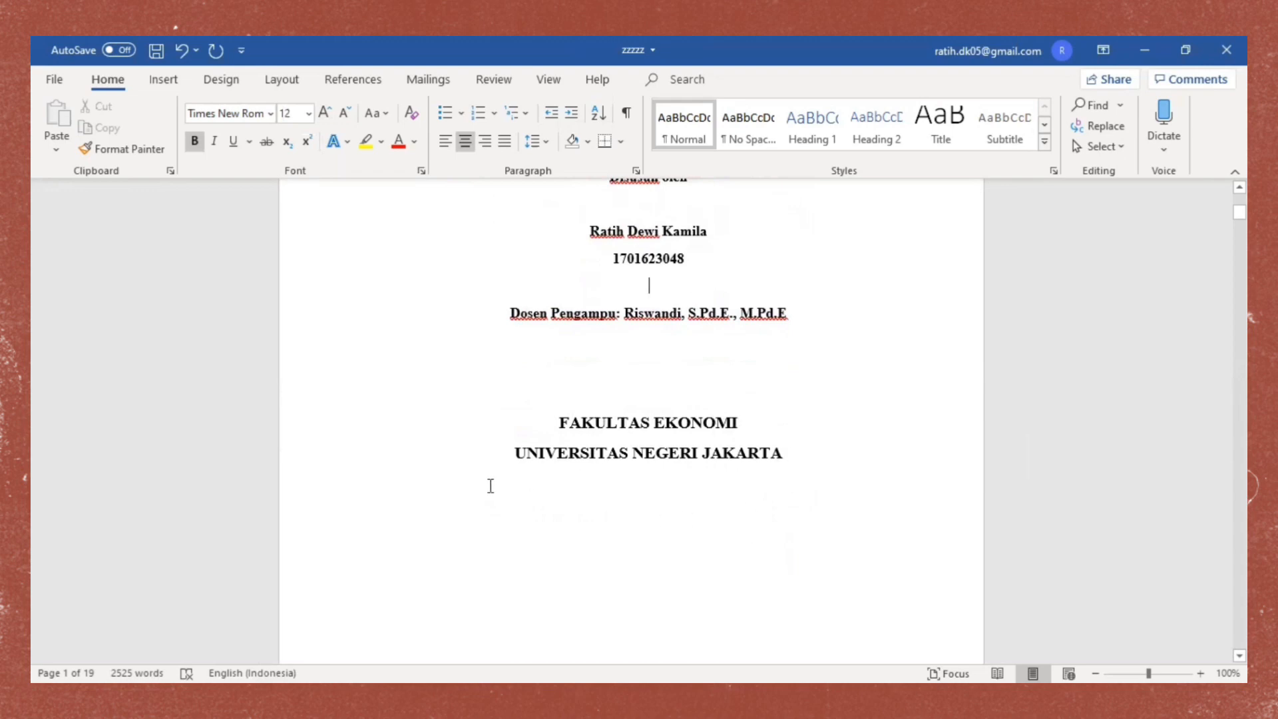
- Check the font formatting of the faculty and university lines at the bottom of the cover page
drag(565, 424, 793, 462)
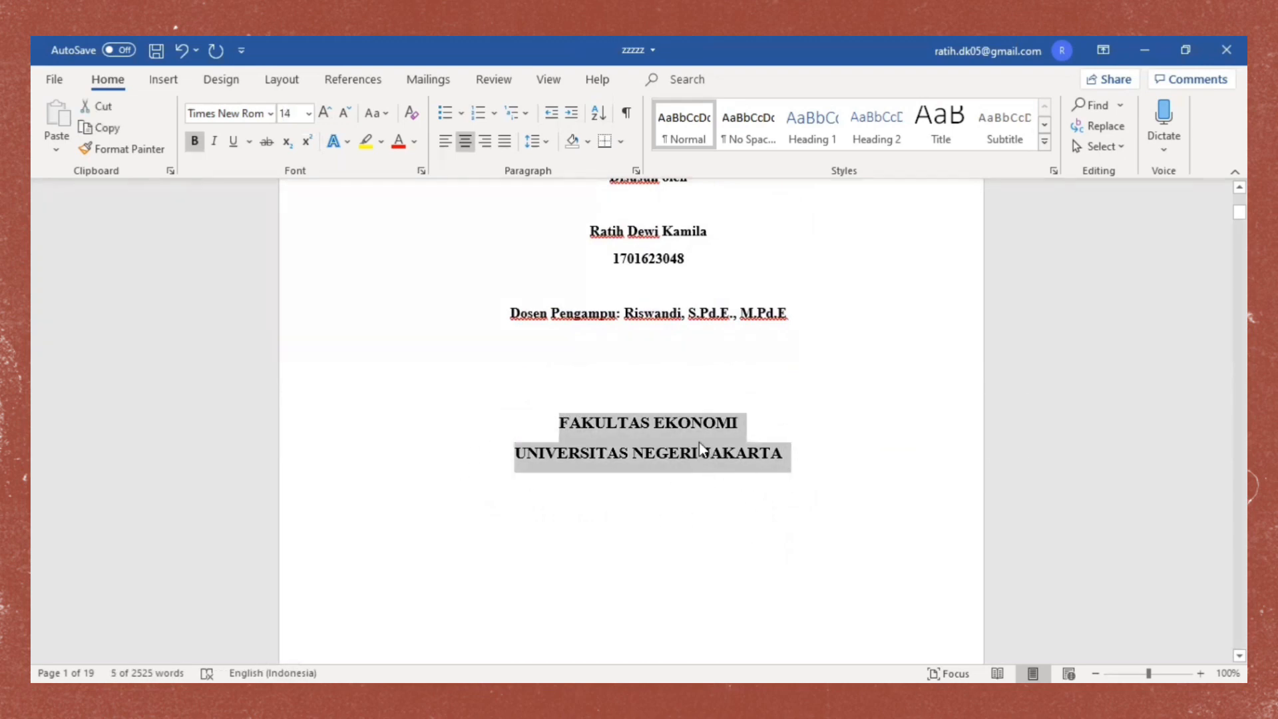
click(799, 454)
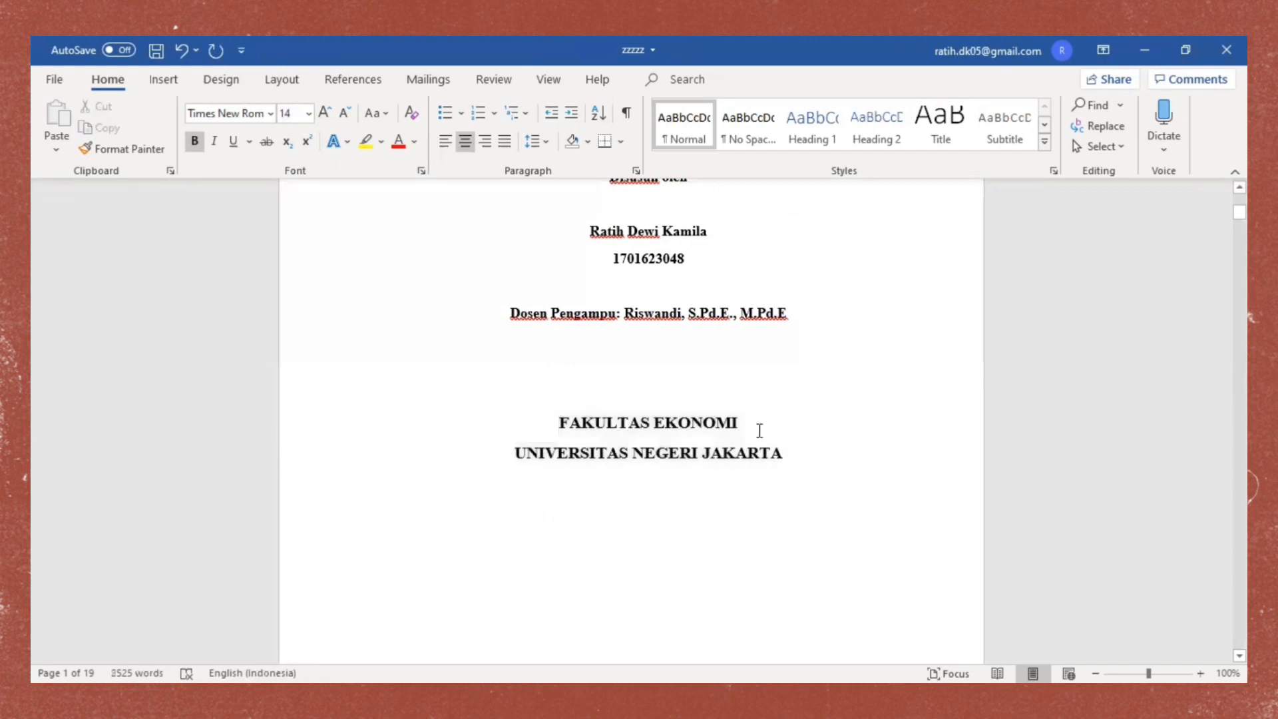
scroll(765, 412, down, 5)
scroll(765, 413, down, 5)
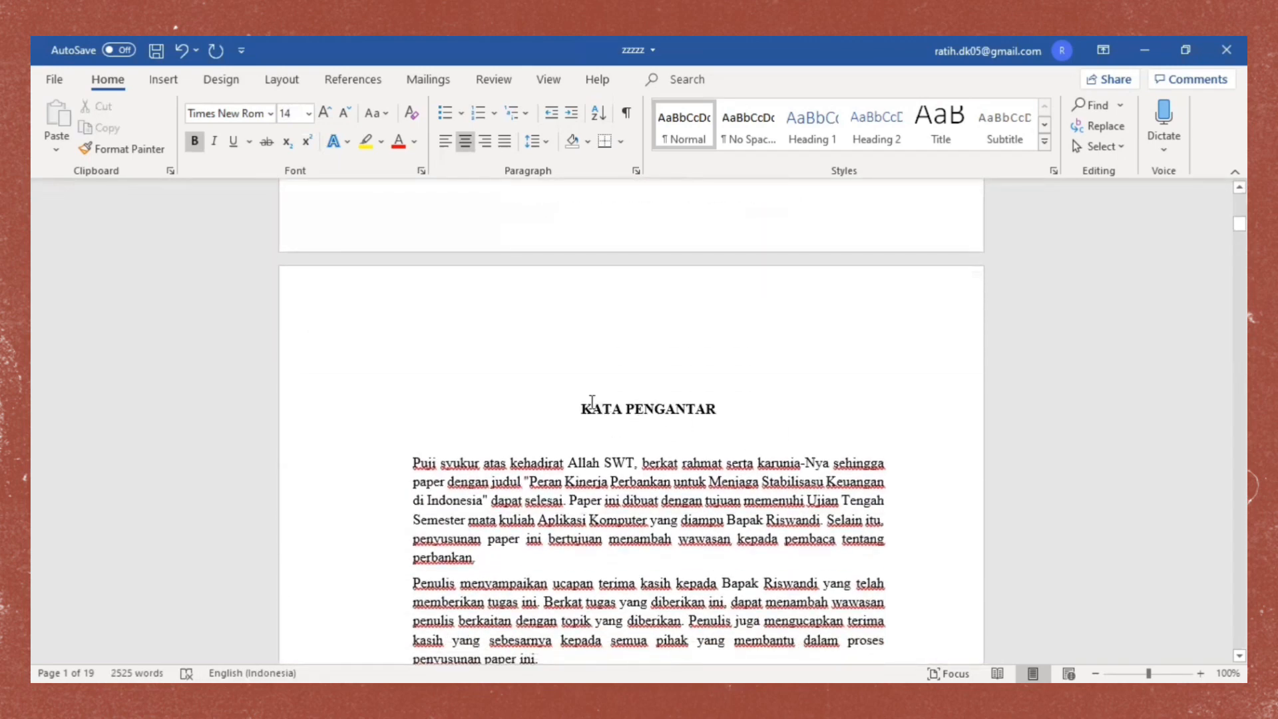
- Switch the three Kata Pengantar body paragraphs to left alignment and back to justified
click(638, 498)
click(415, 464)
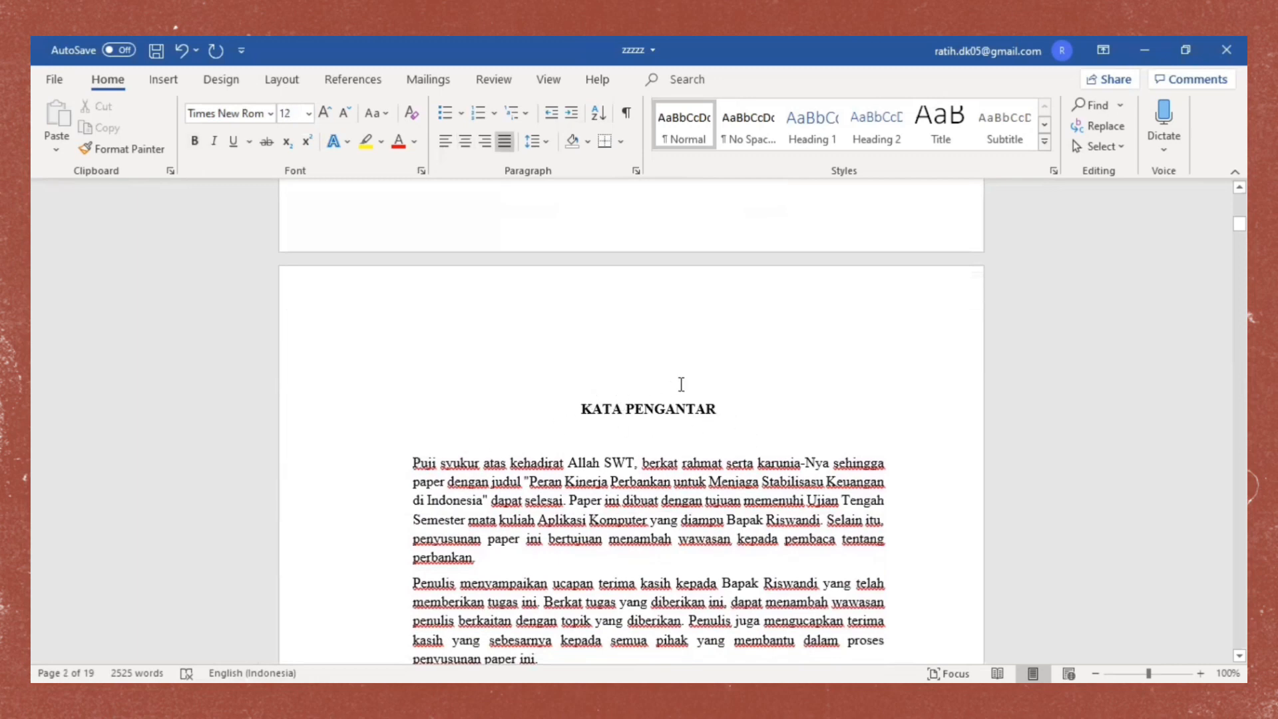
scroll(790, 363, down, 3)
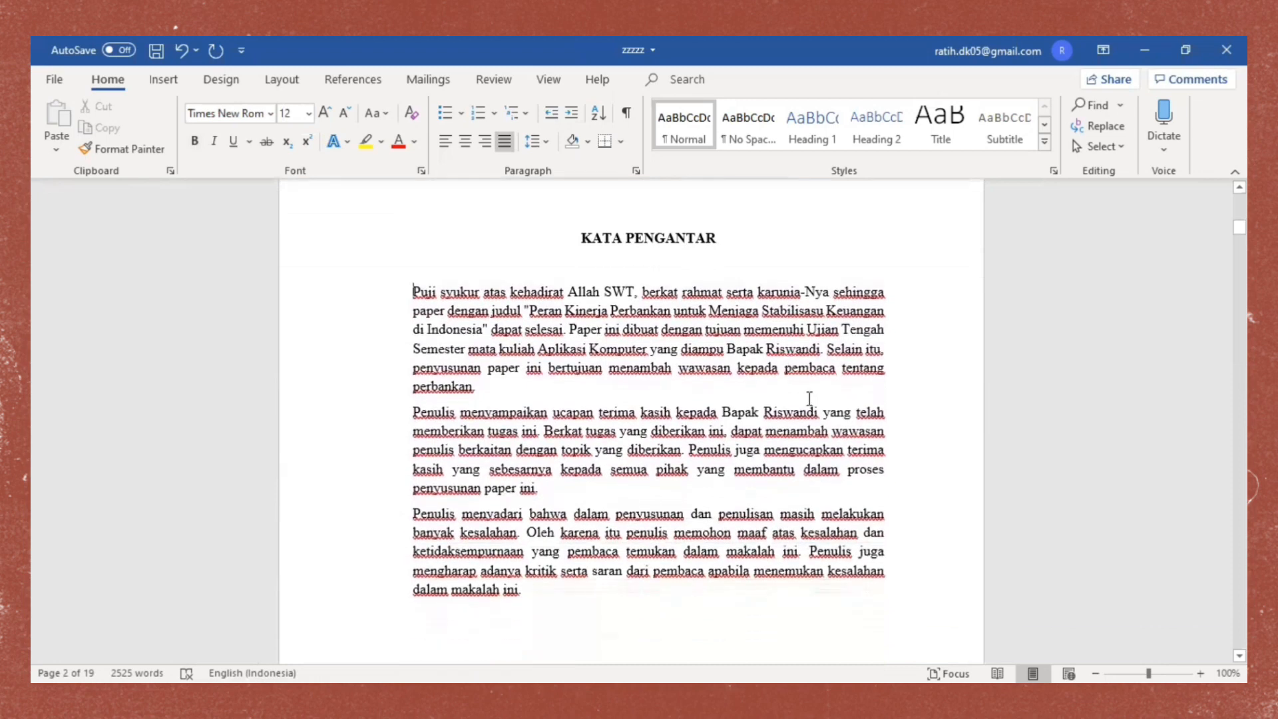
drag(408, 291, 595, 603)
click(446, 141)
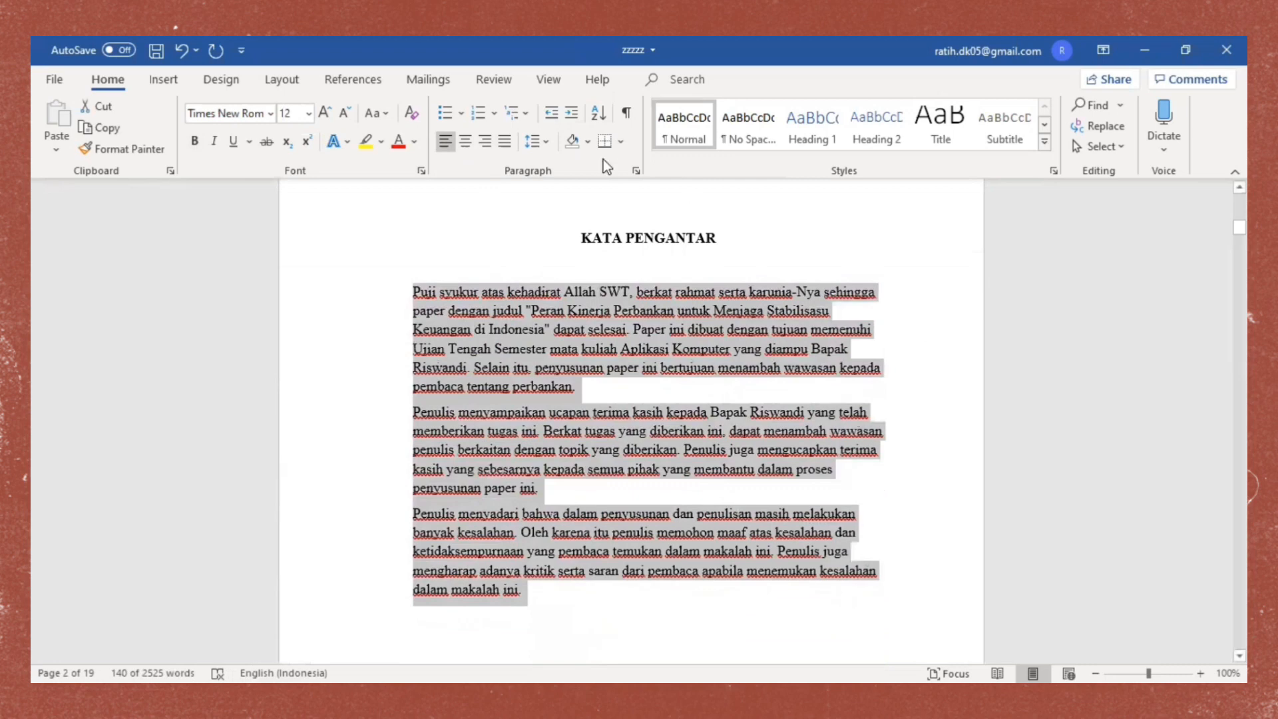
click(506, 142)
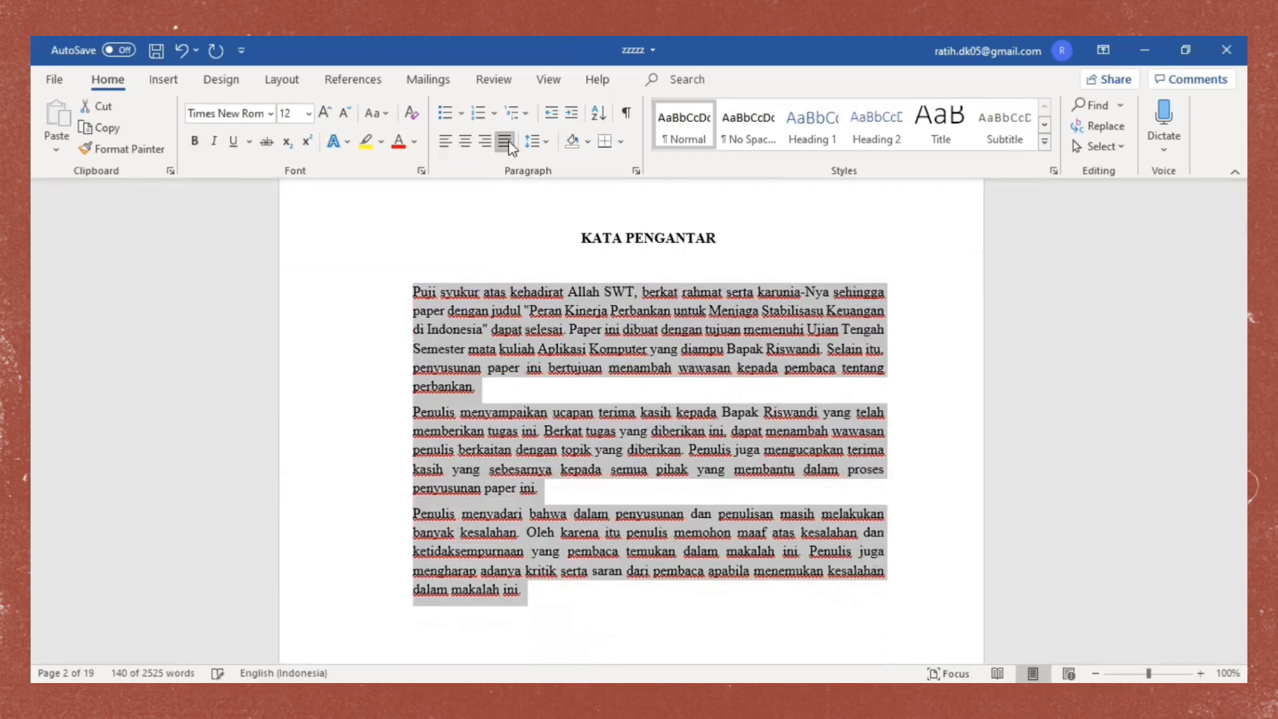
click(542, 393)
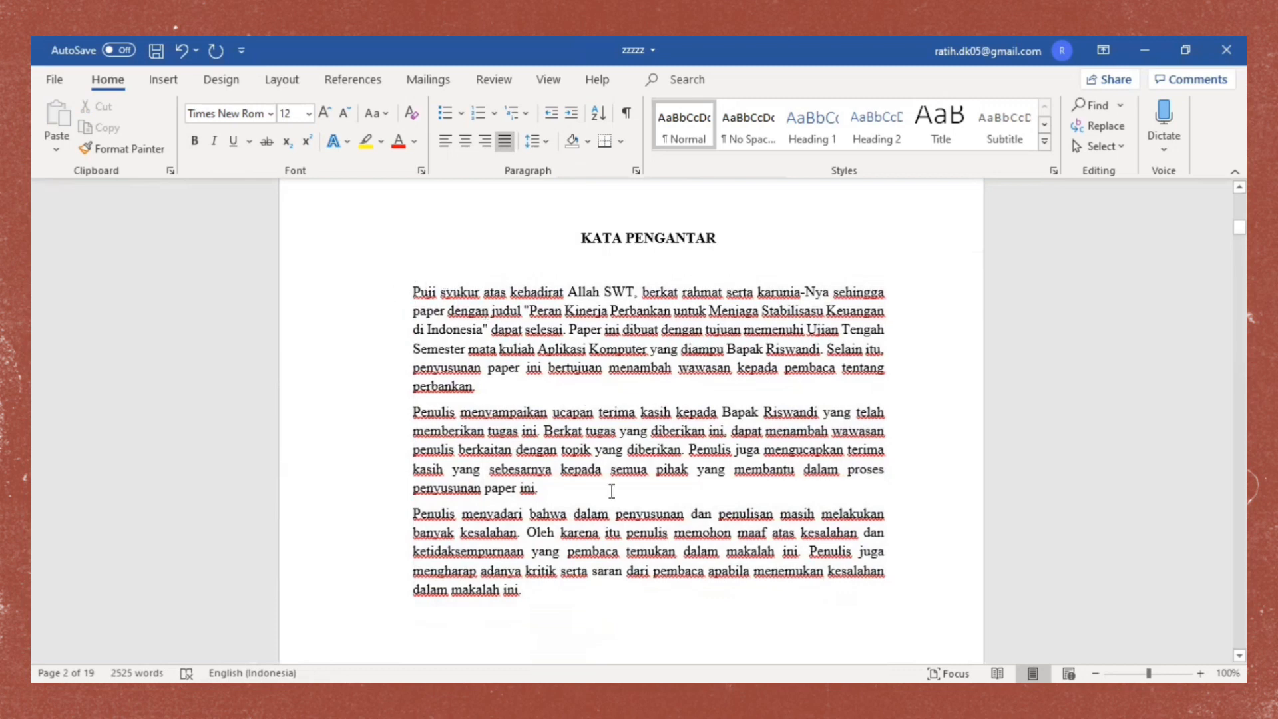
- Examine the BAB I PENDAHULUAN heading and the formatting of the Latar Belakang paragraphs
scroll(788, 406, down, 4)
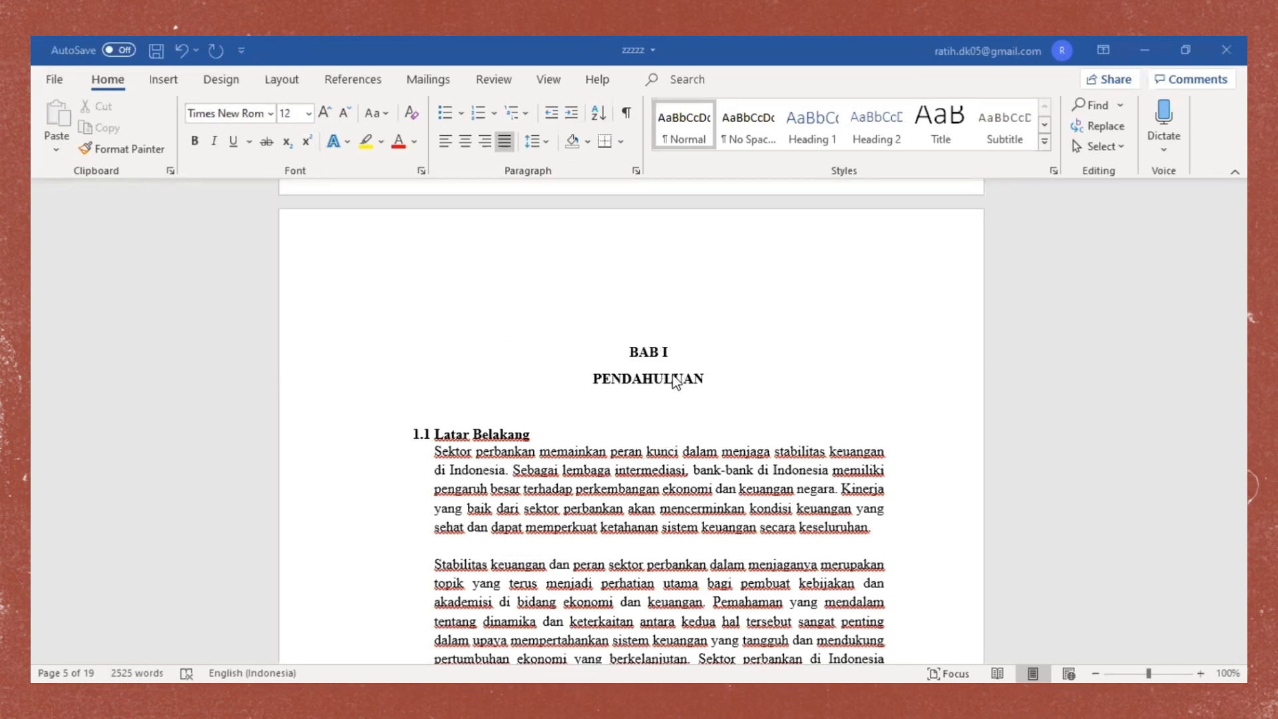
click(726, 385)
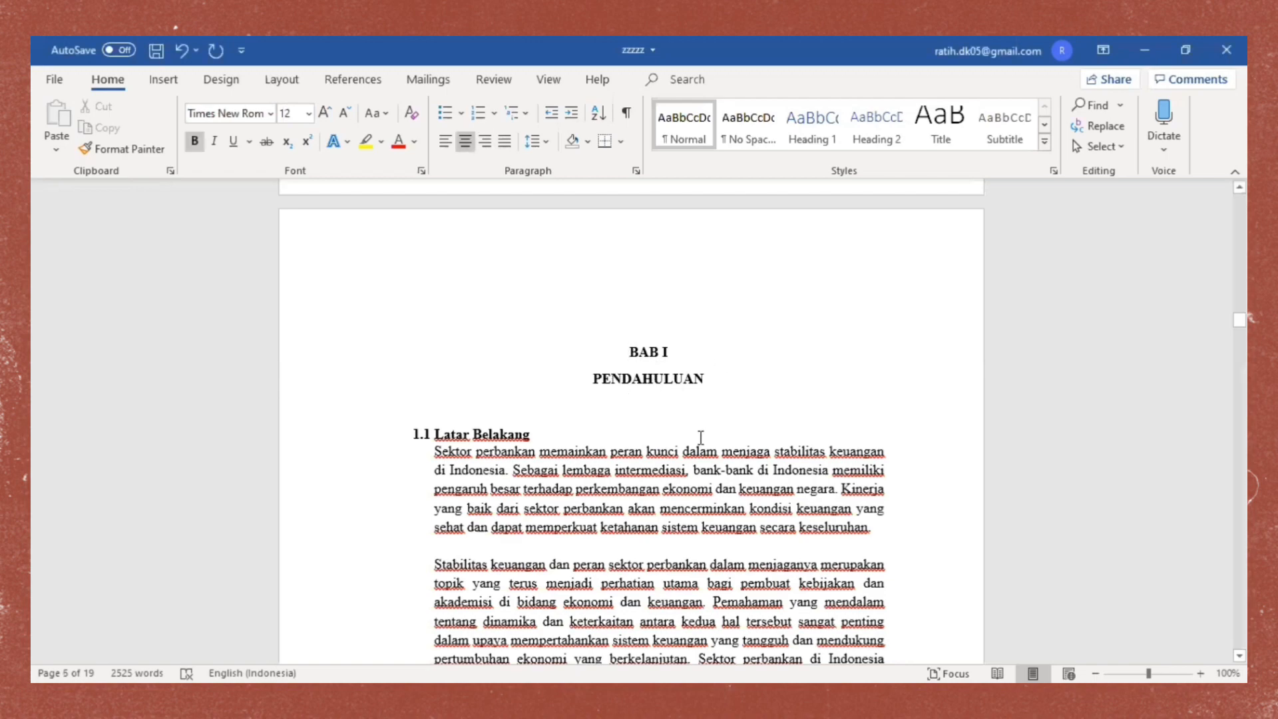
scroll(702, 428, down, 7)
scroll(701, 448, up, 5)
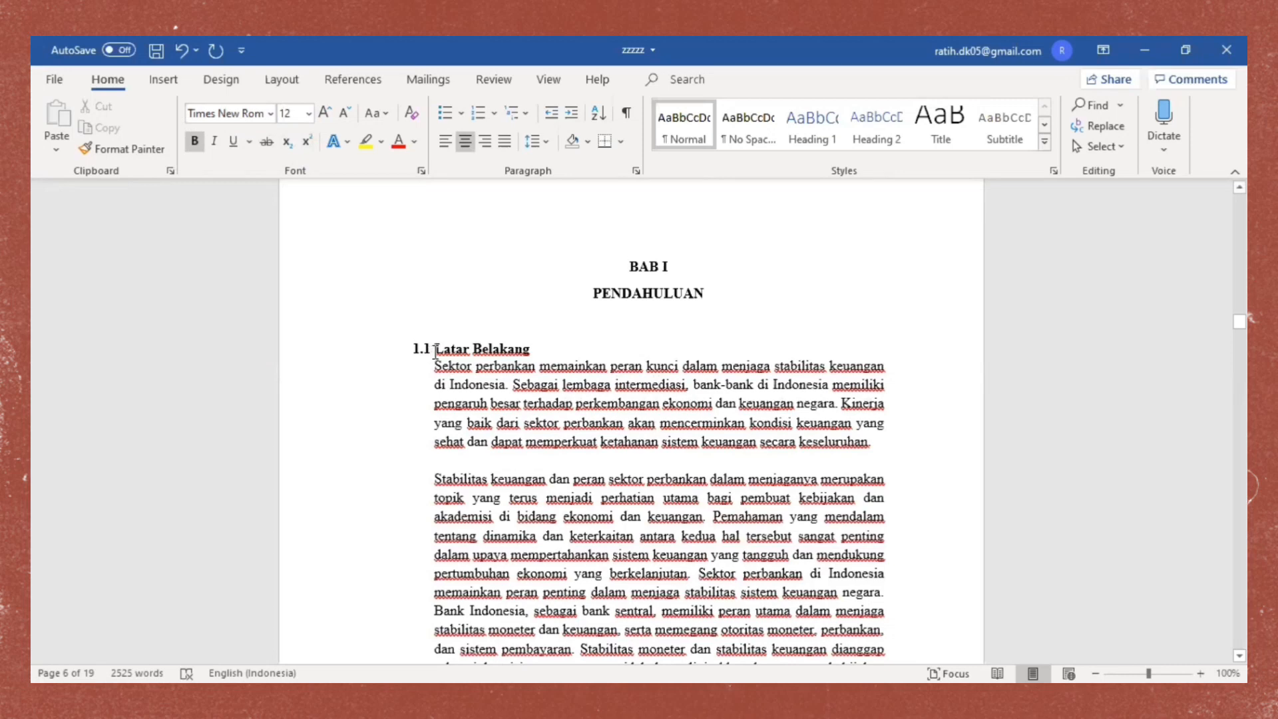
drag(436, 368, 686, 480)
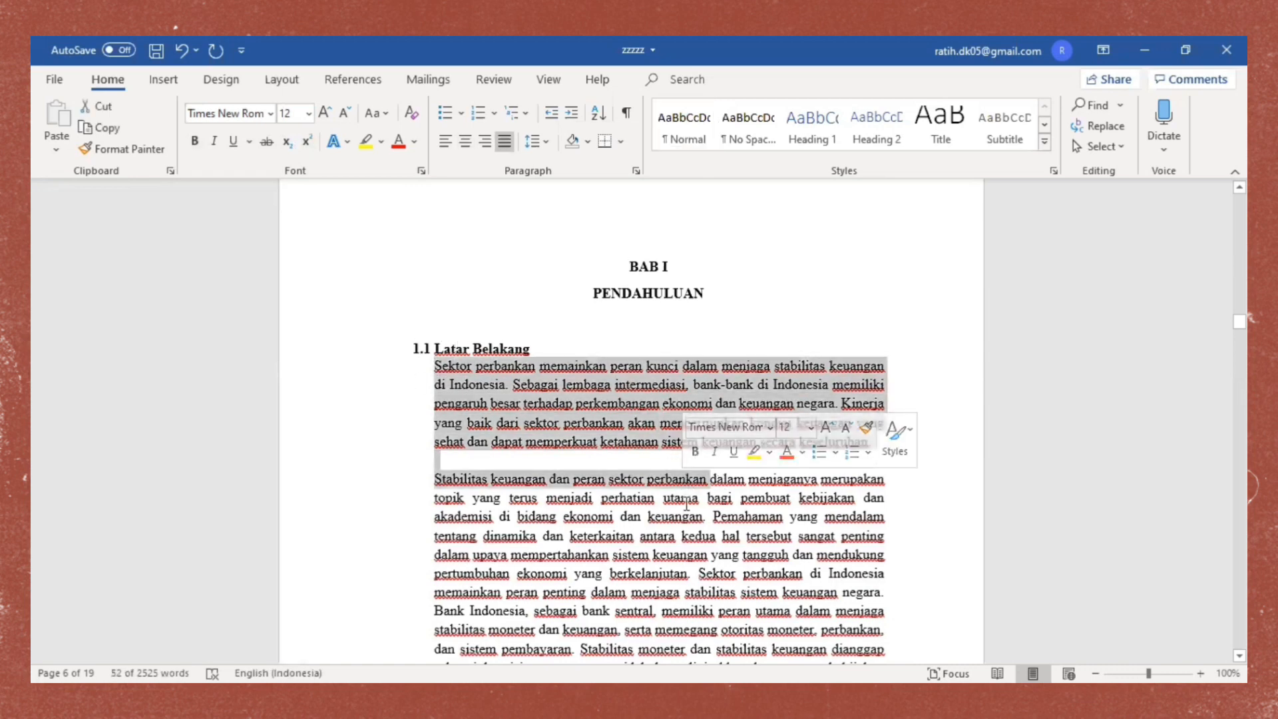
click(649, 398)
scroll(649, 398, down, 2)
drag(421, 264, 653, 468)
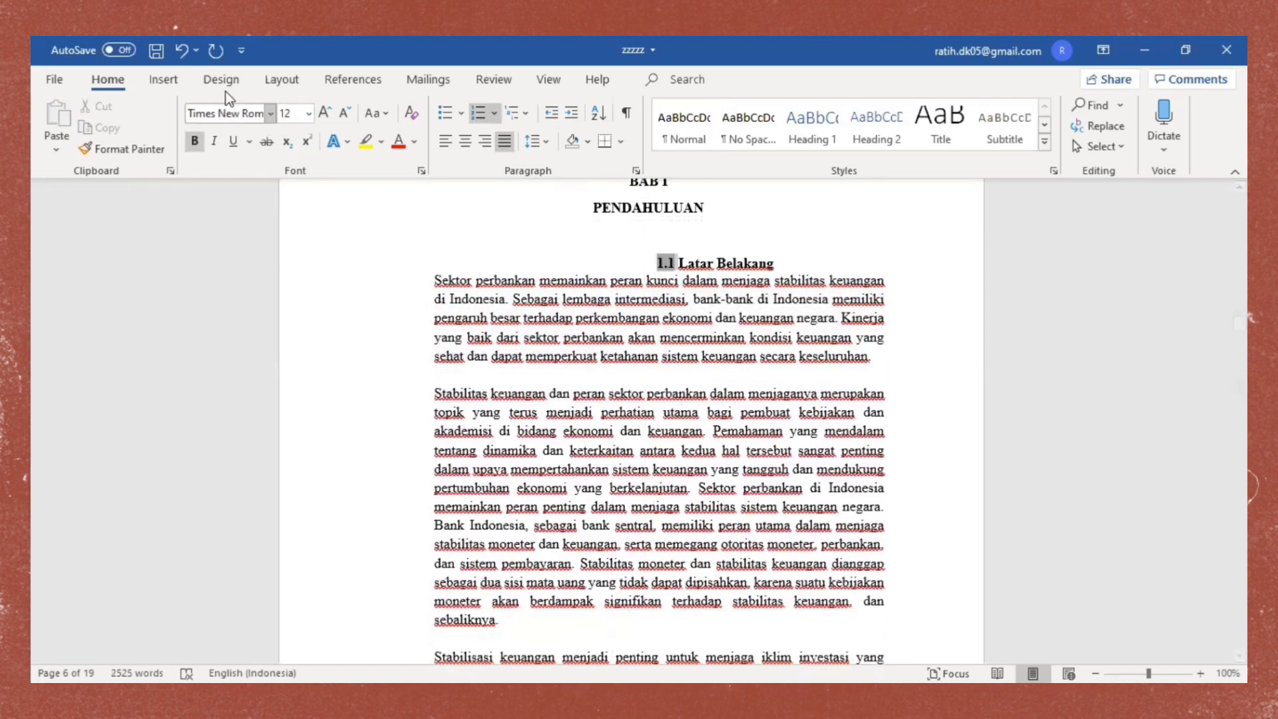
click(182, 52)
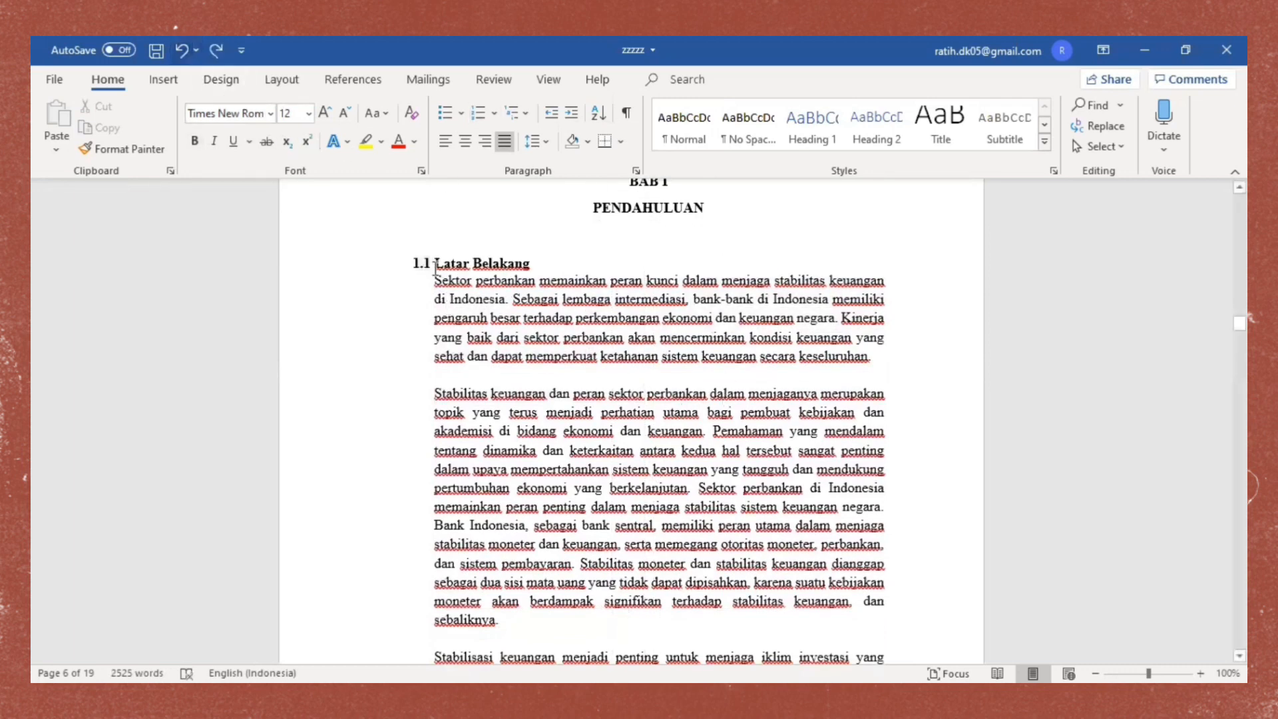
- Set the line spacing of the Latar Belakang paragraphs to 1,15
drag(602, 367, 676, 584)
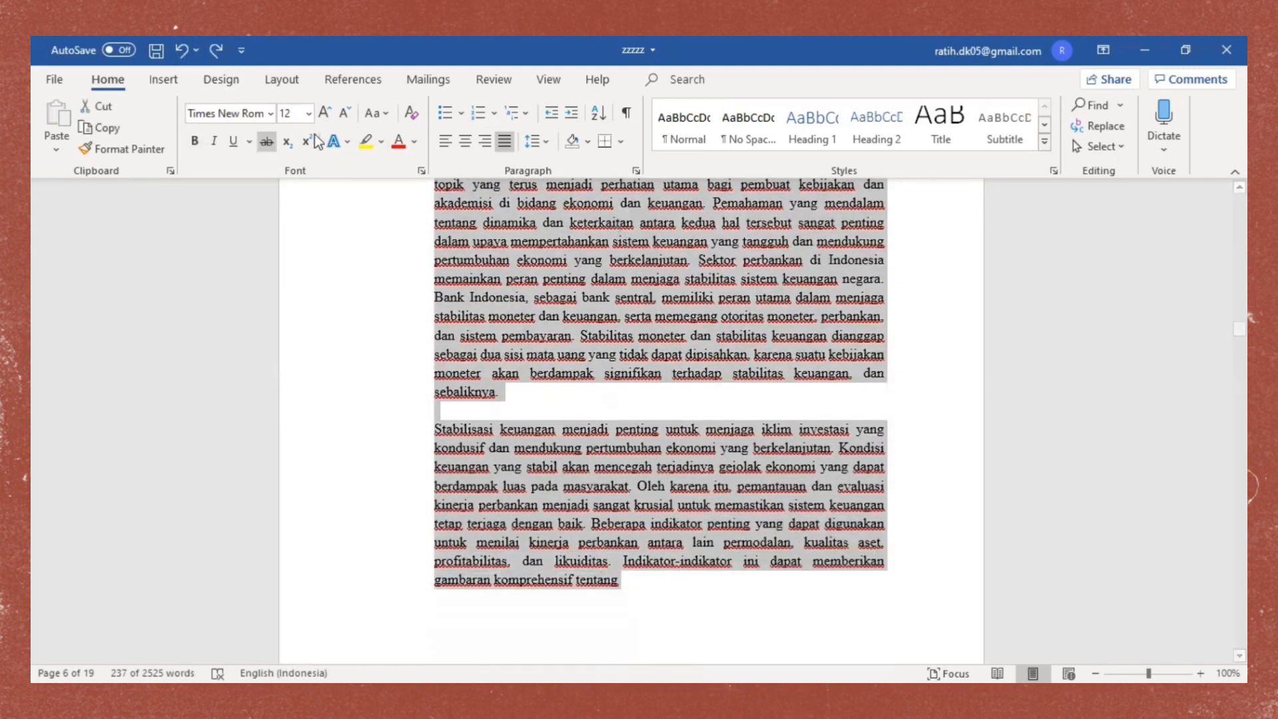
click(546, 143)
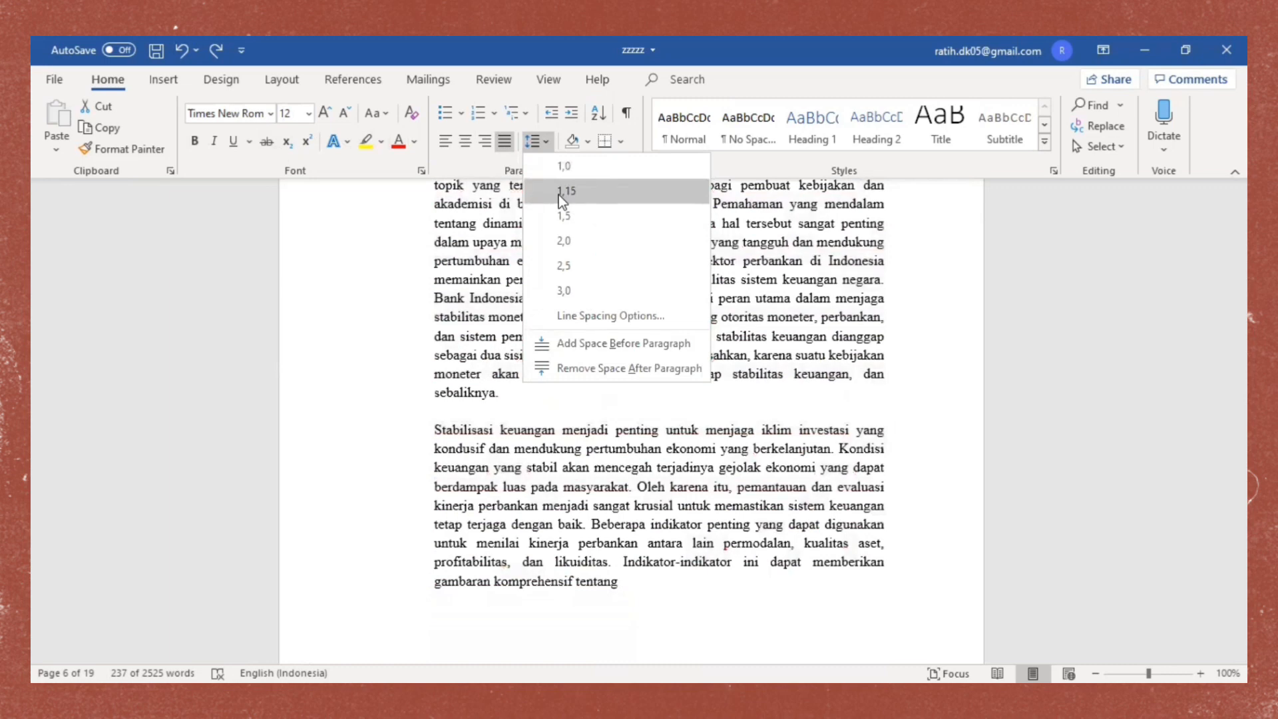
click(563, 191)
click(522, 373)
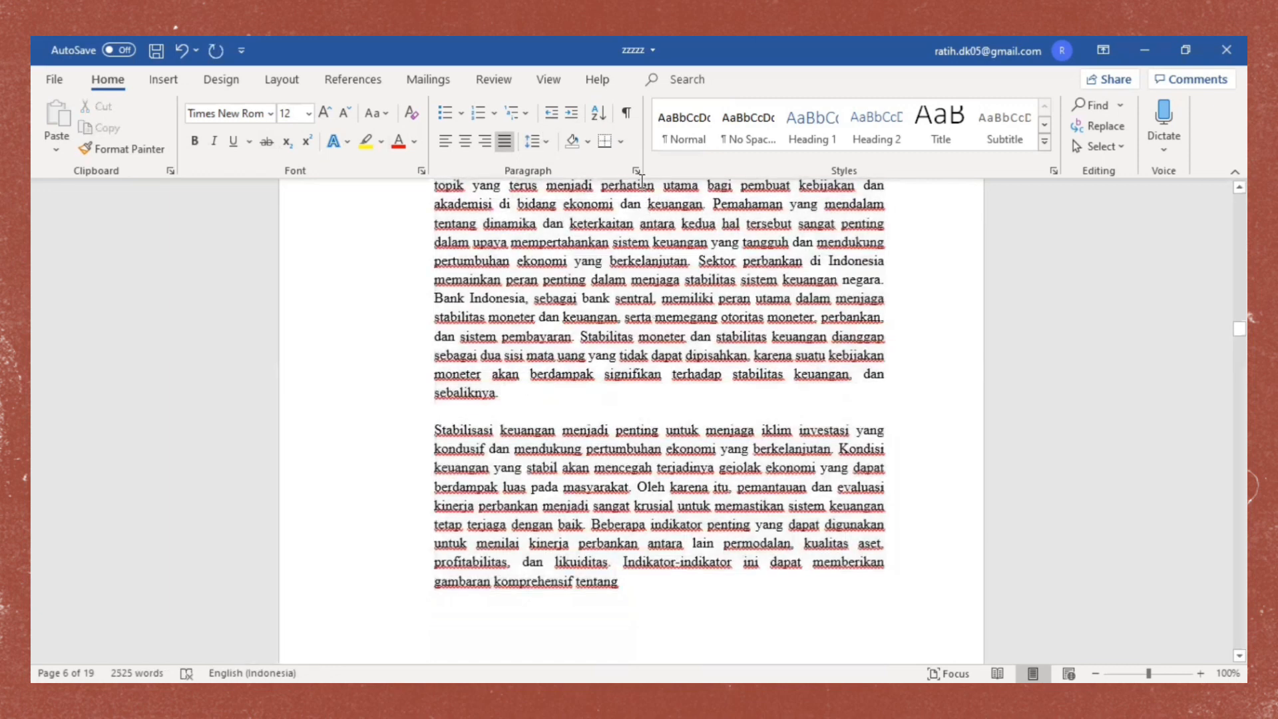
- Set the spacing after the current Latar Belakang paragraph to 6 pt
click(636, 172)
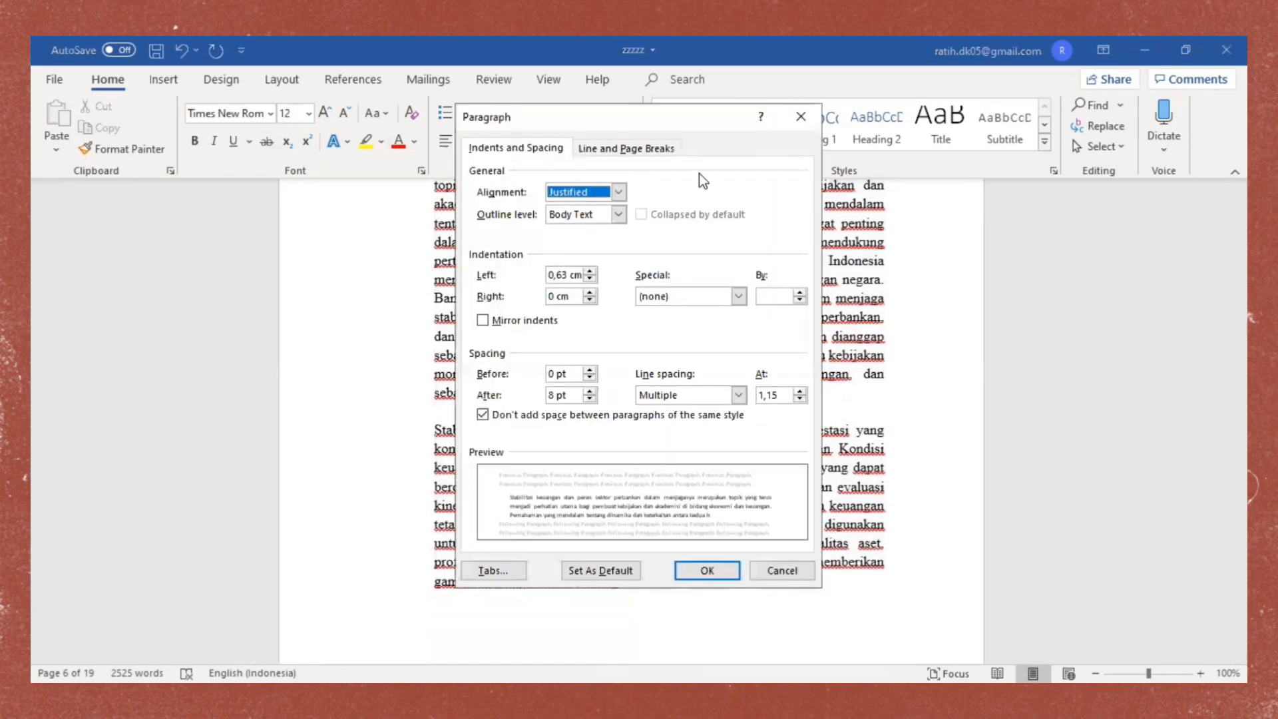
click(802, 119)
click(636, 173)
click(590, 391)
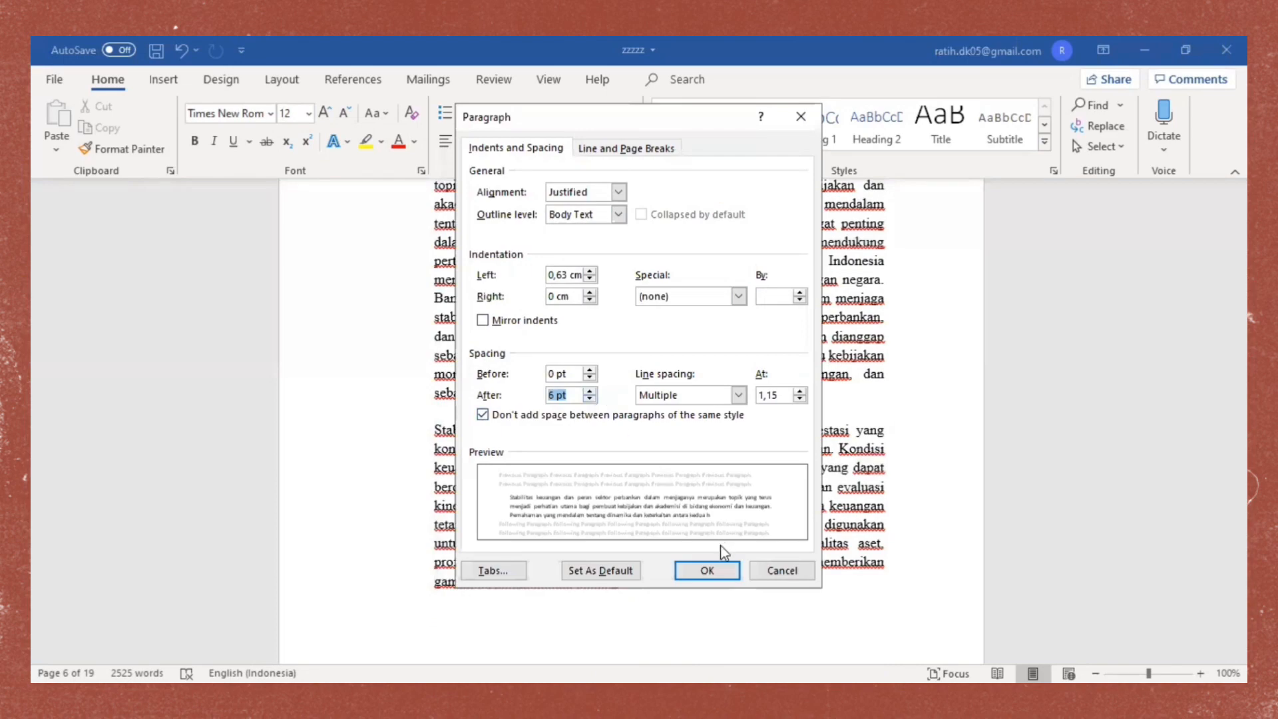
click(713, 566)
- Set the spacing after to 6 pt for the rest of BAB I, from the remaining Latar Belakang text through section 1.3 Tujuan
scroll(744, 445, down, 3)
scroll(743, 445, down, 8)
drag(437, 282, 728, 506)
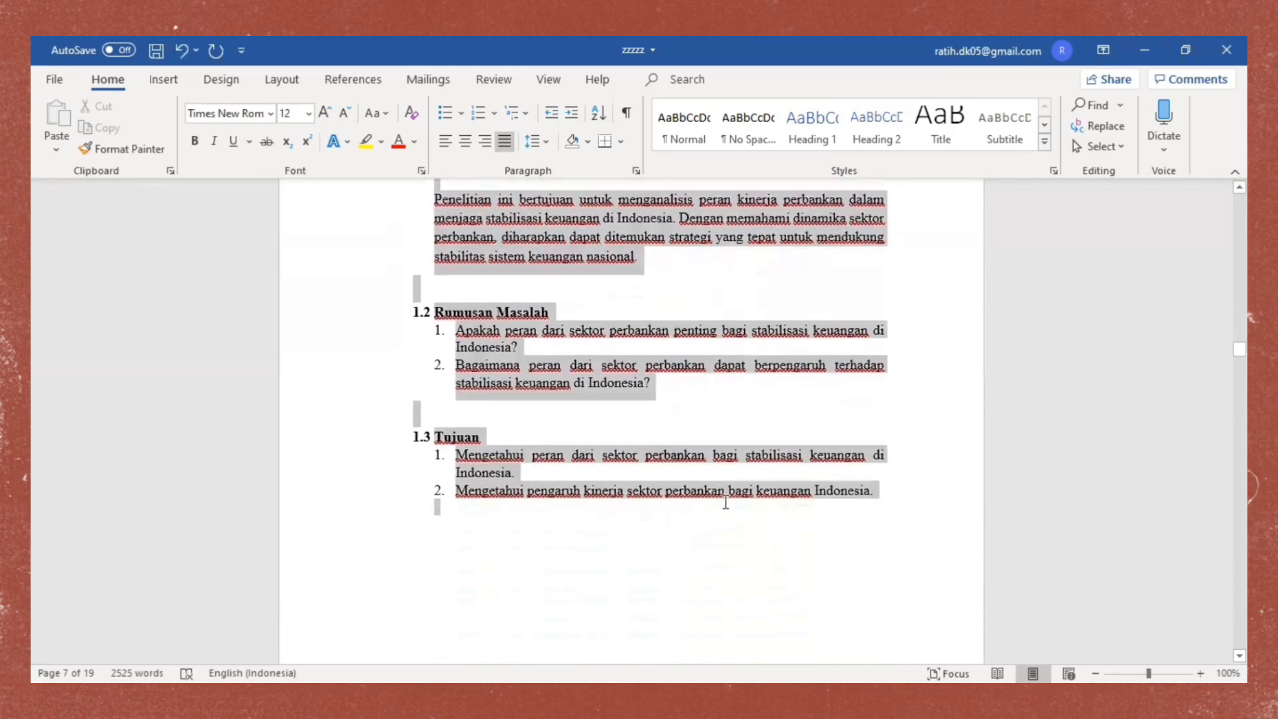
click(533, 145)
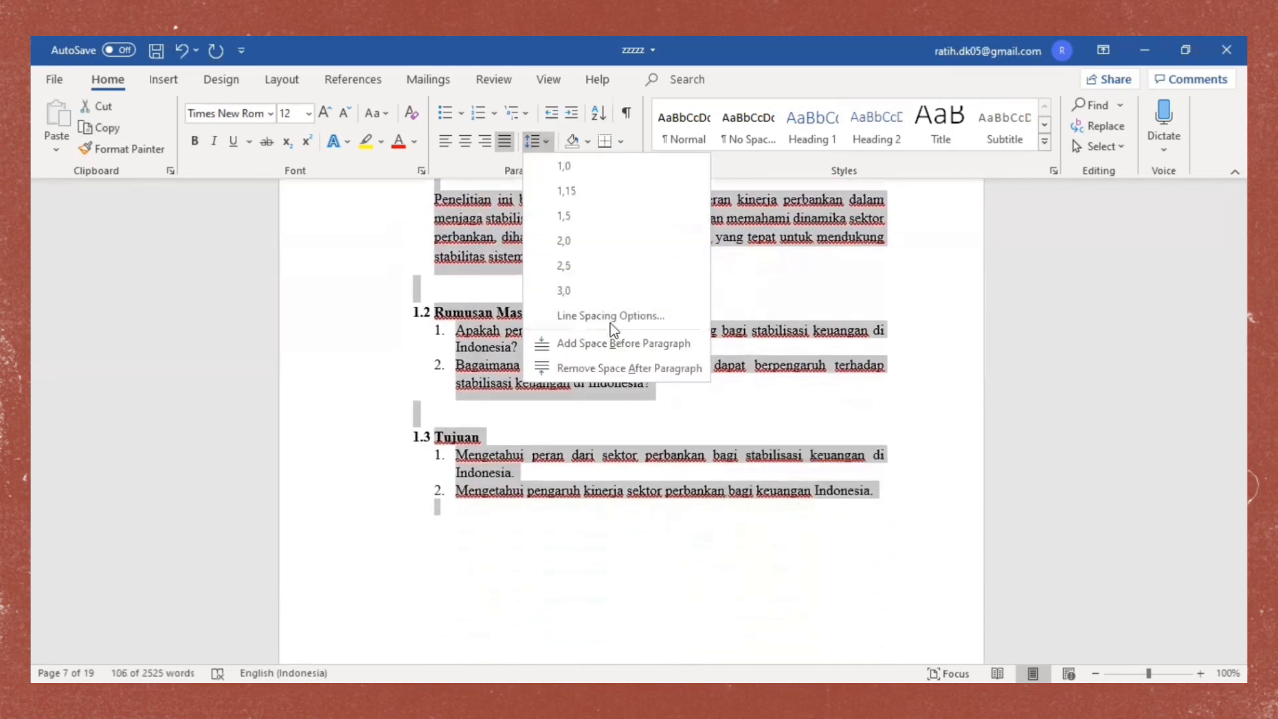
click(636, 166)
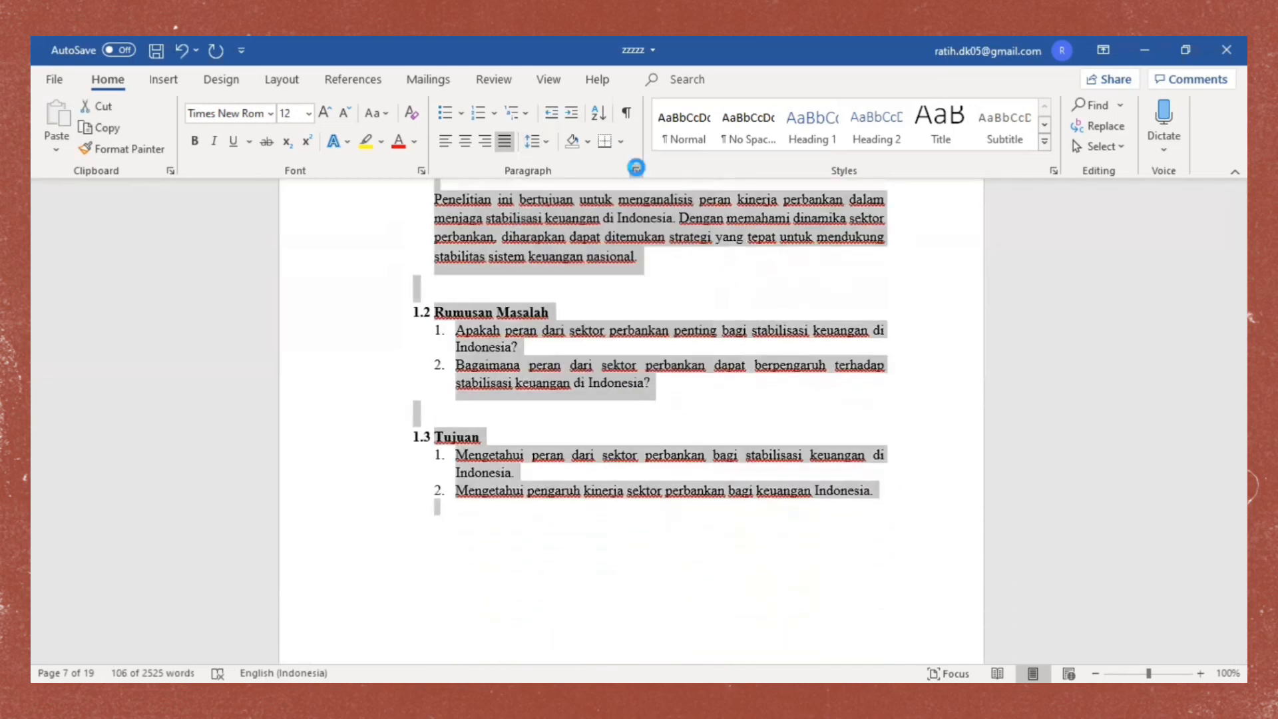
click(589, 392)
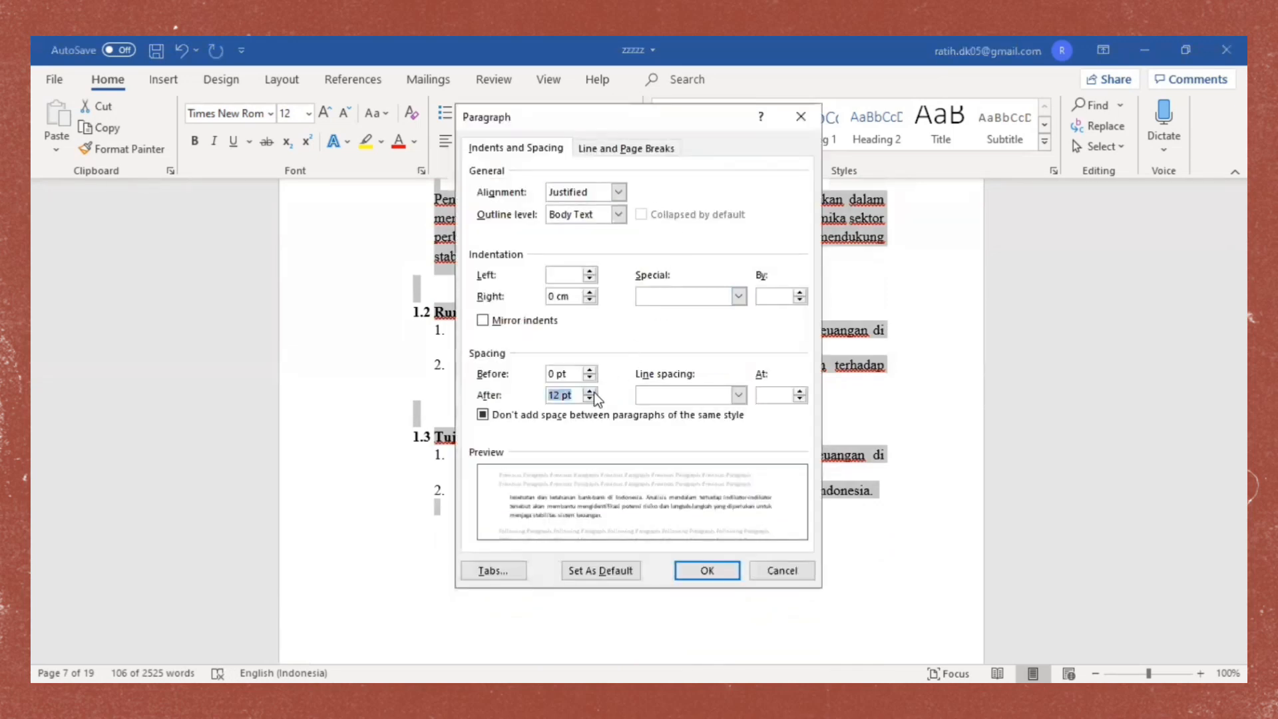
click(589, 398)
click(589, 398)
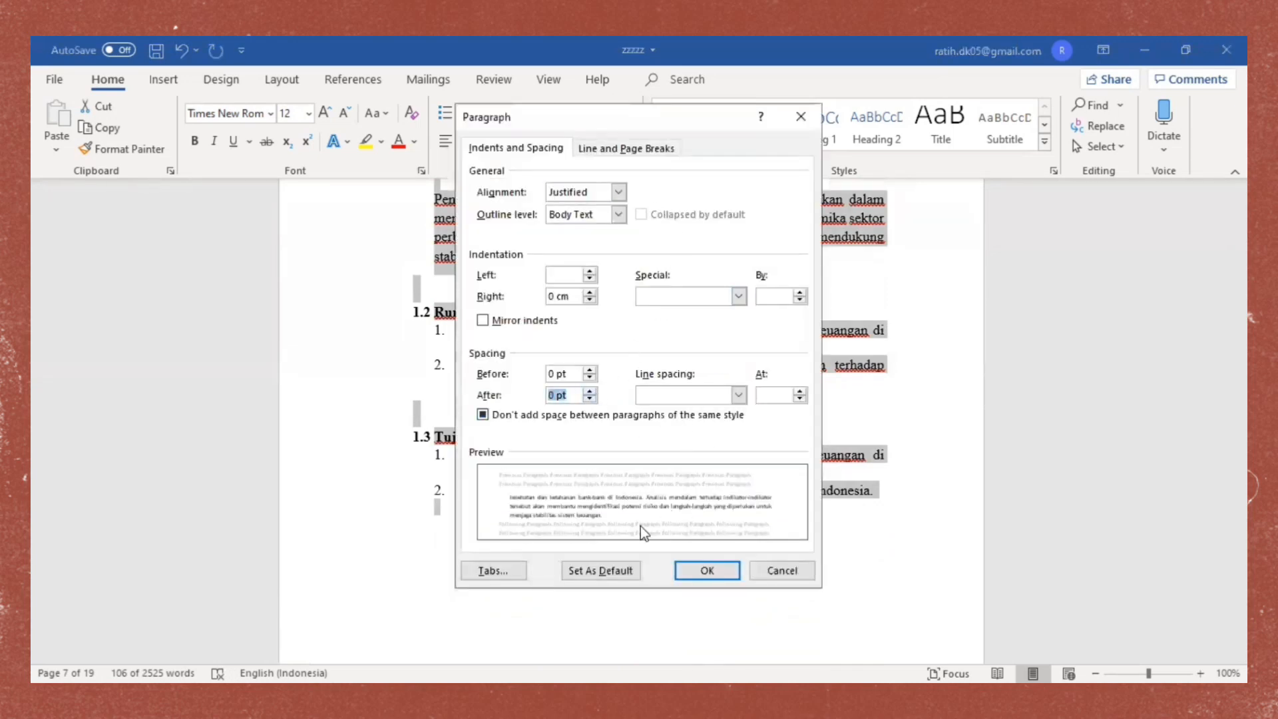
click(589, 392)
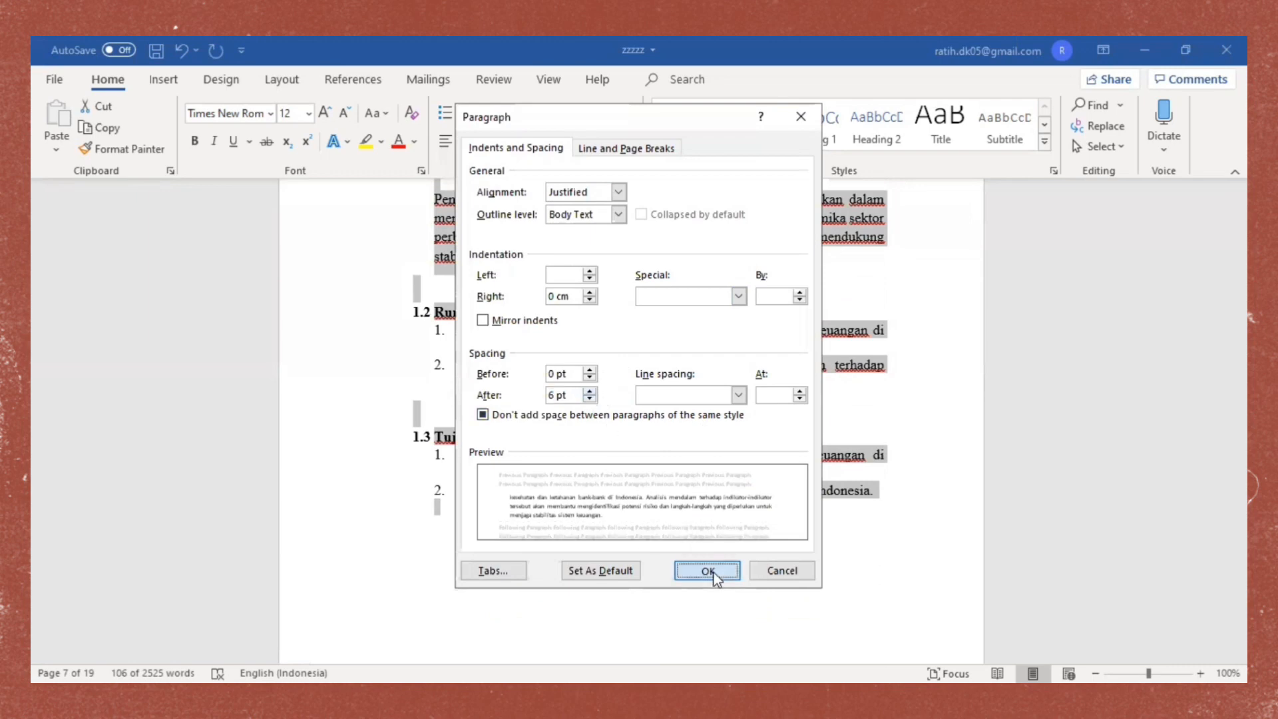
click(707, 571)
click(547, 503)
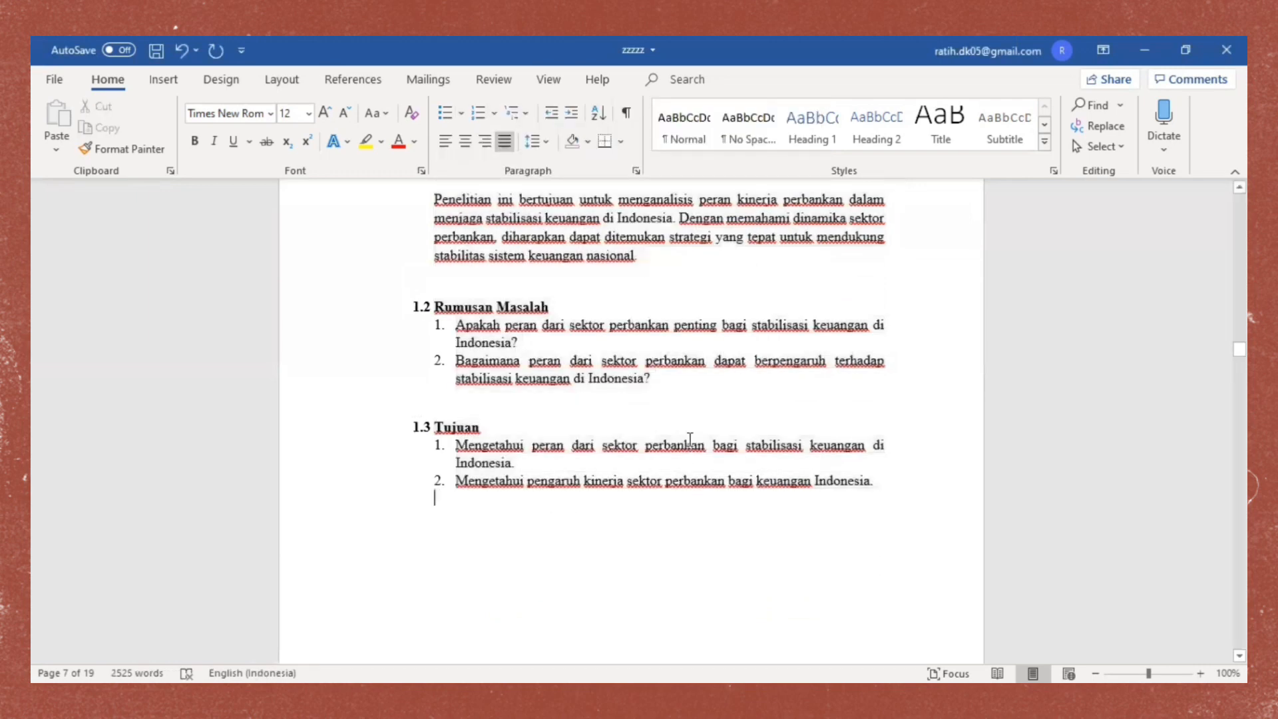
- Insert a page break before BAB II so the heading starts on the same page as PEMBAHASAN
scroll(691, 439, down, 5)
scroll(691, 440, down, 3)
click(631, 273)
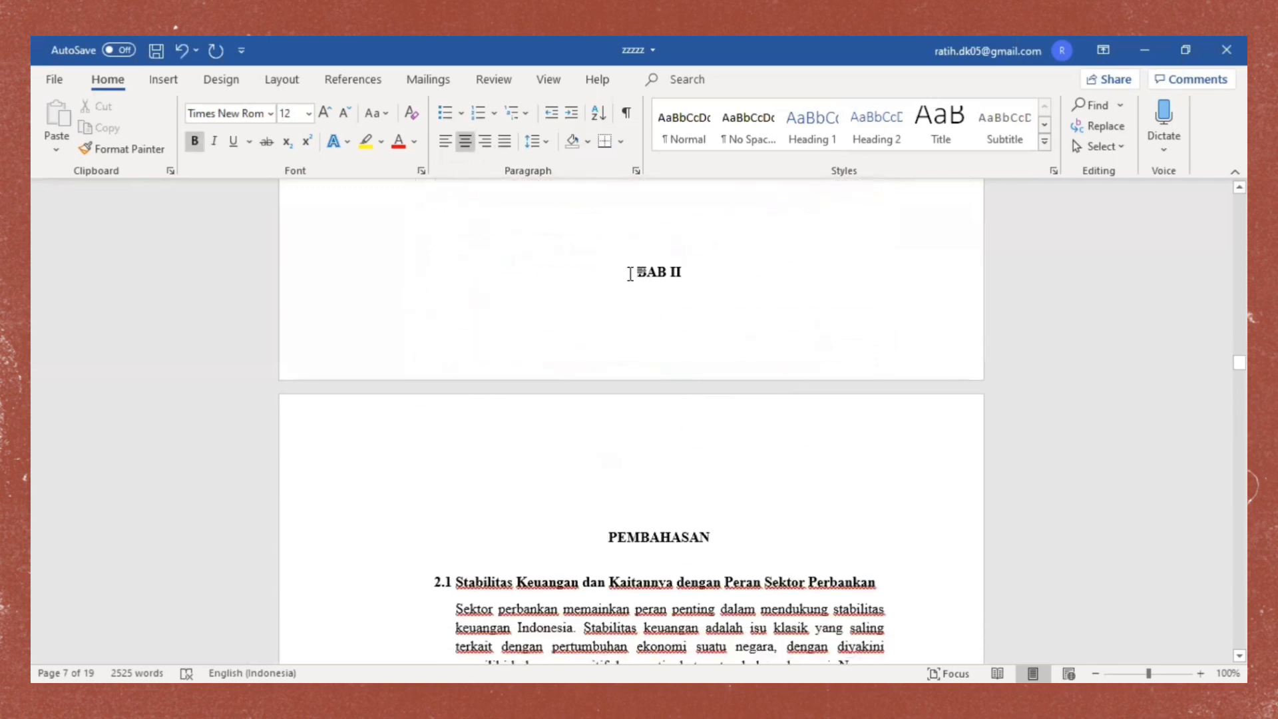
key(ctrl+Return)
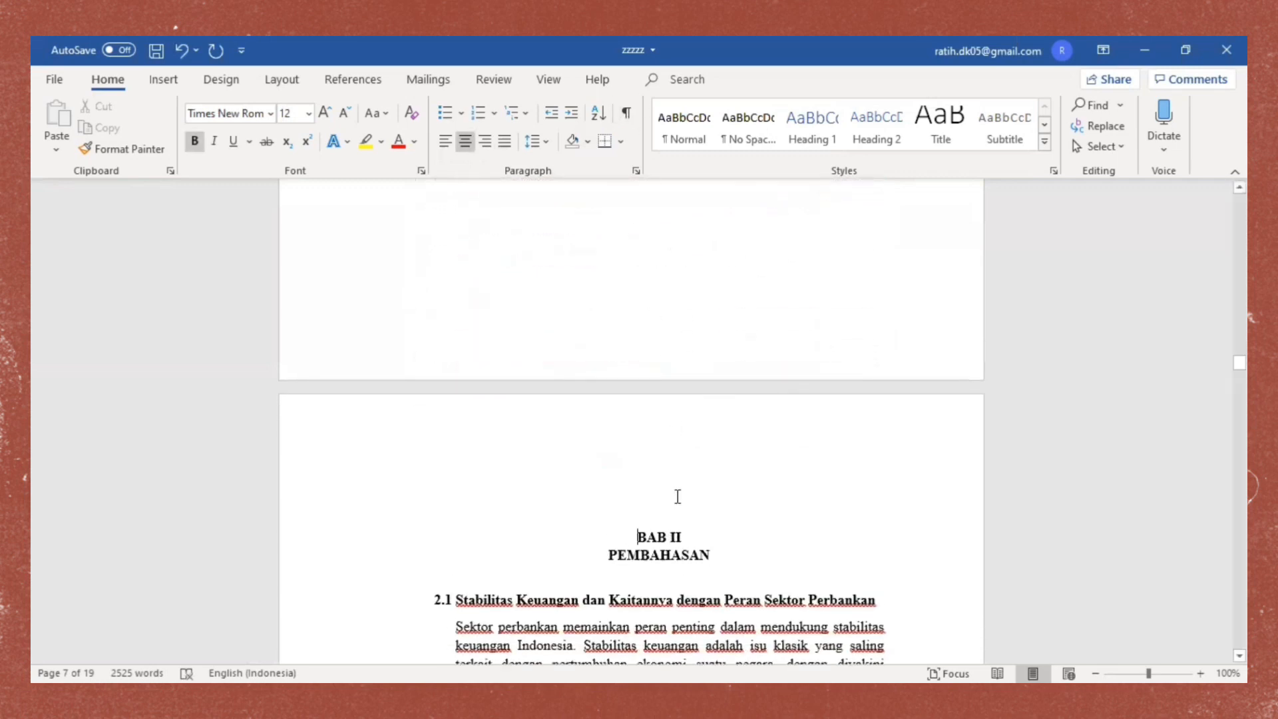
scroll(674, 492, up, 5)
scroll(689, 499, up, 13)
scroll(688, 485, down, 12)
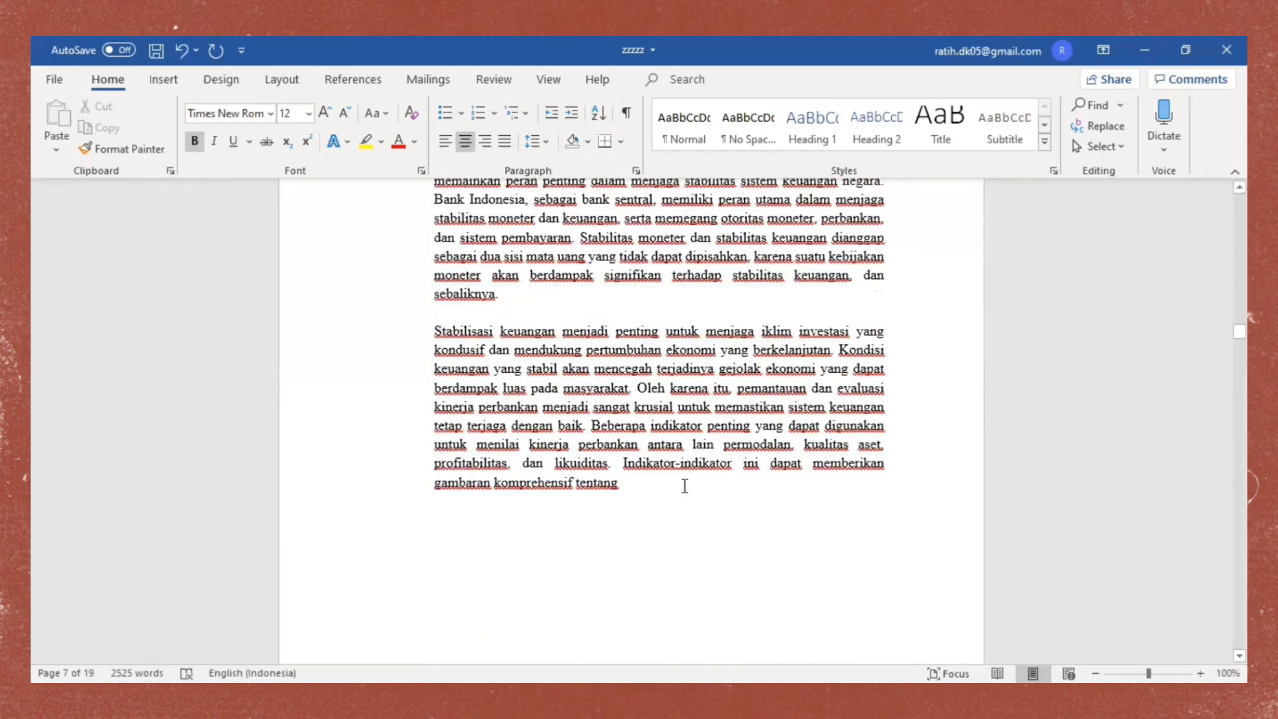
scroll(688, 481, up, 10)
scroll(691, 463, down, 3)
scroll(691, 462, down, 6)
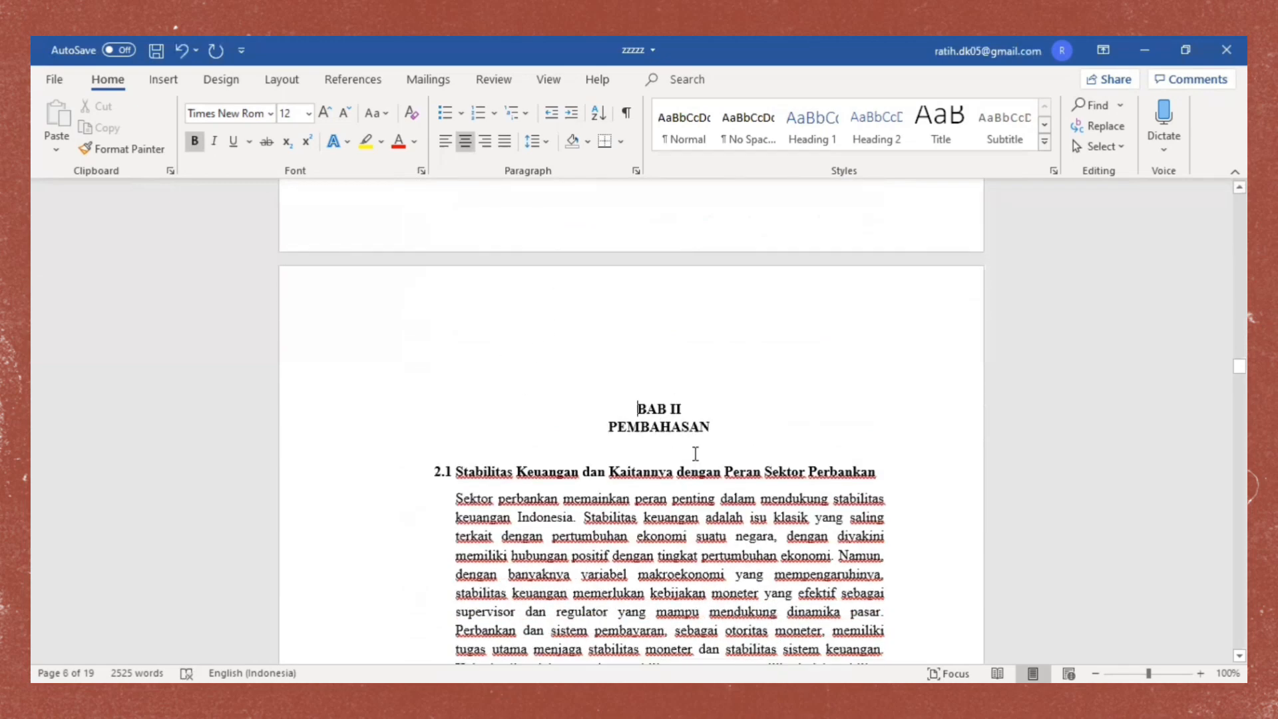
- Set the current section's page margins to 4 cm top and left and 3 cm bottom and right, then check the last custom margin setting
click(638, 384)
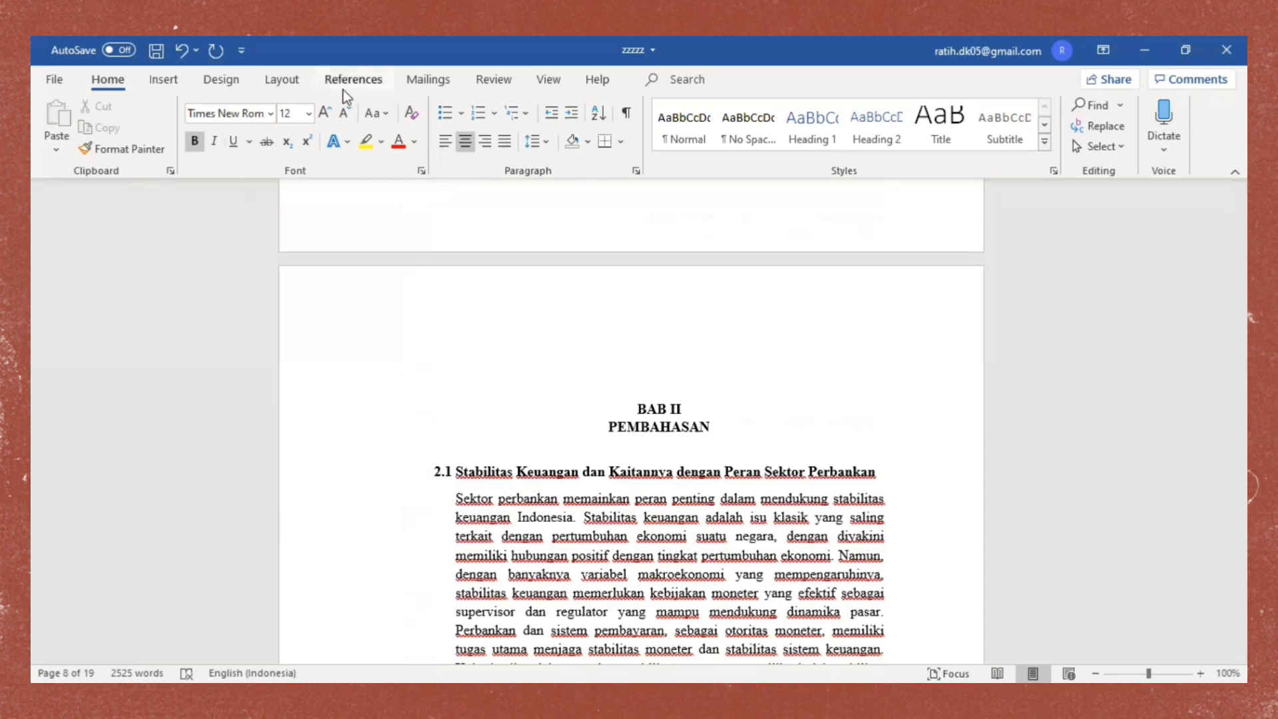
click(282, 80)
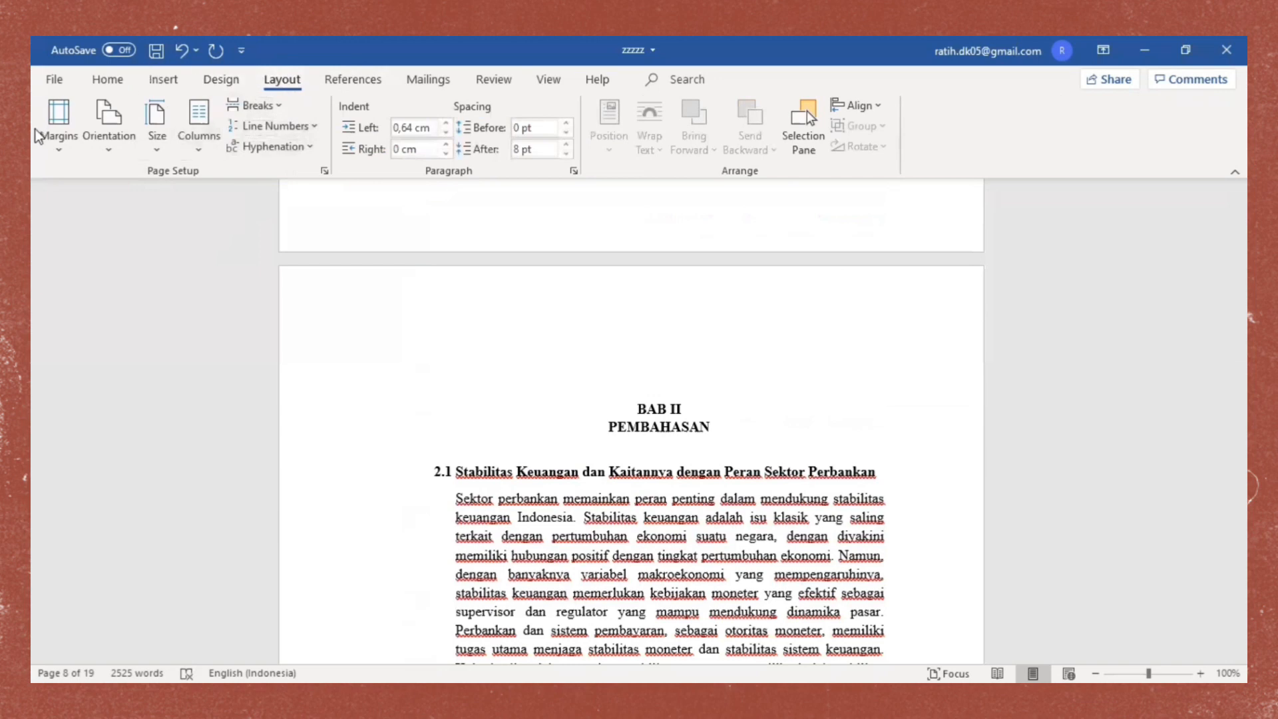
click(62, 157)
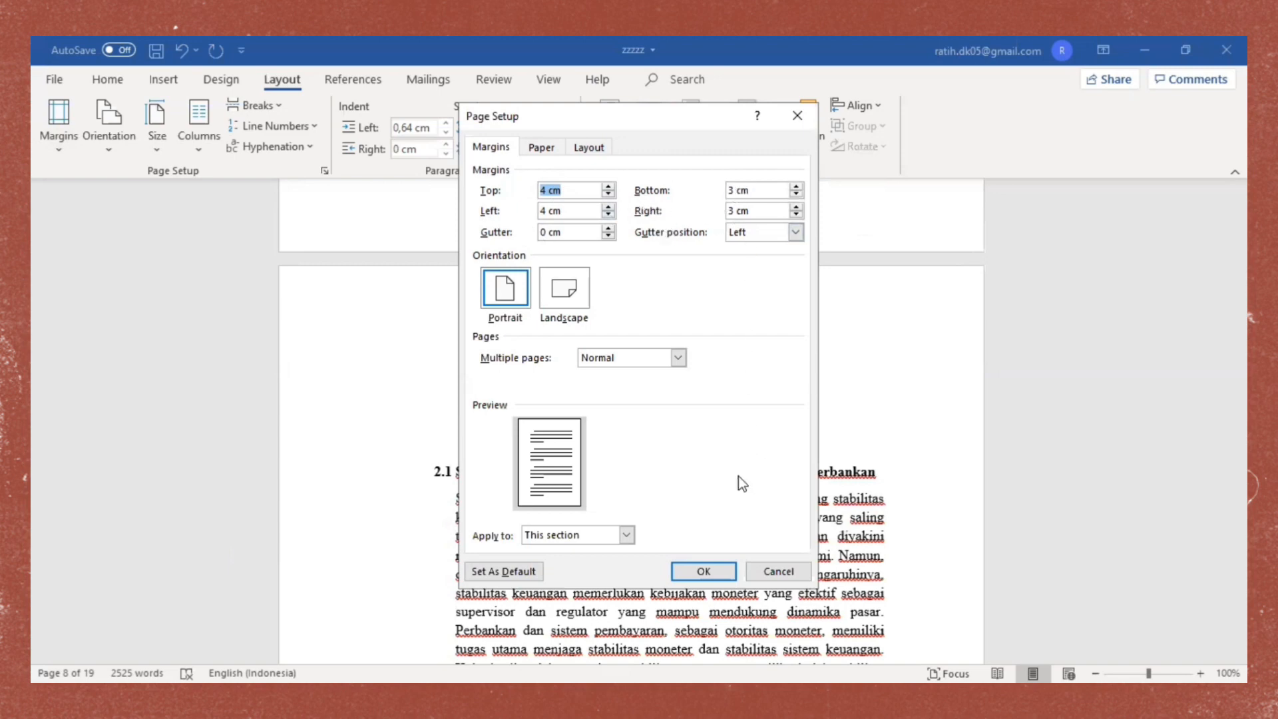
click(712, 577)
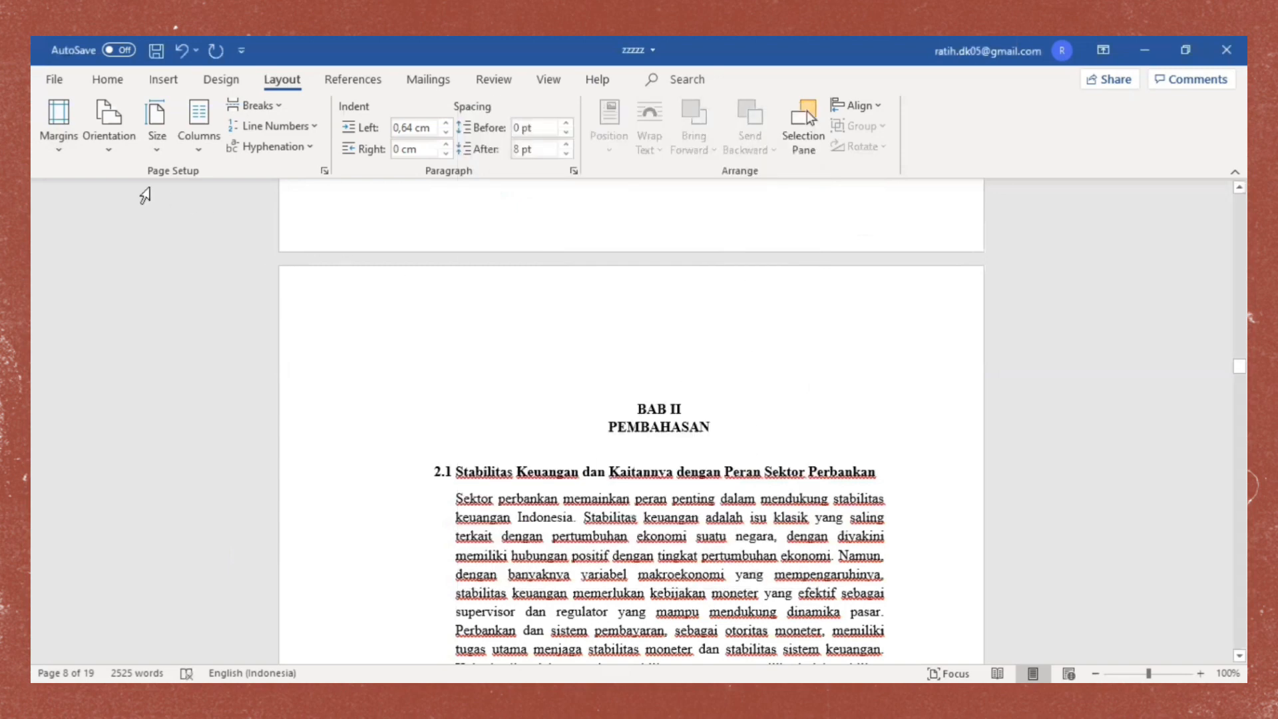
click(70, 138)
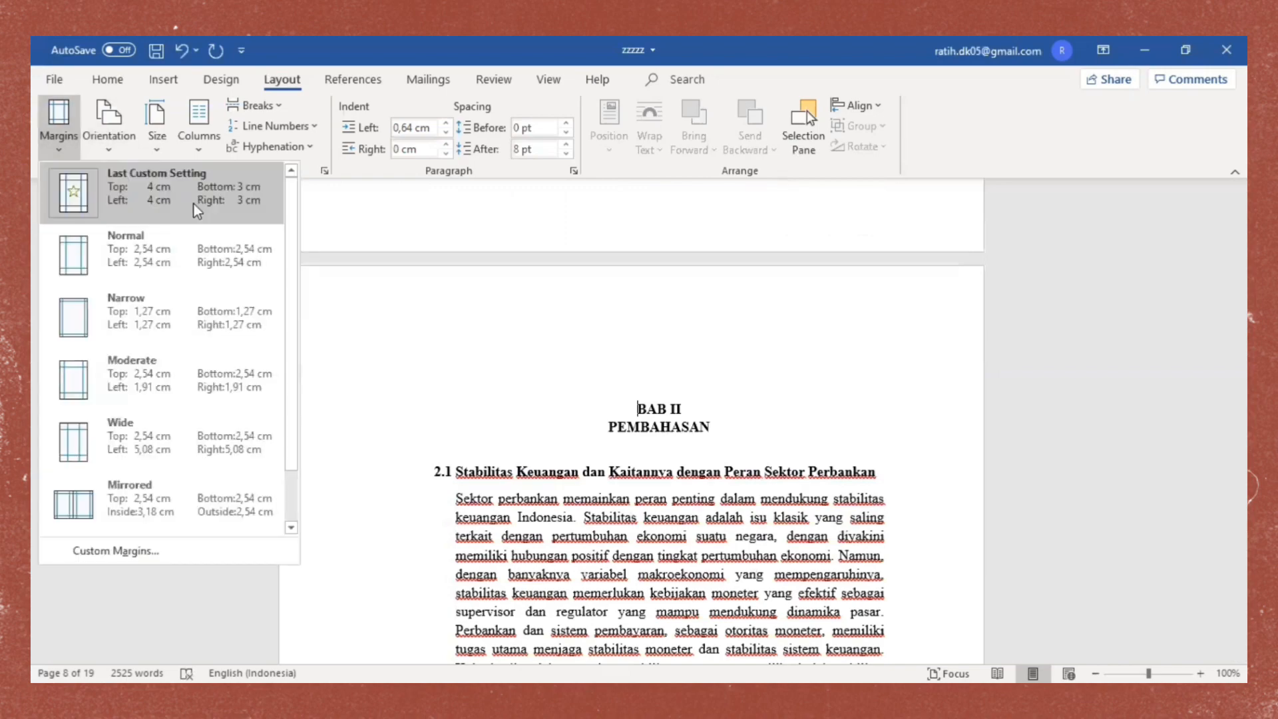
click(520, 307)
- Examine the page layout of BAB I Pendahuluan and BAB II Pembahasan
scroll(553, 366, down, 20)
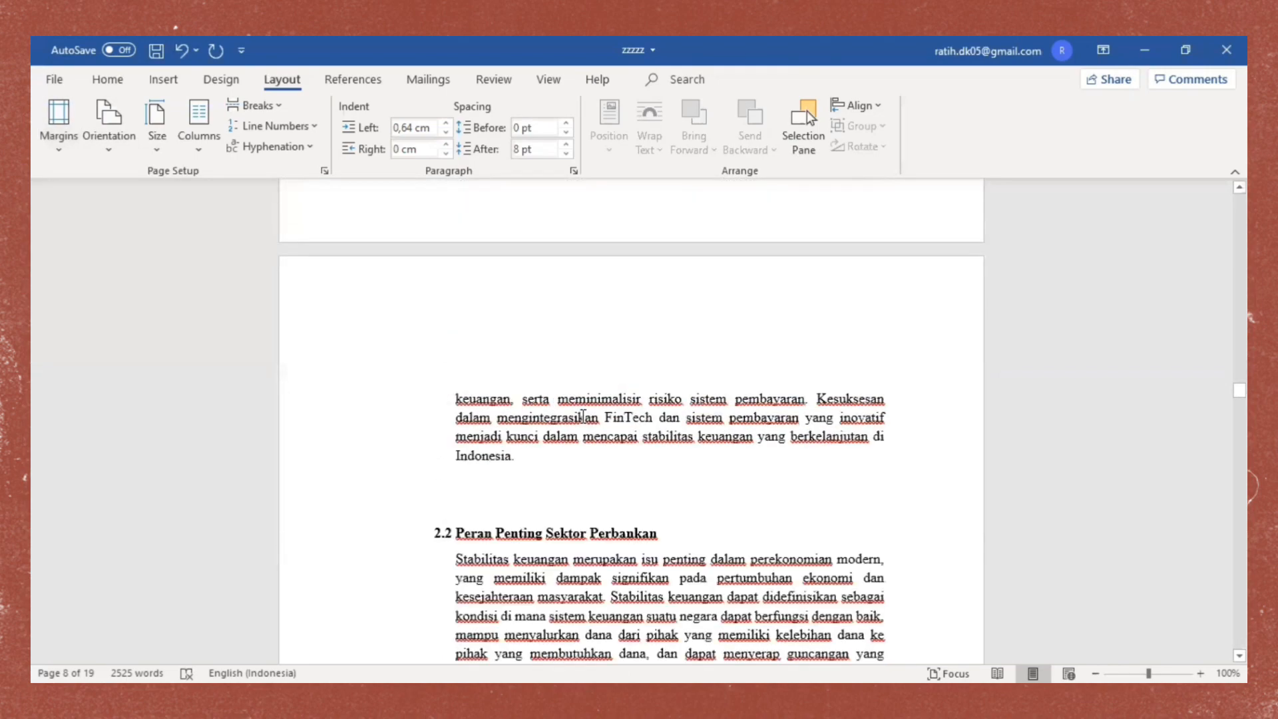
scroll(582, 417, down, 20)
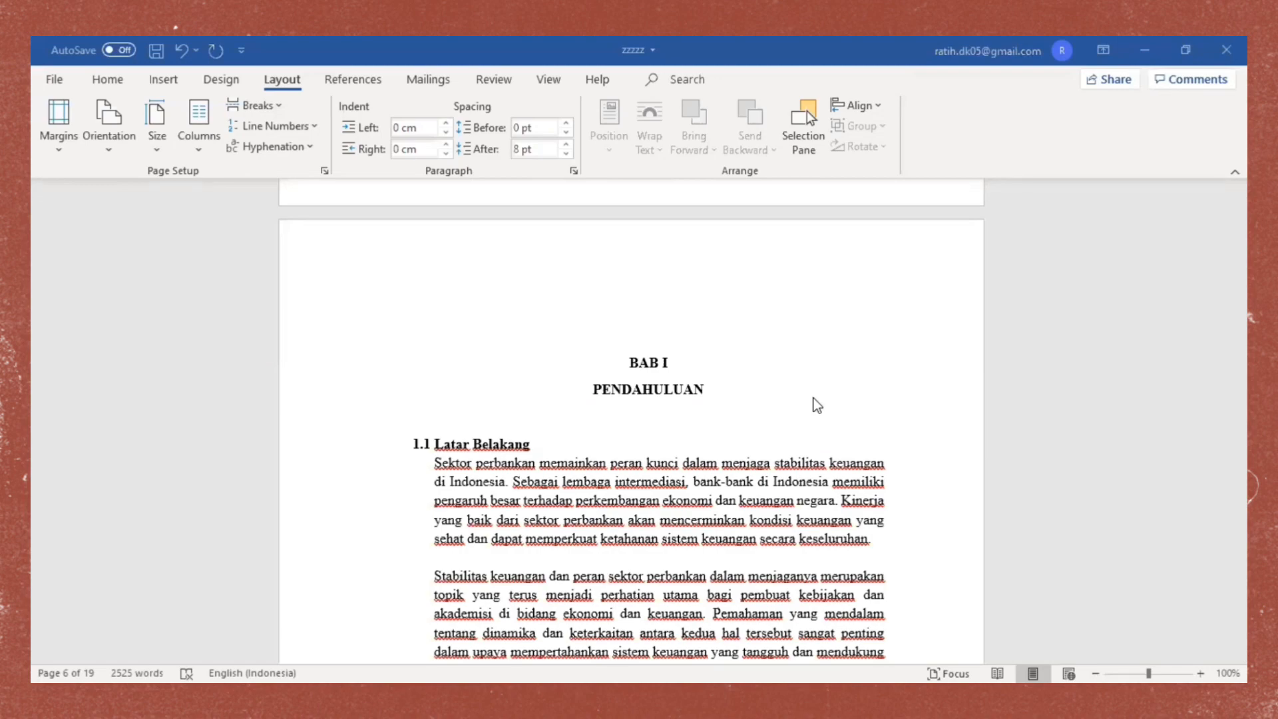
scroll(817, 404, down, 8)
scroll(825, 418, up, 4)
scroll(825, 419, up, 3)
scroll(823, 431, down, 6)
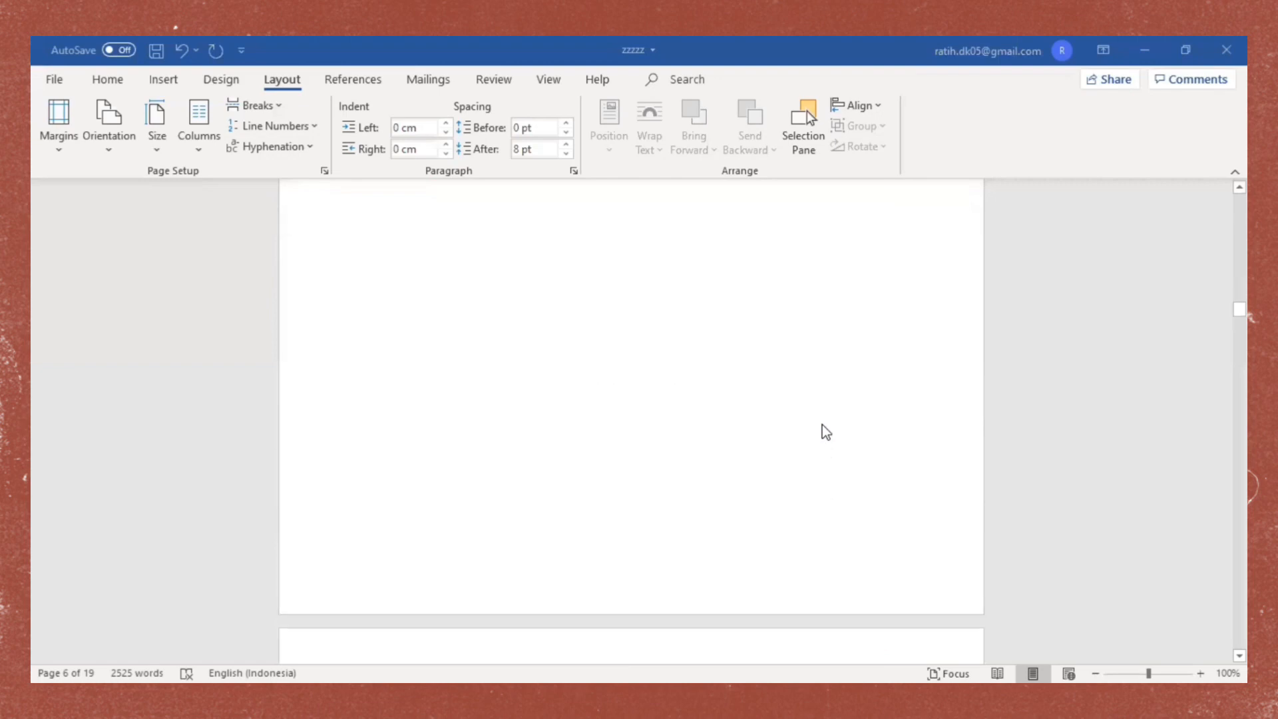
scroll(828, 433, down, 8)
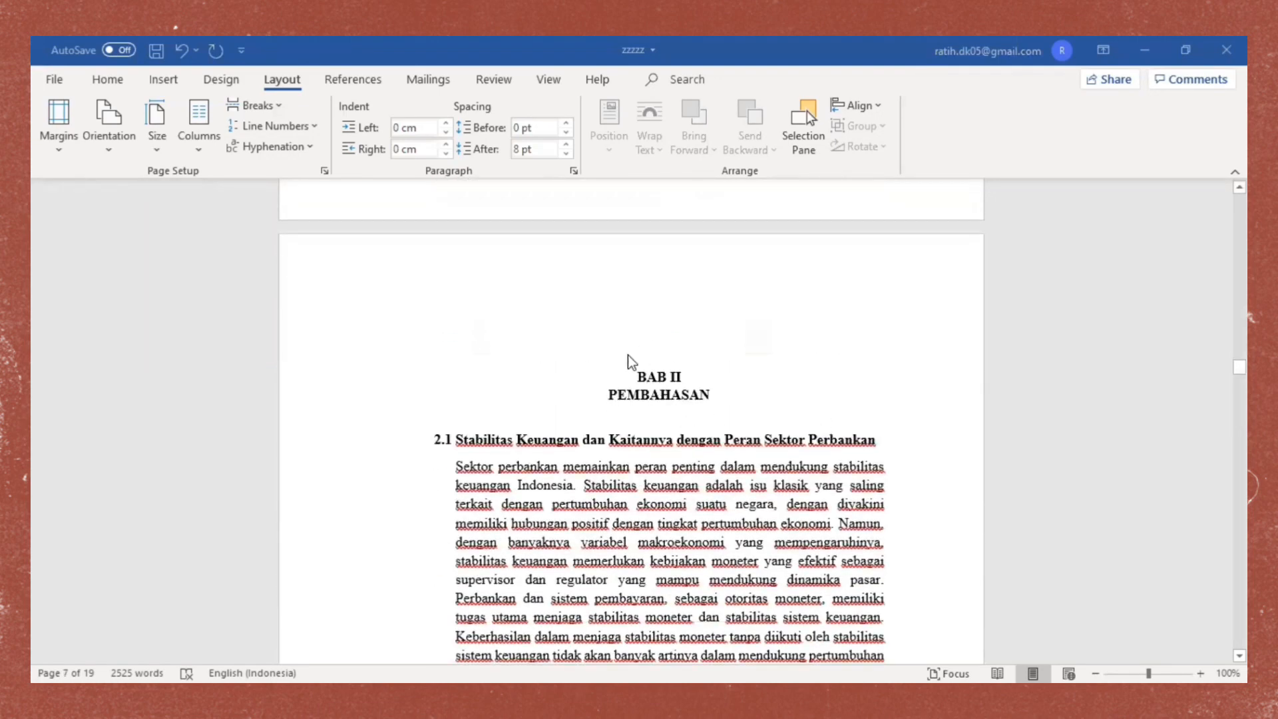
scroll(759, 406, up, 15)
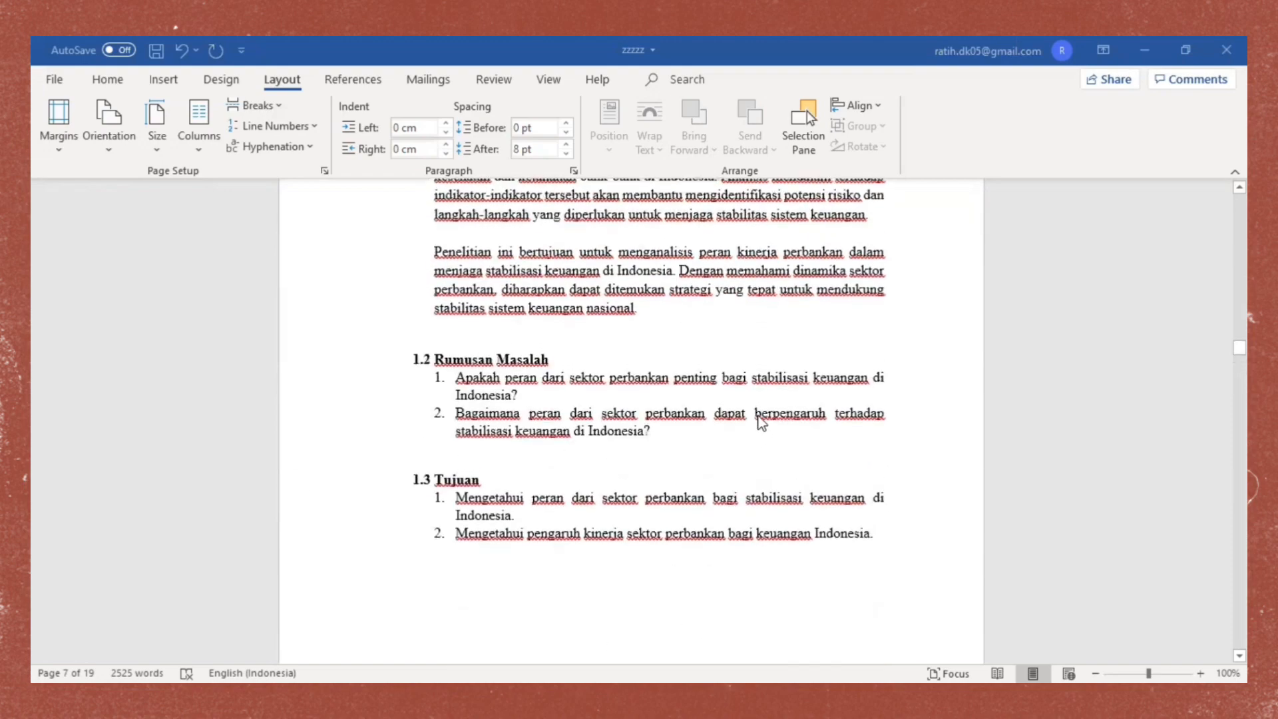
scroll(753, 422, up, 8)
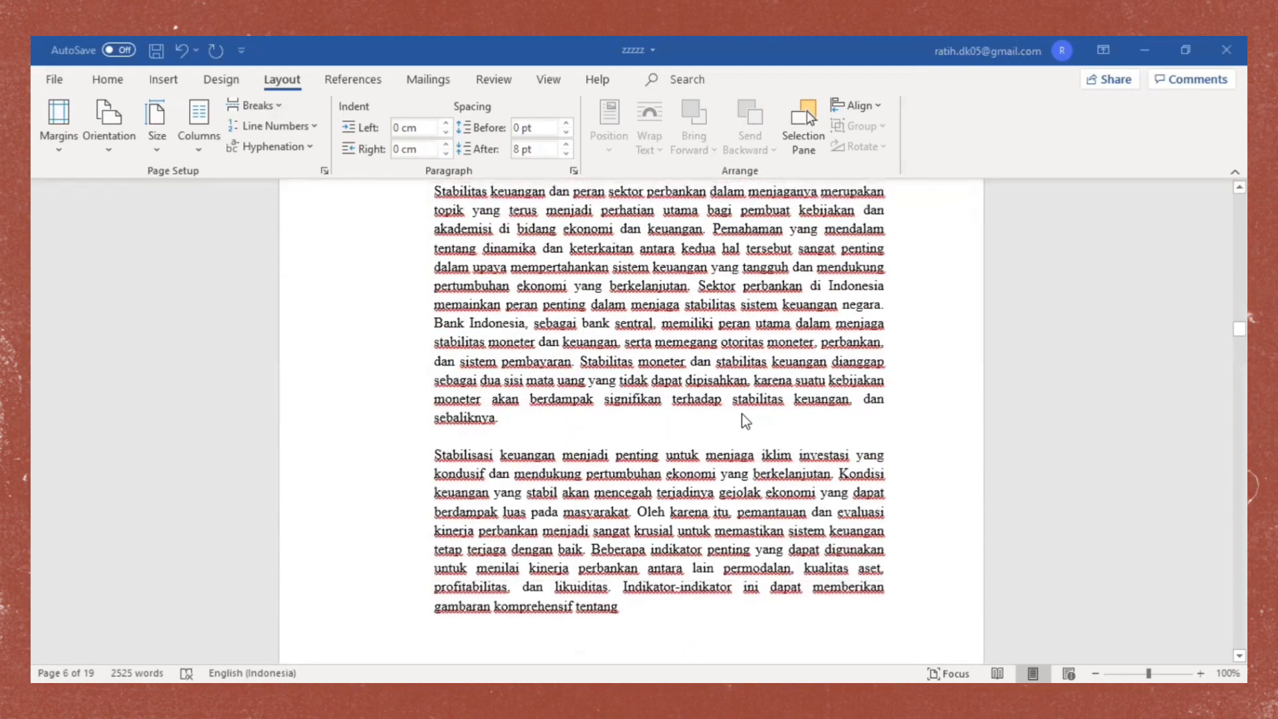
scroll(733, 414, up, 3)
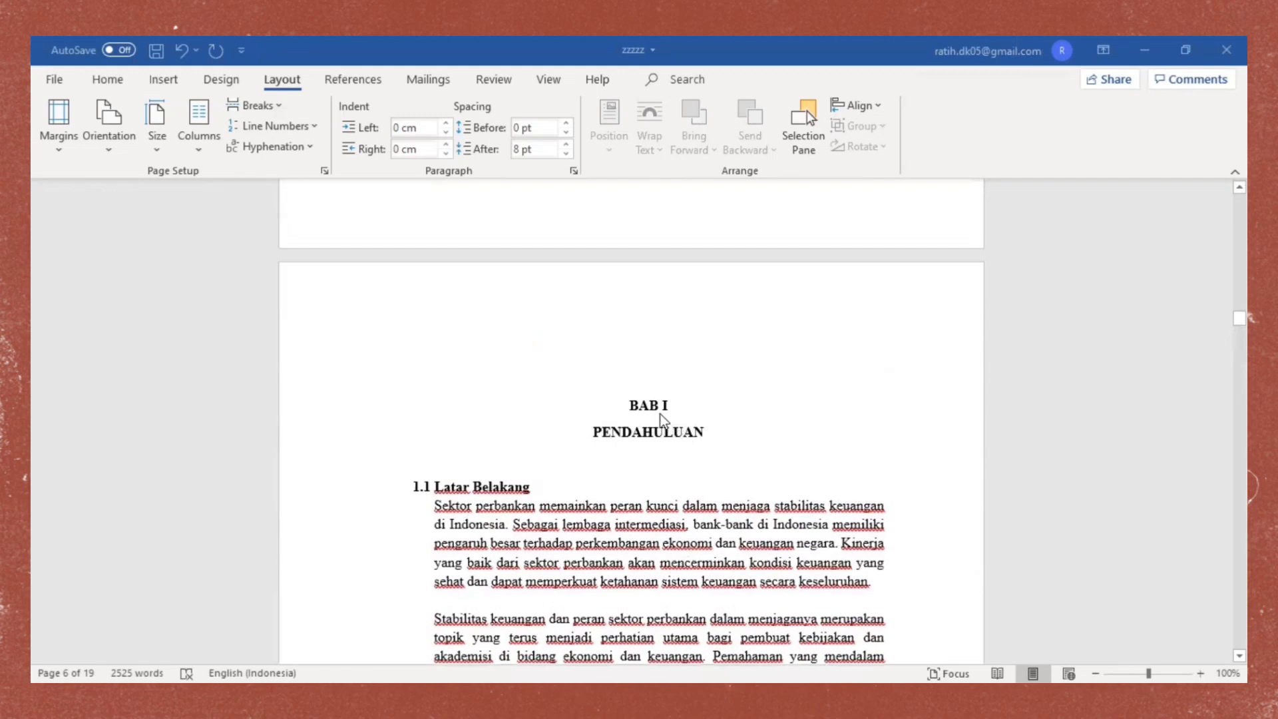
- Change the page orientation to landscape from the BAB I heading onward, applied to this point forward
click(632, 405)
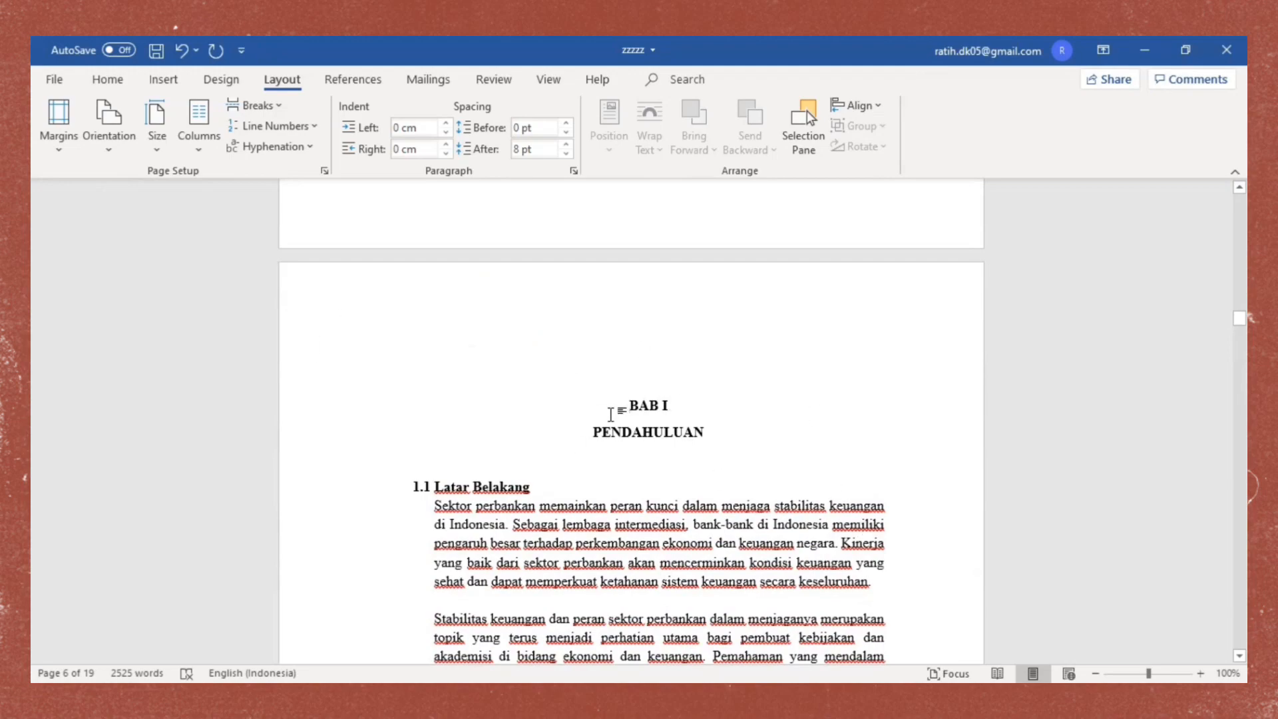
scroll(803, 451, down, 20)
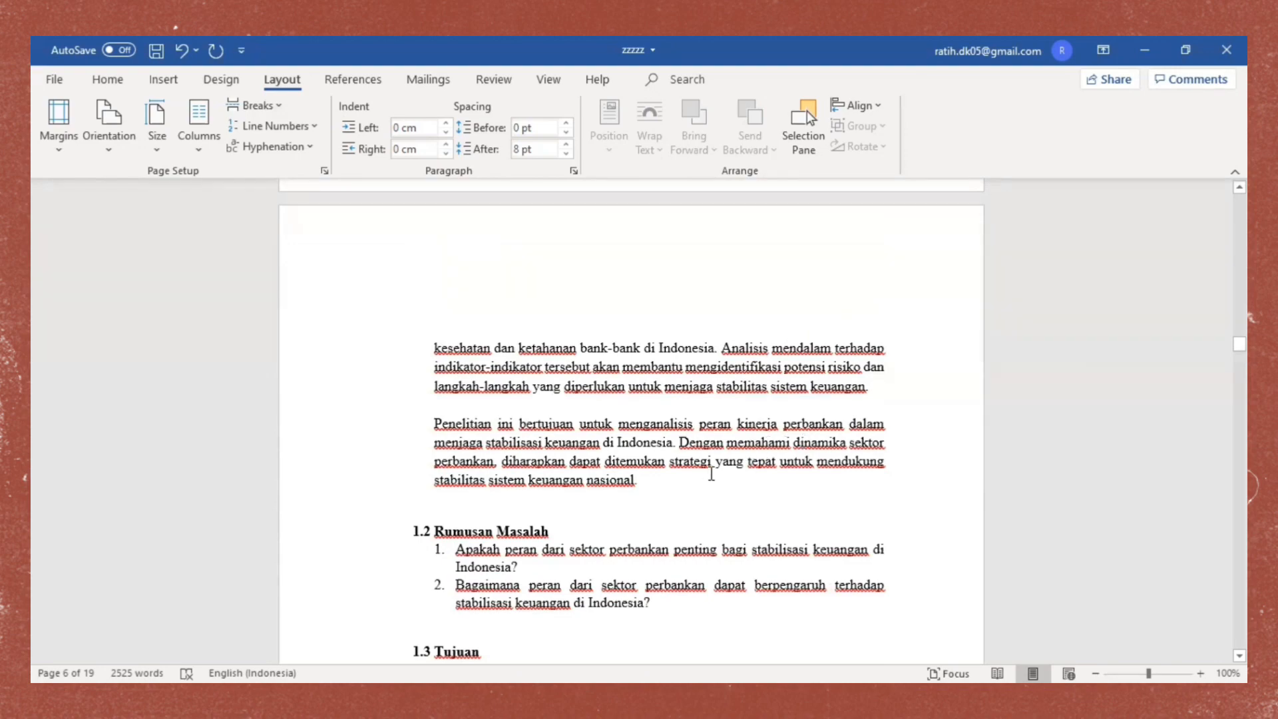
scroll(703, 477, up, 6)
scroll(703, 476, up, 10)
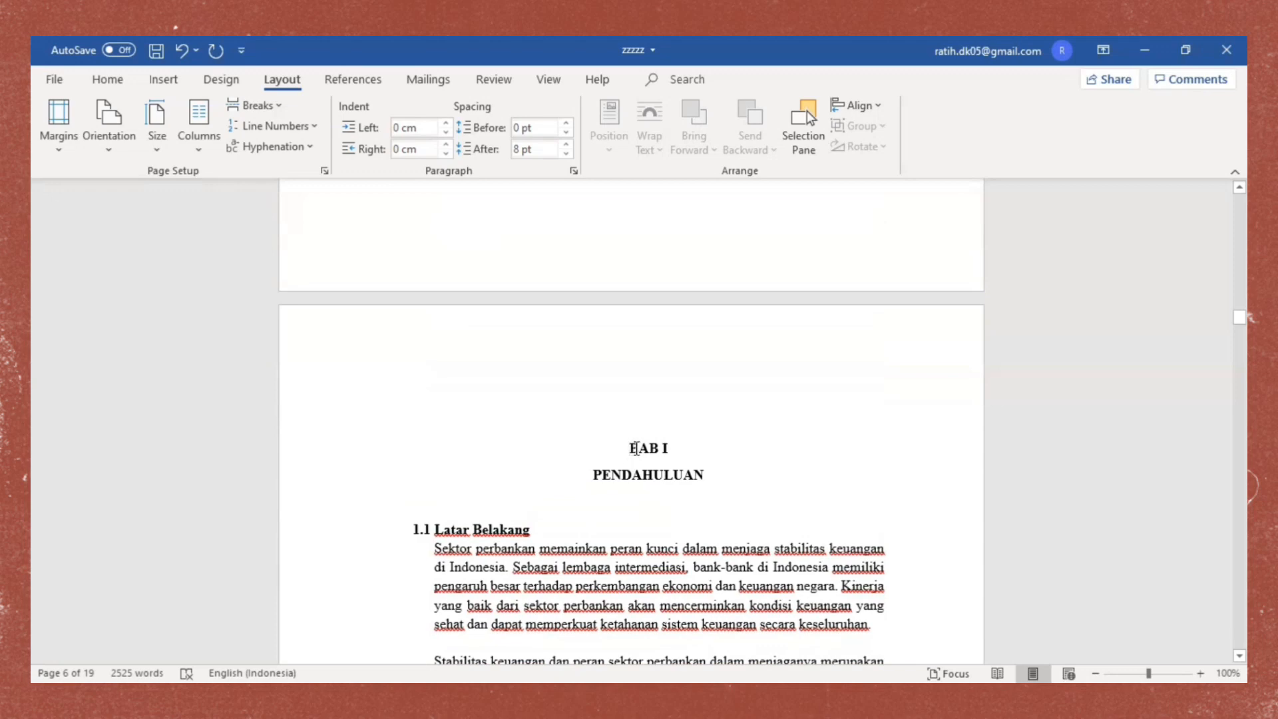
click(326, 171)
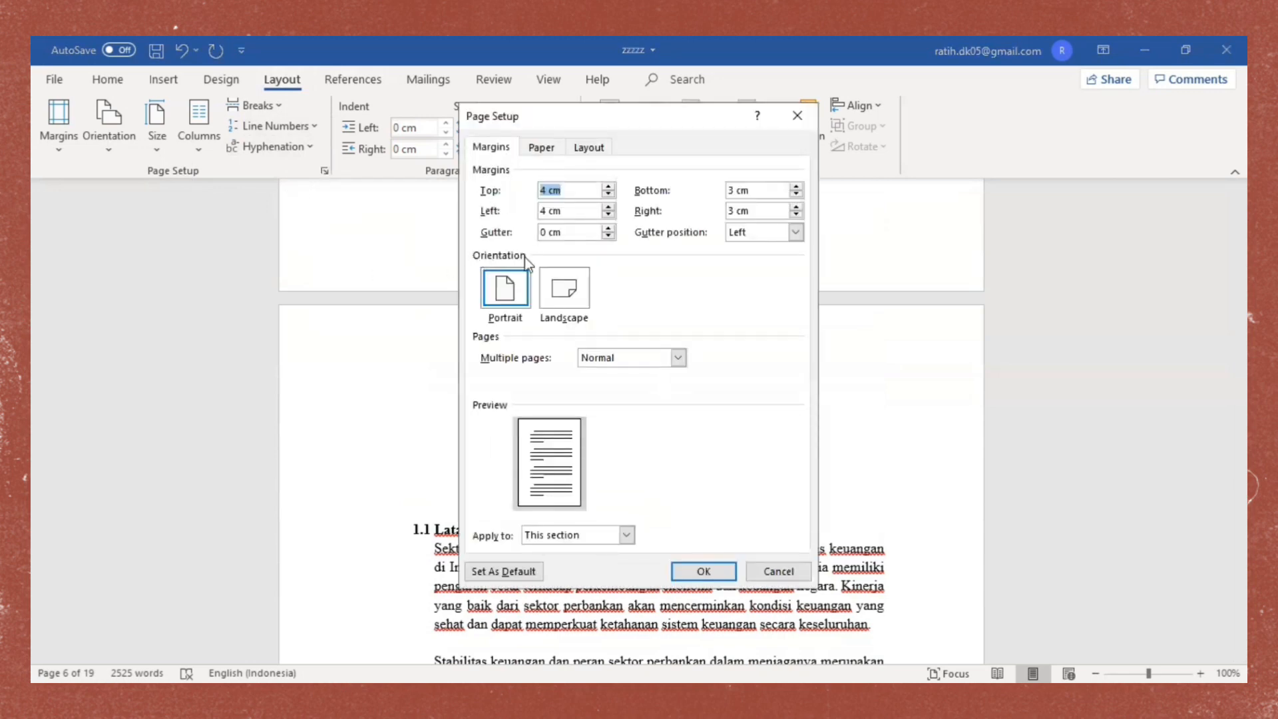
click(569, 294)
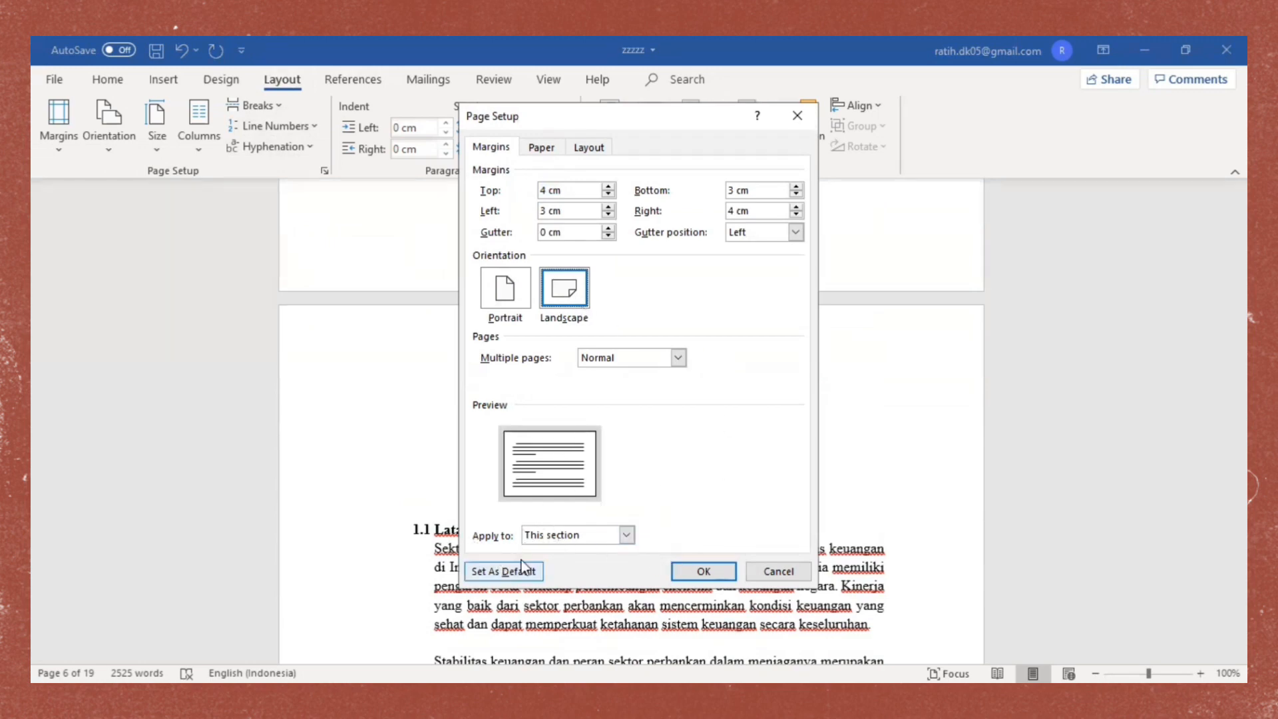
click(625, 536)
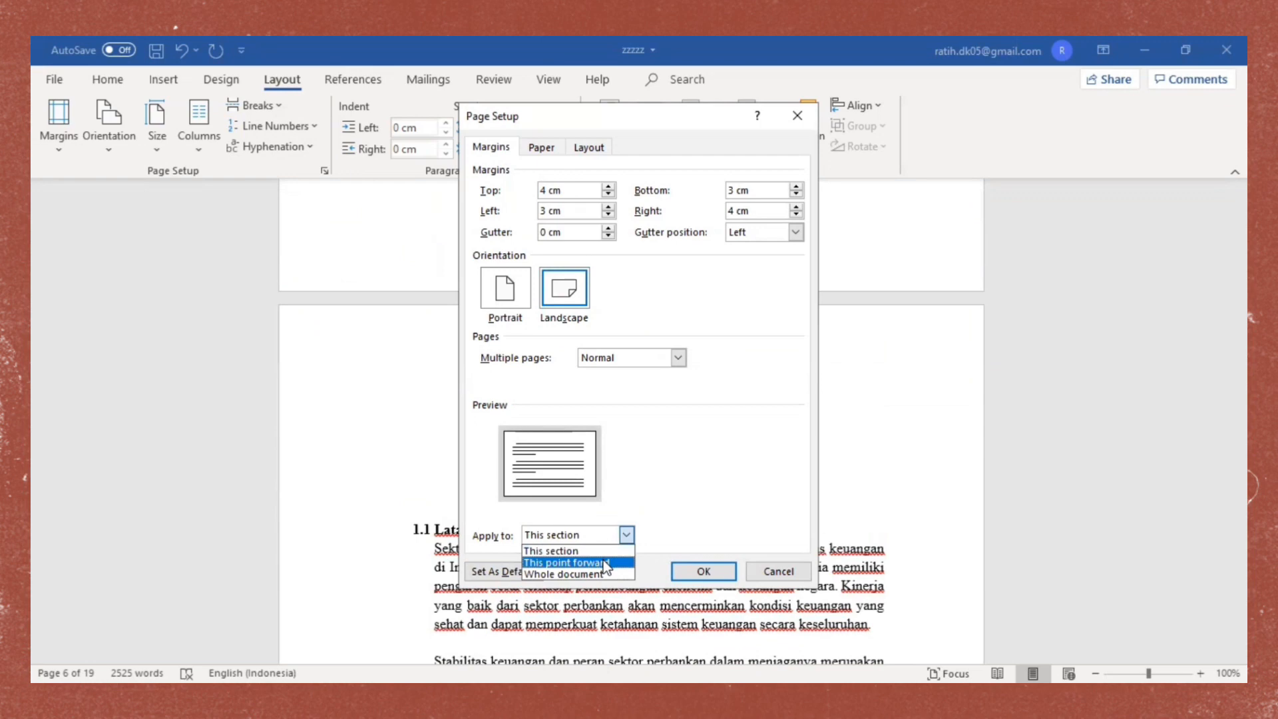
click(603, 561)
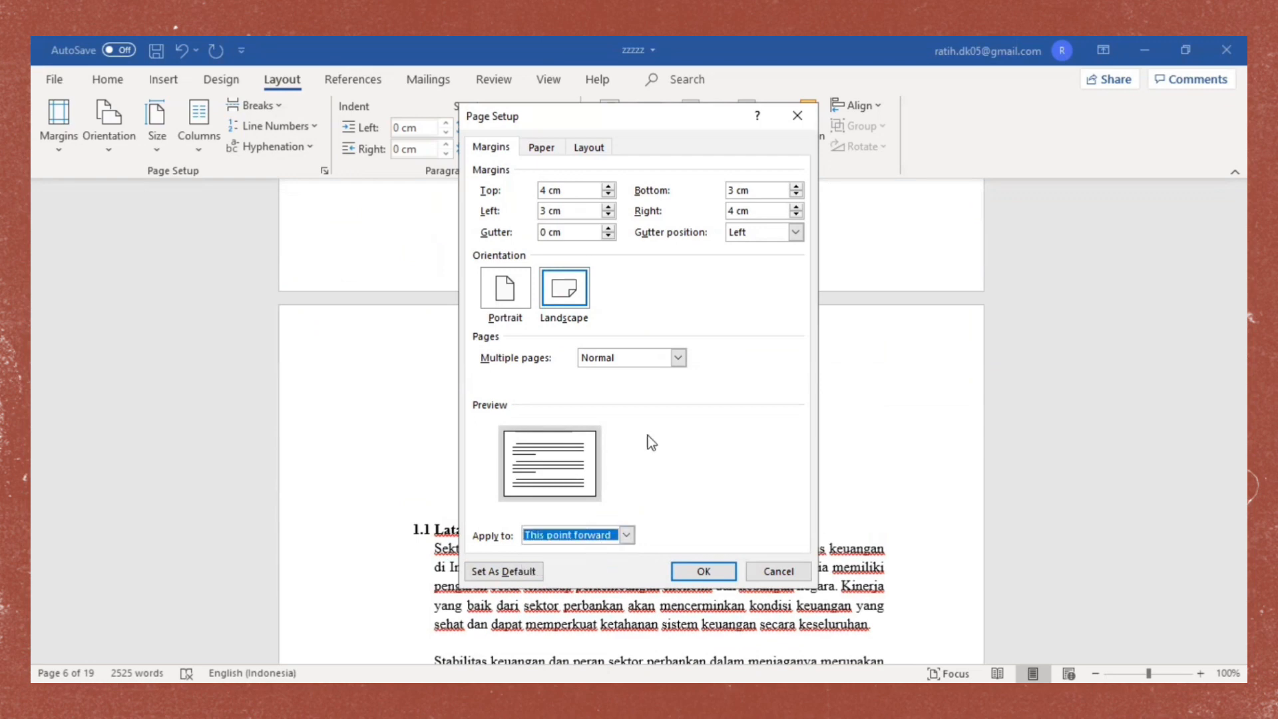
click(713, 567)
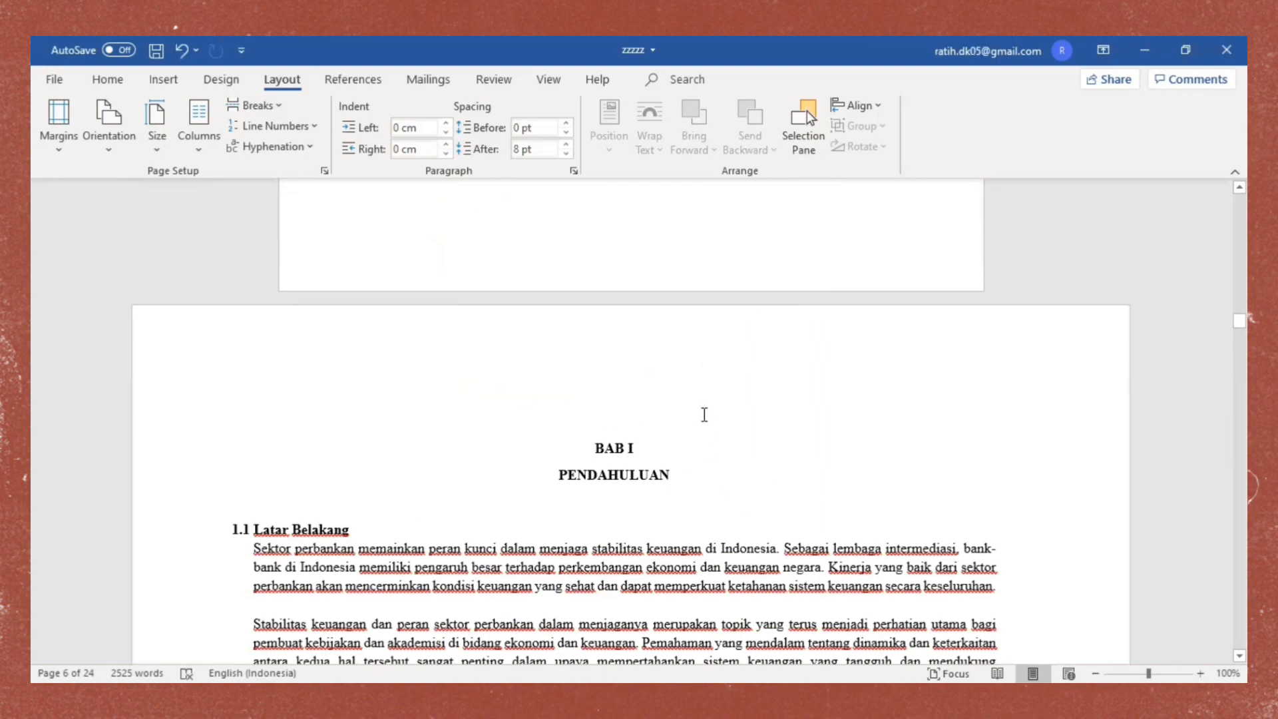
- Return the orientation to portrait from the page beginning "kesehatan dan ketahanan bank-bank" onward, applied to this point forward
scroll(653, 466, down, 10)
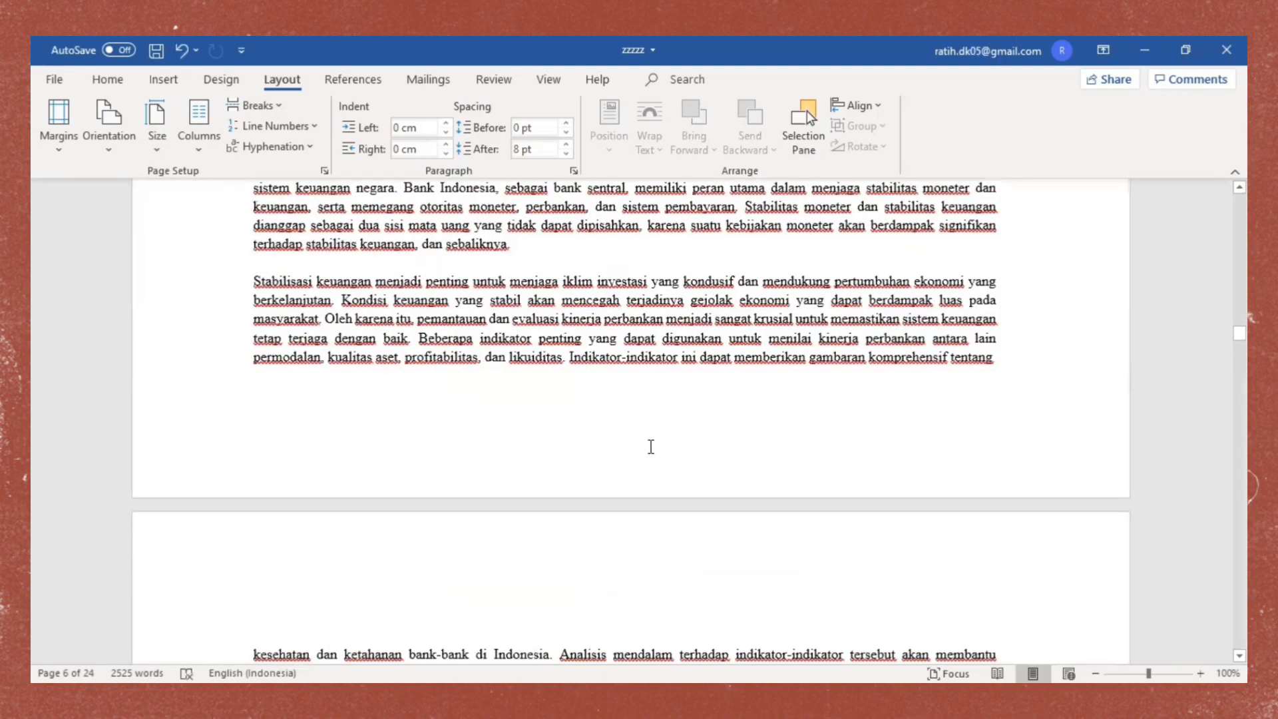
click(256, 440)
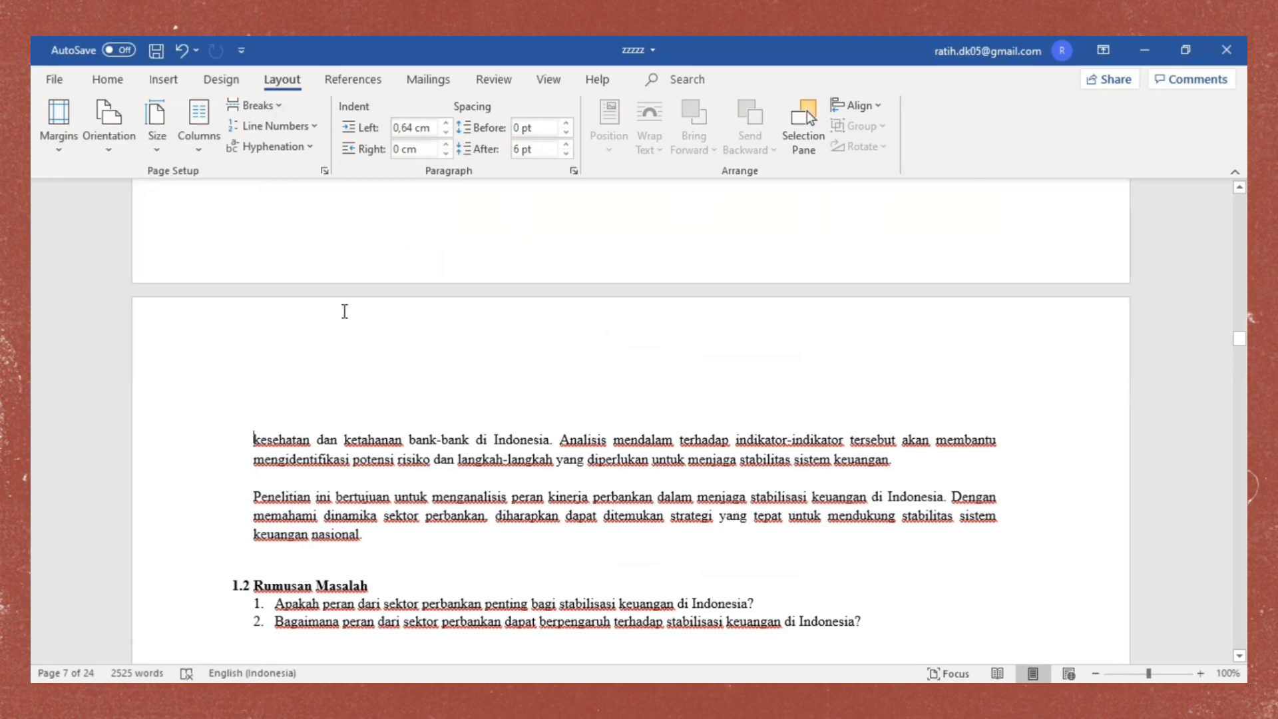
click(325, 172)
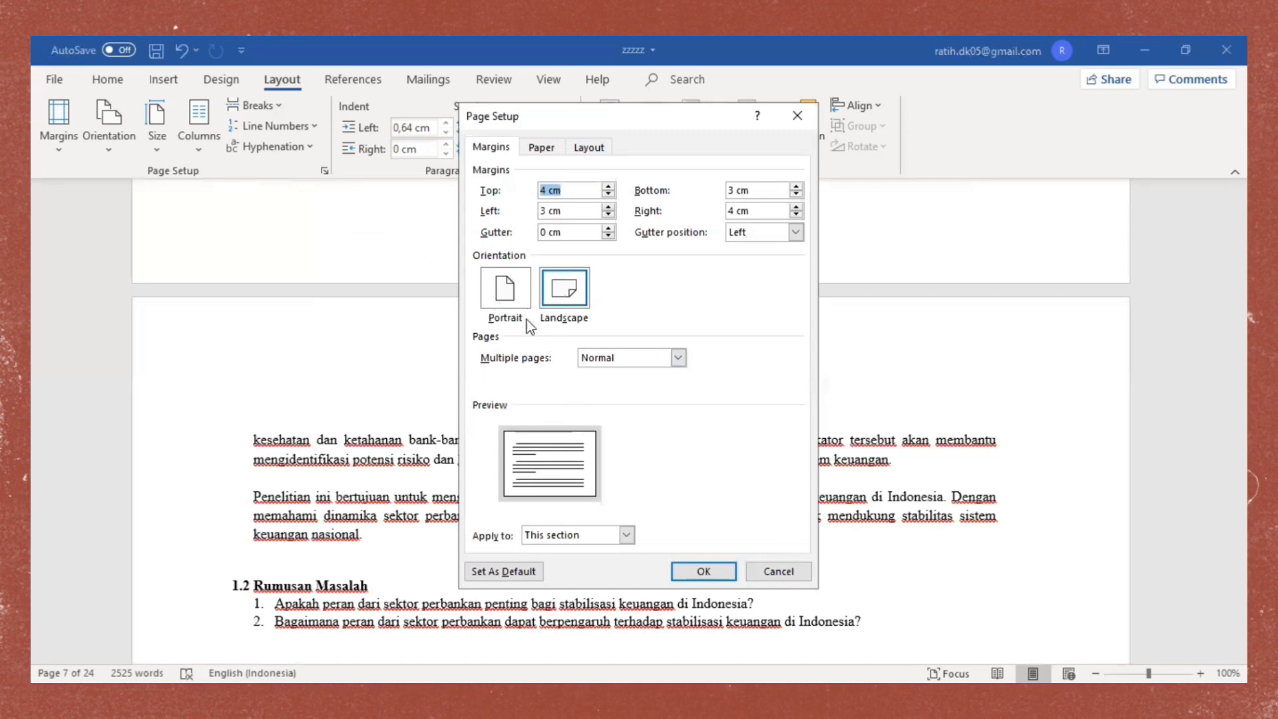
click(507, 297)
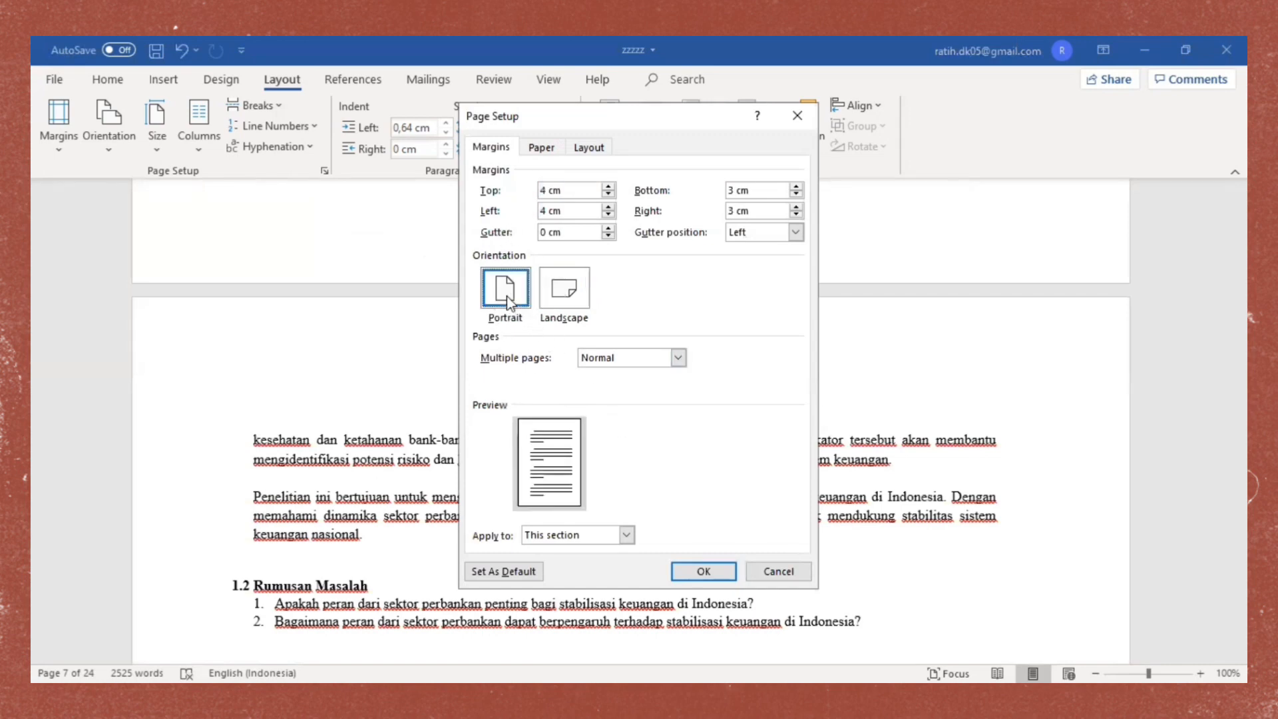
click(626, 536)
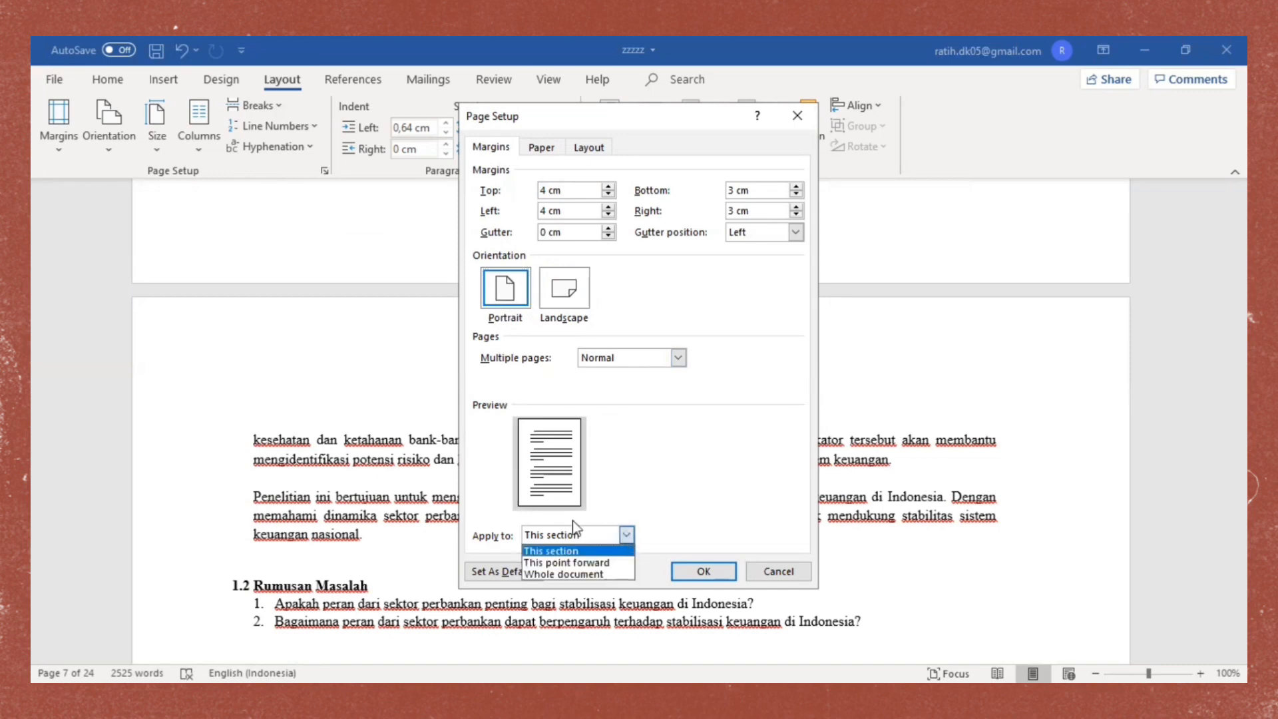
click(581, 563)
click(706, 572)
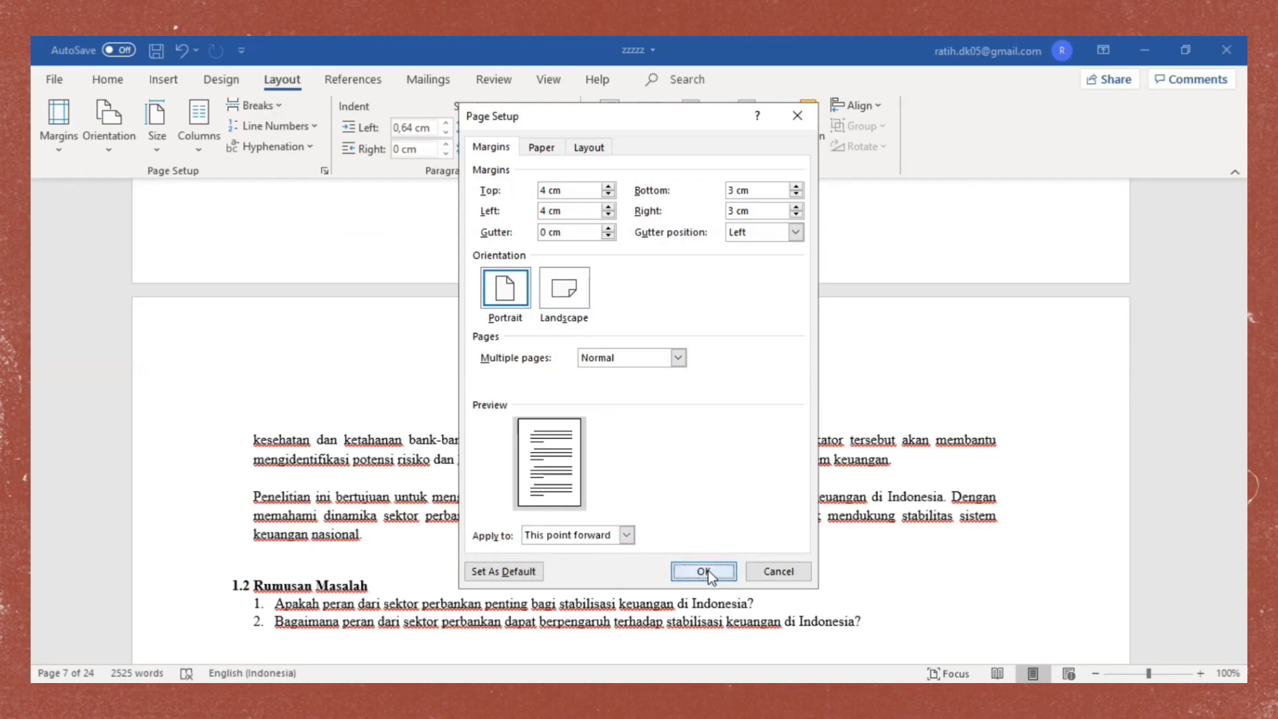
- Check the page orientation of BAB I, BAB II and the following pages with tables and figures
scroll(905, 441, down, 20)
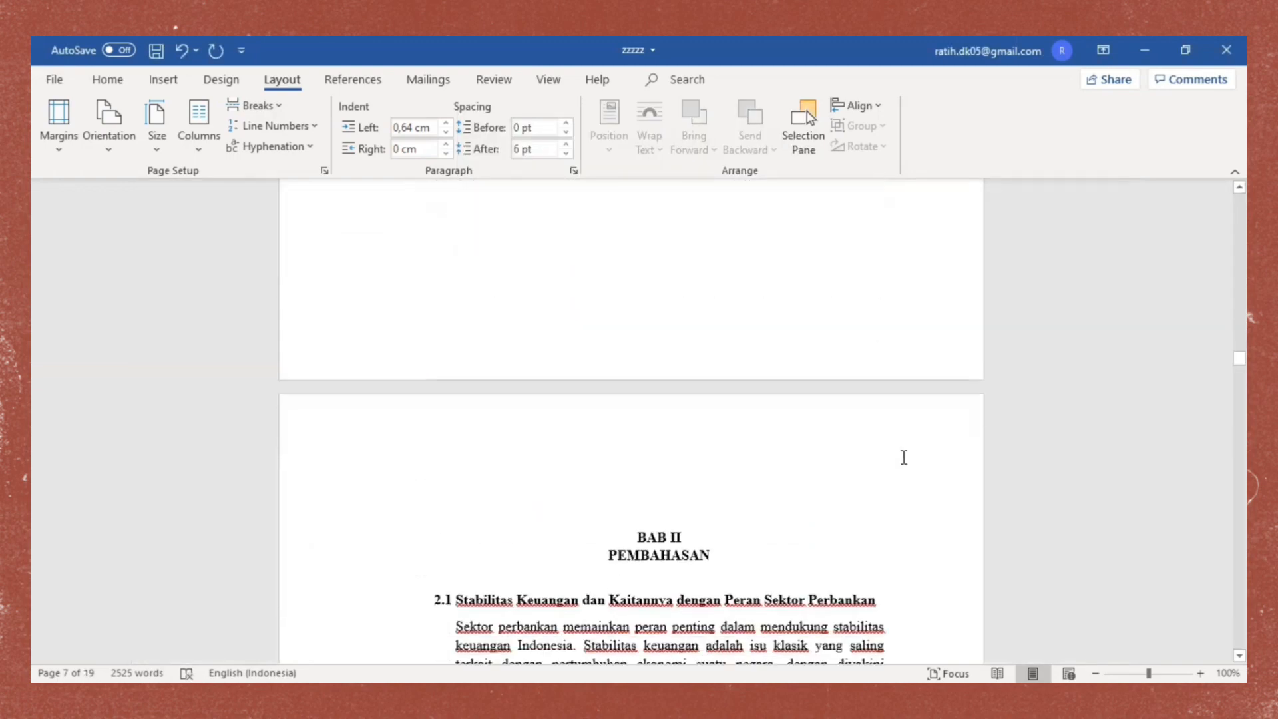
scroll(913, 468, down, 15)
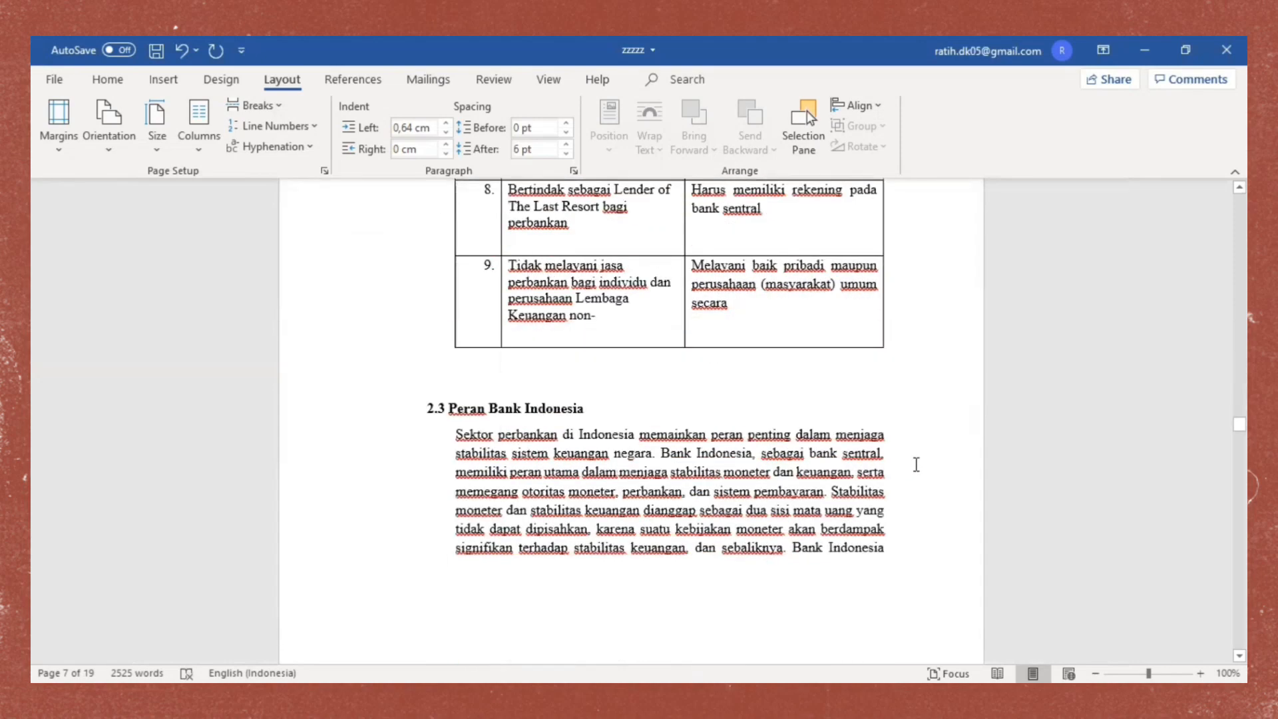
scroll(902, 506, down, 20)
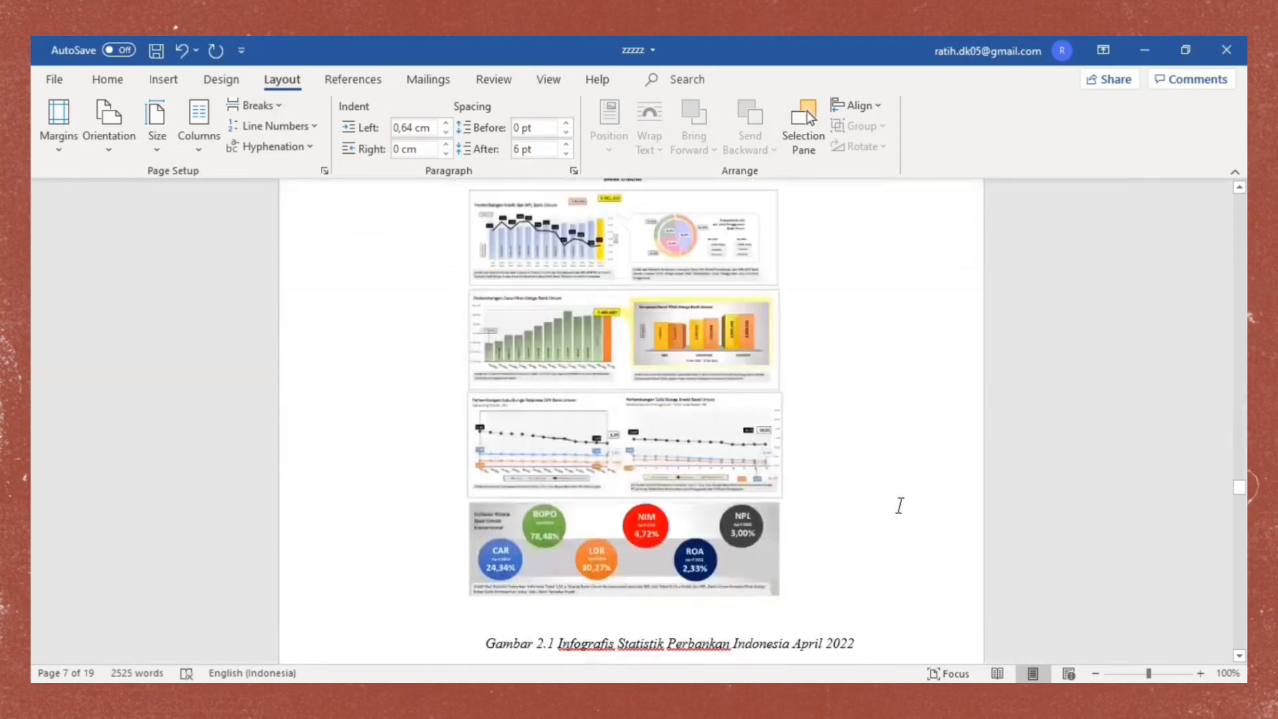
scroll(900, 516, down, 10)
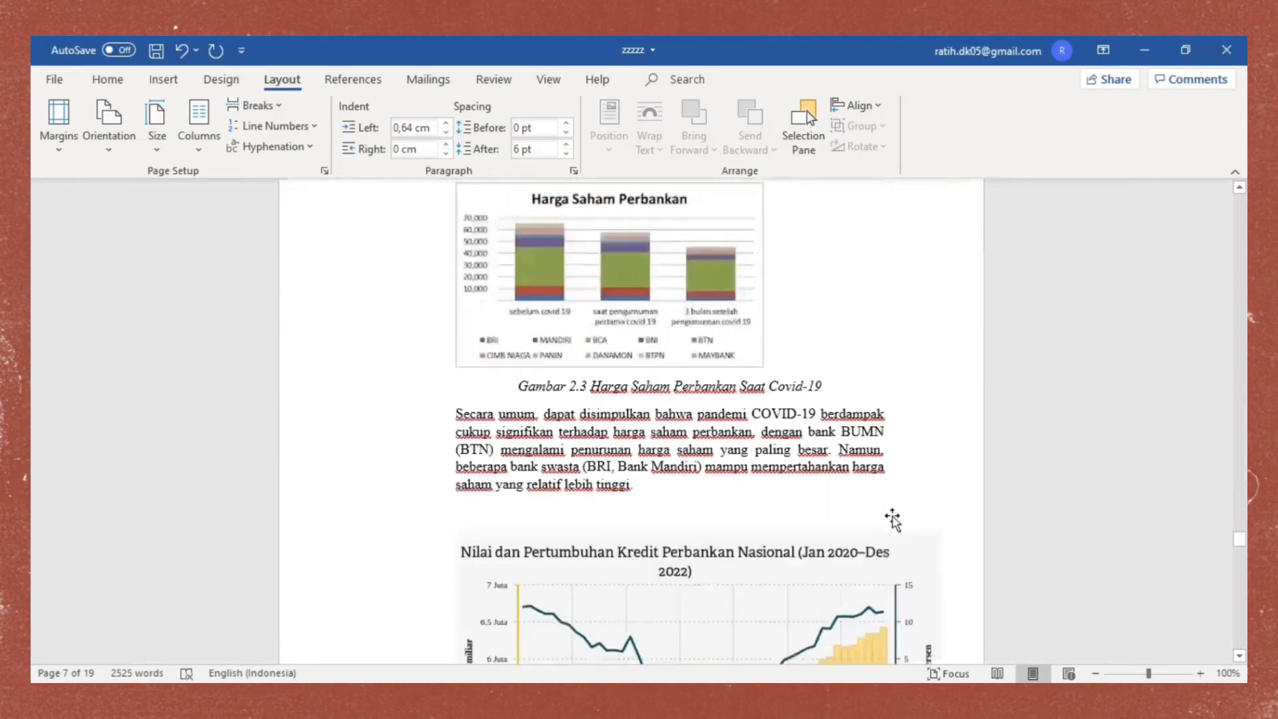
scroll(910, 213, up, 20)
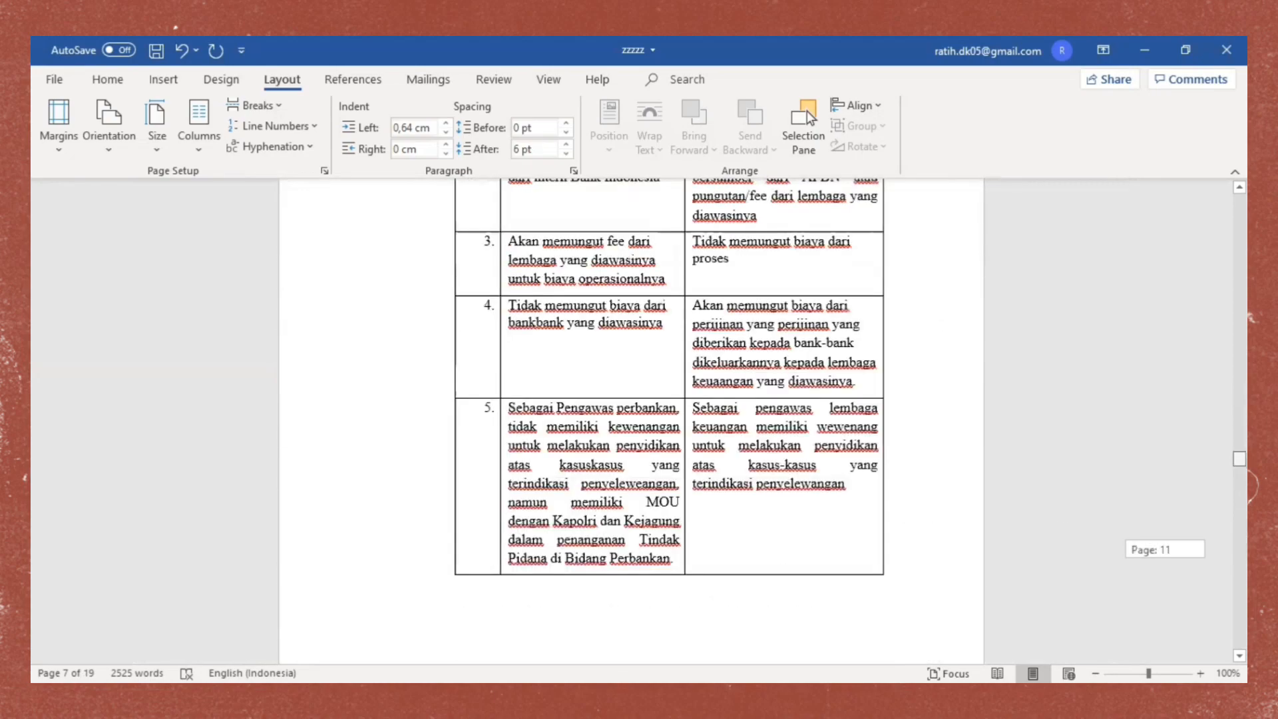
drag(1240, 428, 1213, 325)
scroll(771, 379, down, 10)
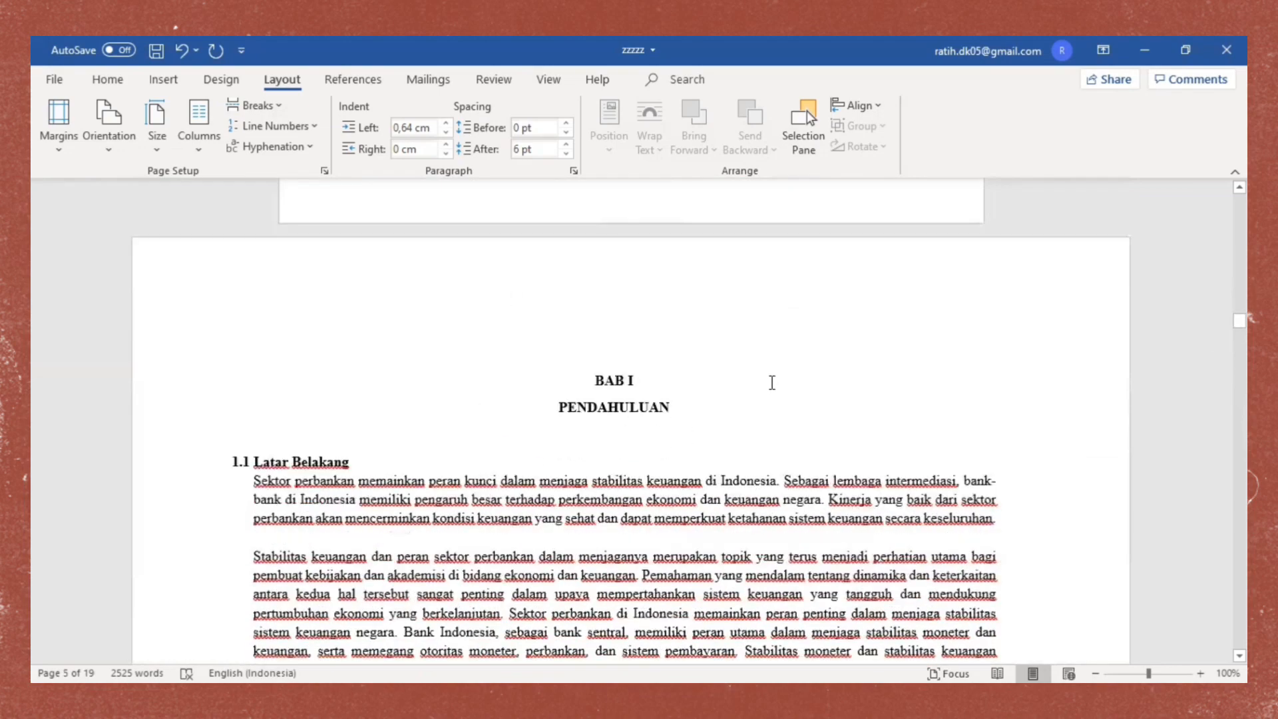
scroll(776, 391, down, 4)
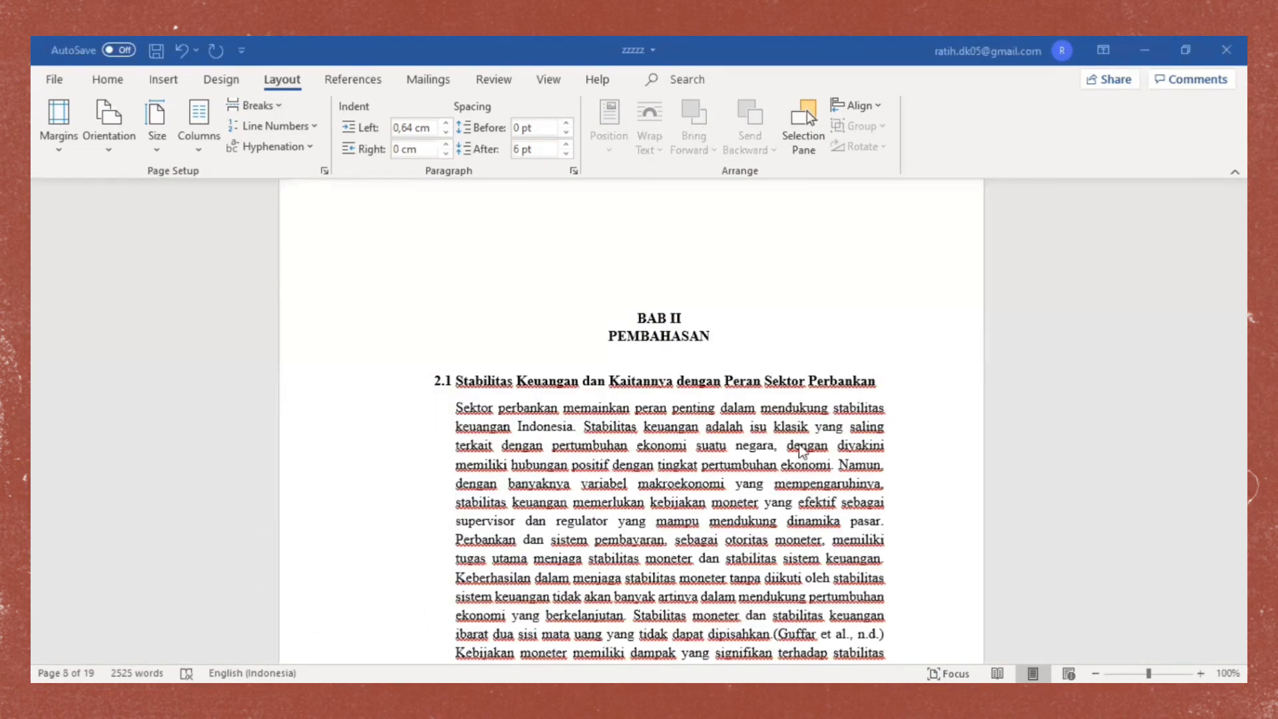
scroll(730, 429, up, 15)
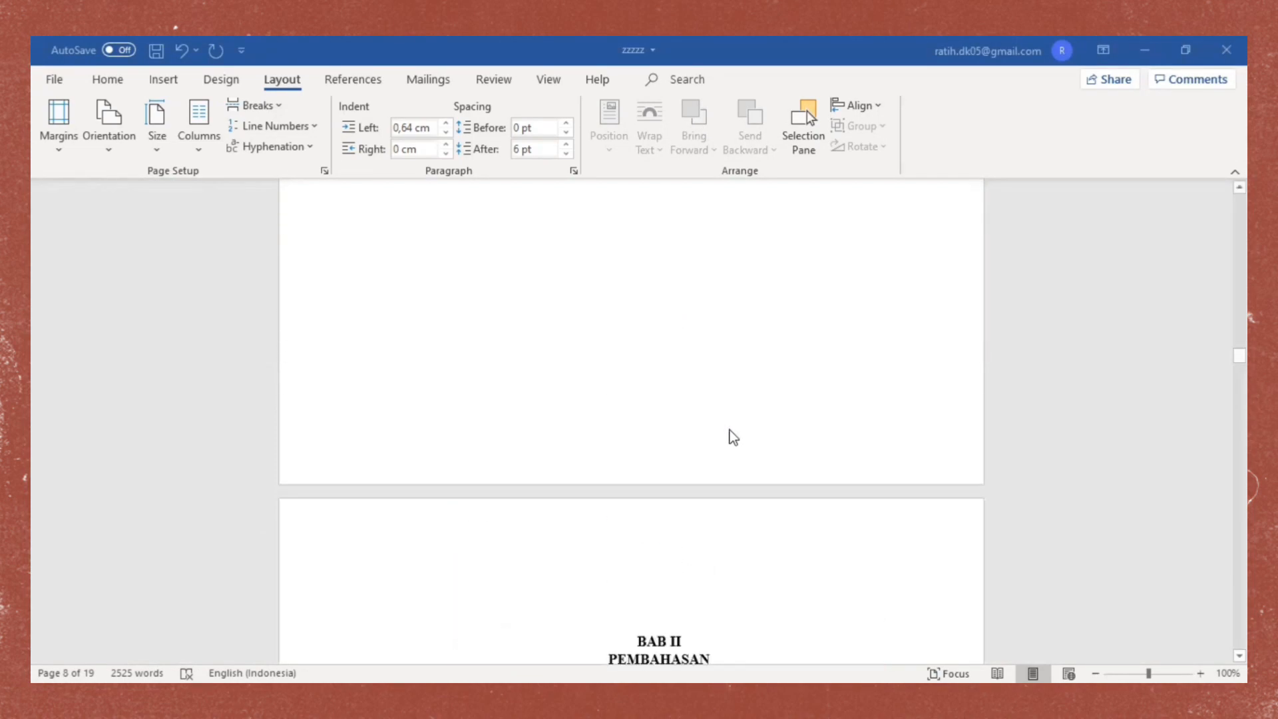
scroll(712, 514, up, 15)
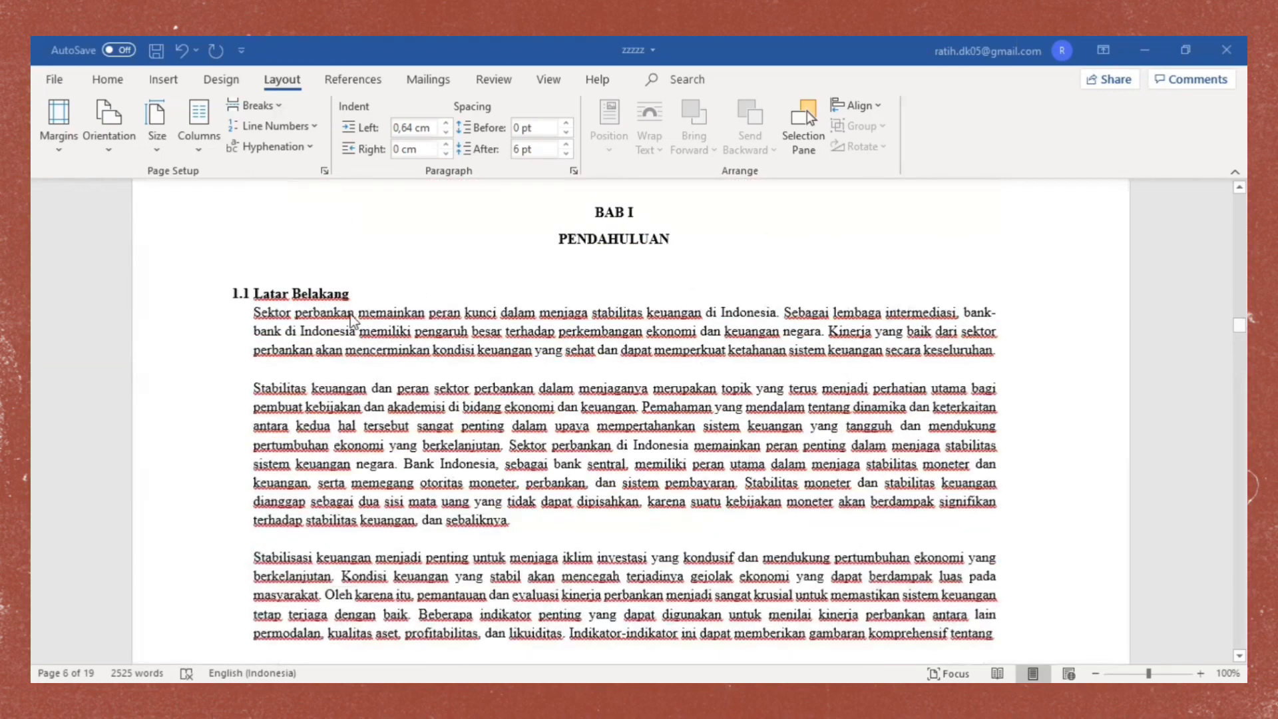
- Examine the landscape BAB I Pendahuluan page and where it meets the portrait page that follows
scroll(705, 386, up, 3)
scroll(729, 393, up, 1)
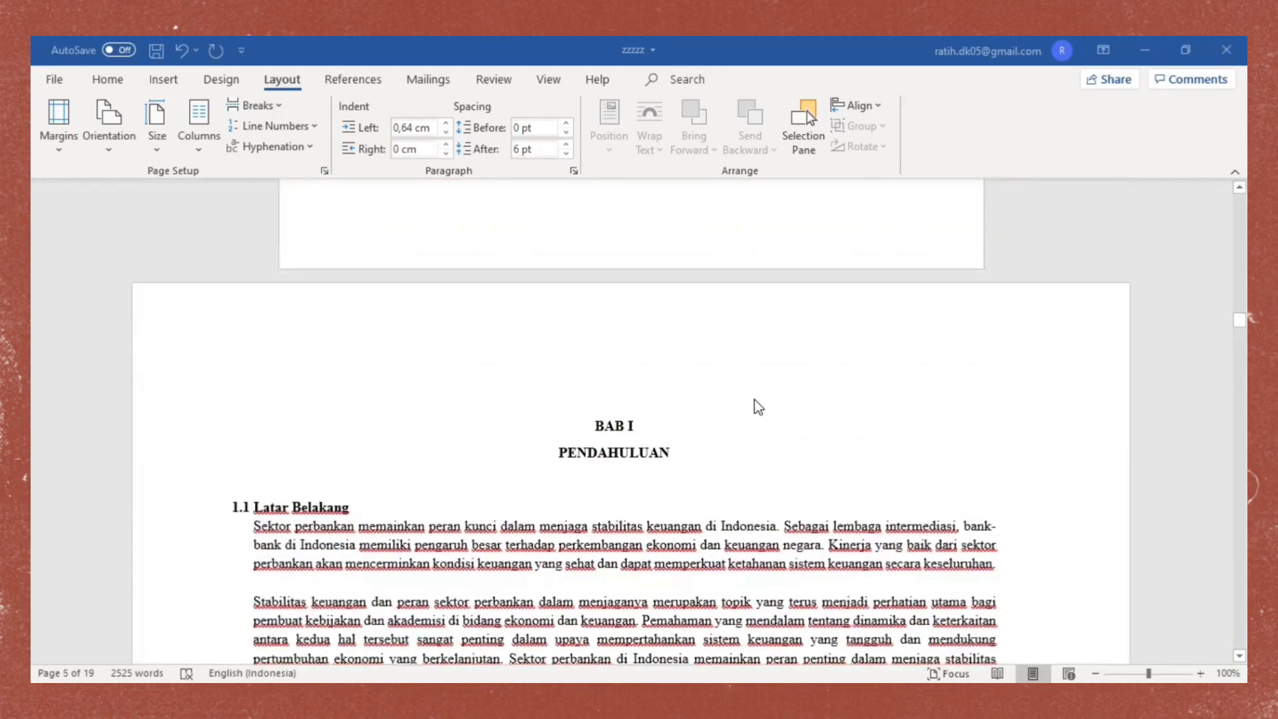
scroll(755, 433, down, 10)
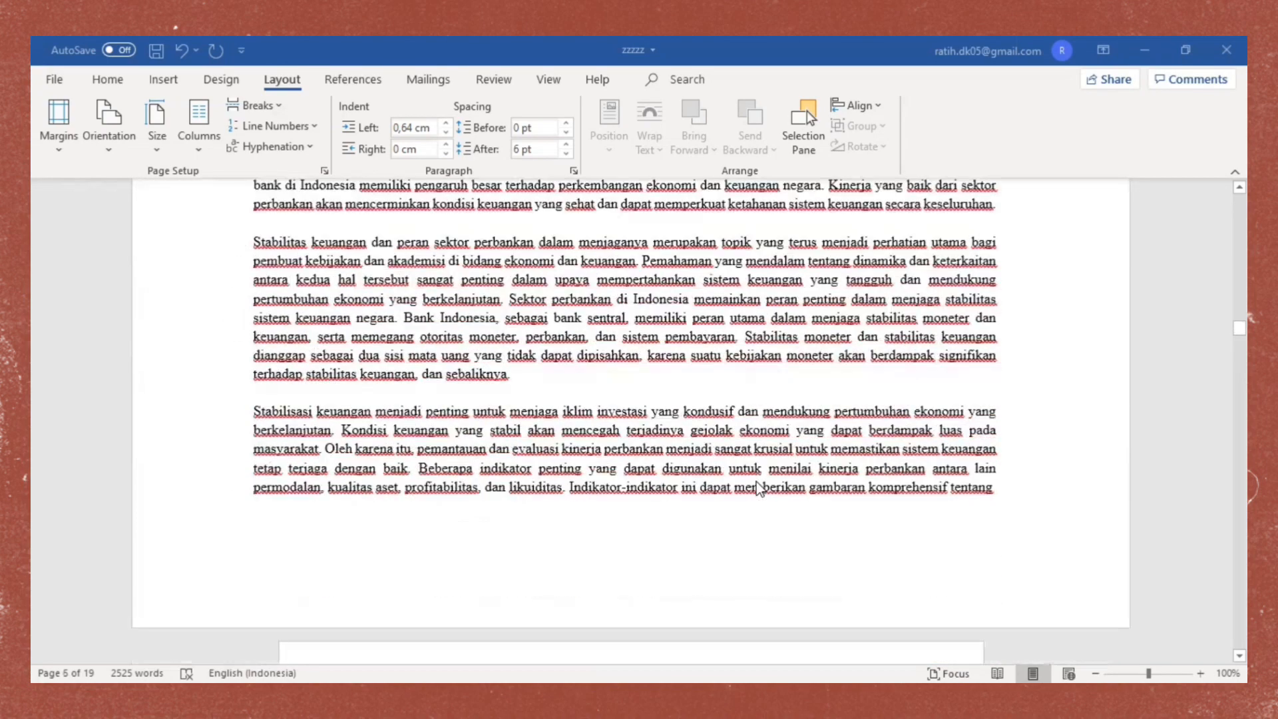
scroll(757, 481, down, 4)
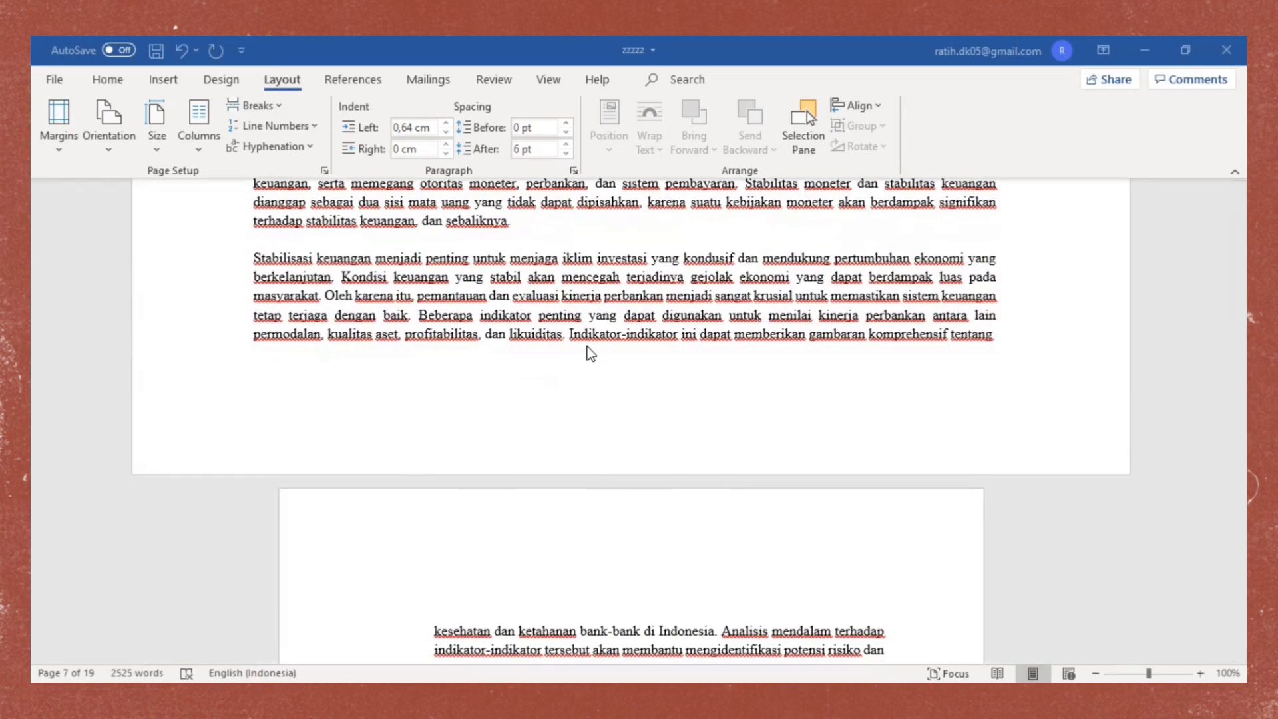
scroll(577, 381, up, 10)
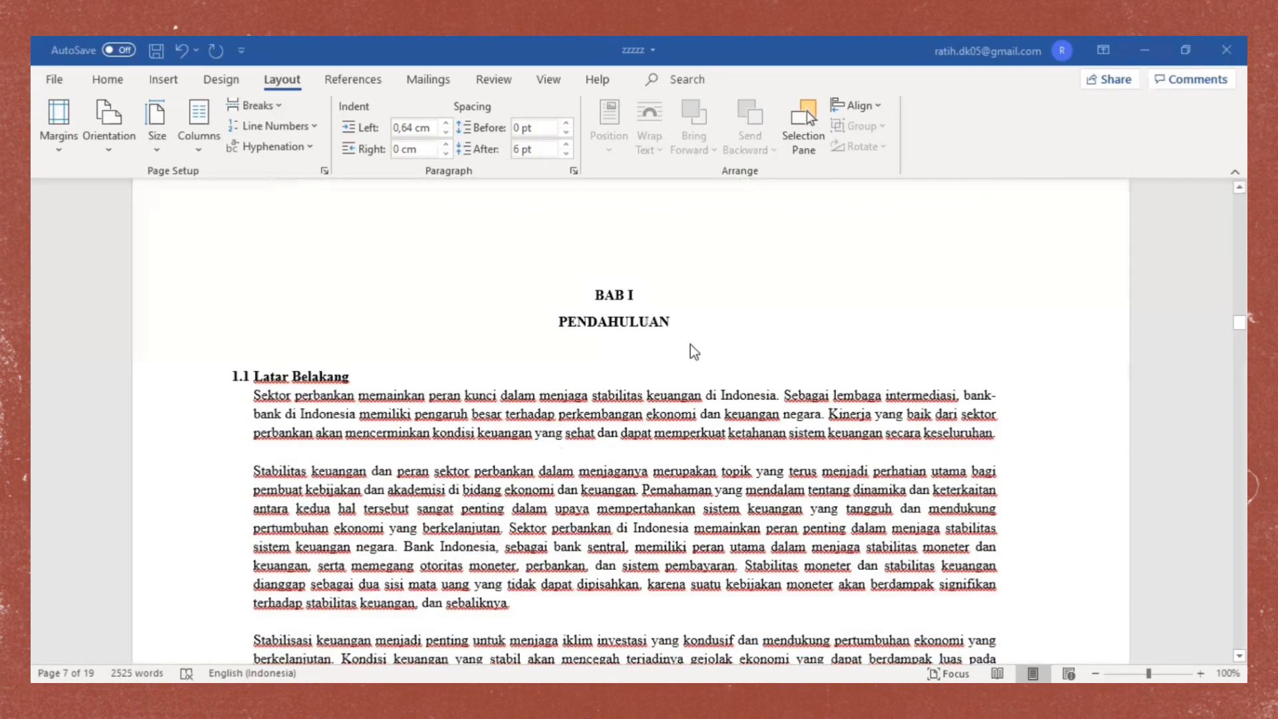
click(203, 138)
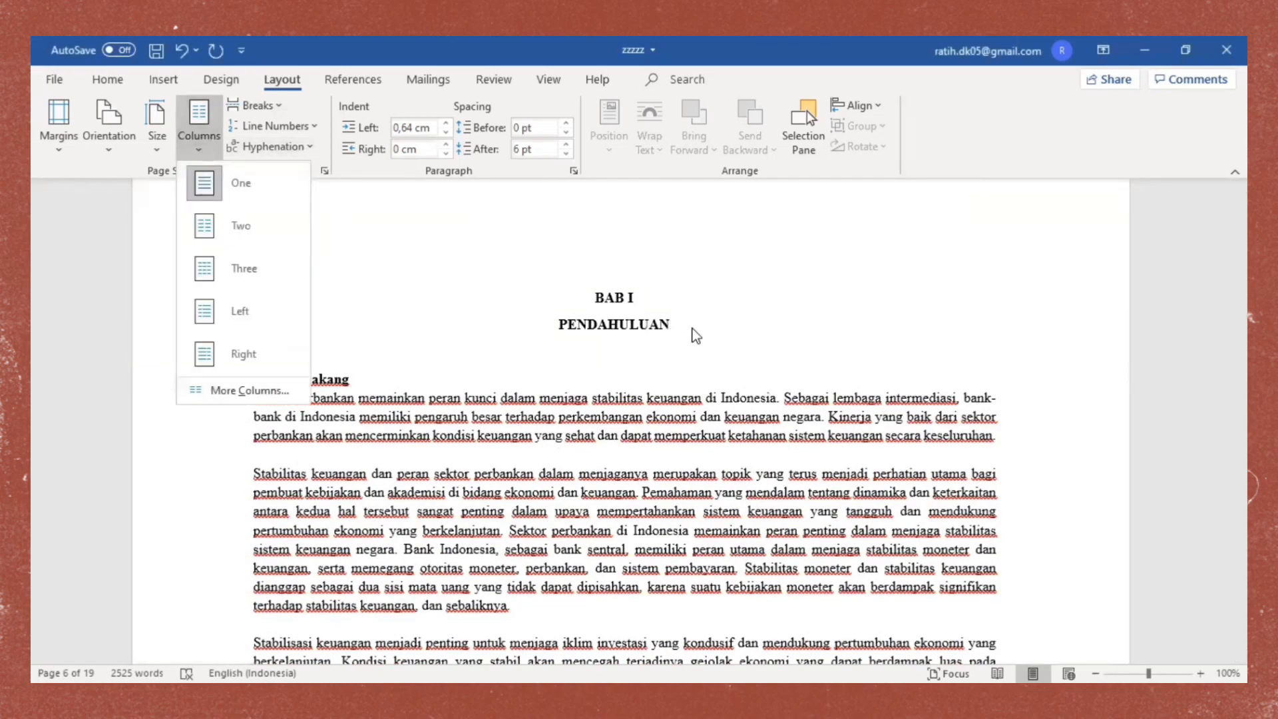
click(603, 519)
- Look through the single-column text of BAB II Pembahasan up to the start of section 2.2
scroll(801, 445, down, 12)
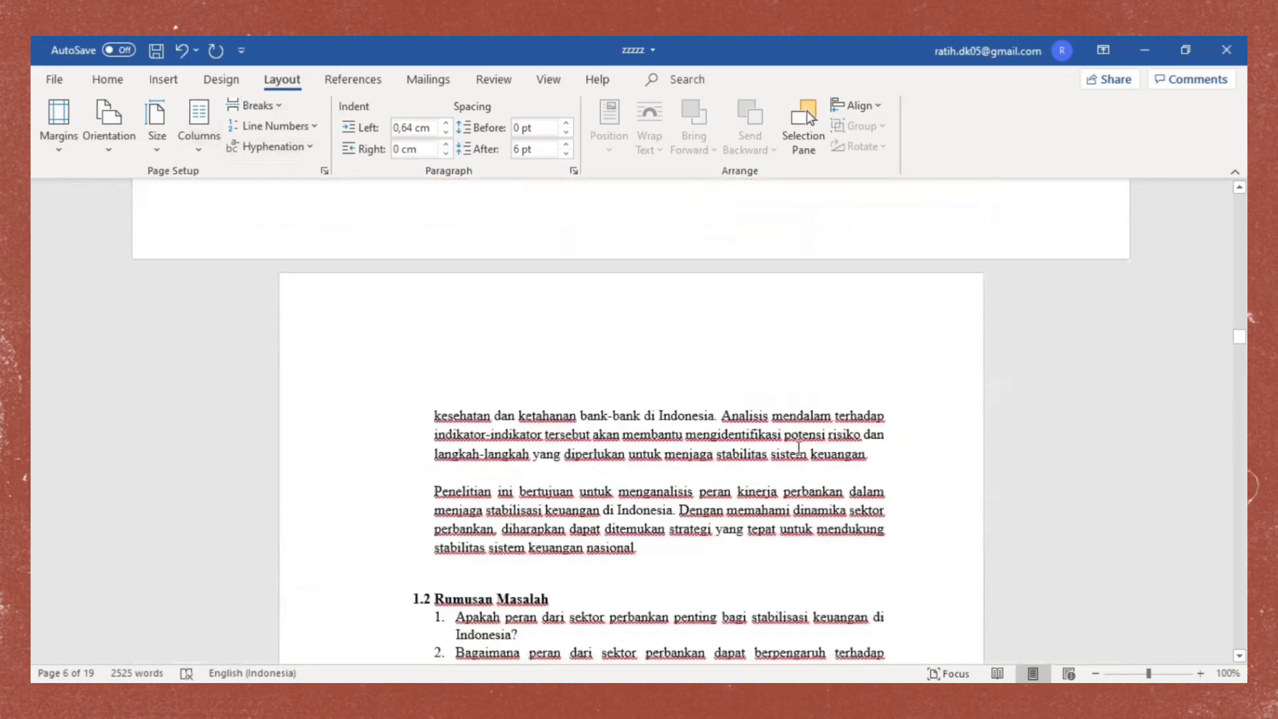
scroll(799, 448, down, 15)
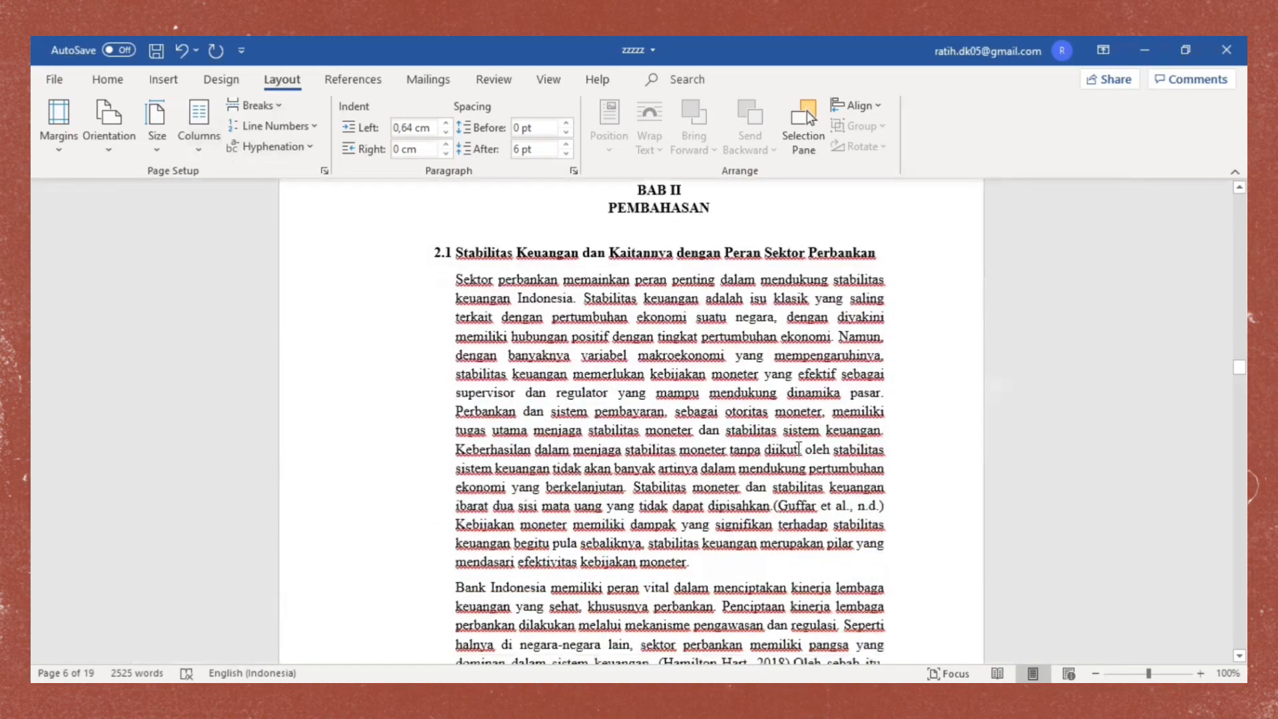
scroll(799, 448, up, 3)
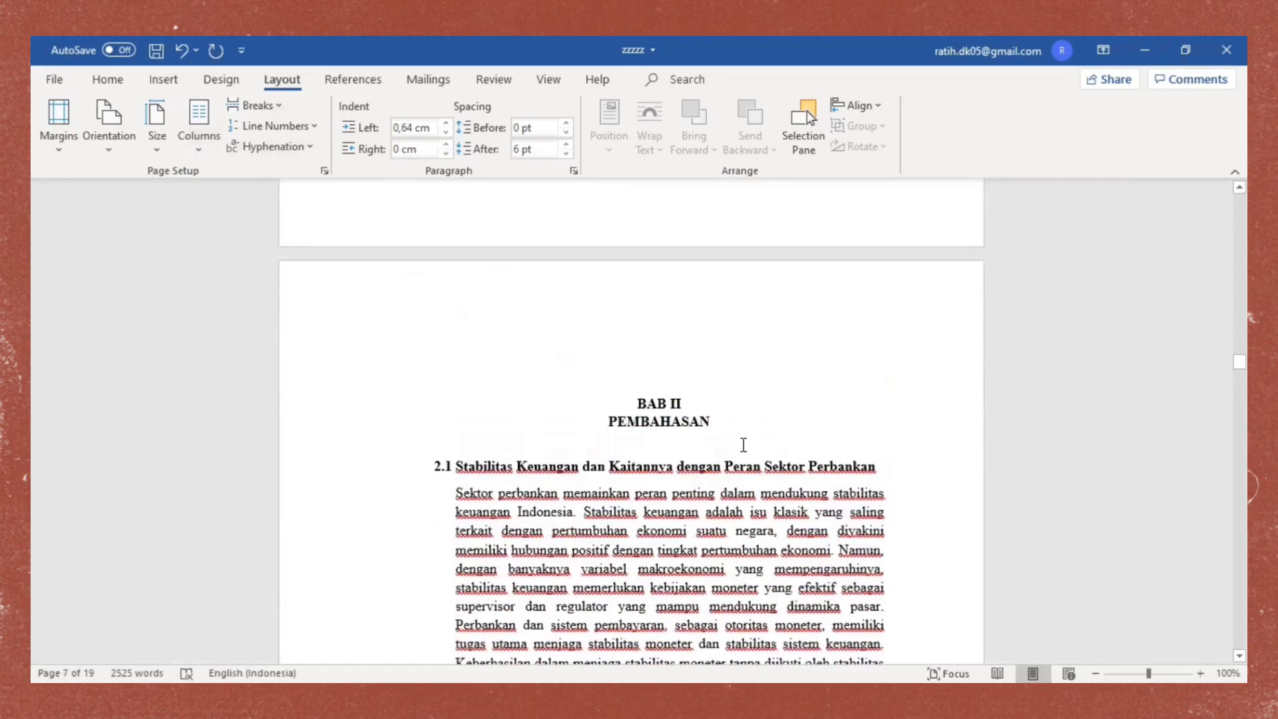
click(730, 423)
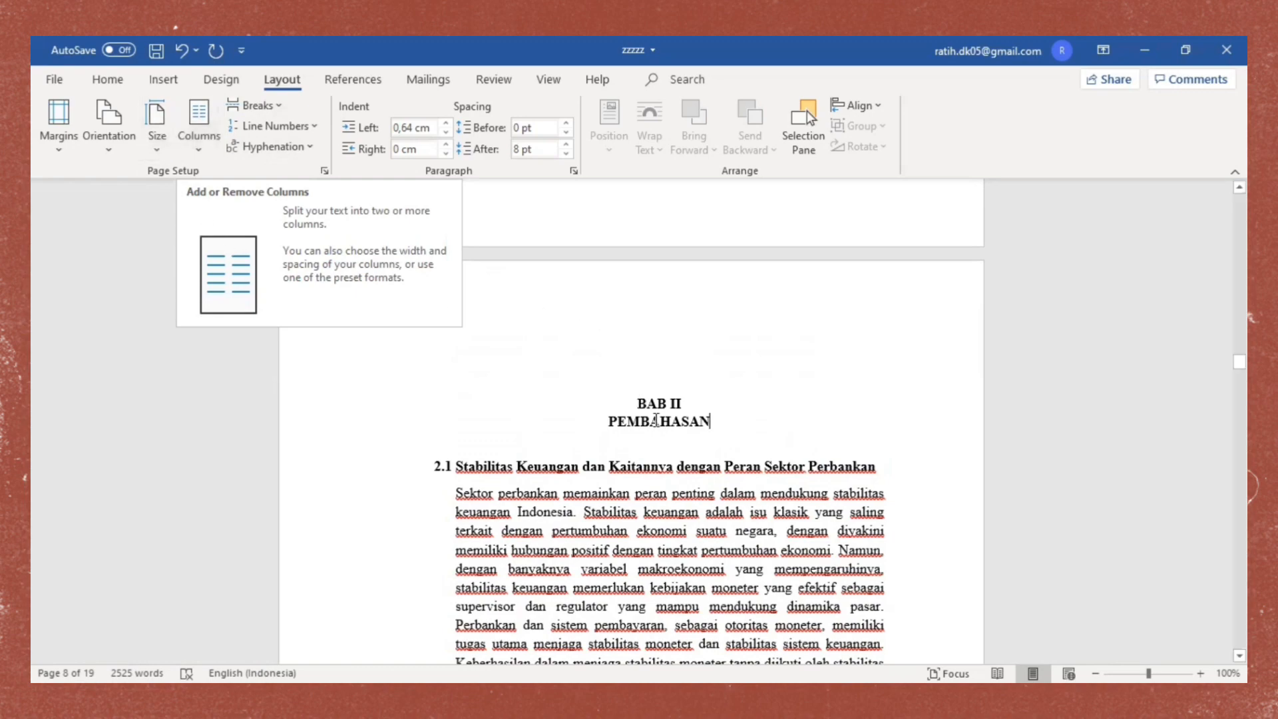
scroll(725, 413, down, 12)
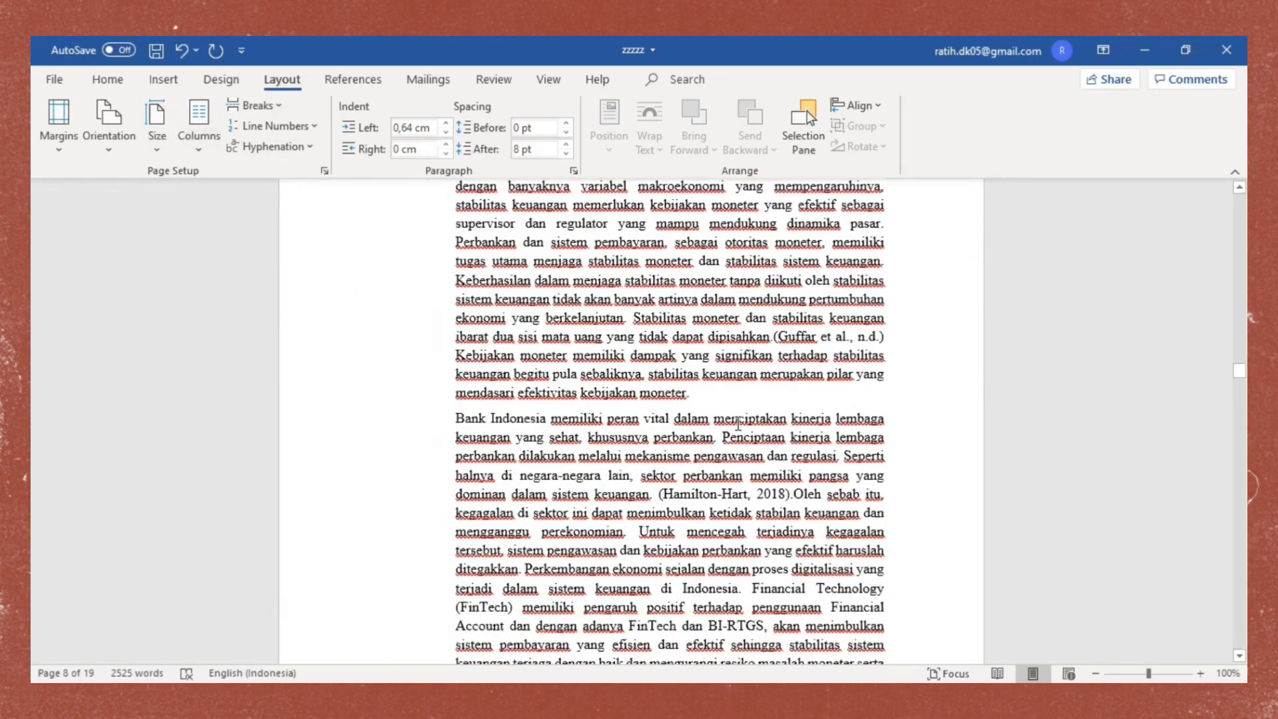
scroll(746, 425, down, 5)
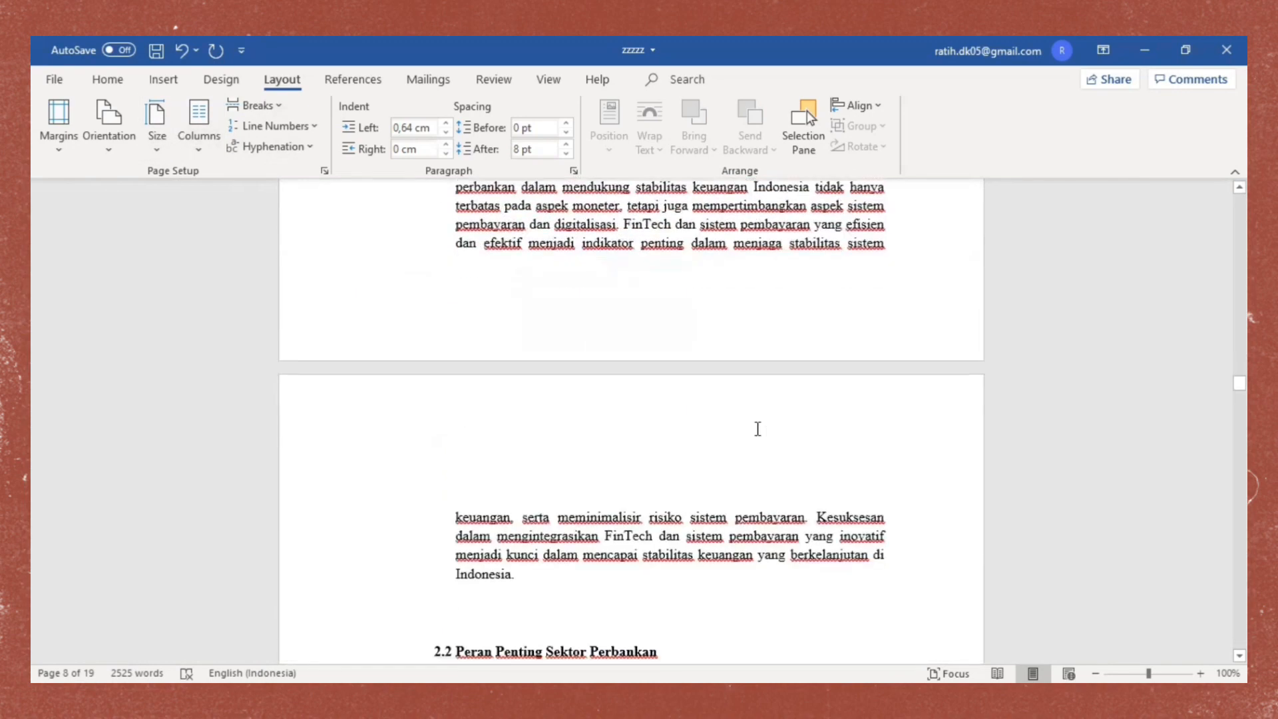
scroll(758, 429, up, 15)
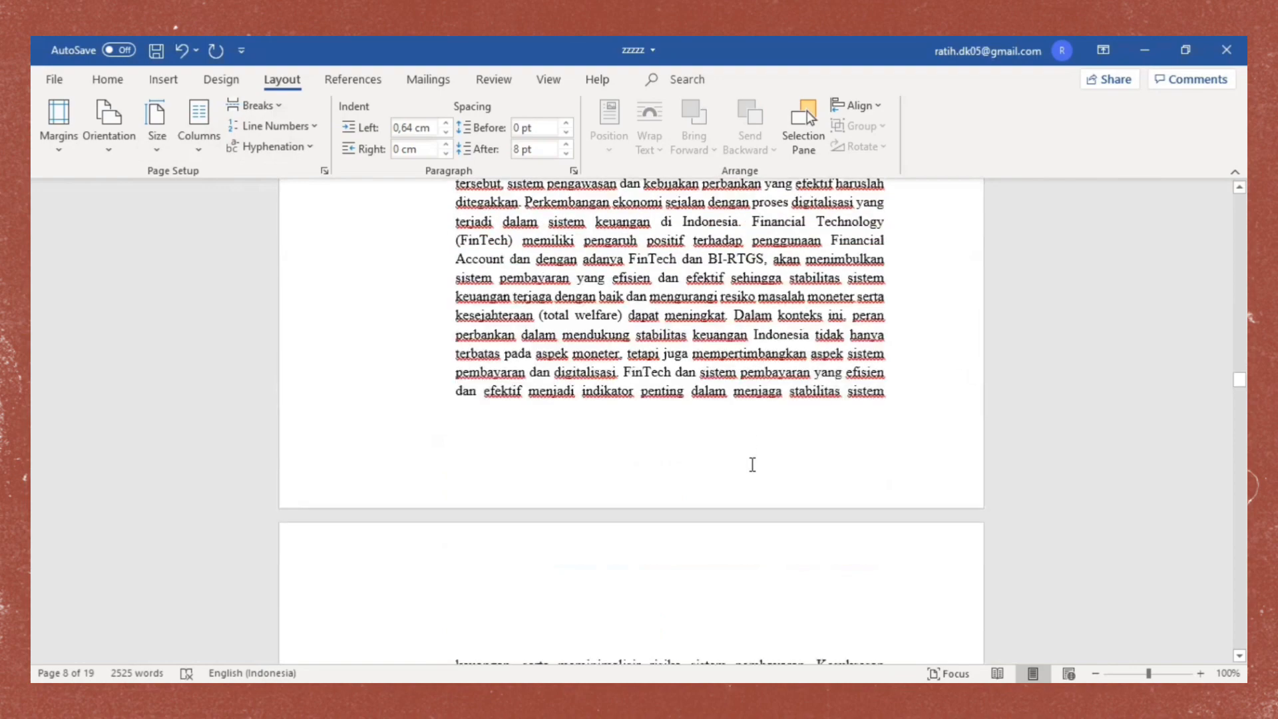
scroll(761, 484, up, 2)
- Split the text into two columns from the BAB II heading onward, applied to this point forward
click(638, 360)
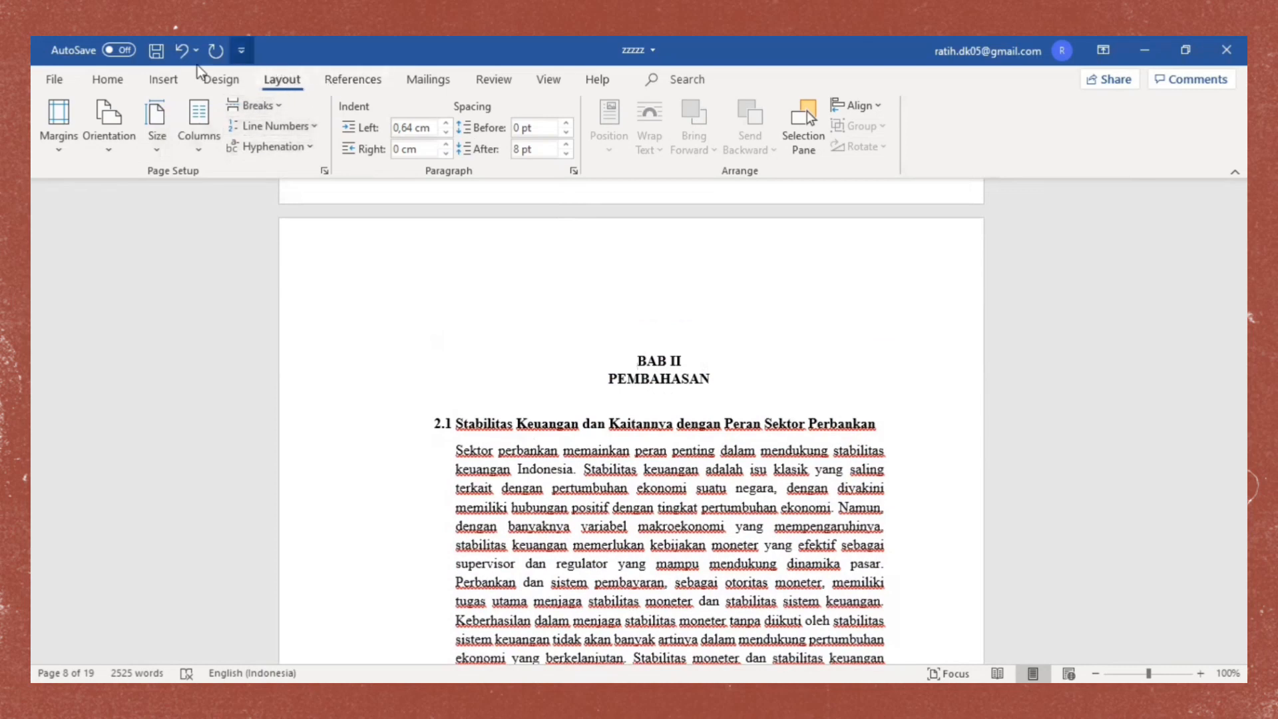
click(210, 147)
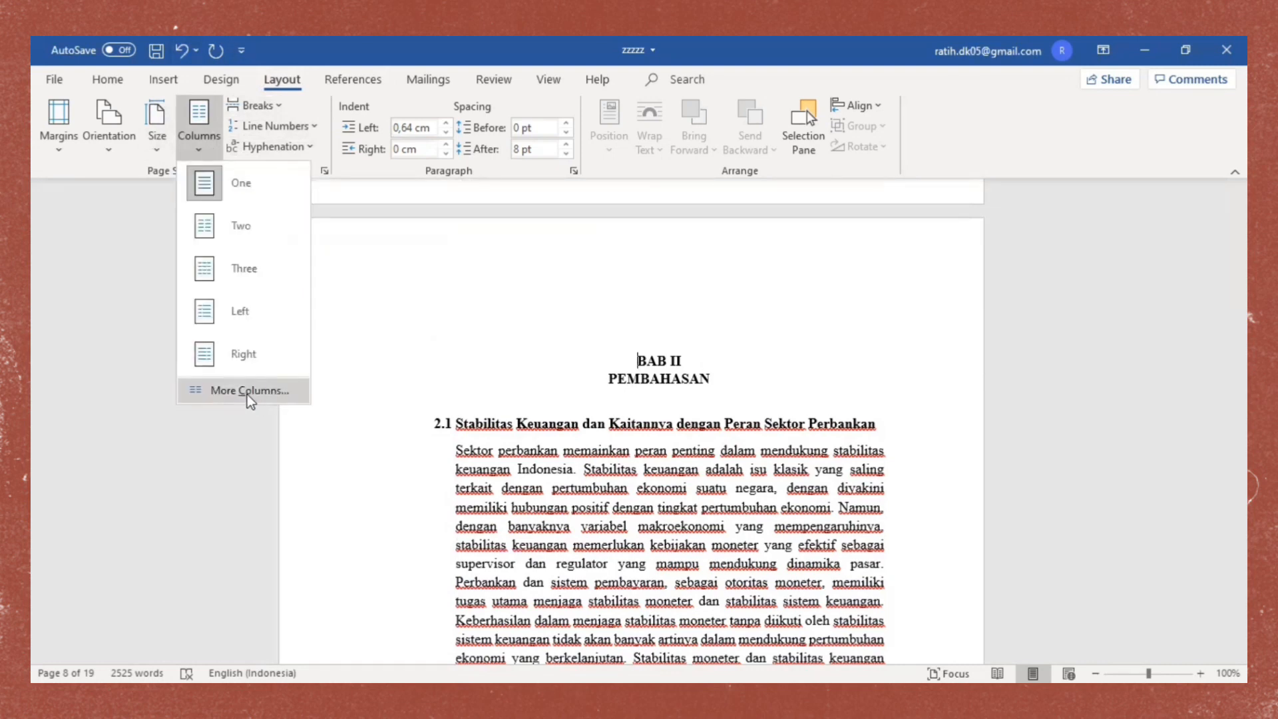
click(249, 394)
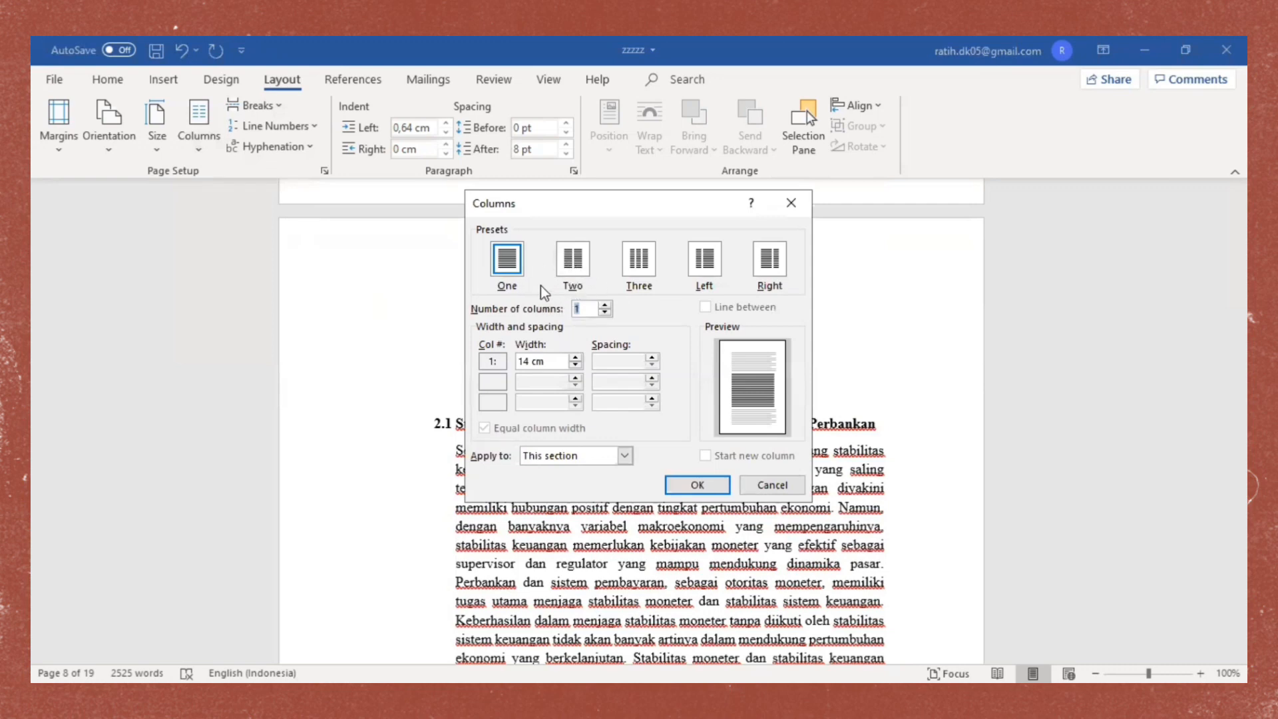
click(578, 265)
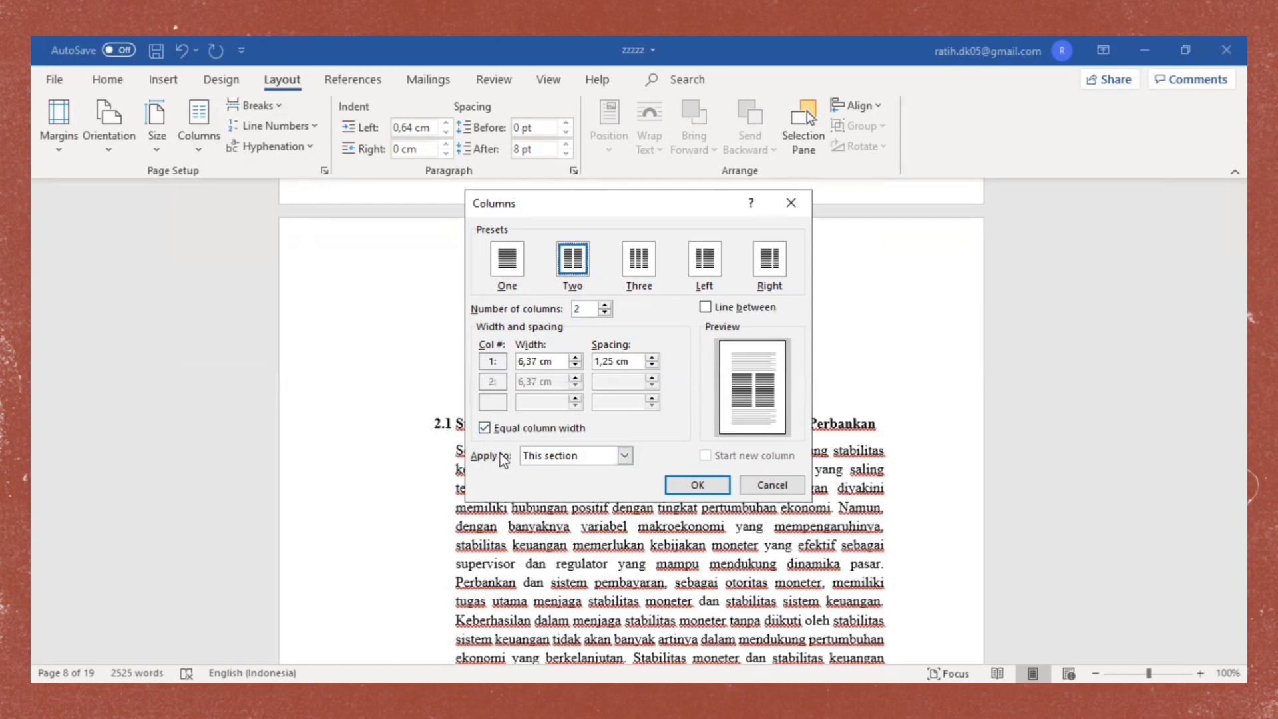
click(620, 462)
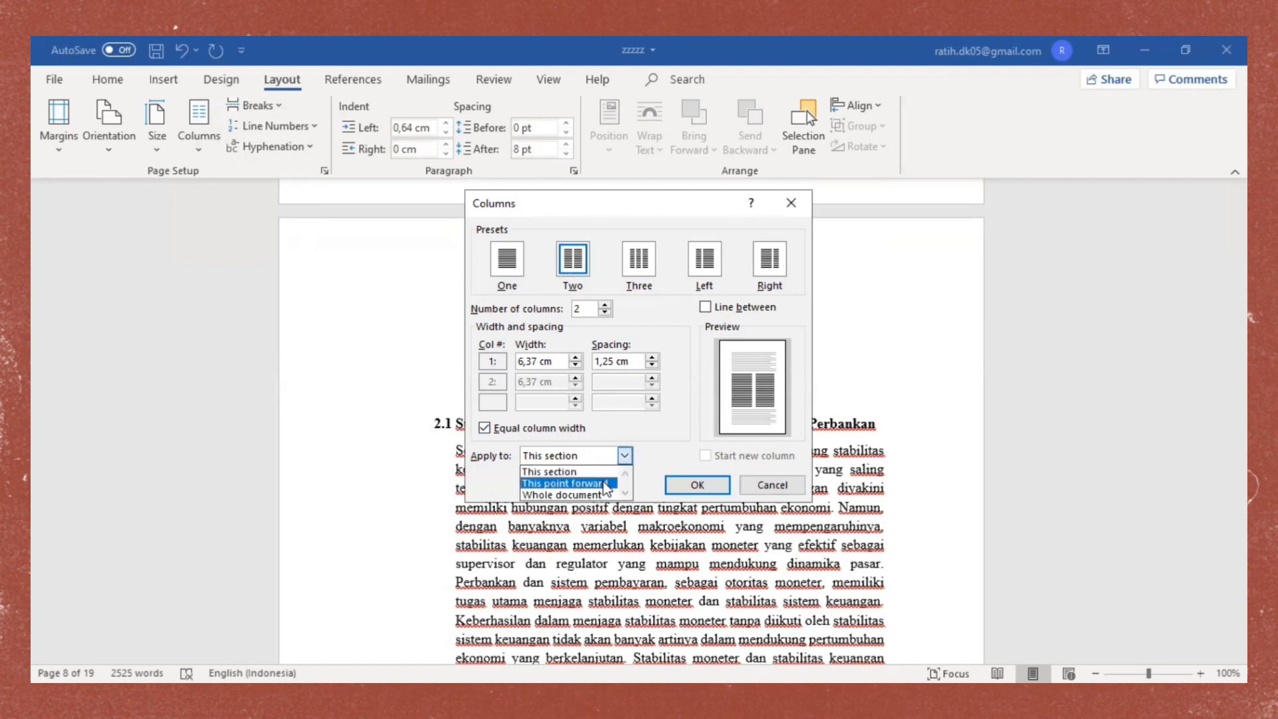
click(606, 484)
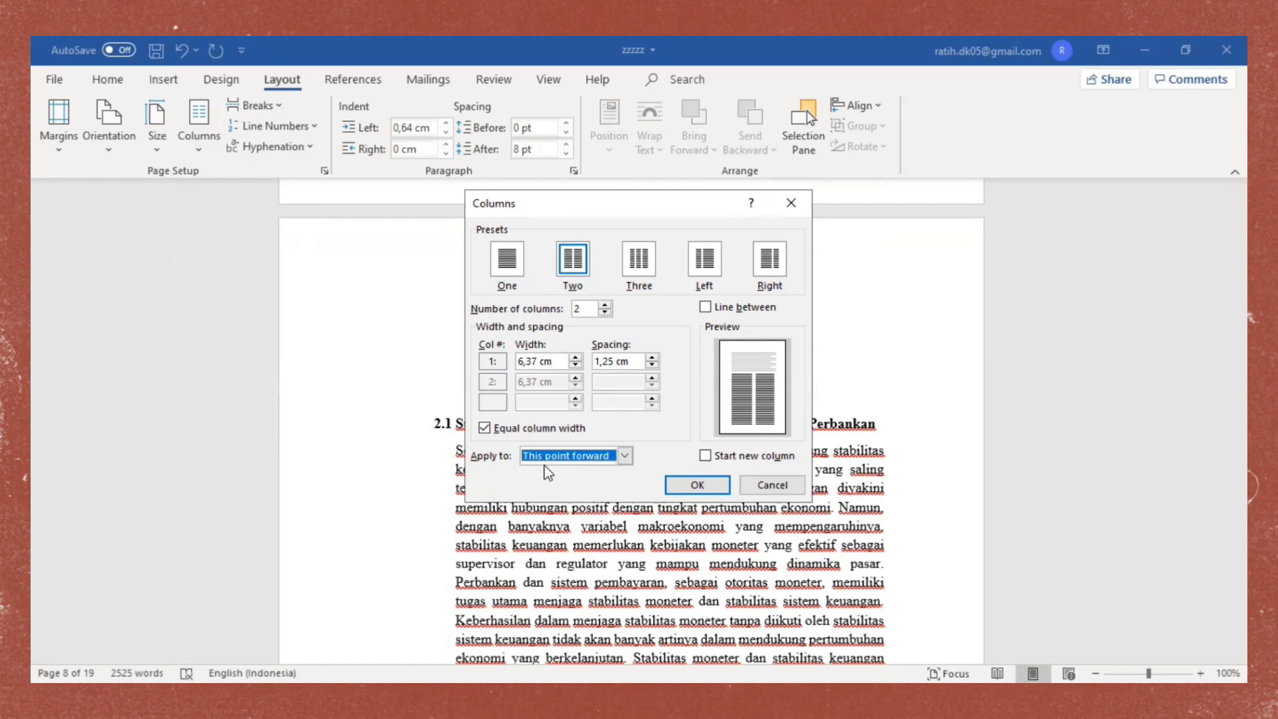
click(696, 485)
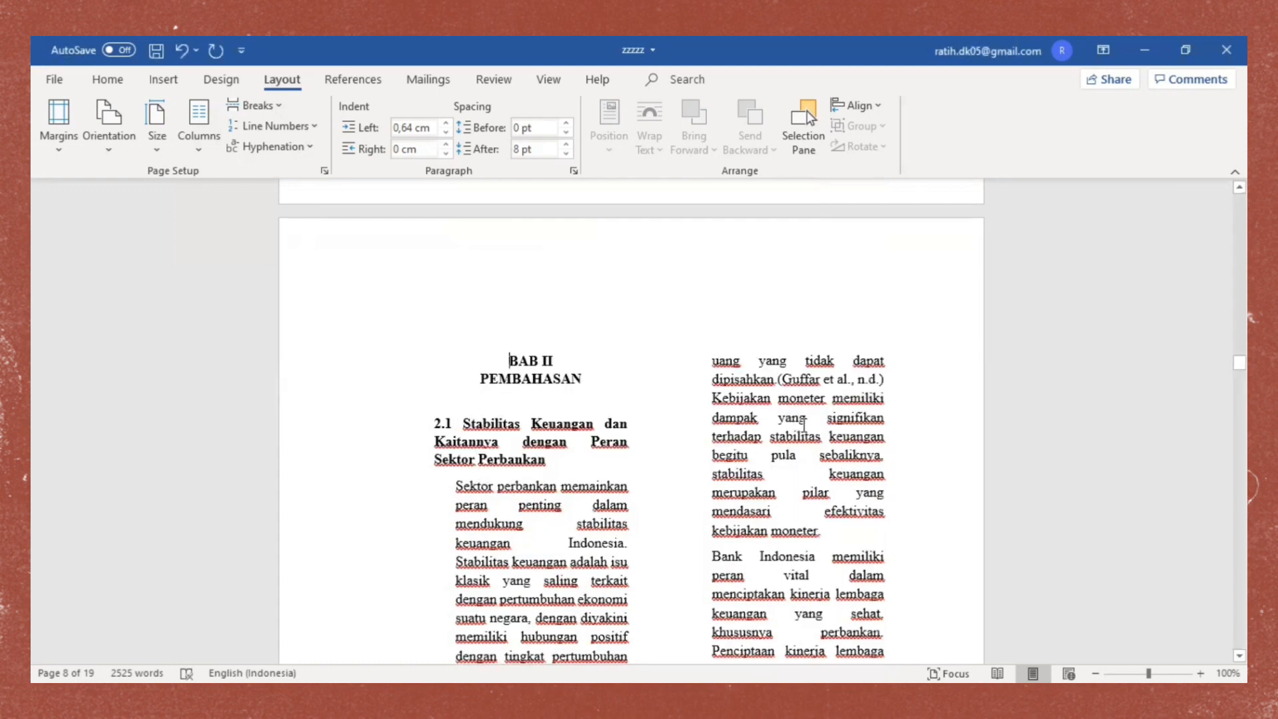
- Return the text to one column from the page beginning "Financial Account dan dengan" onward, applied to this point forward
scroll(801, 438, down, 7)
scroll(801, 437, down, 8)
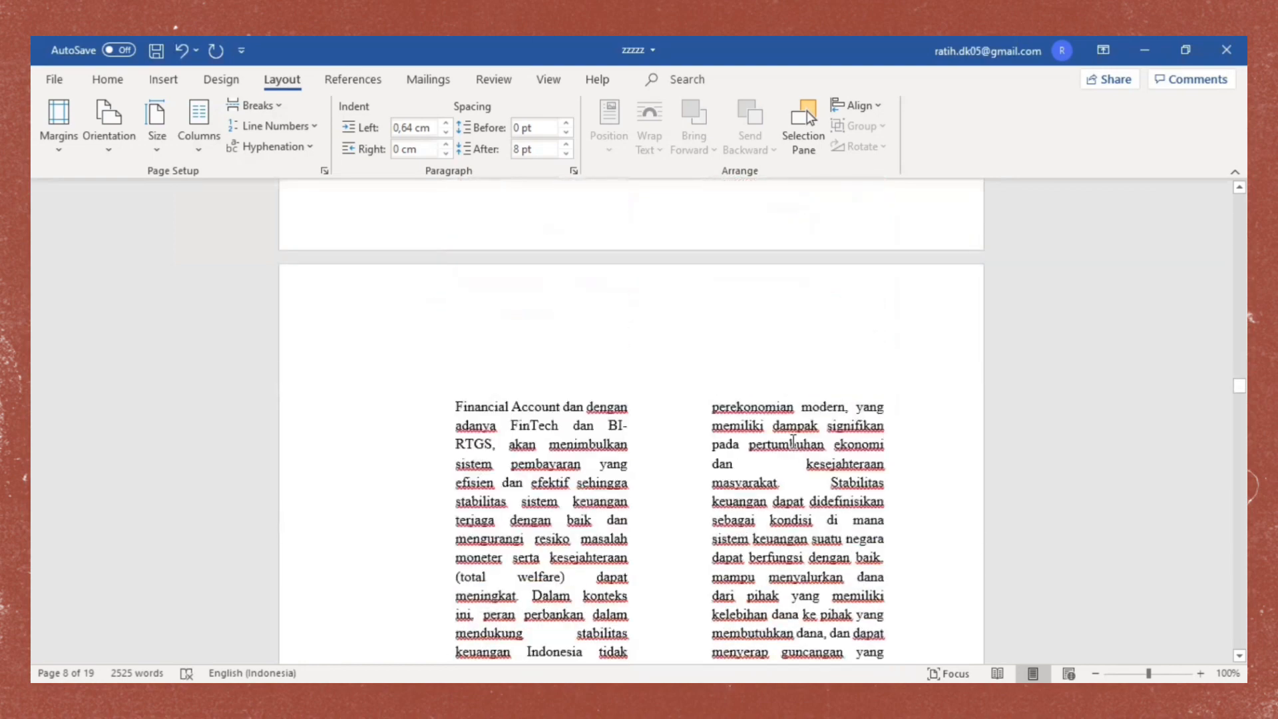
click(458, 346)
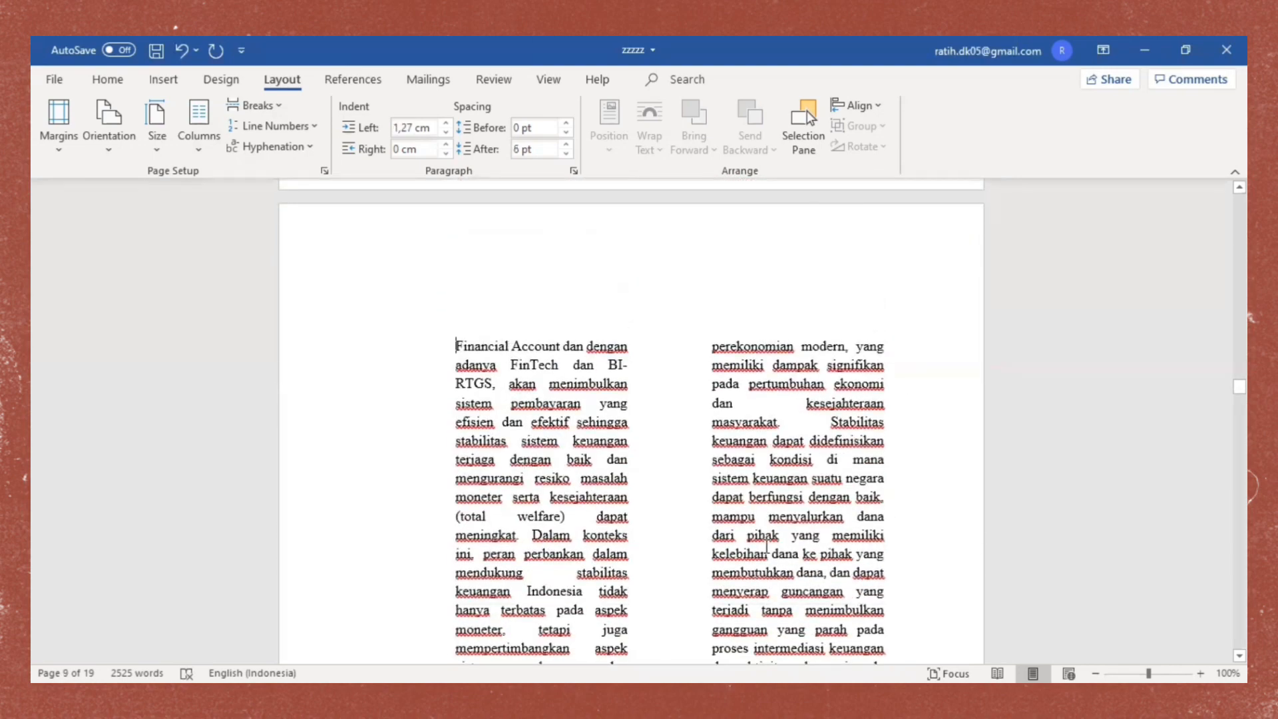
scroll(747, 531, up, 3)
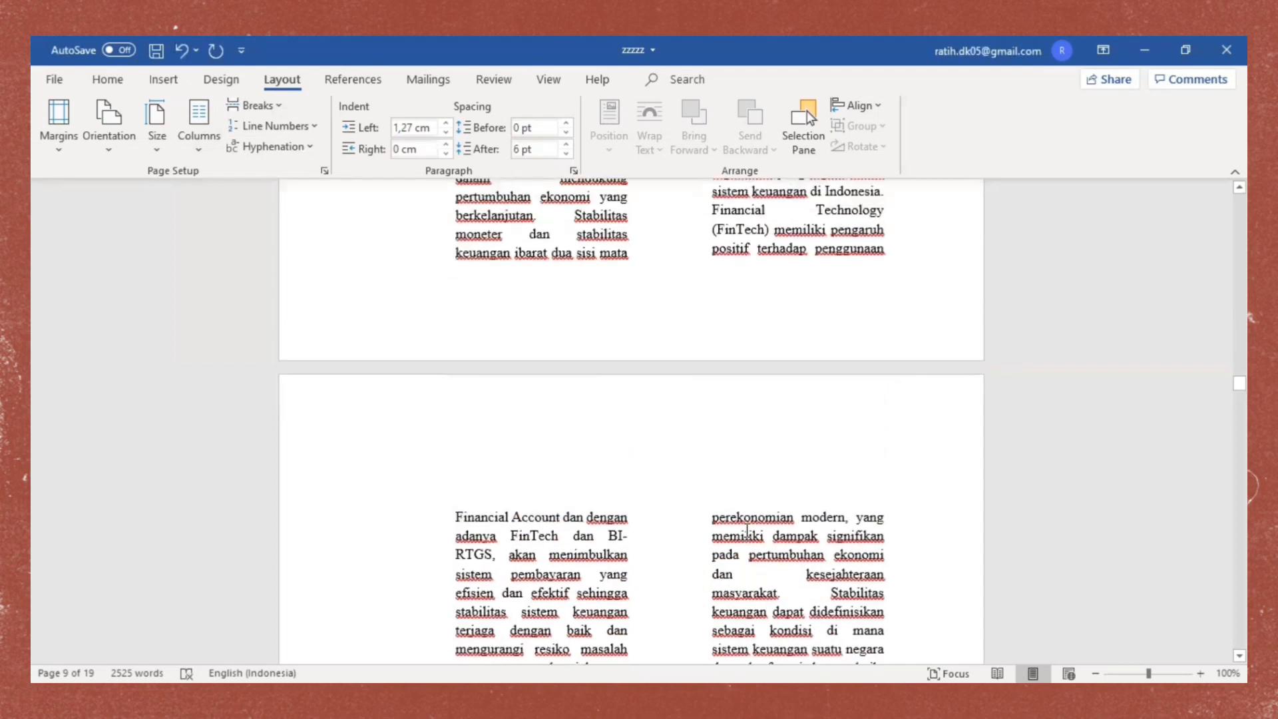
scroll(501, 506, down, 2)
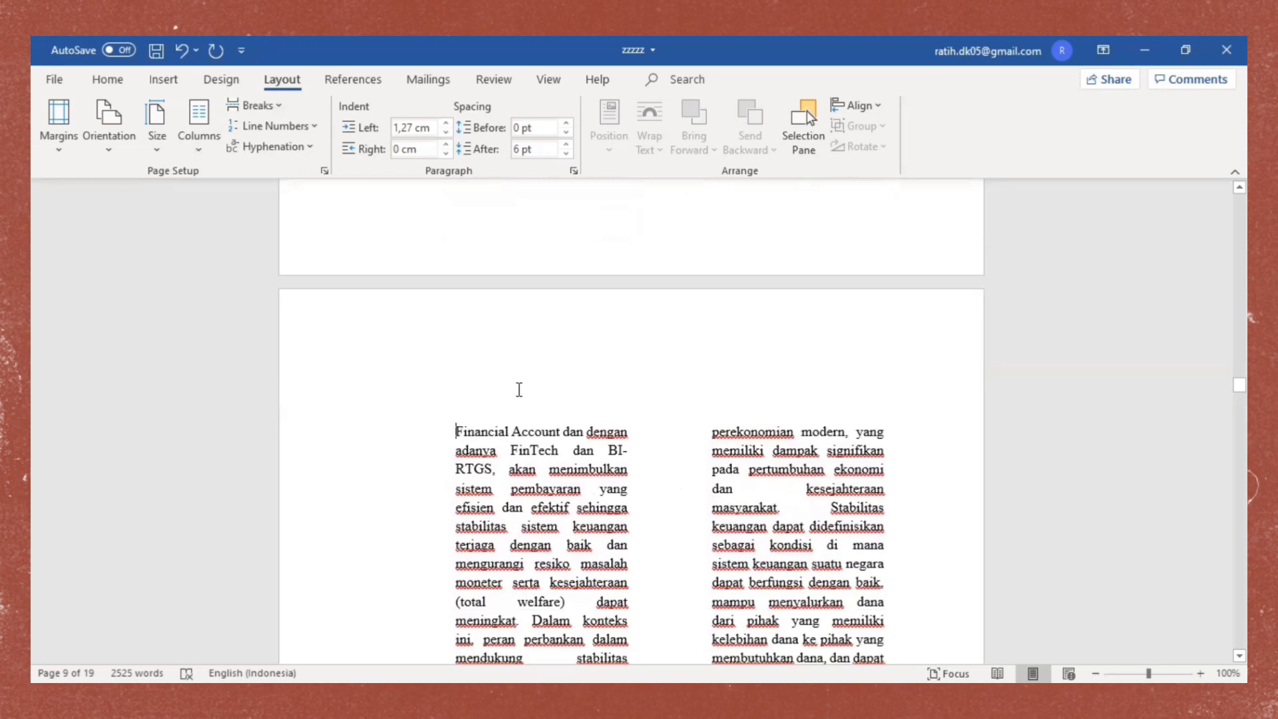
click(217, 160)
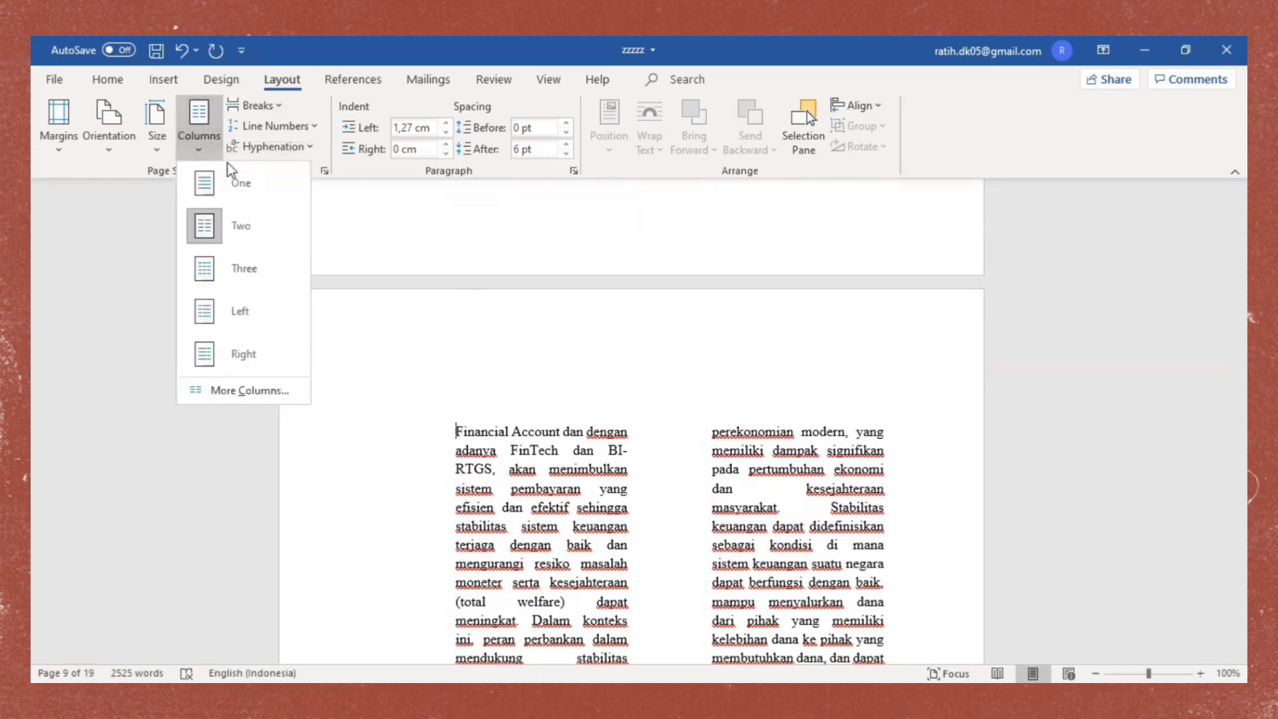
click(266, 390)
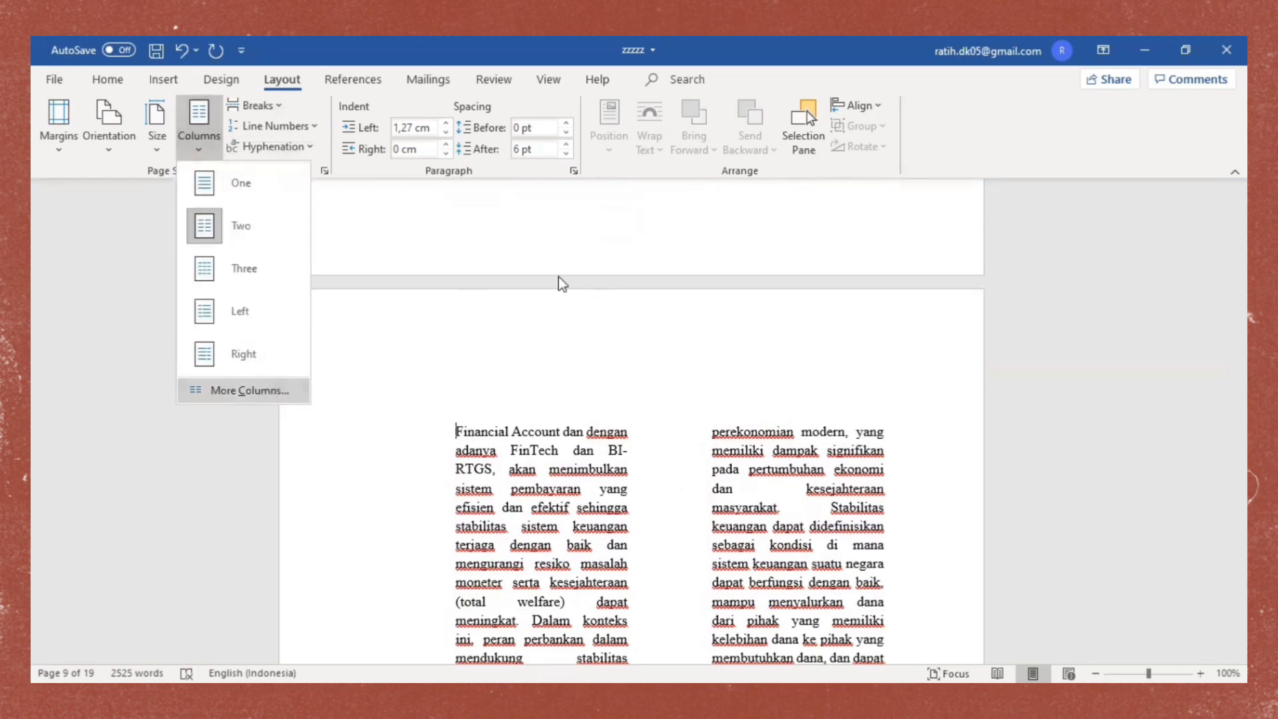
click(493, 262)
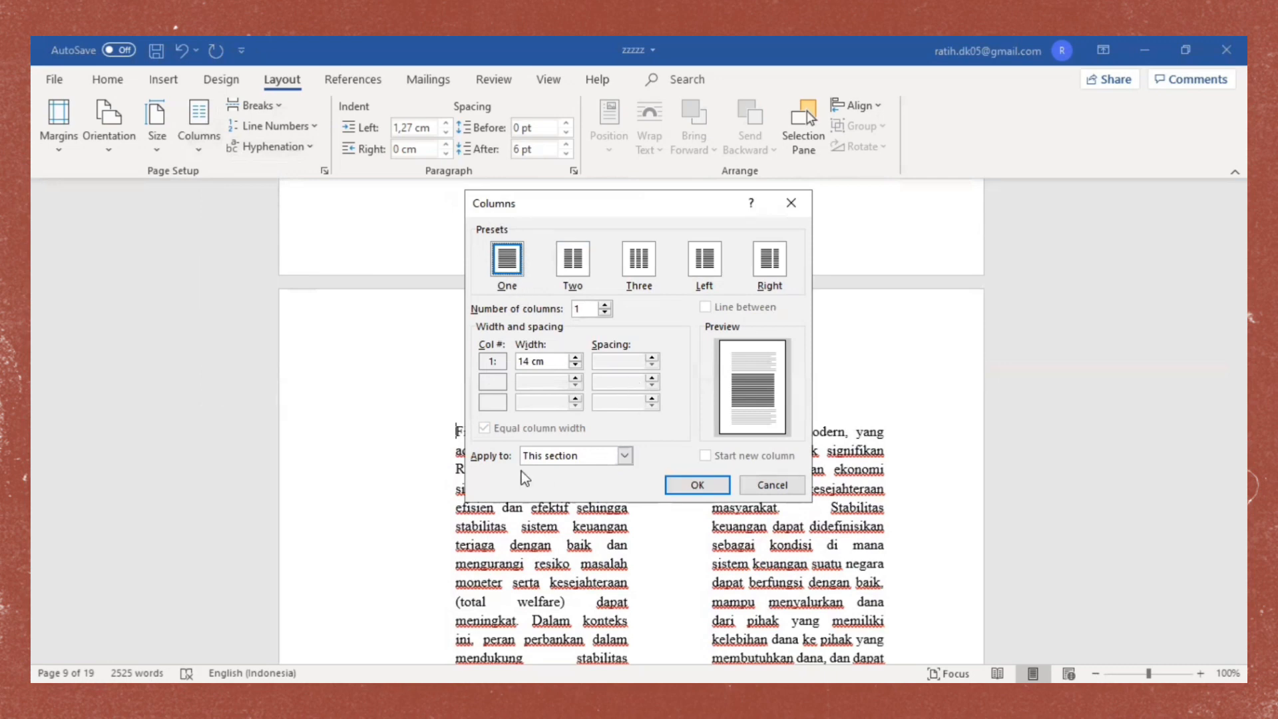
click(626, 457)
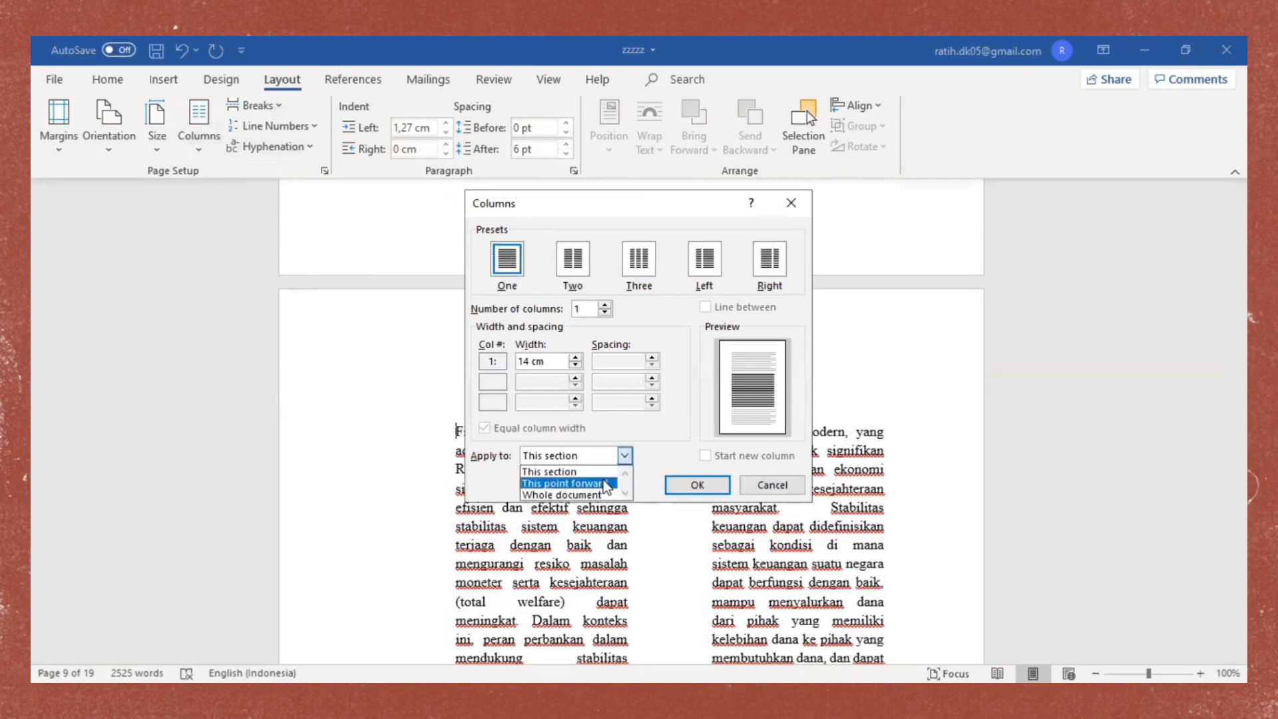
click(602, 491)
click(697, 485)
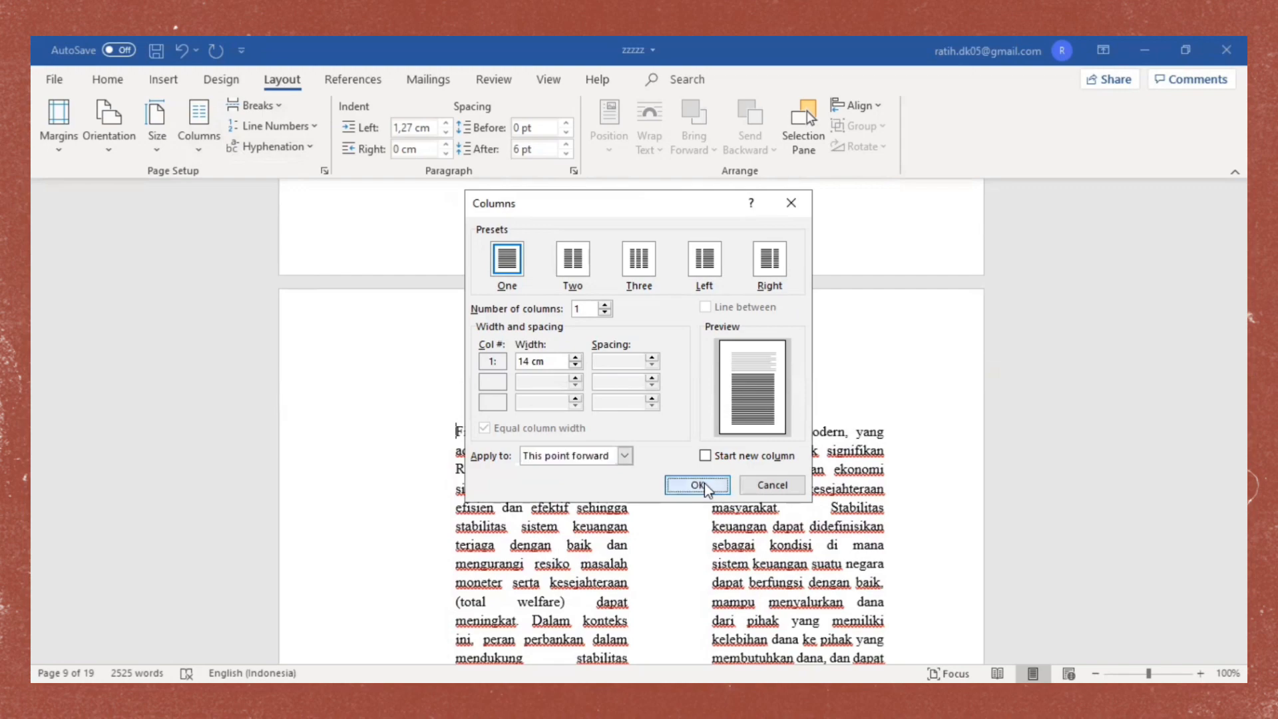
- Check the column layout of BAB II and the following pages with the table and infographic, and review the BAB I pages
scroll(825, 519, up, 3)
scroll(823, 498, down, 16)
scroll(825, 485, up, 15)
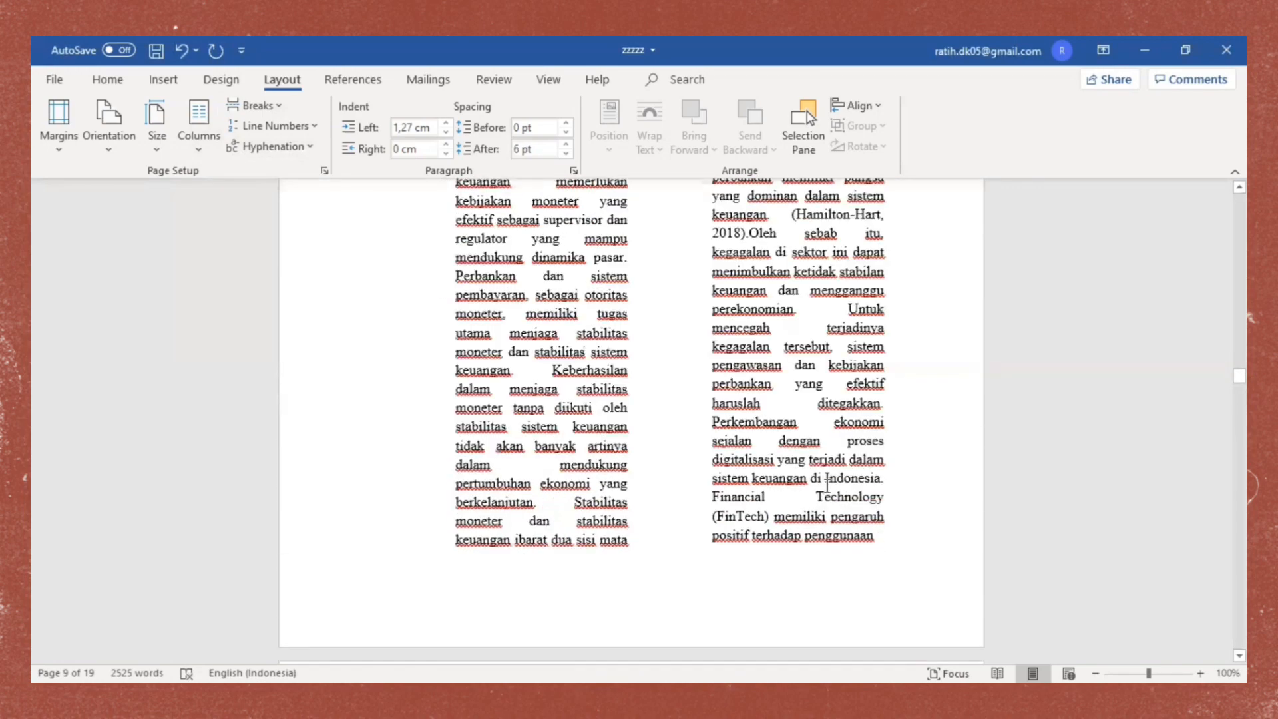
scroll(636, 523, down, 5)
scroll(647, 514, down, 10)
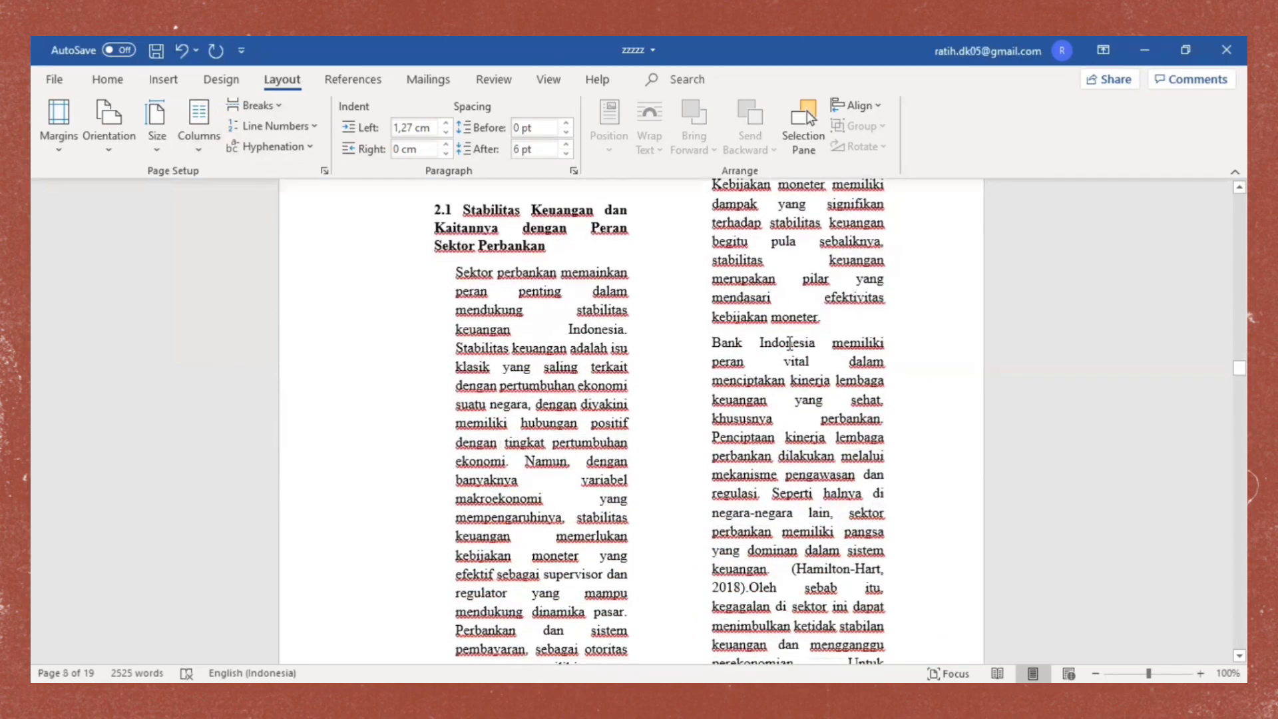
scroll(728, 402, down, 15)
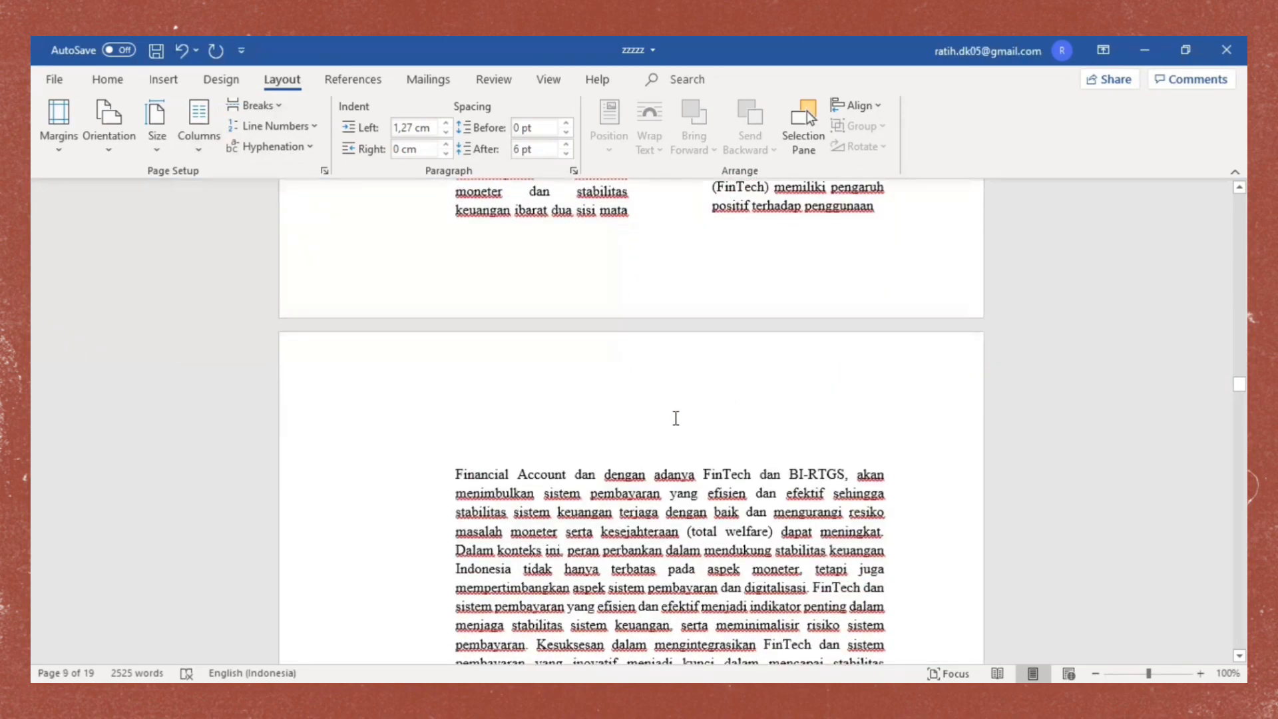
scroll(790, 424, down, 20)
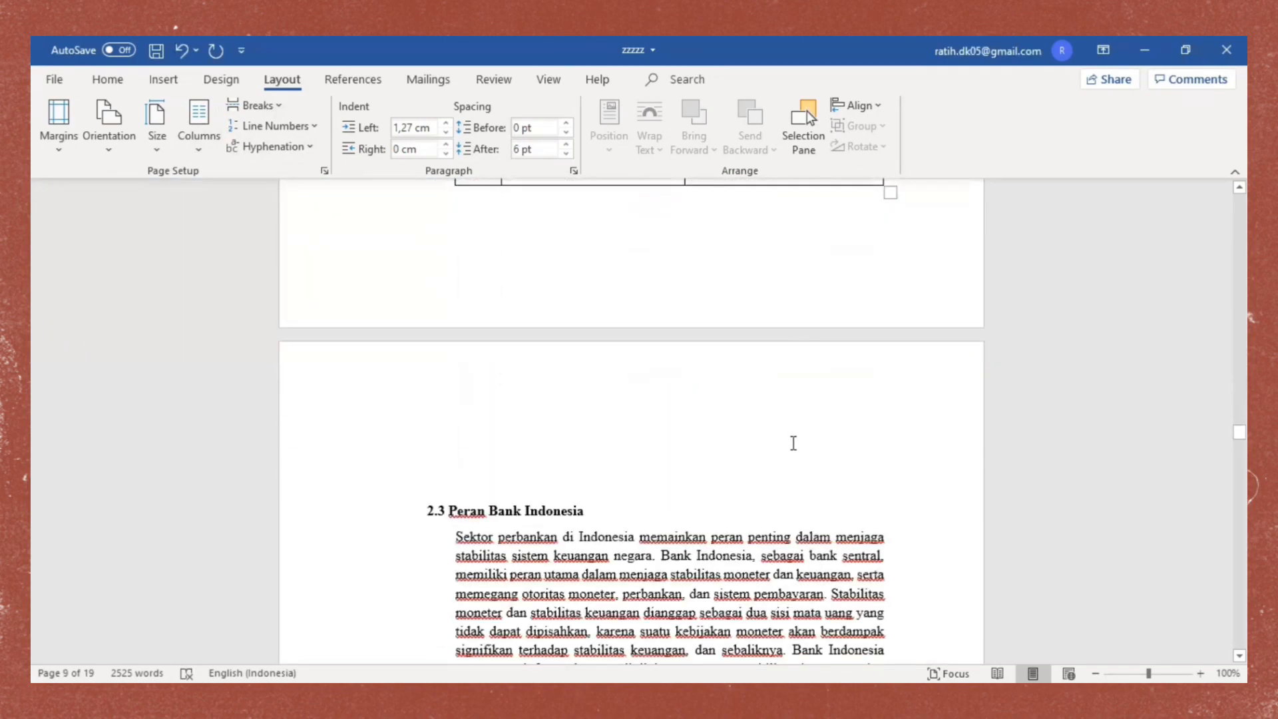
scroll(632, 421, down, 10)
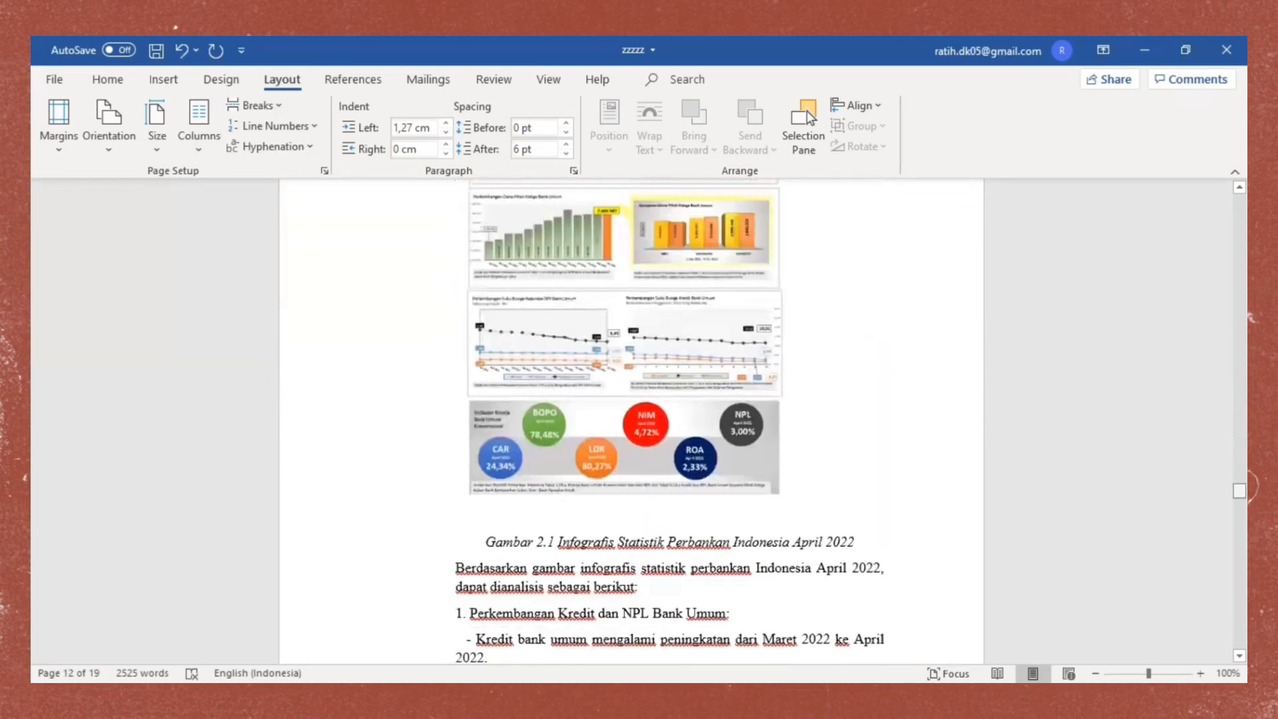
drag(1240, 491, 1239, 379)
scroll(932, 346, up, 12)
scroll(938, 347, up, 20)
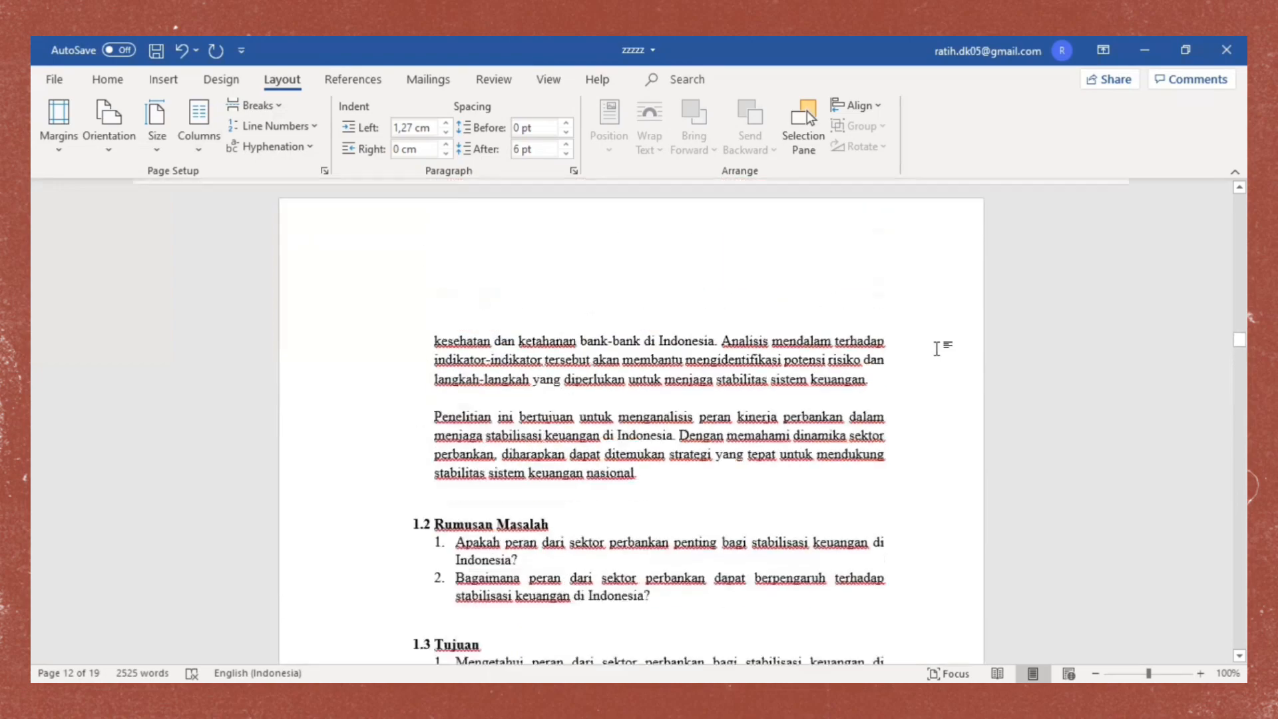
scroll(904, 353, down, 8)
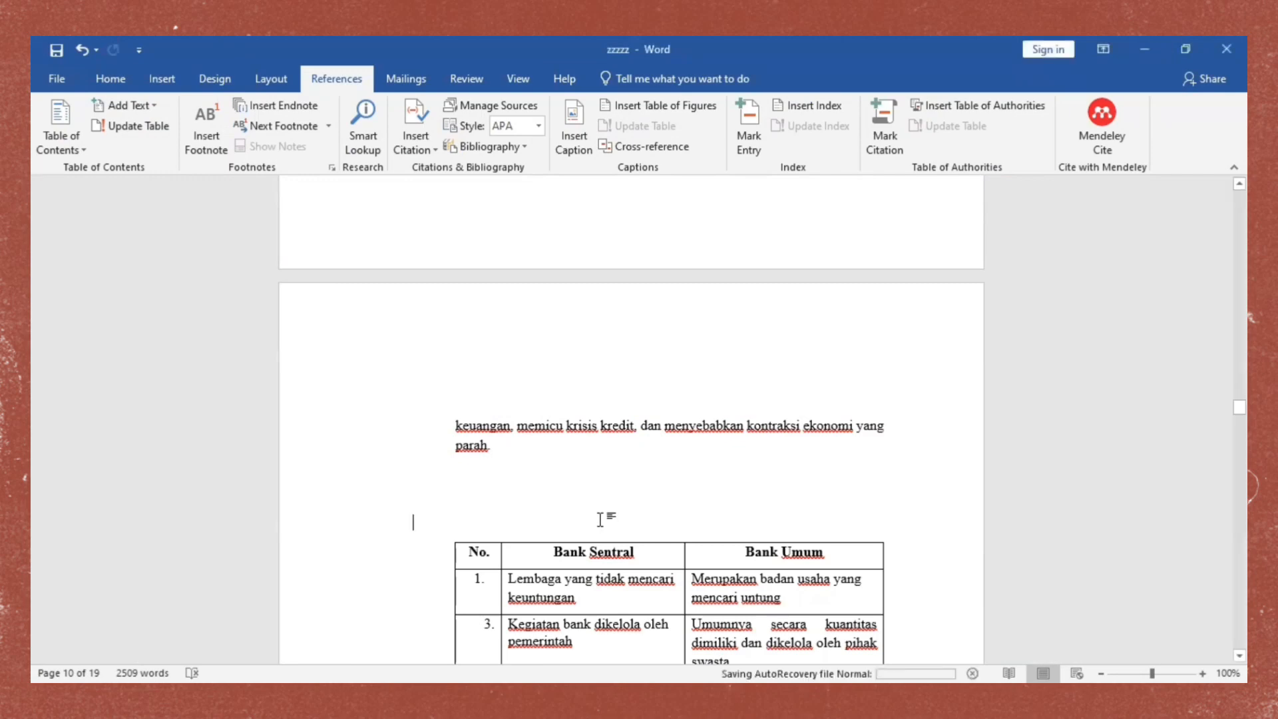
- Start a caption for the Bank Sentral and Bank Umum table and create a new caption label "Tabel 2."
scroll(693, 493, down, 3)
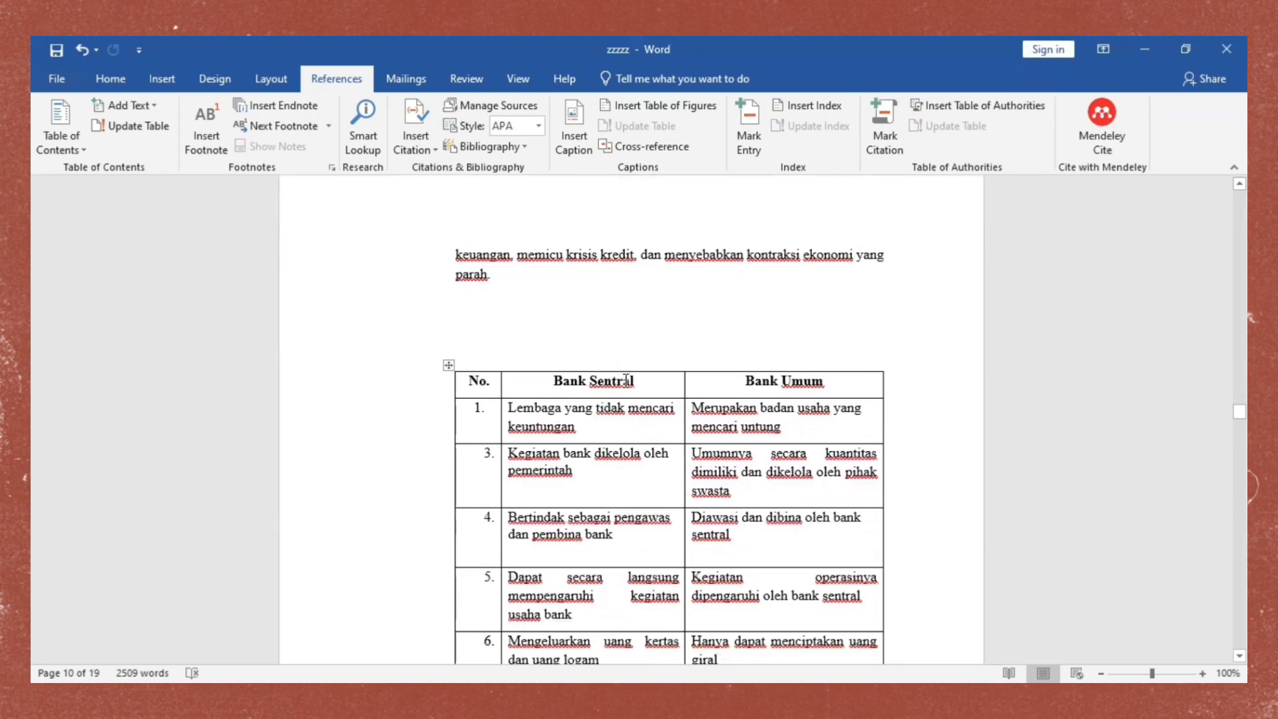
click(558, 384)
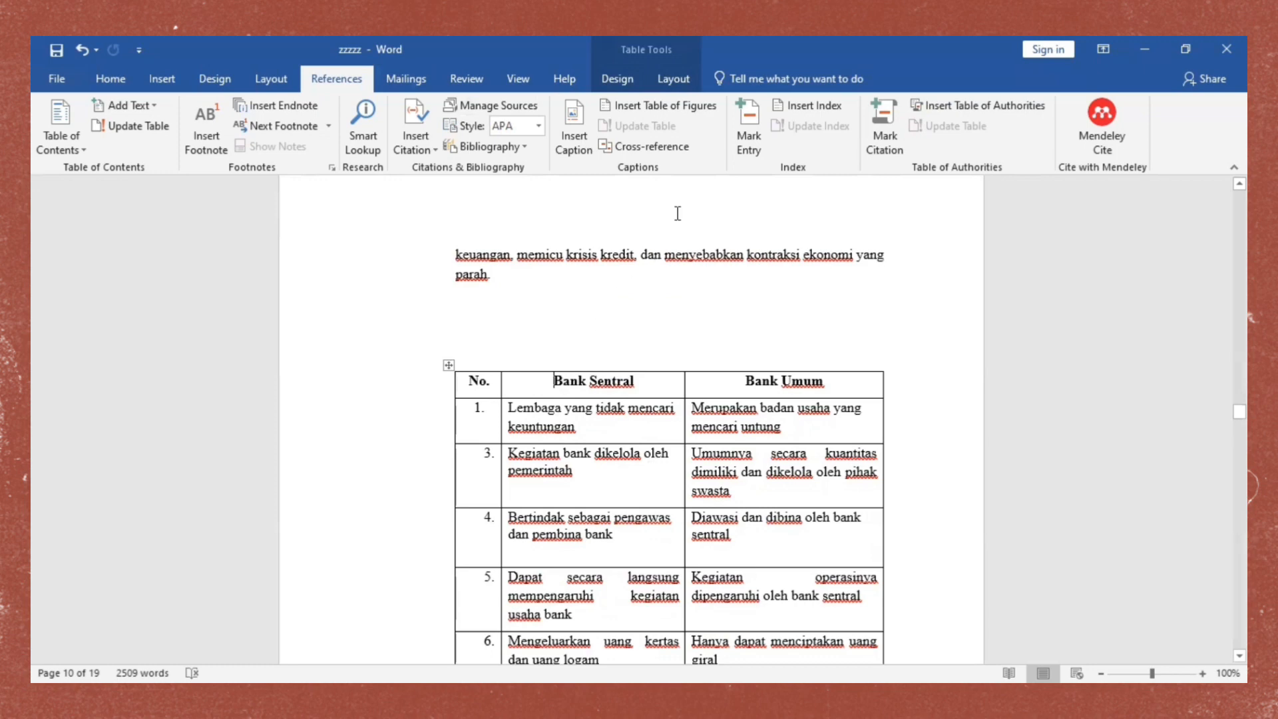
click(581, 158)
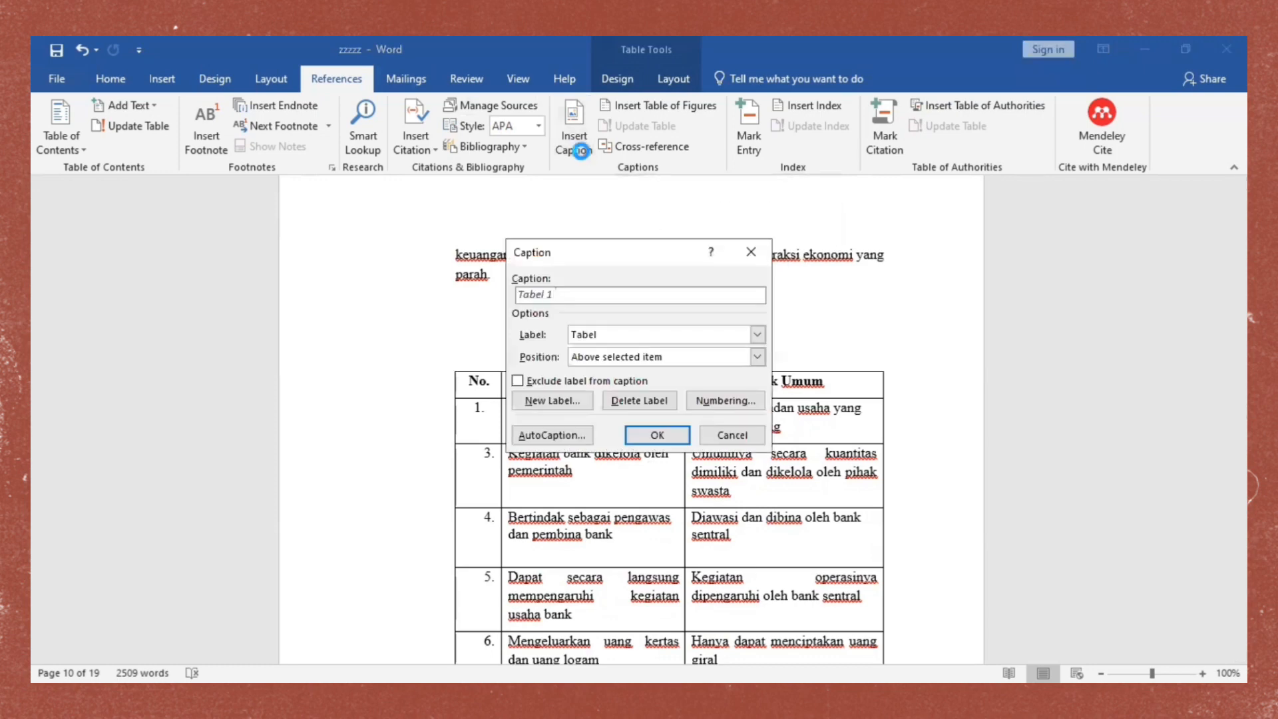
click(564, 399)
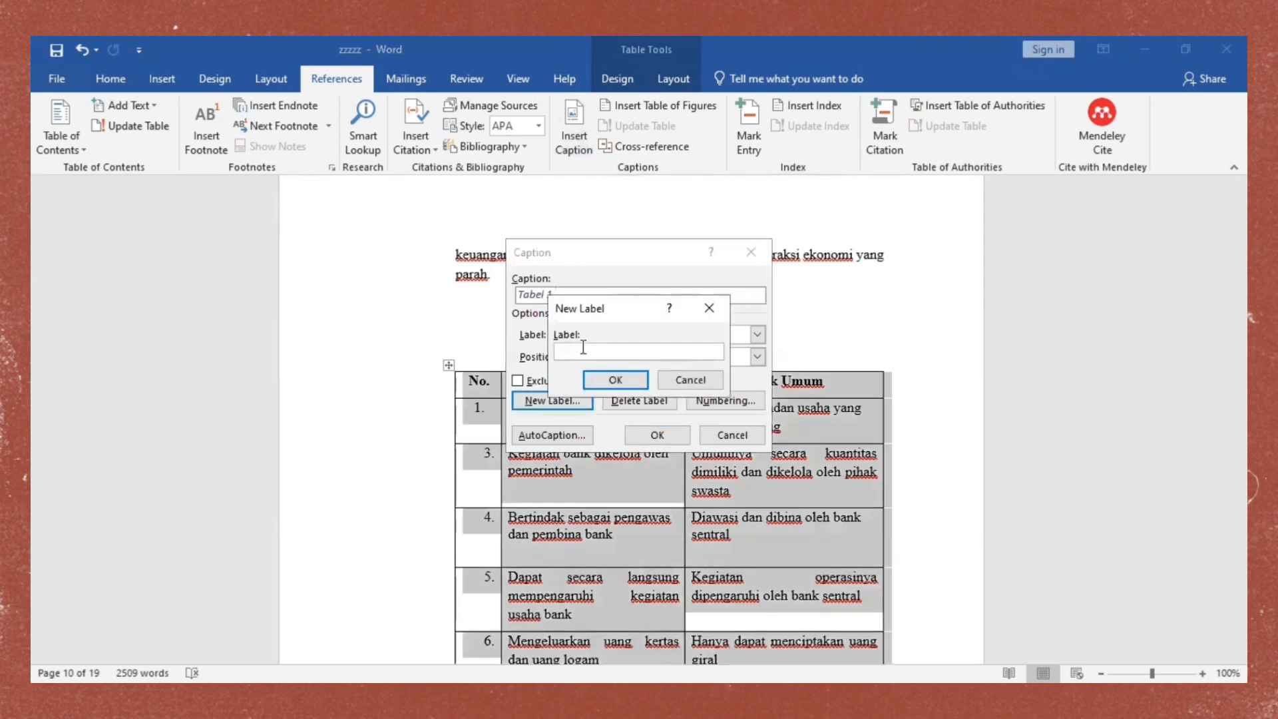
text(t)
key(BackSpace)
text(Tabel 2.)
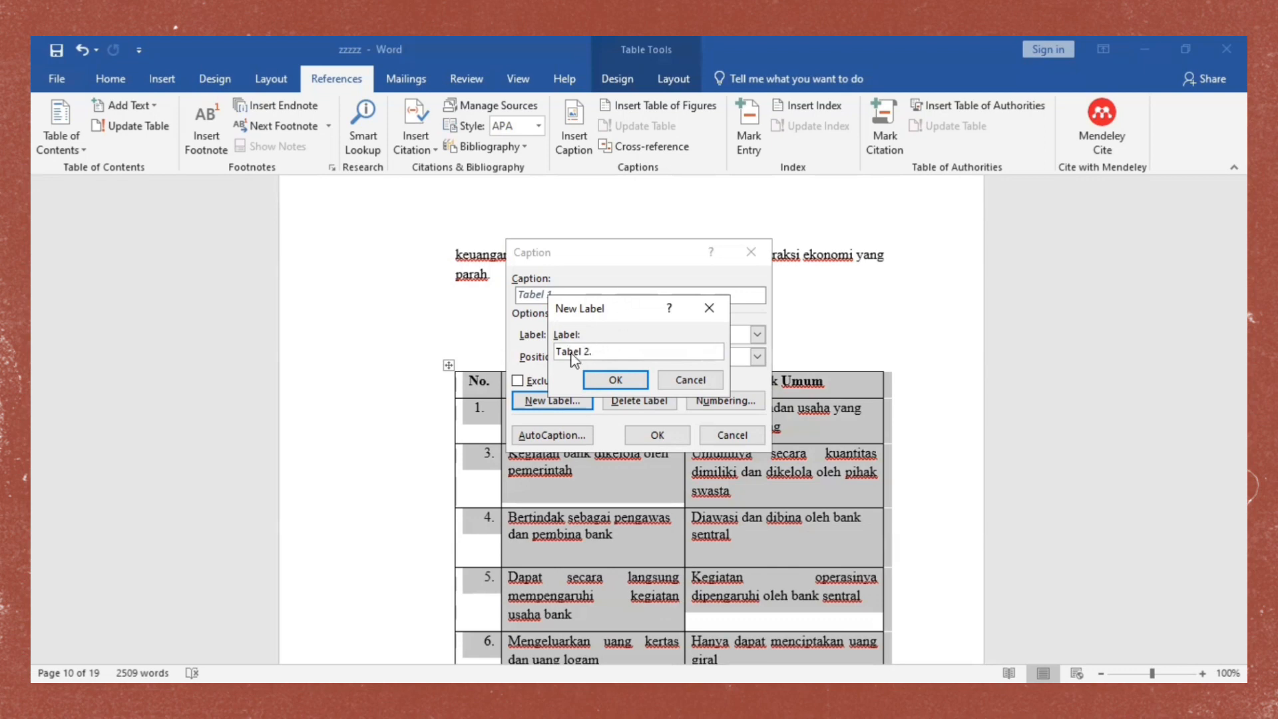
click(625, 381)
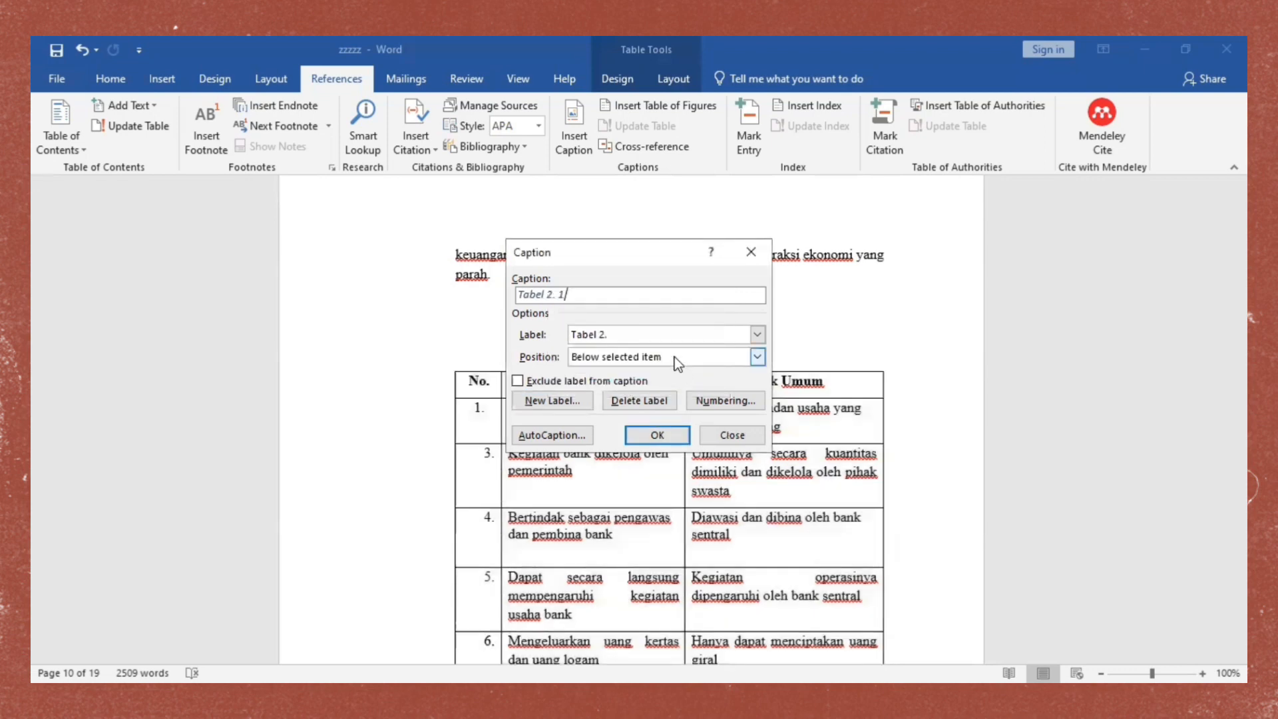
- Insert the table caption with the text "Perbedaan Bank Sentral dengan Bank Umum", positioned above the selected item
text(Perbedaan Bank SENTR)
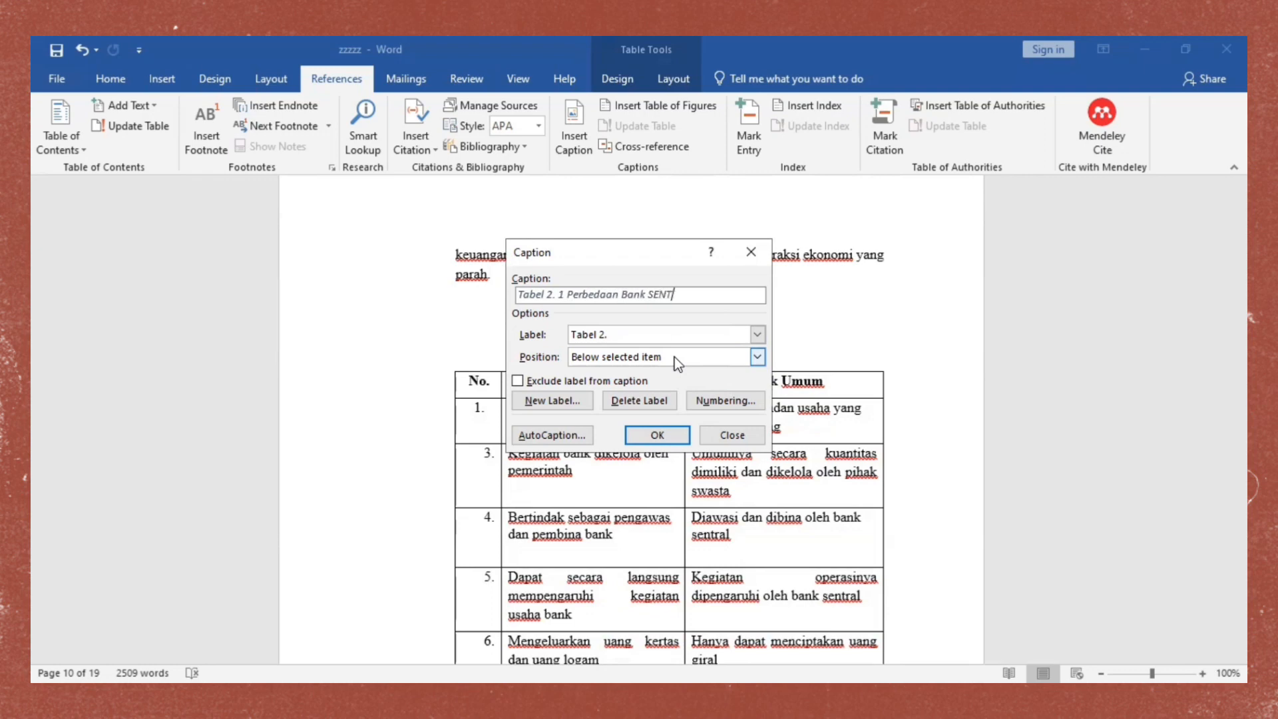
key(BackSpace)
key(BackSpace)
key(BackSpace)
key(BackSpace)
key(BackSpace)
text(Sentral dengan Bank Umum)
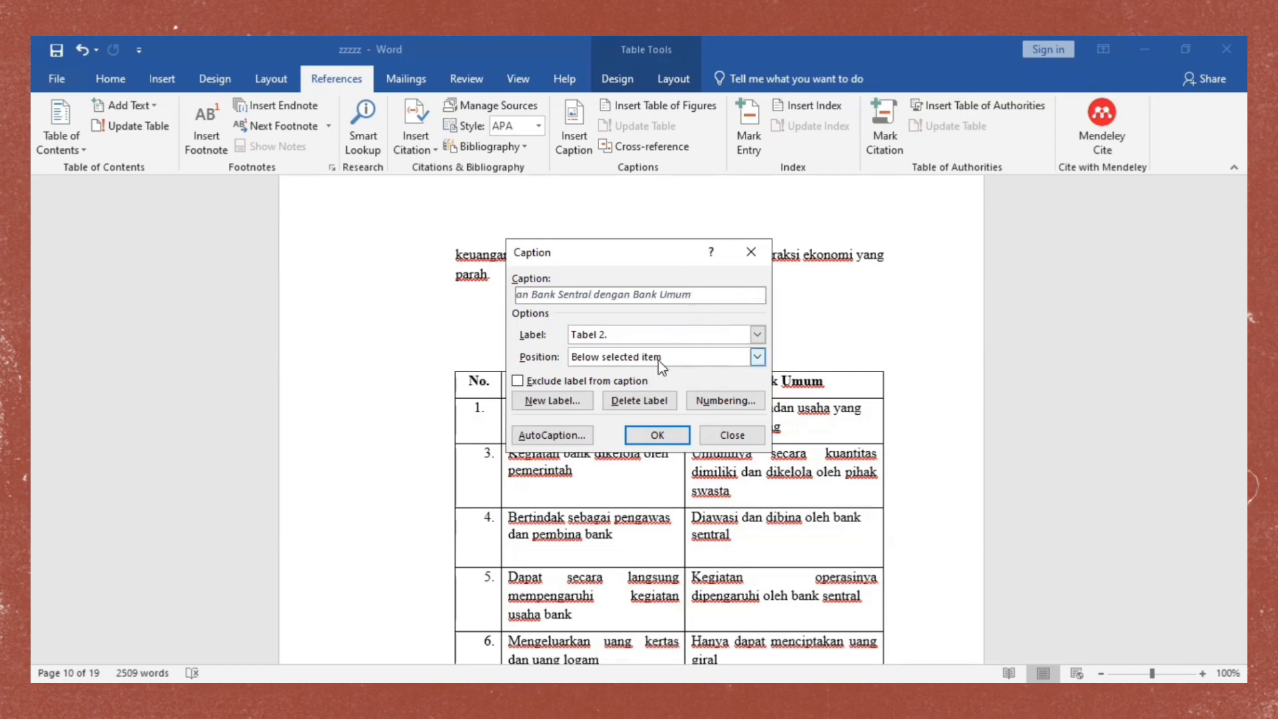
click(758, 357)
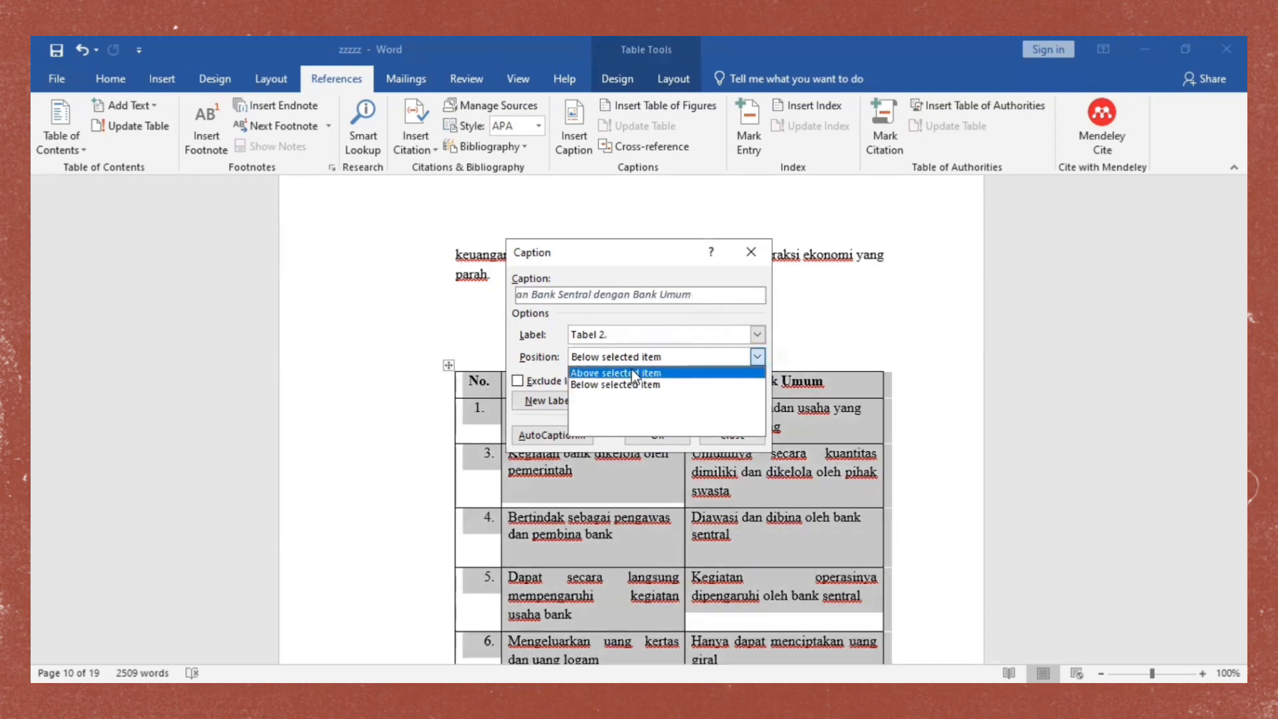
click(632, 368)
click(657, 436)
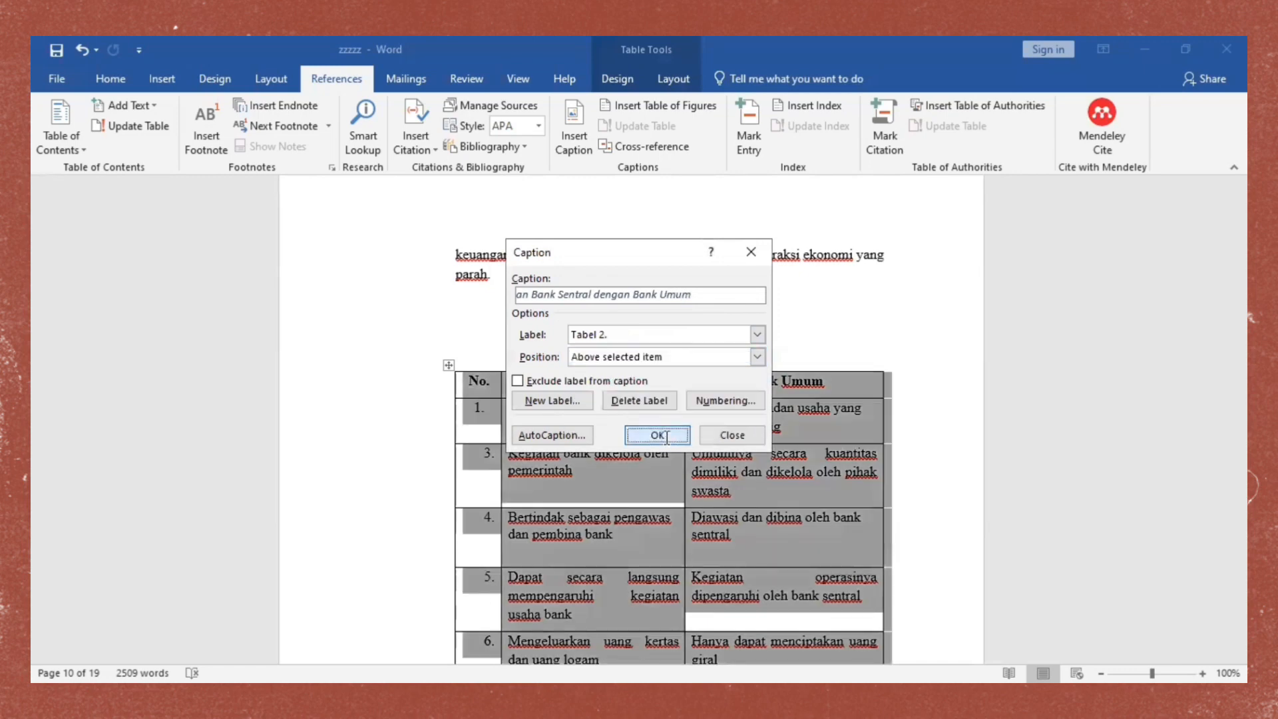
- Format the Bank Sentral and Bank Umum table caption in Times New Roman size 12, centred
drag(414, 376, 659, 380)
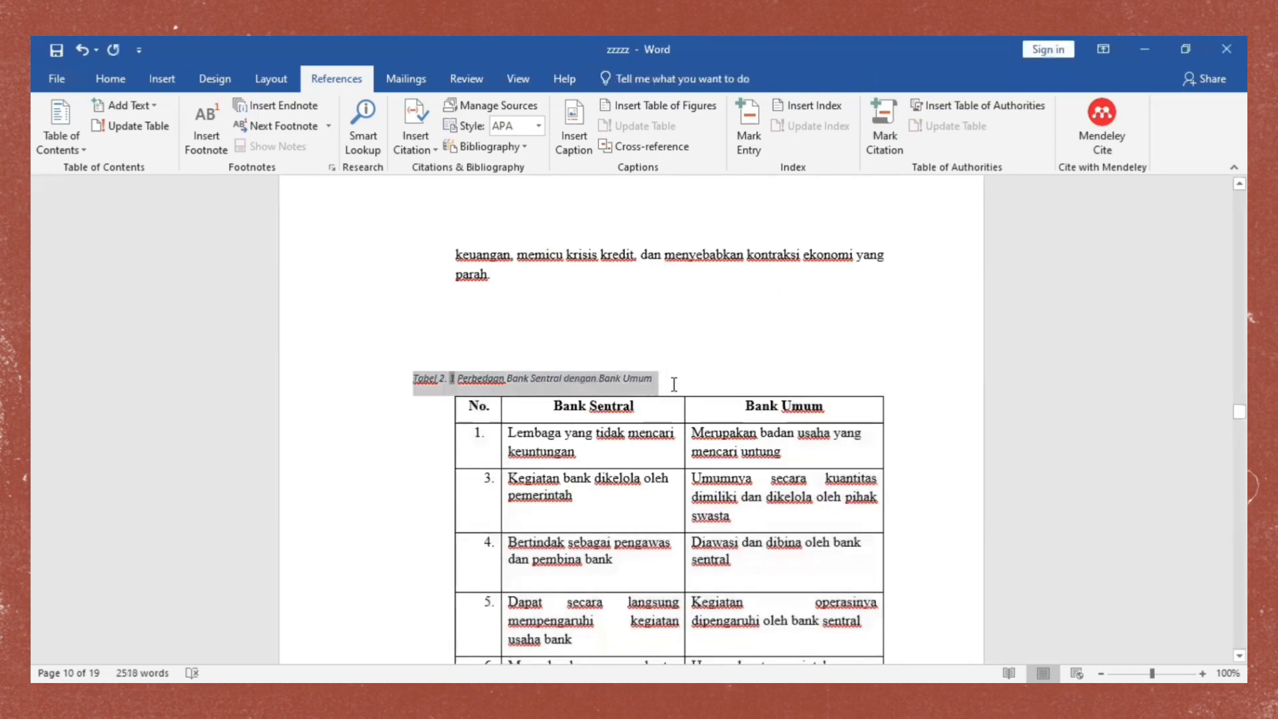
click(161, 80)
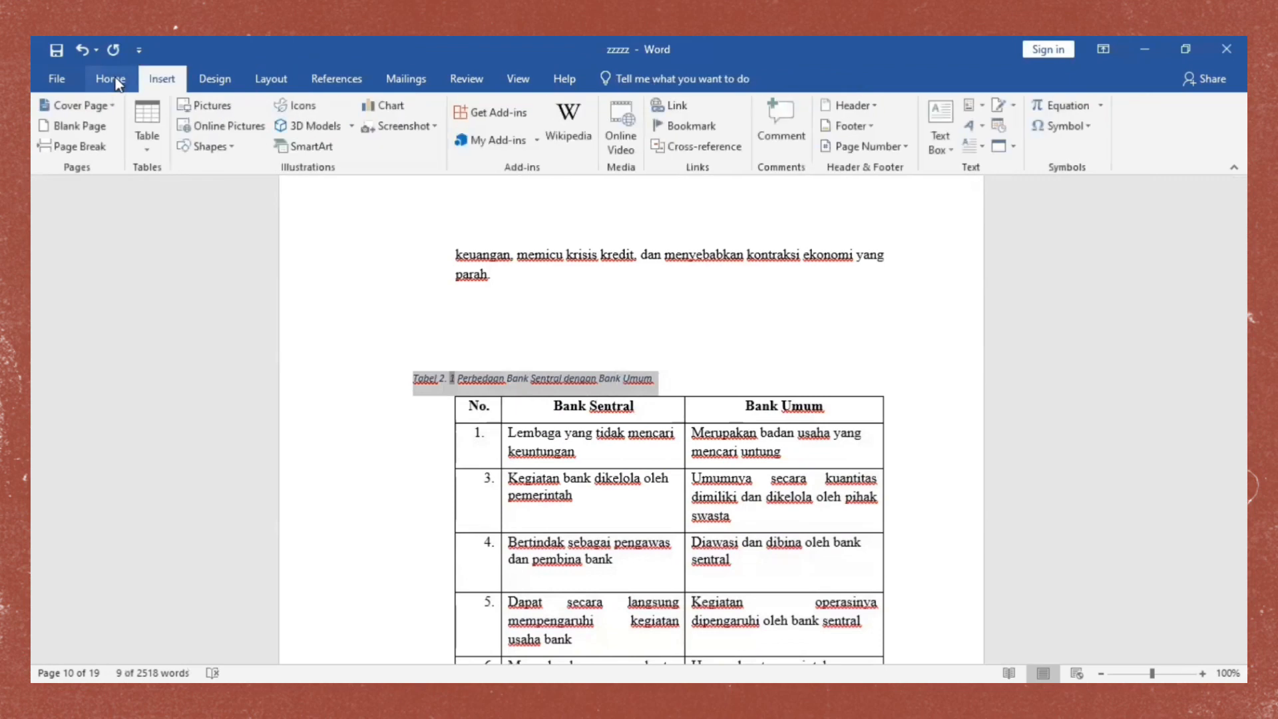
click(111, 78)
click(252, 112)
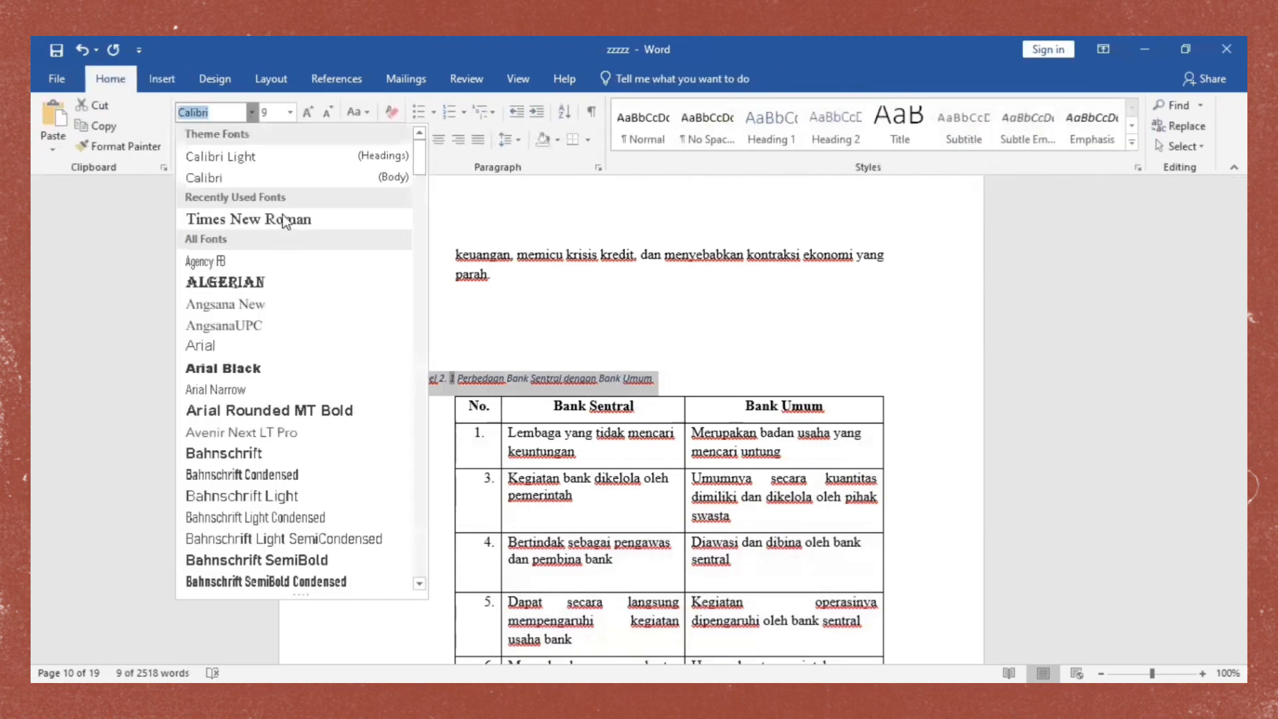
click(282, 213)
click(290, 112)
click(273, 197)
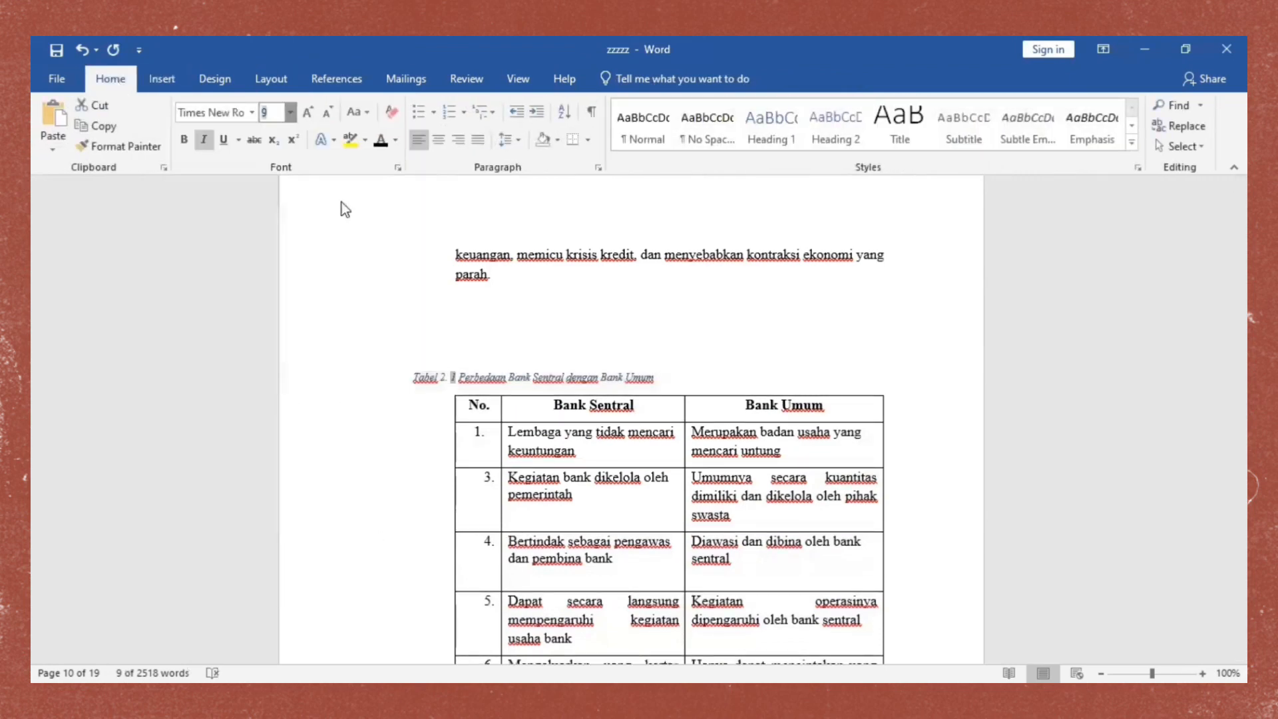
click(438, 140)
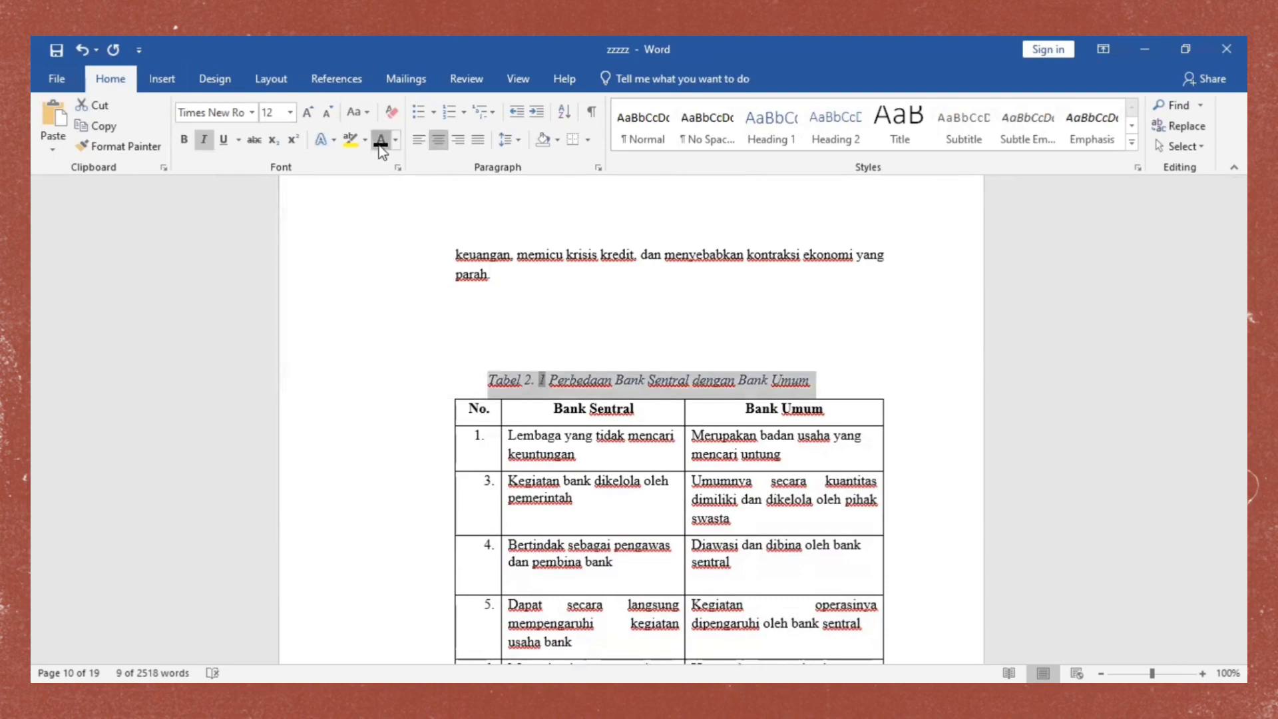
click(813, 406)
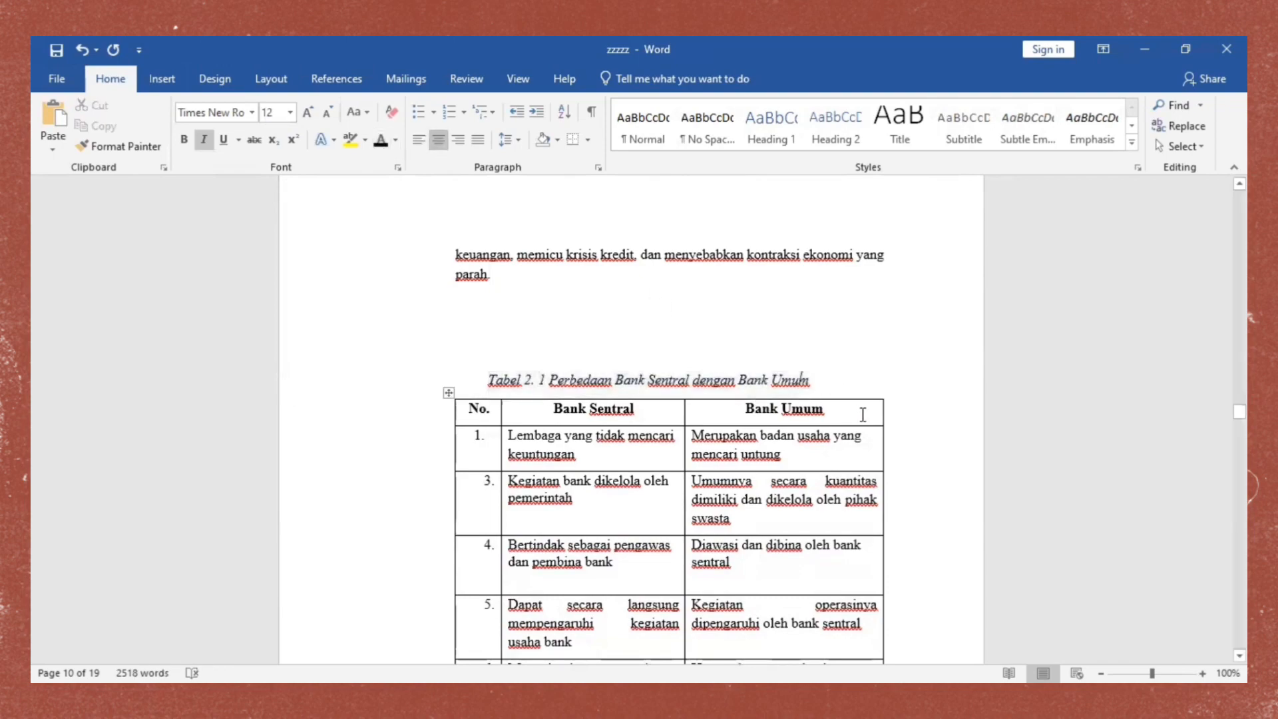
- Insert the caption "Tabel 2. 2 Perbedaan Bank Indonesia dengan OJK" above the Bank Indonesia and OJK table
scroll(842, 429, down, 5)
scroll(842, 430, down, 15)
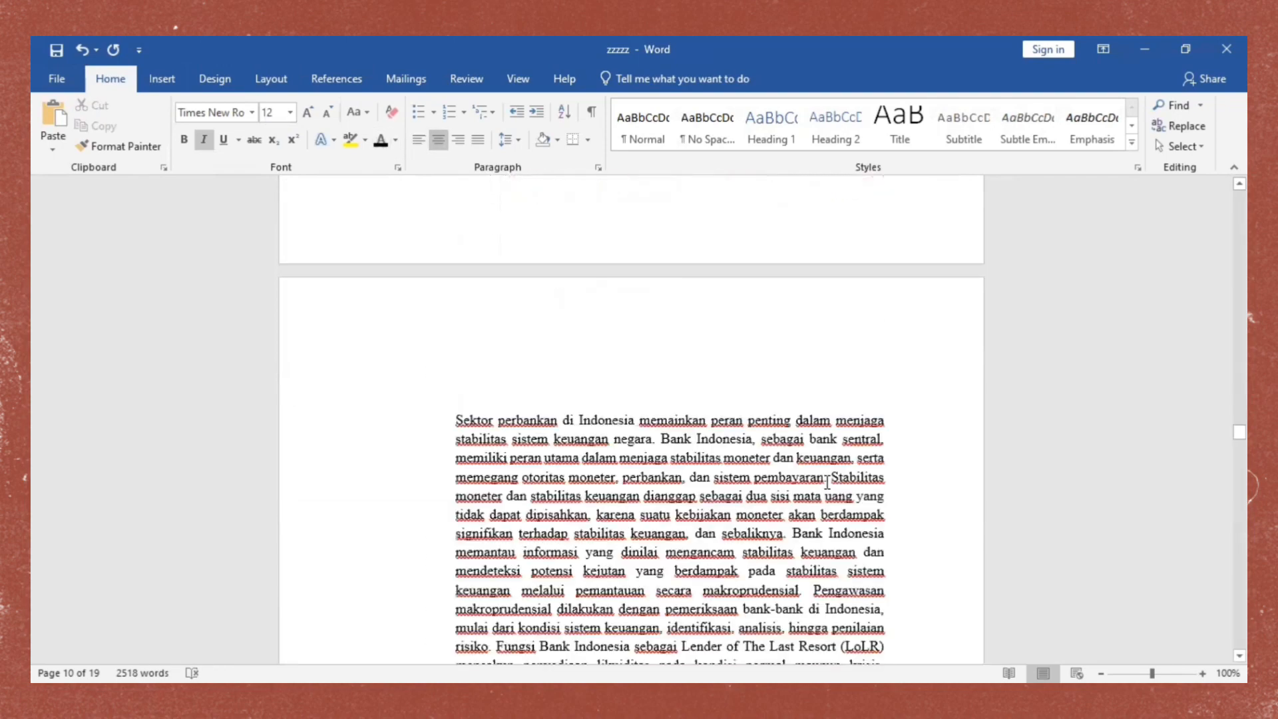
scroll(798, 464, down, 15)
scroll(687, 353, up, 5)
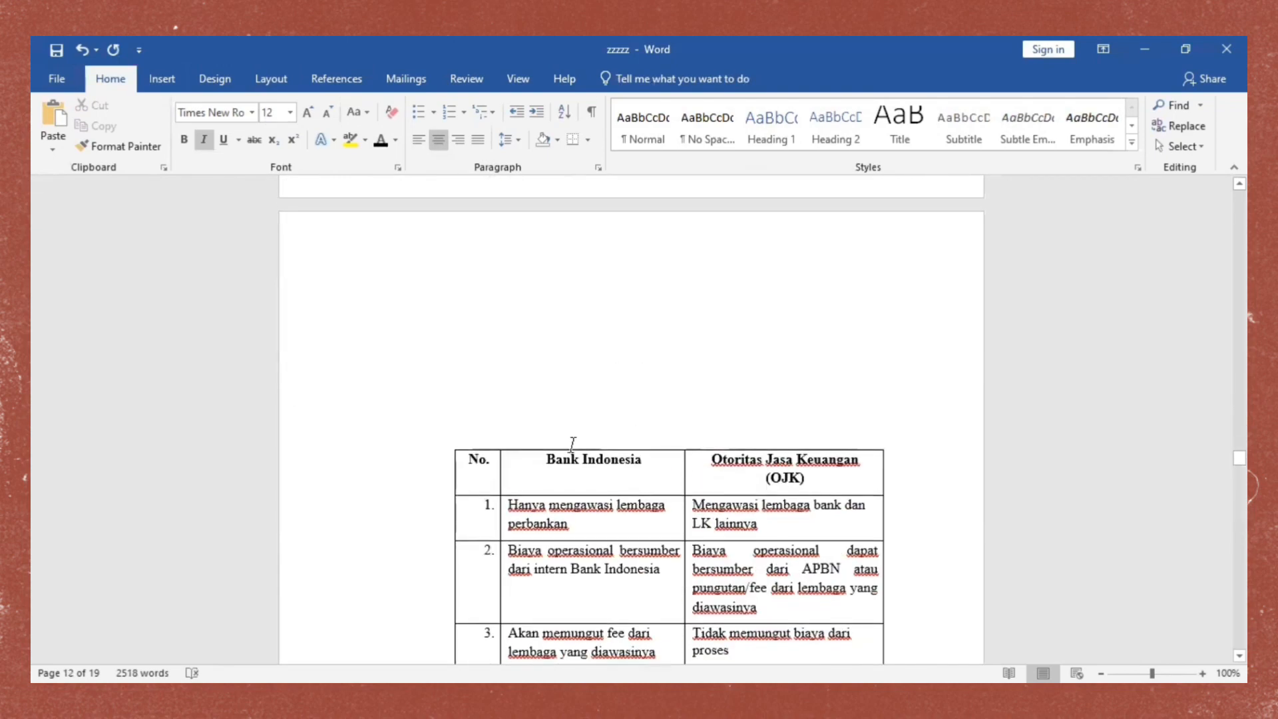
click(689, 466)
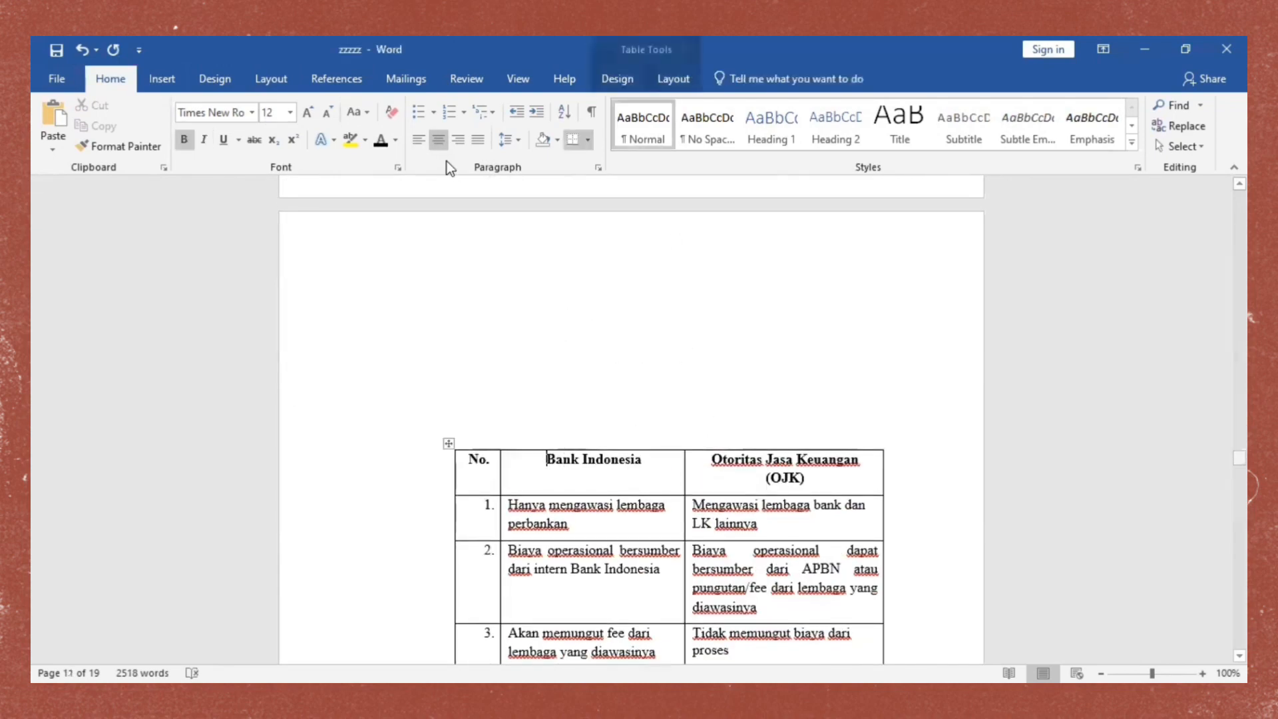
click(336, 79)
click(589, 154)
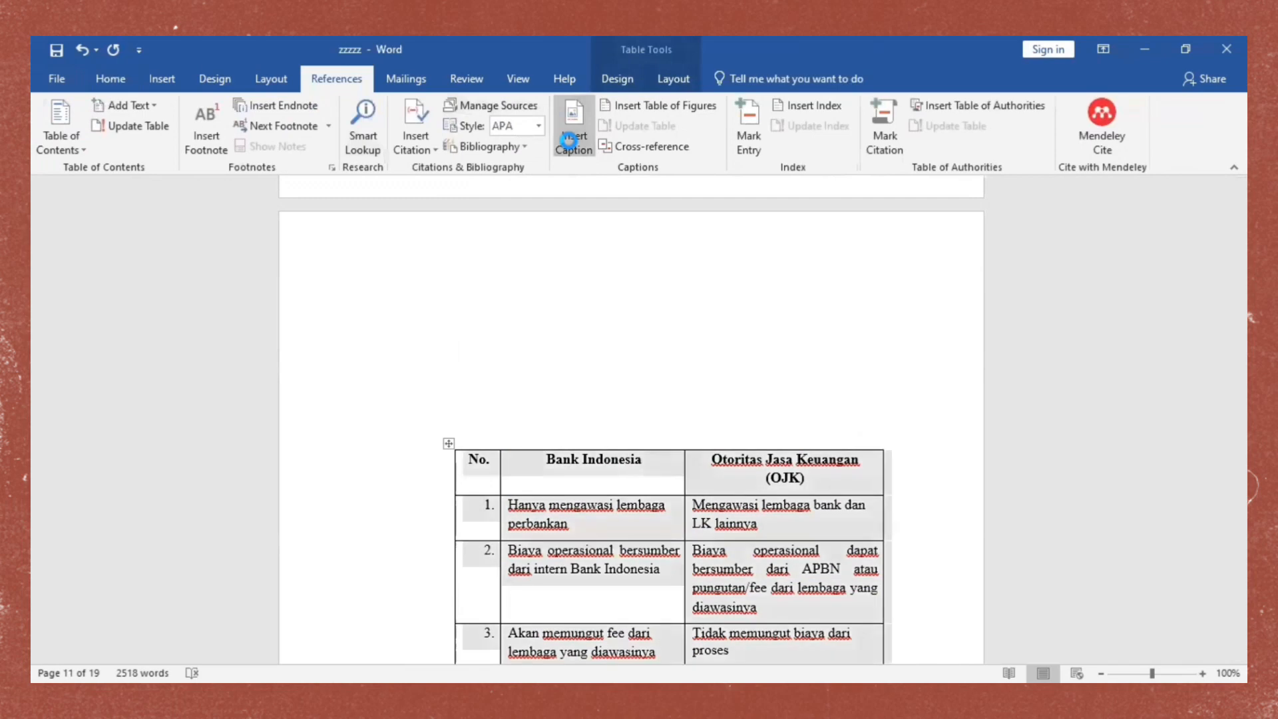
click(585, 293)
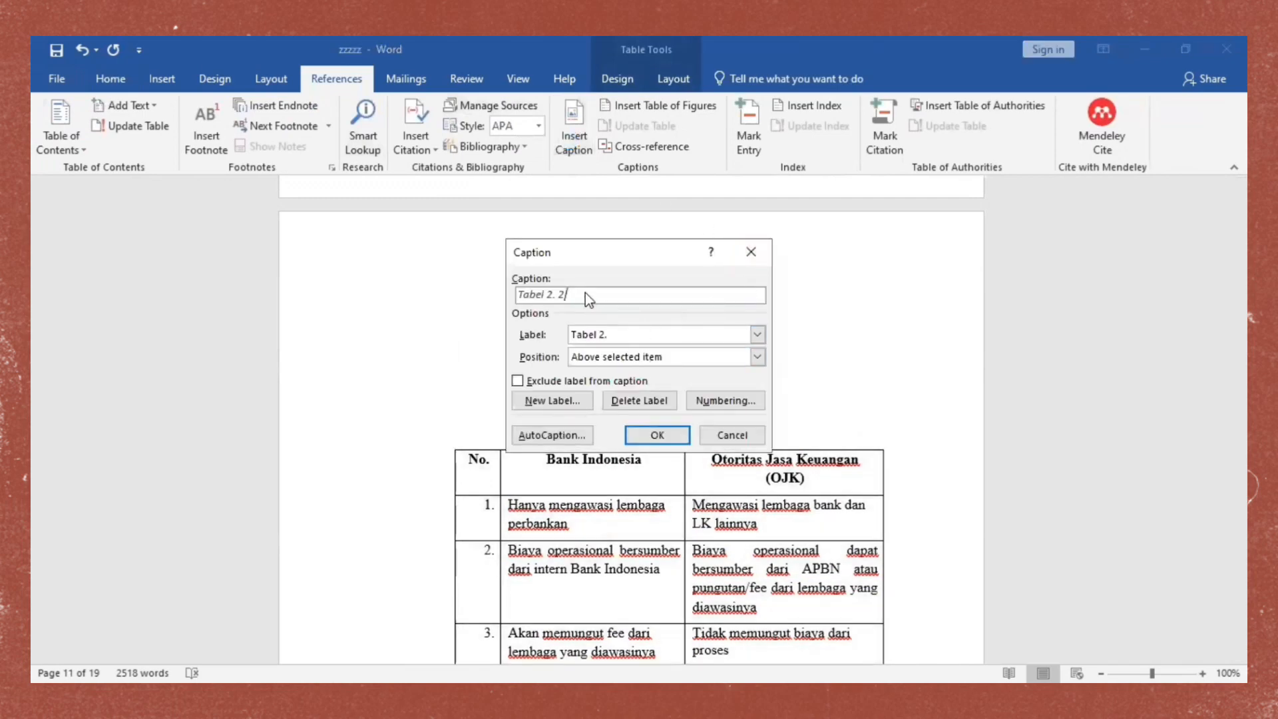
text(Perbedaan Bank Indonesia dengan OJK)
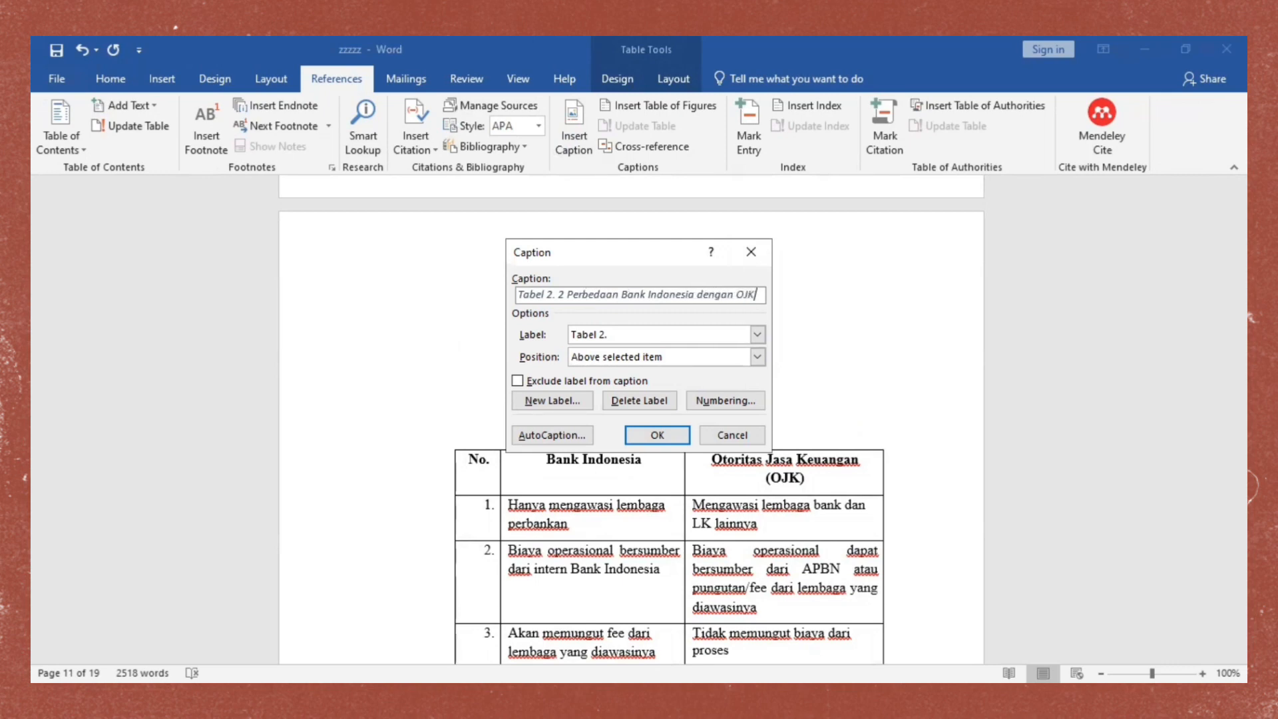
click(657, 436)
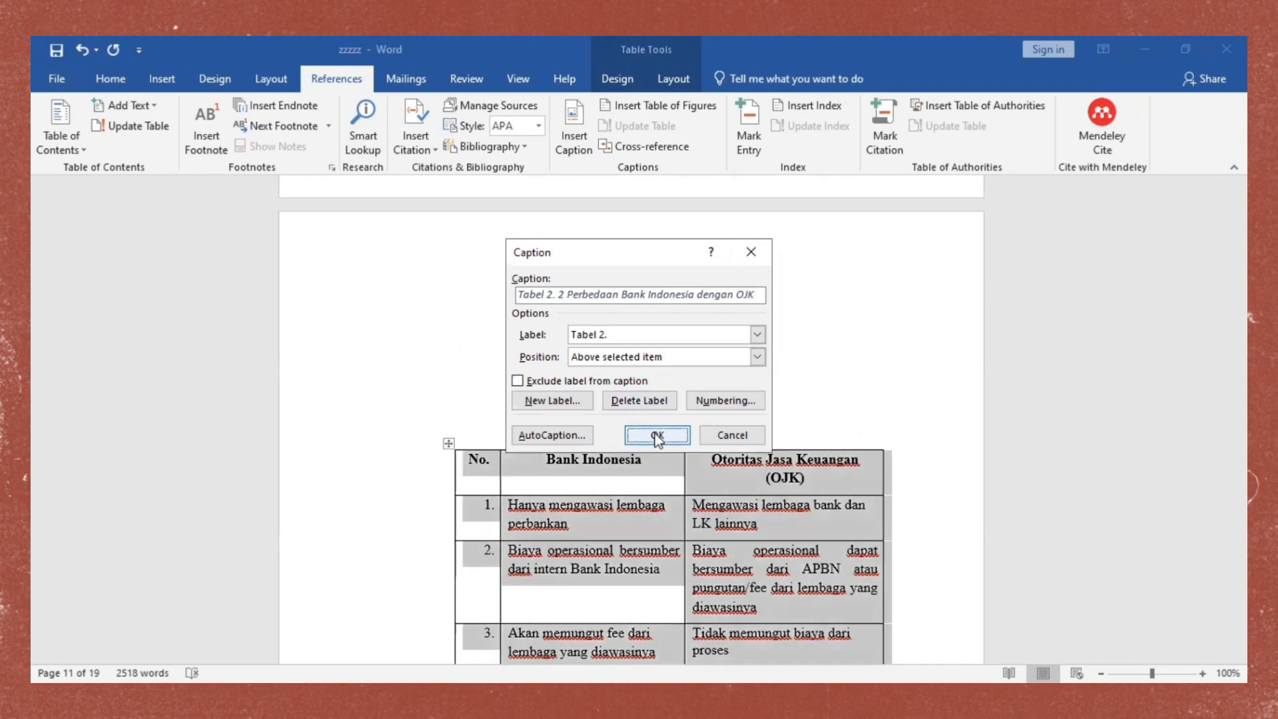
- Format the Bank Indonesia and OJK table caption in Times New Roman size 12, centred
drag(409, 457, 670, 470)
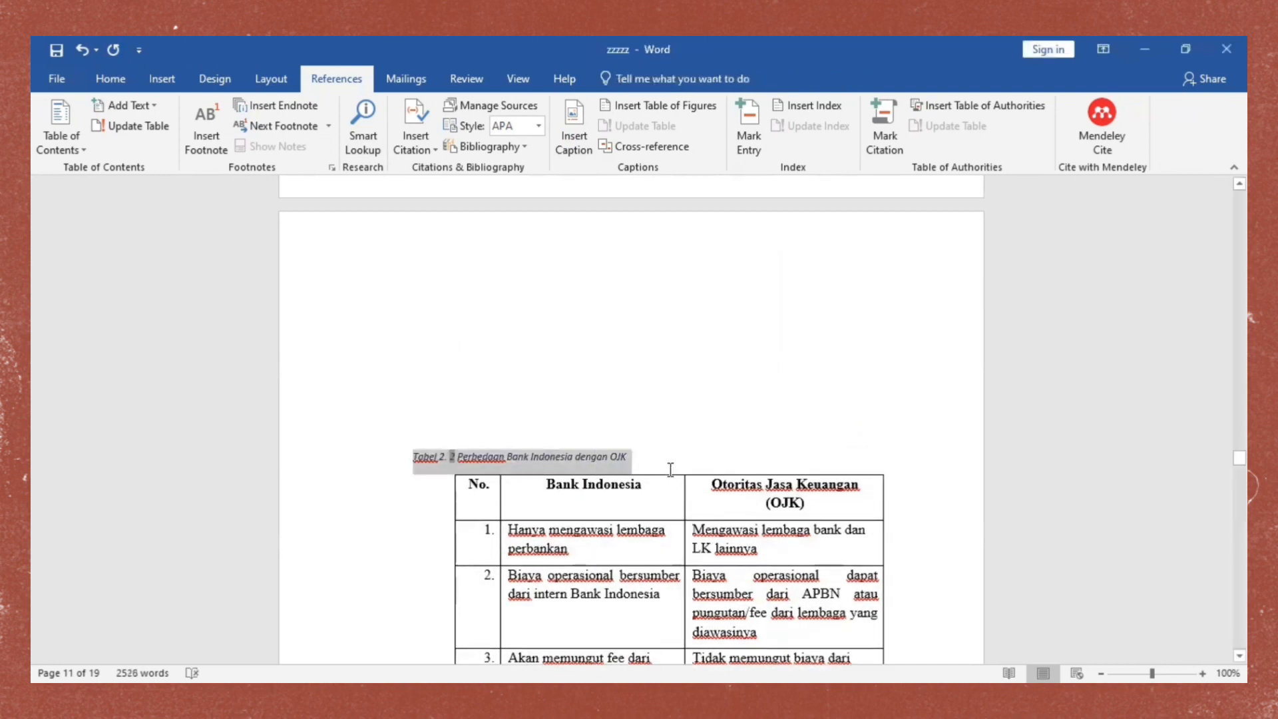
click(110, 79)
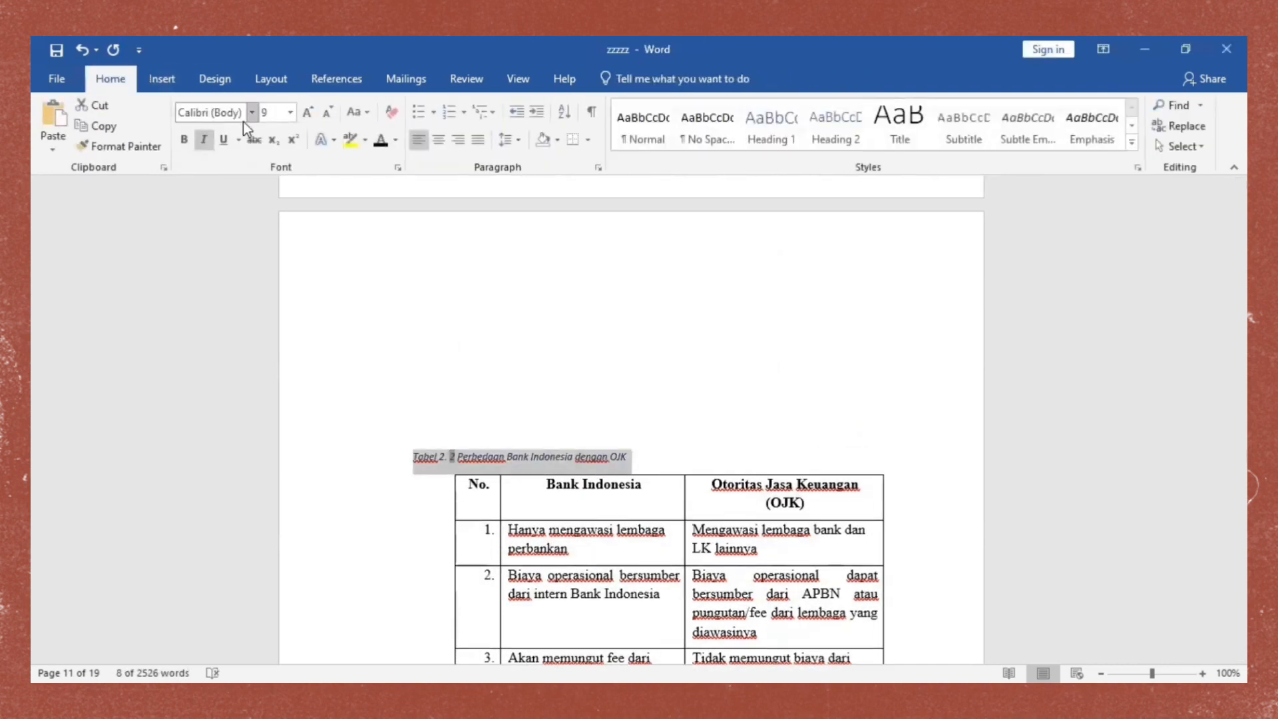
click(251, 113)
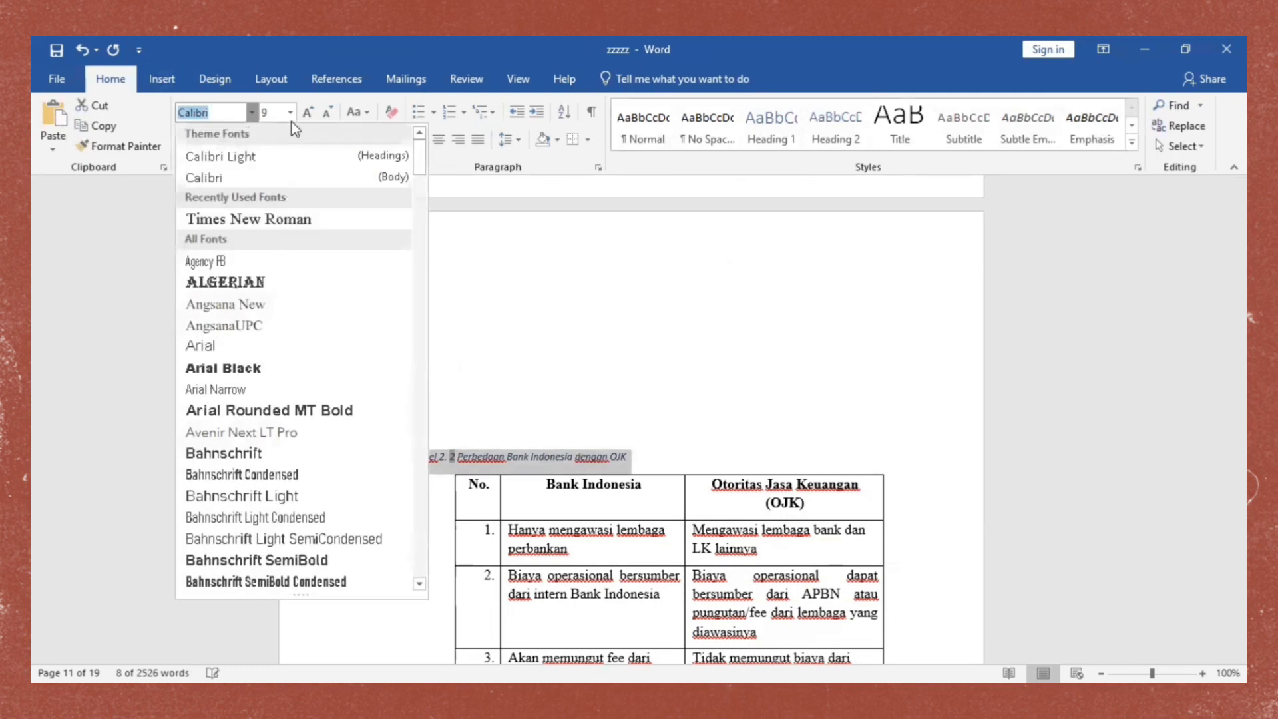
click(298, 222)
click(289, 112)
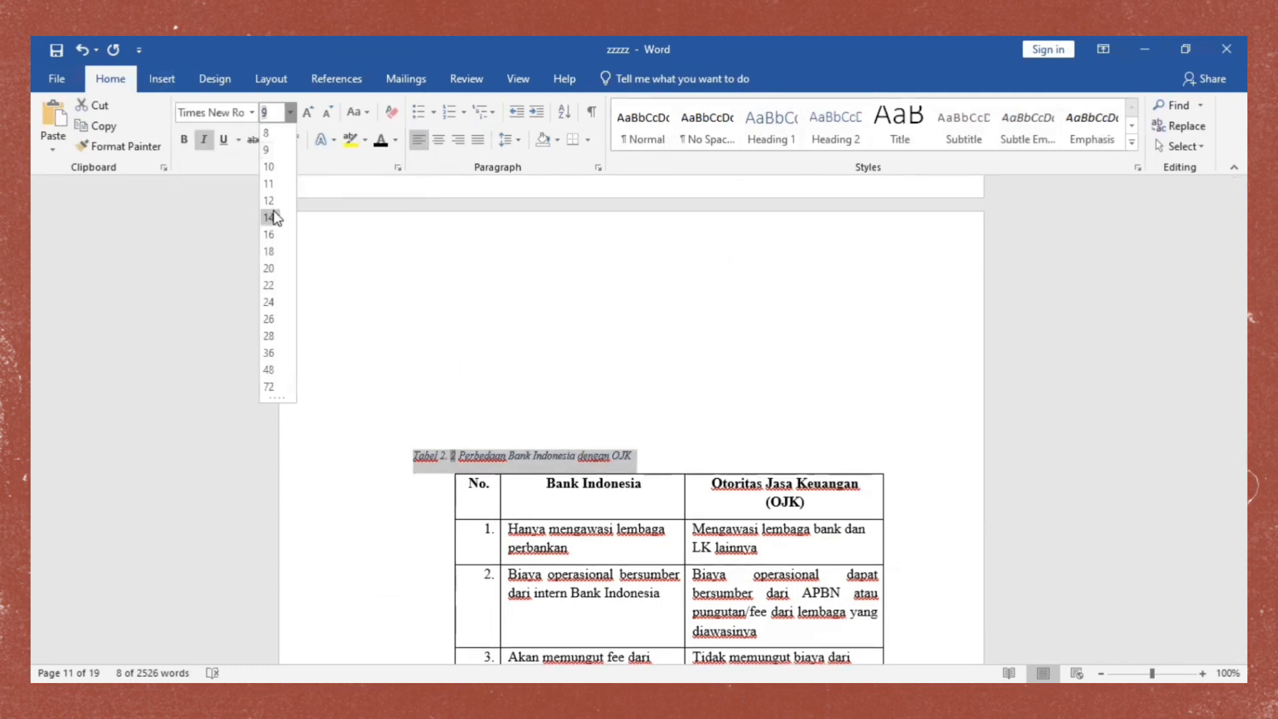
click(273, 202)
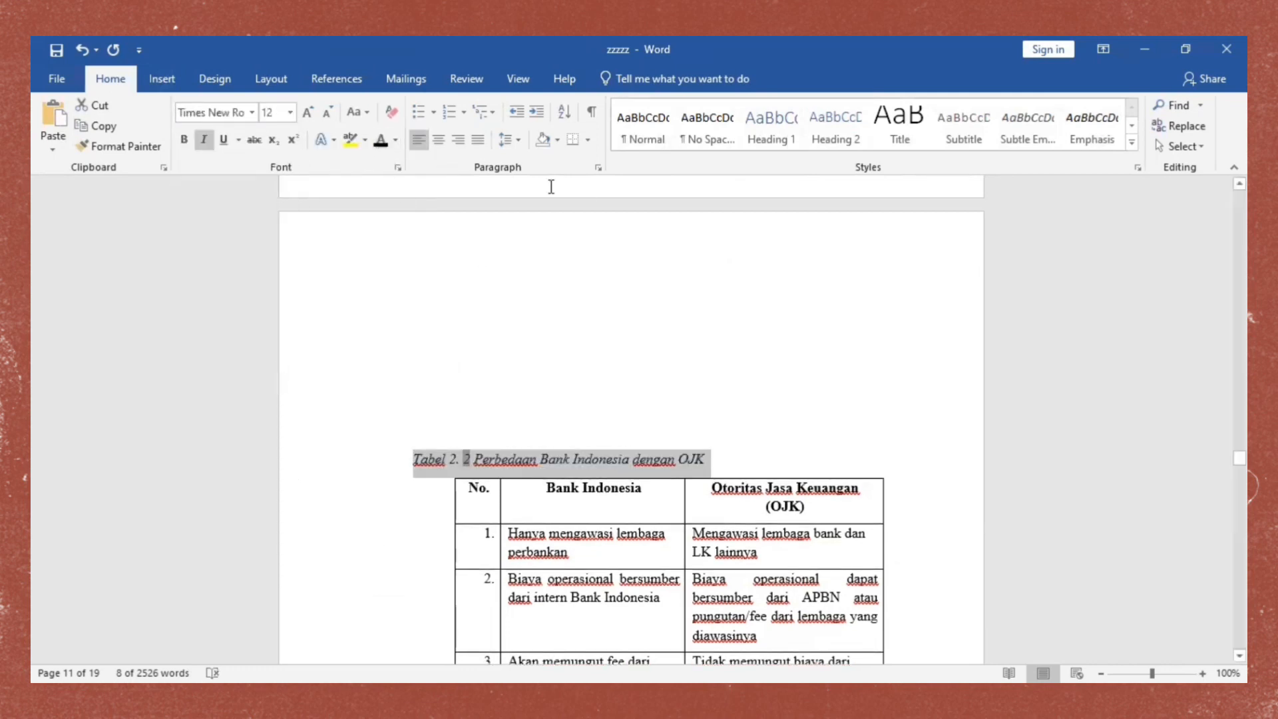
click(439, 140)
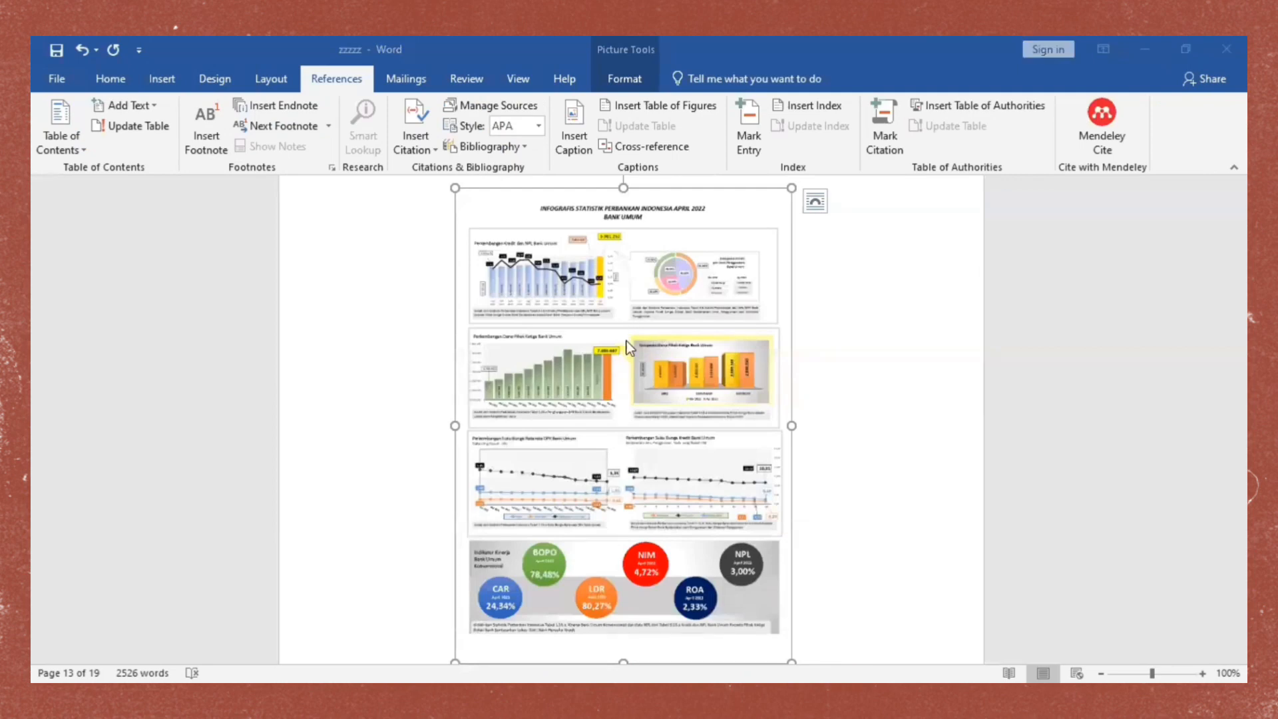
- Start a caption for the banking statistics infographic and create a new caption label "Gambar 2."
click(570, 147)
click(546, 400)
text(g)
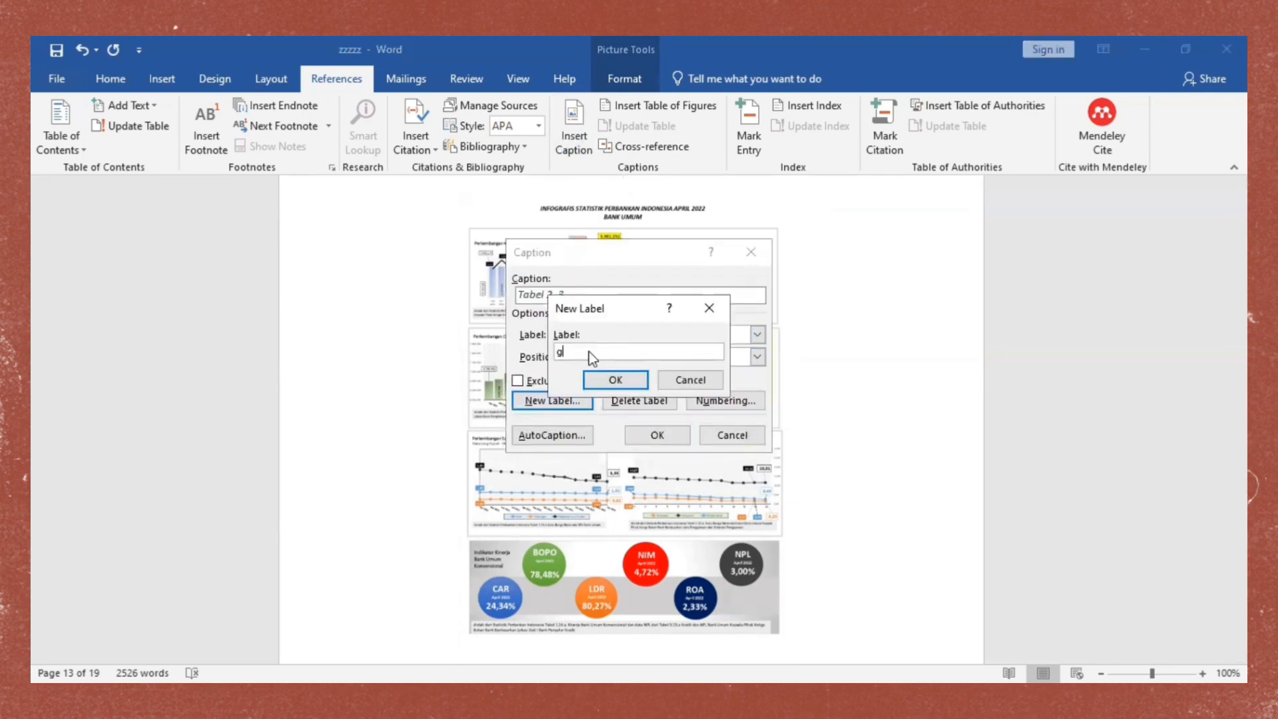
key(BackSpace)
text(G)
key(BackSpace)
key(BackSpace)
text(amba)
click(614, 378)
click(625, 333)
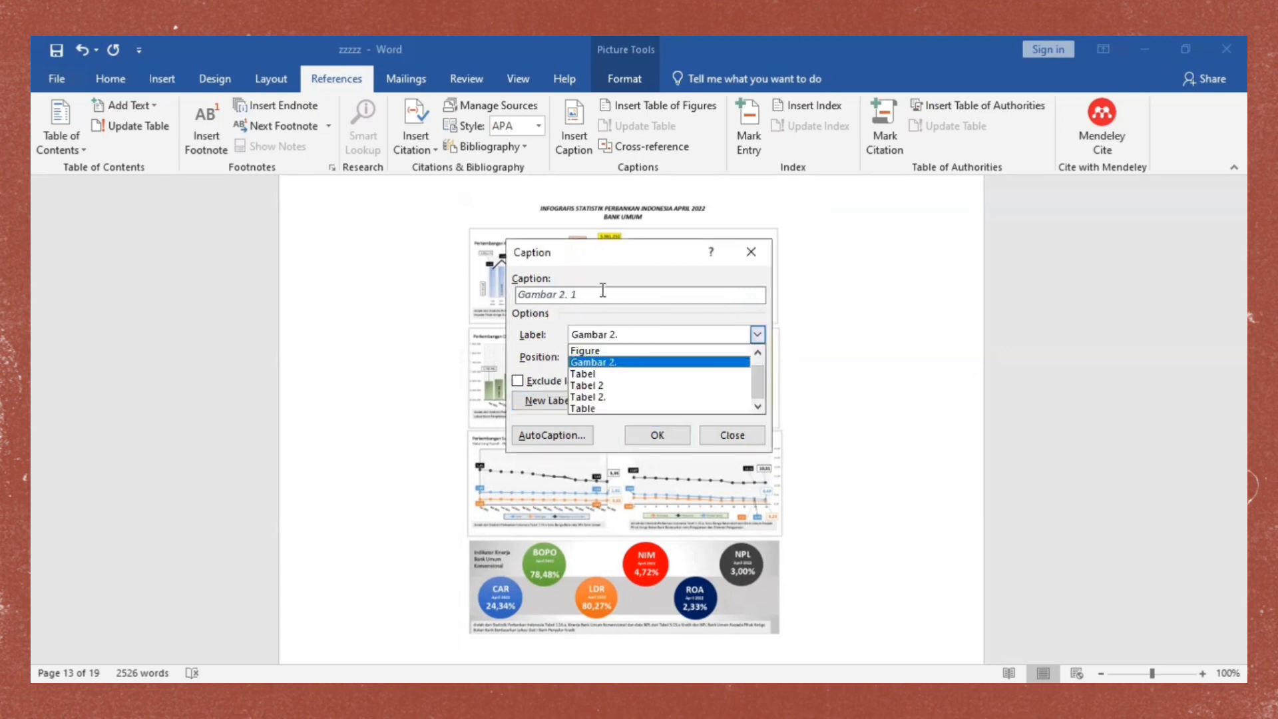
- Insert the infographic's caption with the text "Infografis Statistik Perbankan Indonesia April 2022", positioned below the selected item
click(602, 291)
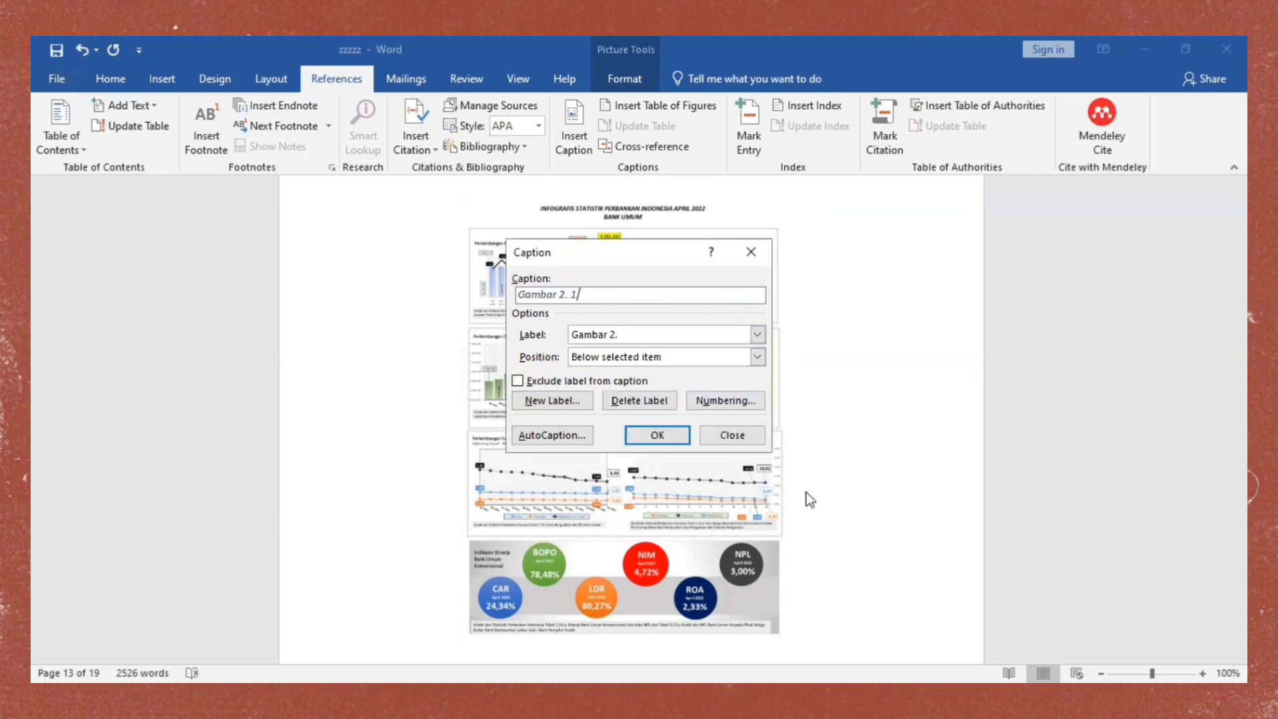
click(724, 619)
text(Infografis Statistik Perbankan)
text(In)
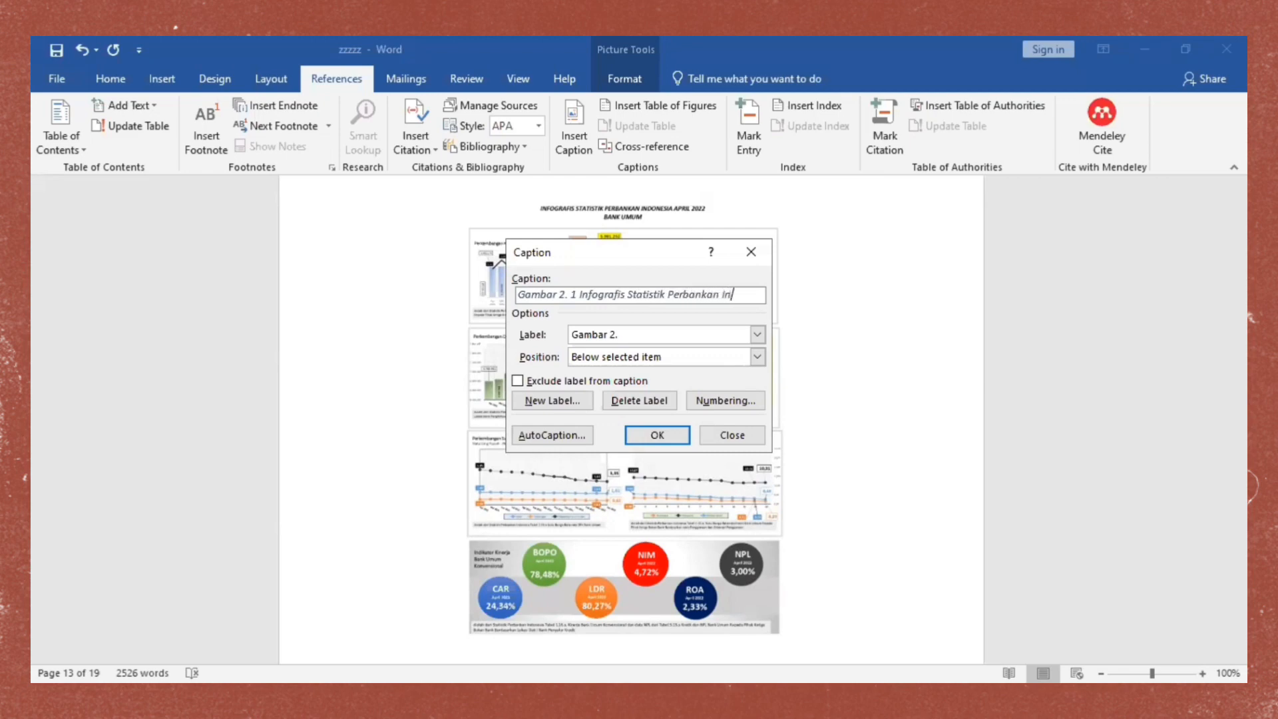
text(donesia APRIL)
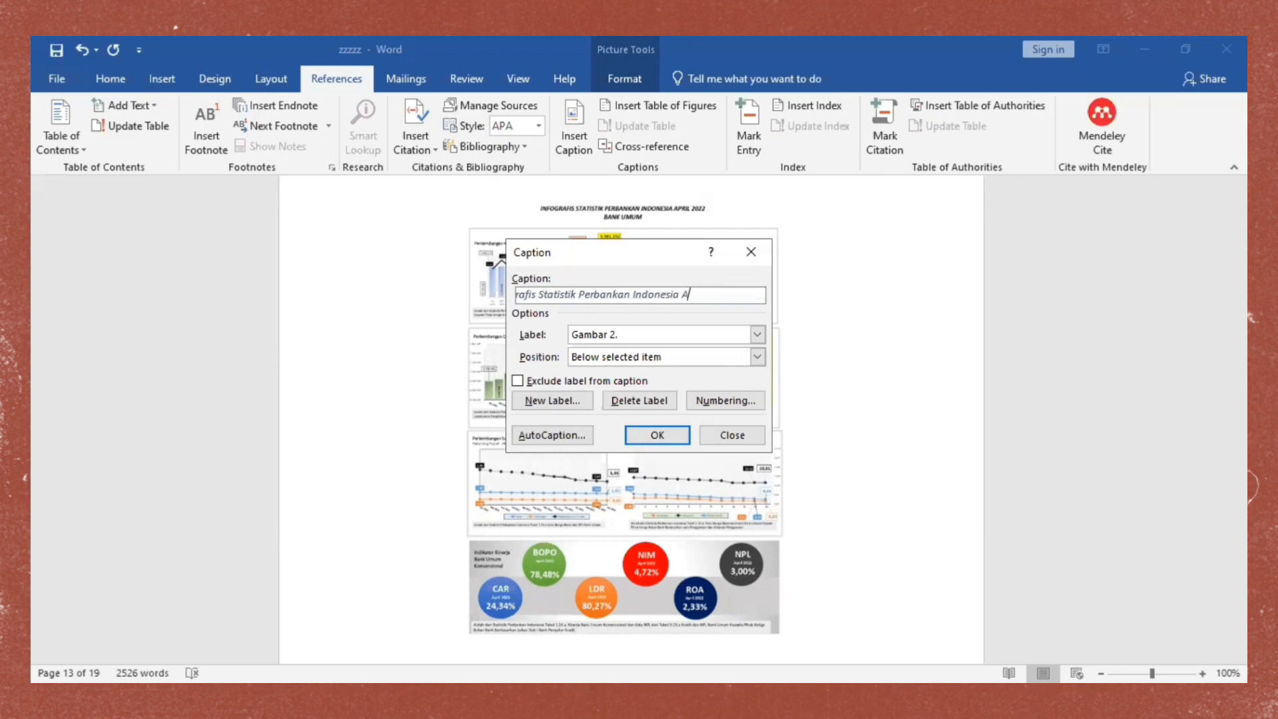
key(BackSpace)
key(BackSpace)
key(BackSpace)
key(BackSpace)
text(pril 2022)
click(659, 435)
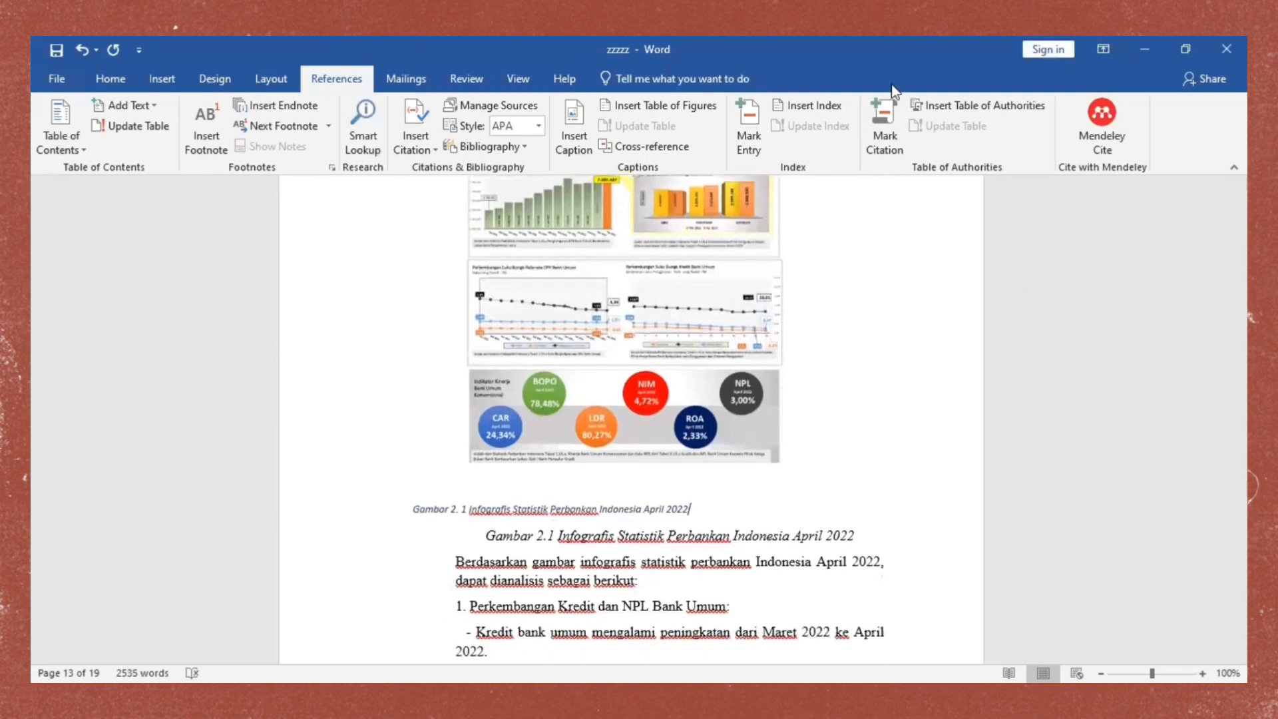
- Format the infographic's caption in Times New Roman size 12, centred
drag(413, 512, 699, 514)
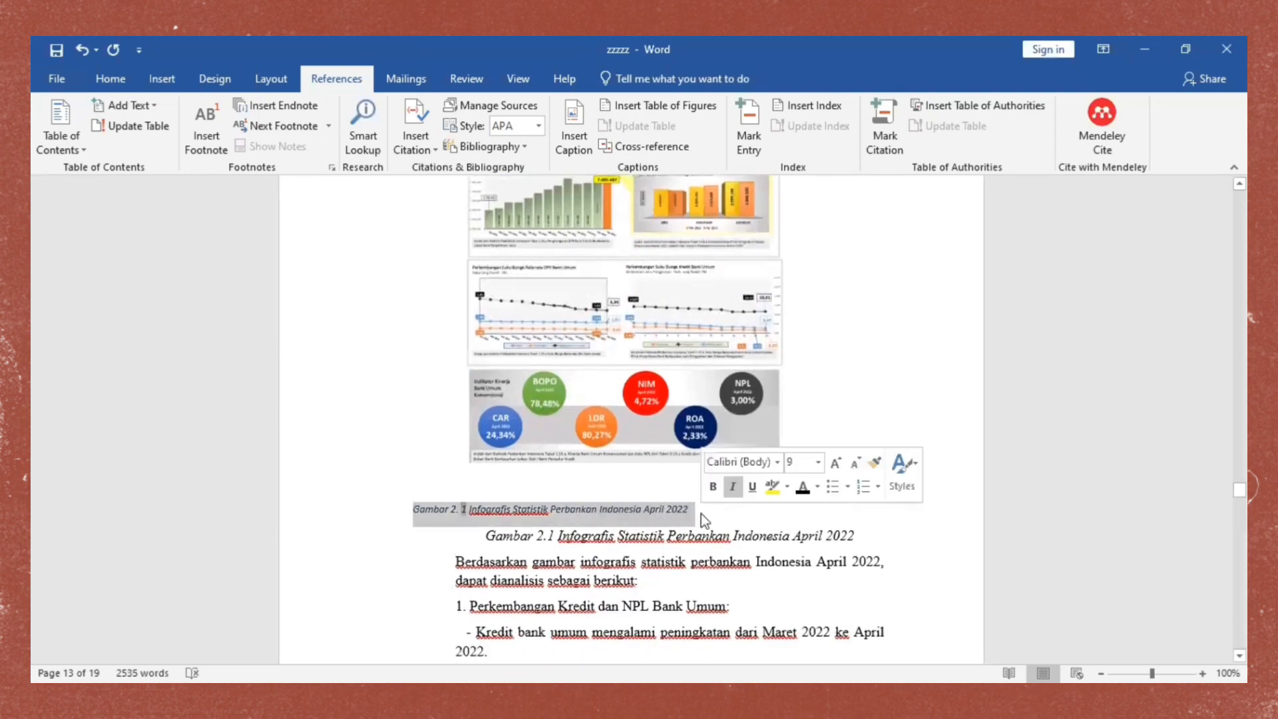
click(117, 80)
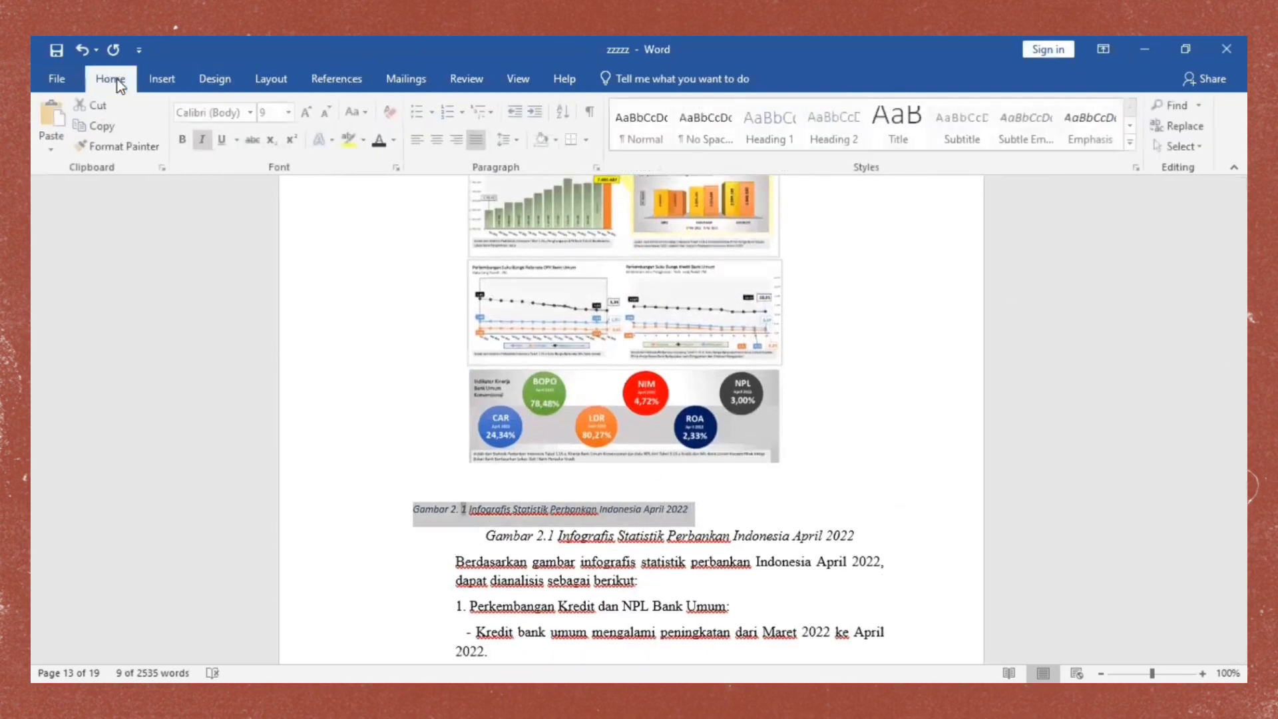
click(252, 114)
click(276, 219)
click(294, 117)
click(268, 199)
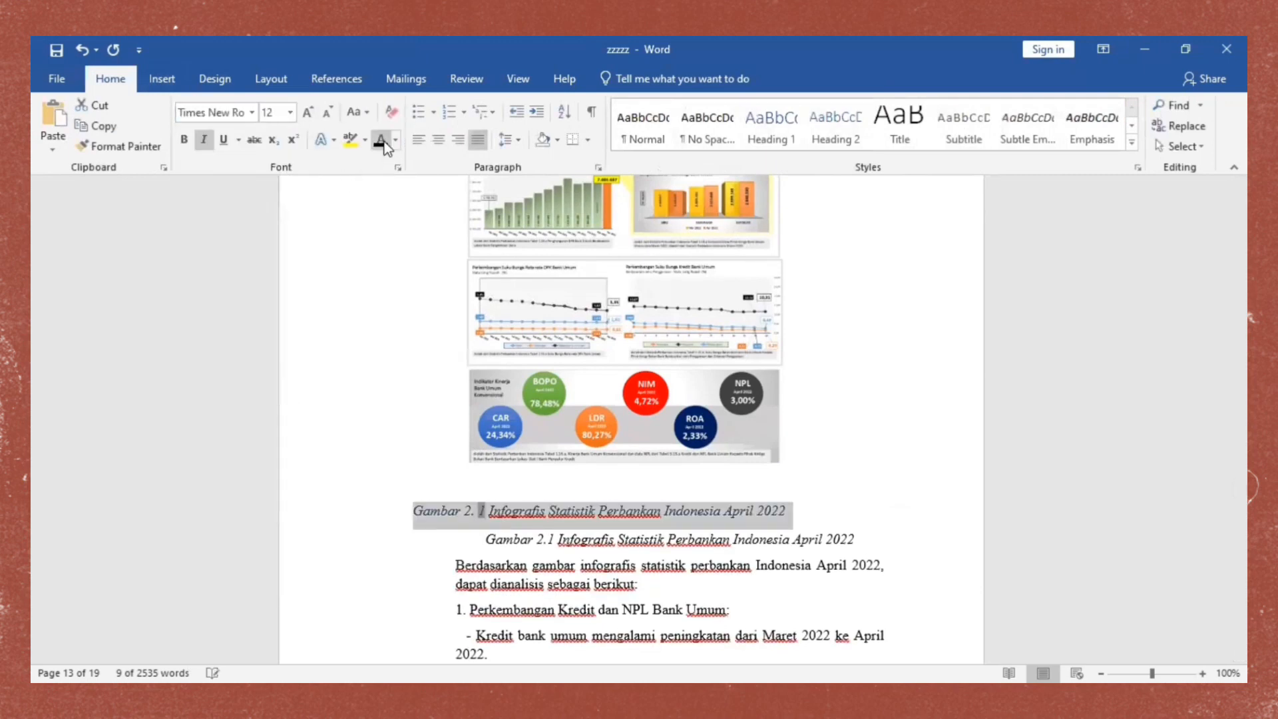
click(437, 142)
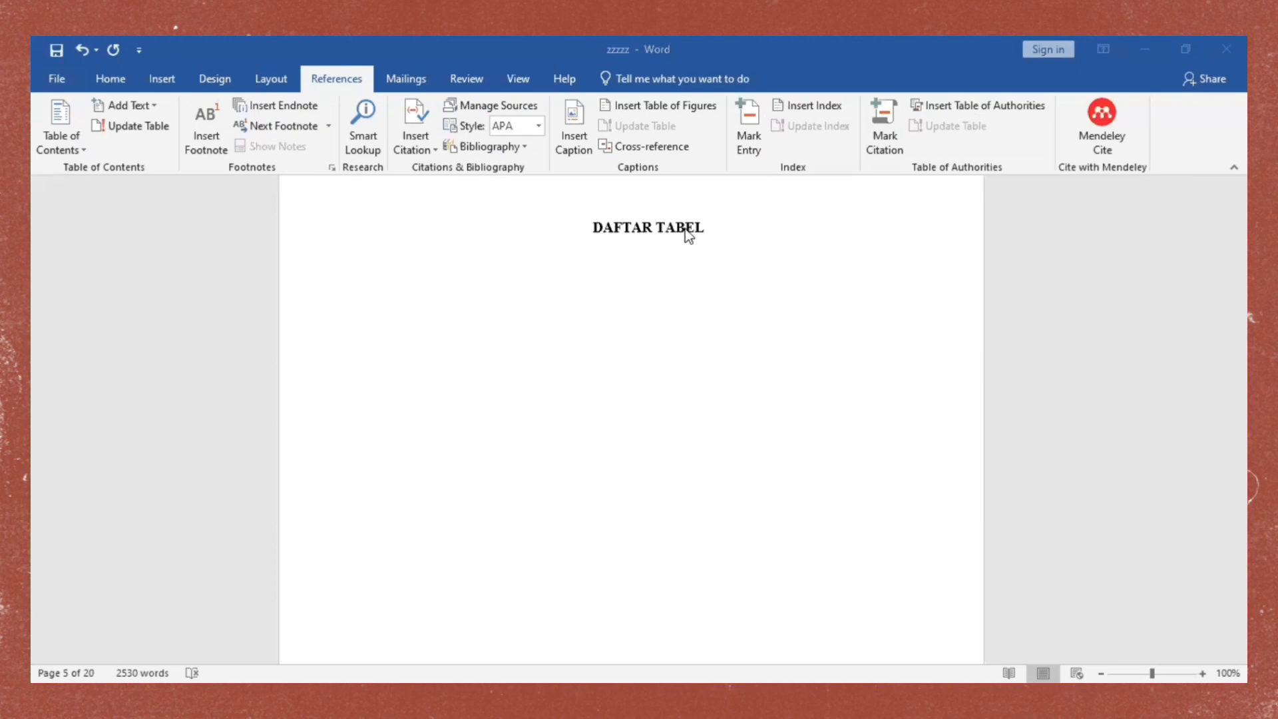
- Insert a list of figures with right-aligned page numbers for the caption label "Gambar 2."
click(651, 265)
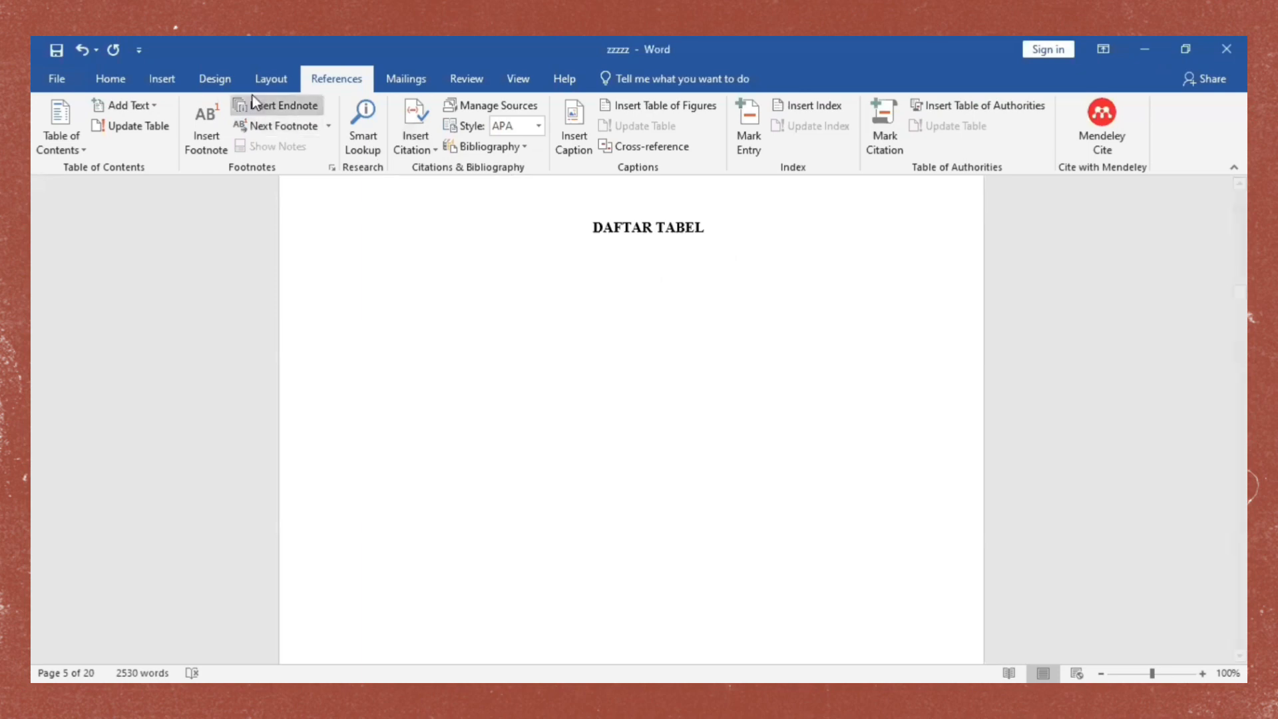
click(657, 106)
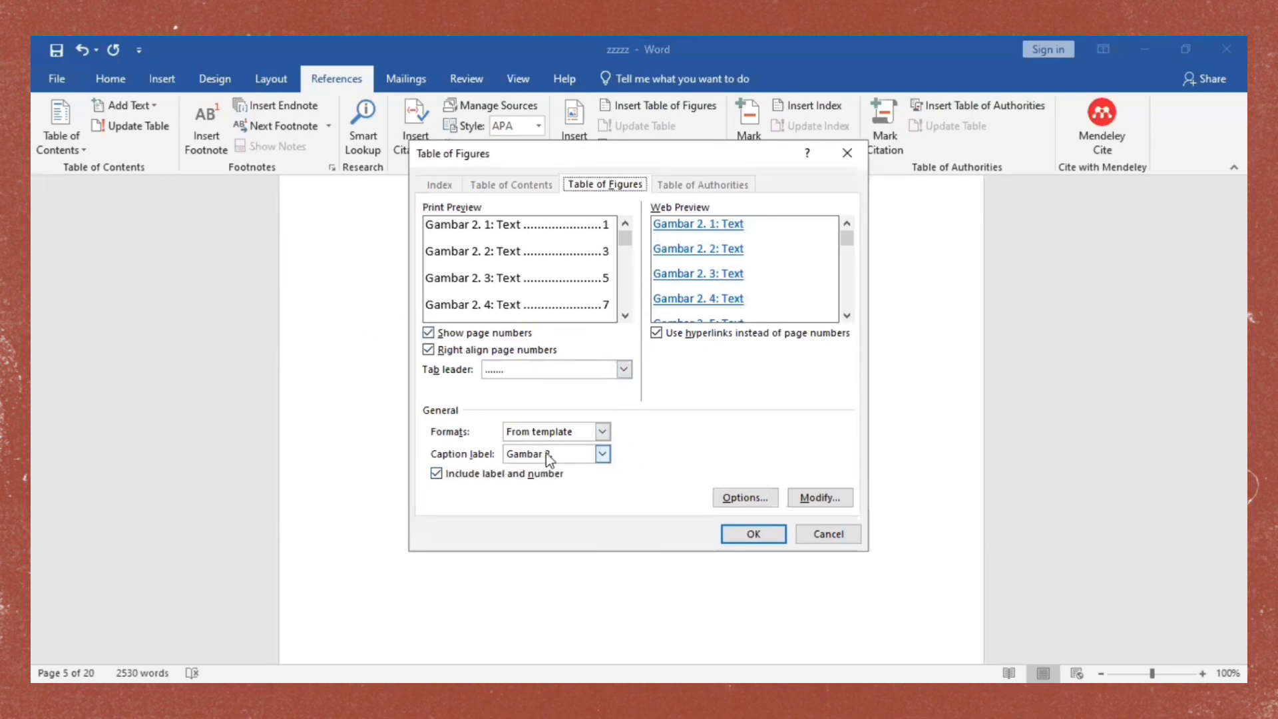
click(764, 533)
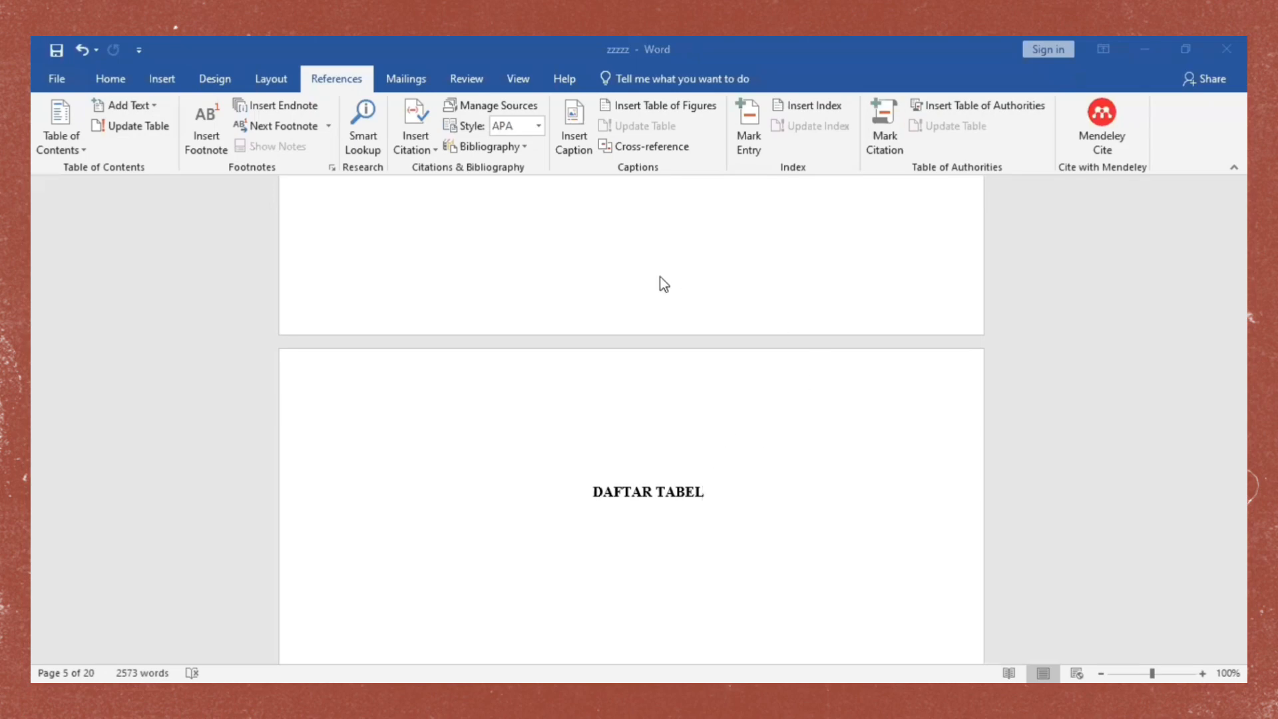
- Insert a list of tables for the DAFTAR TABEL page using the caption label "Tabel 2."
click(695, 107)
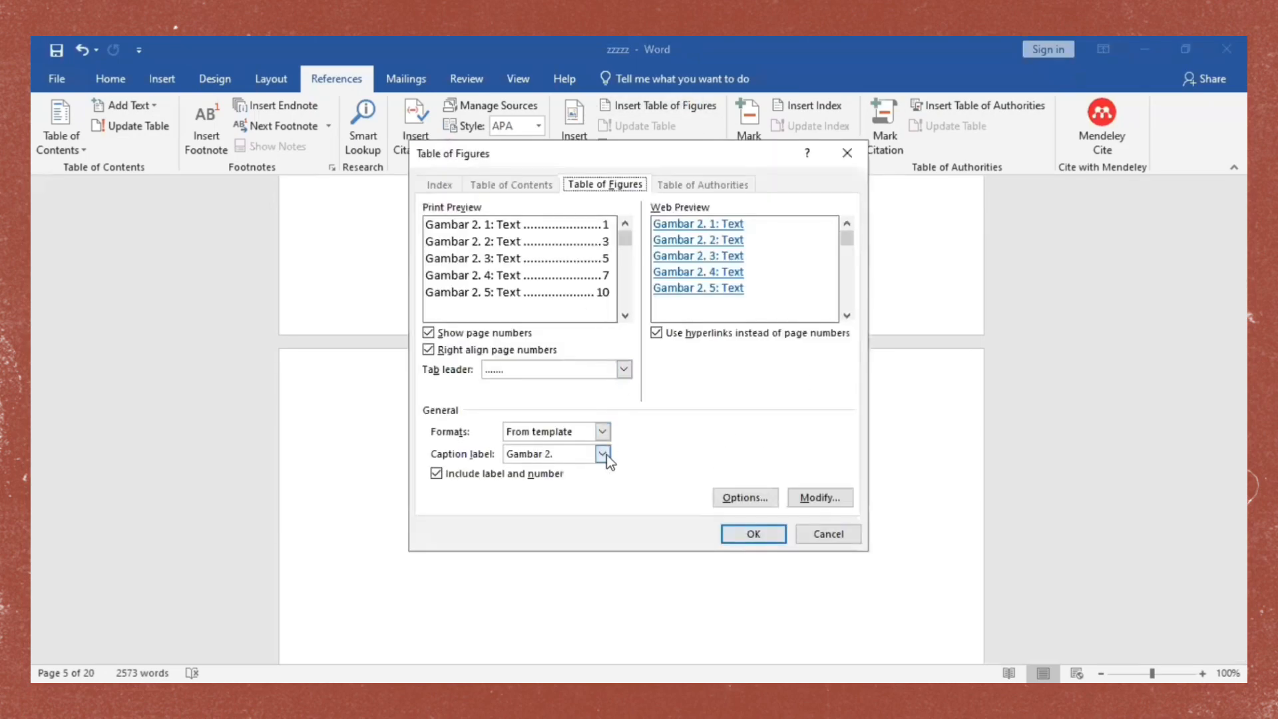
click(603, 454)
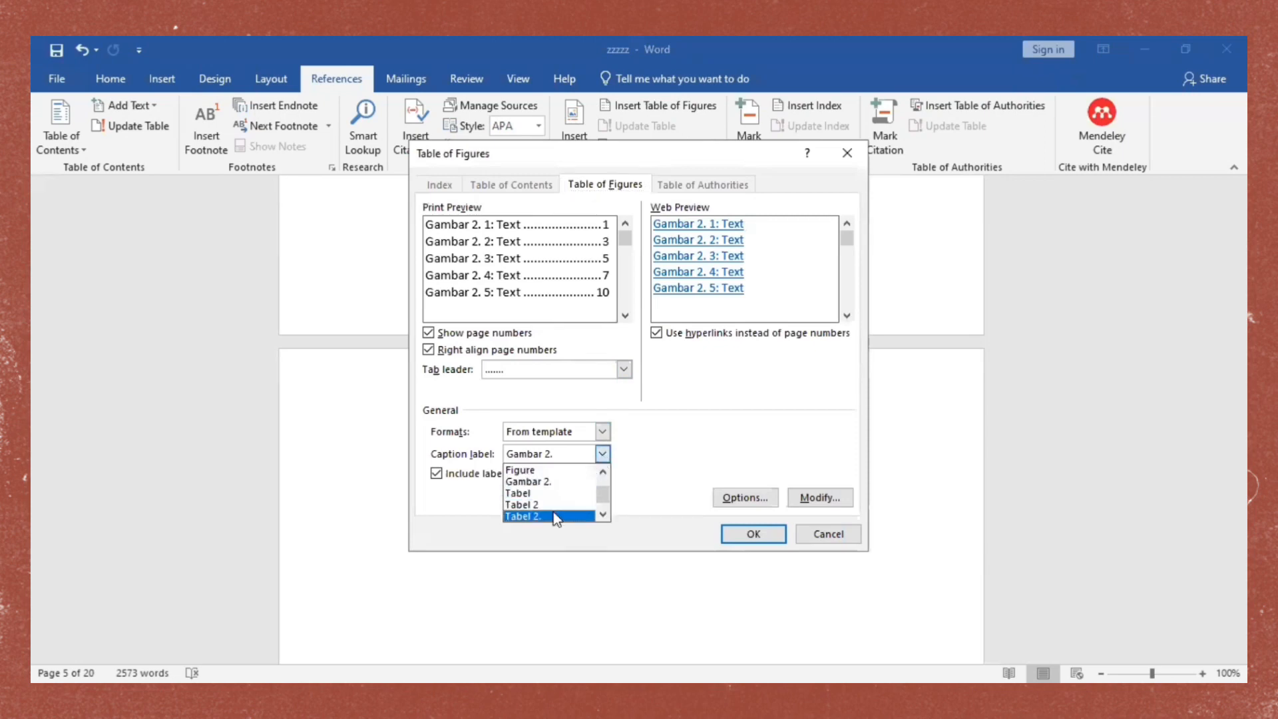
click(526, 519)
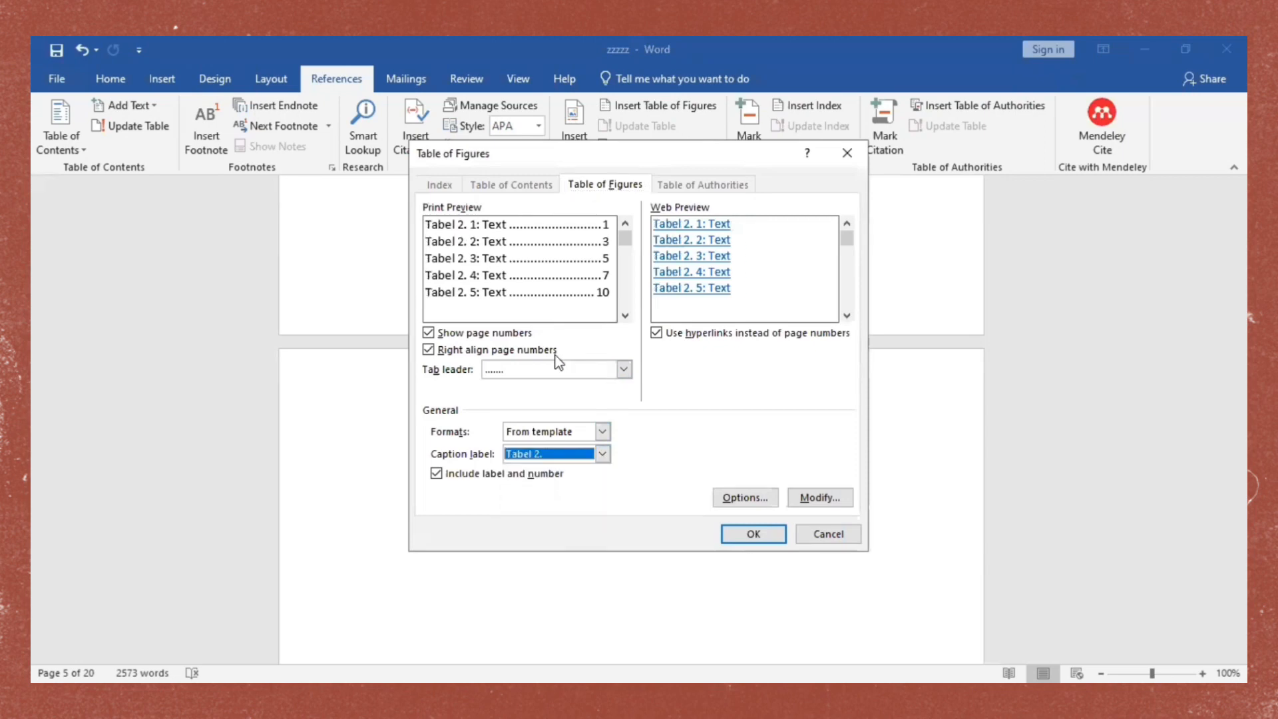
click(766, 538)
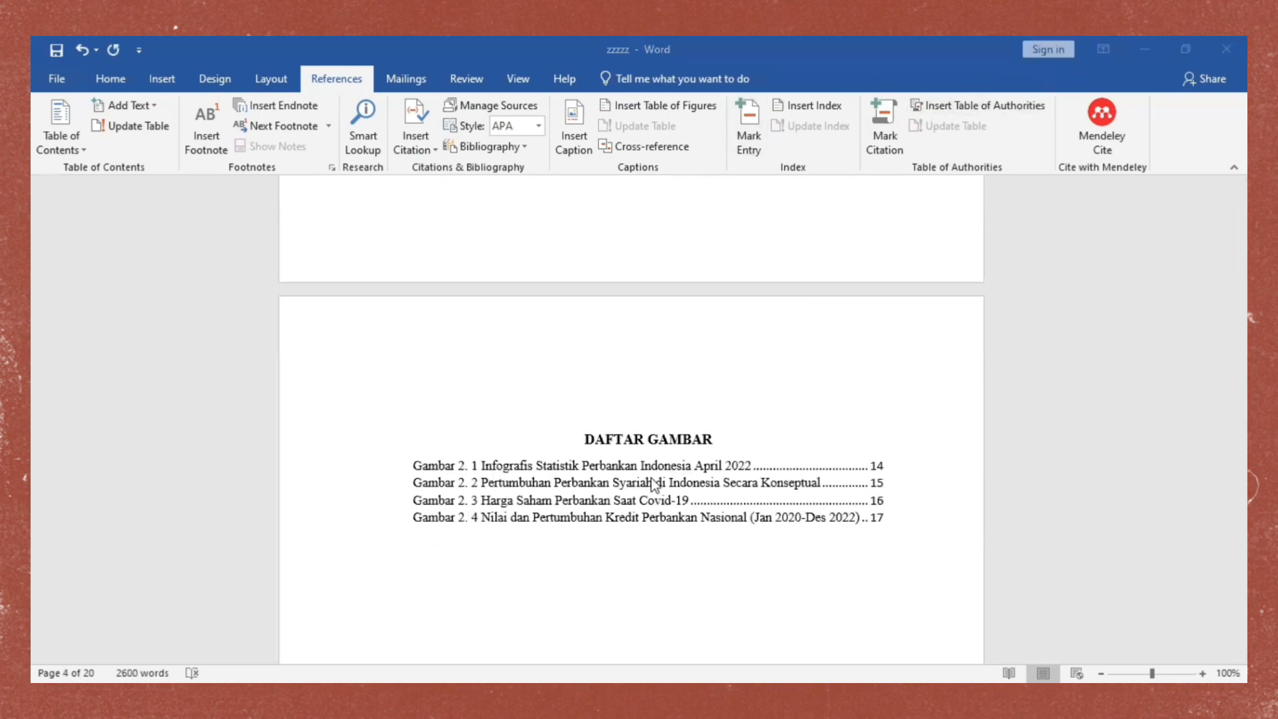
- Insert a second list of figures for the caption label "Gambar 3." below the existing DAFTAR GAMBAR entries
click(698, 105)
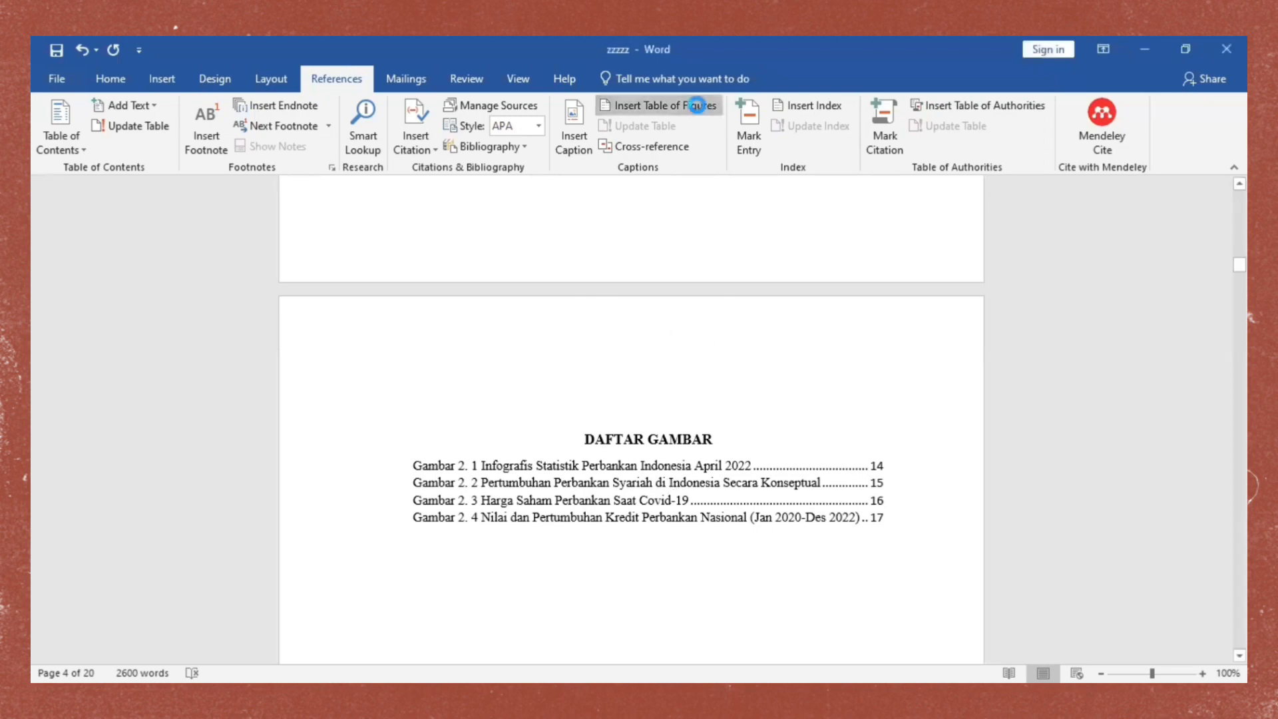
click(604, 454)
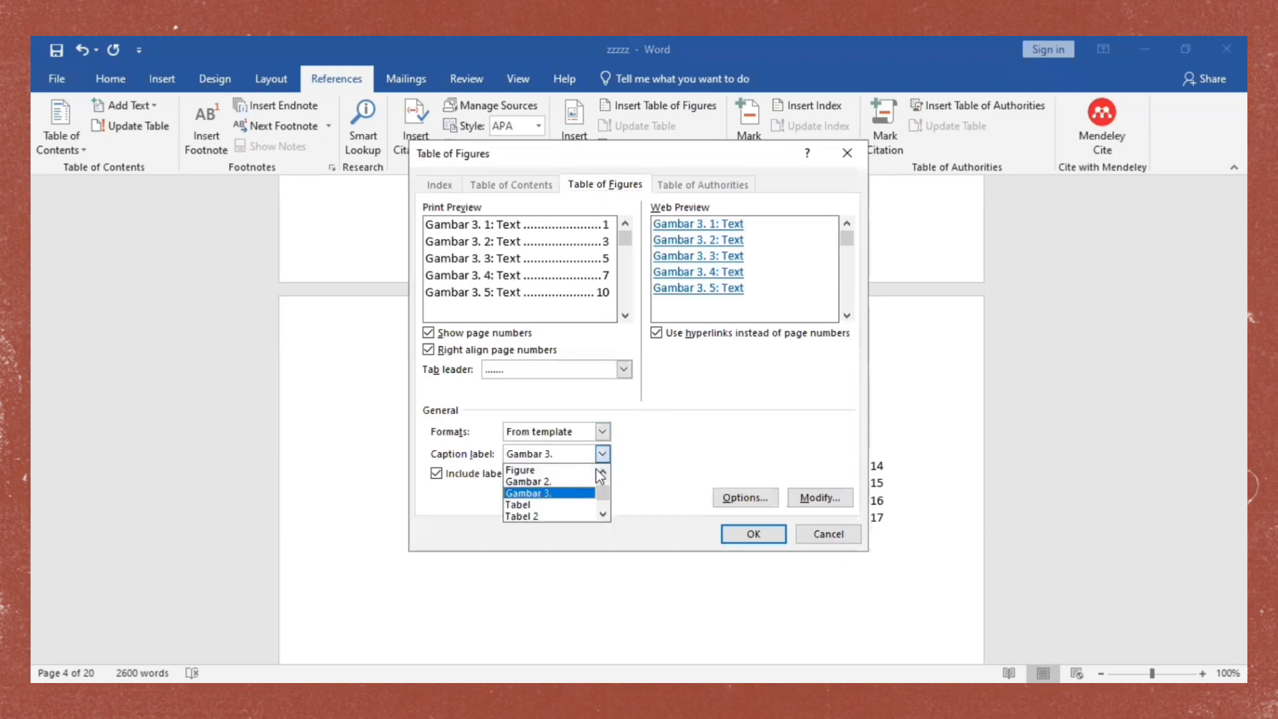
click(759, 532)
click(759, 533)
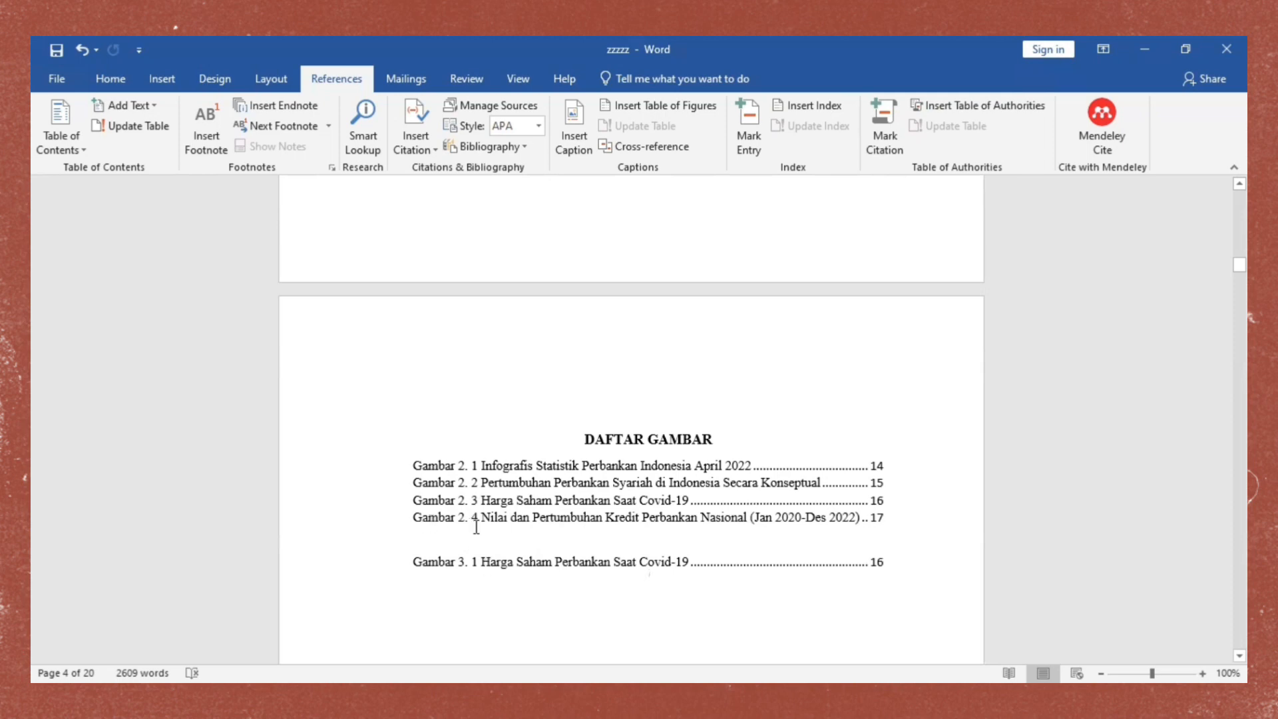
- Try removing the blank line between the two lists on the DAFTAR GAMBAR page, and undo it
click(886, 519)
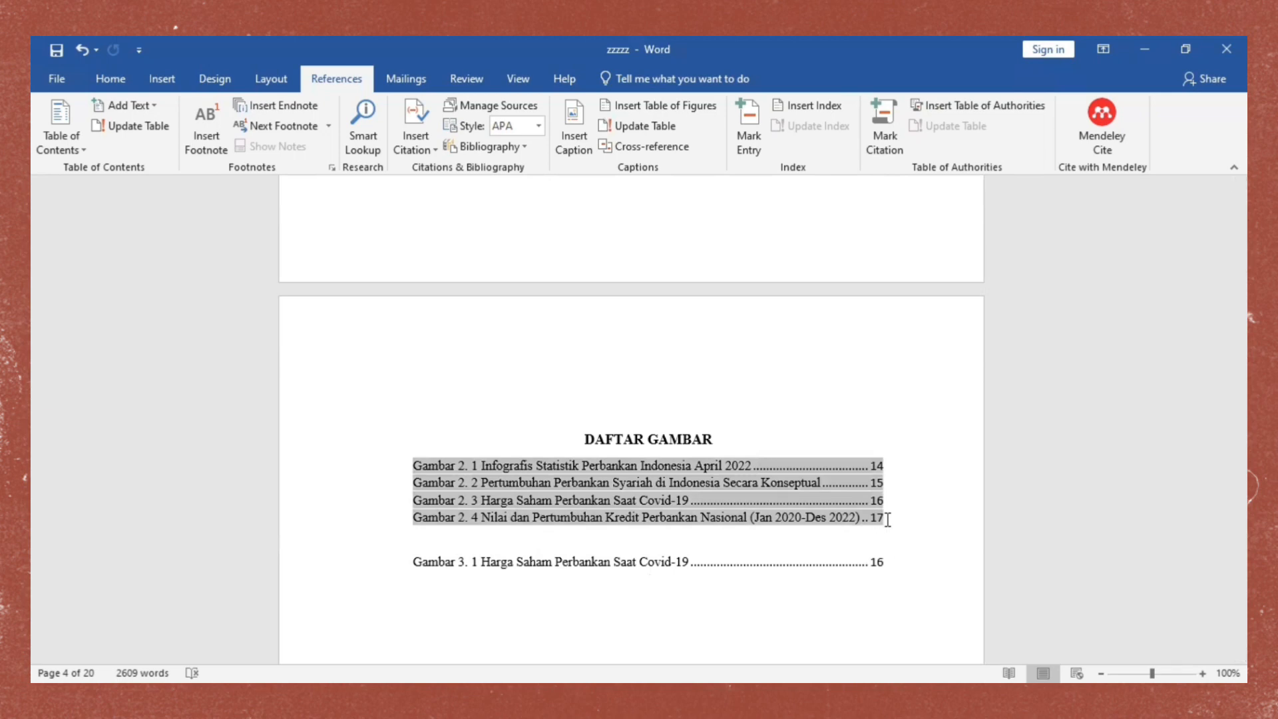
key(Delete)
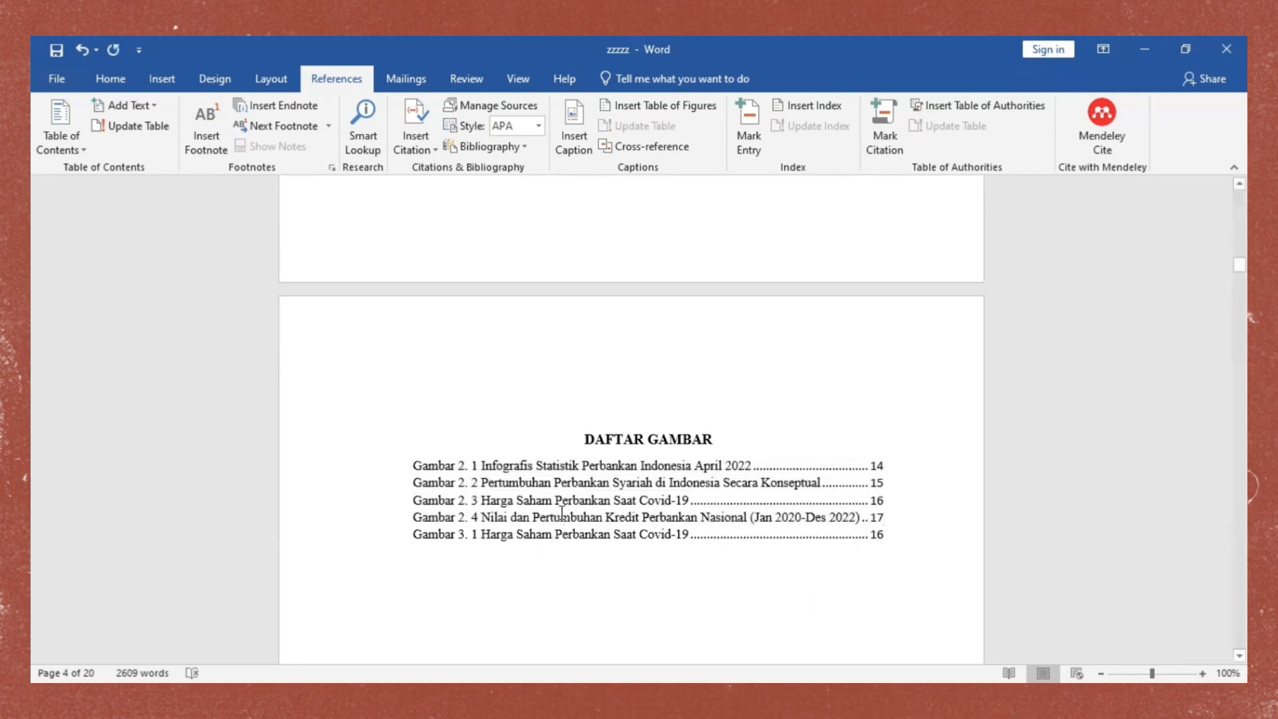
click(86, 45)
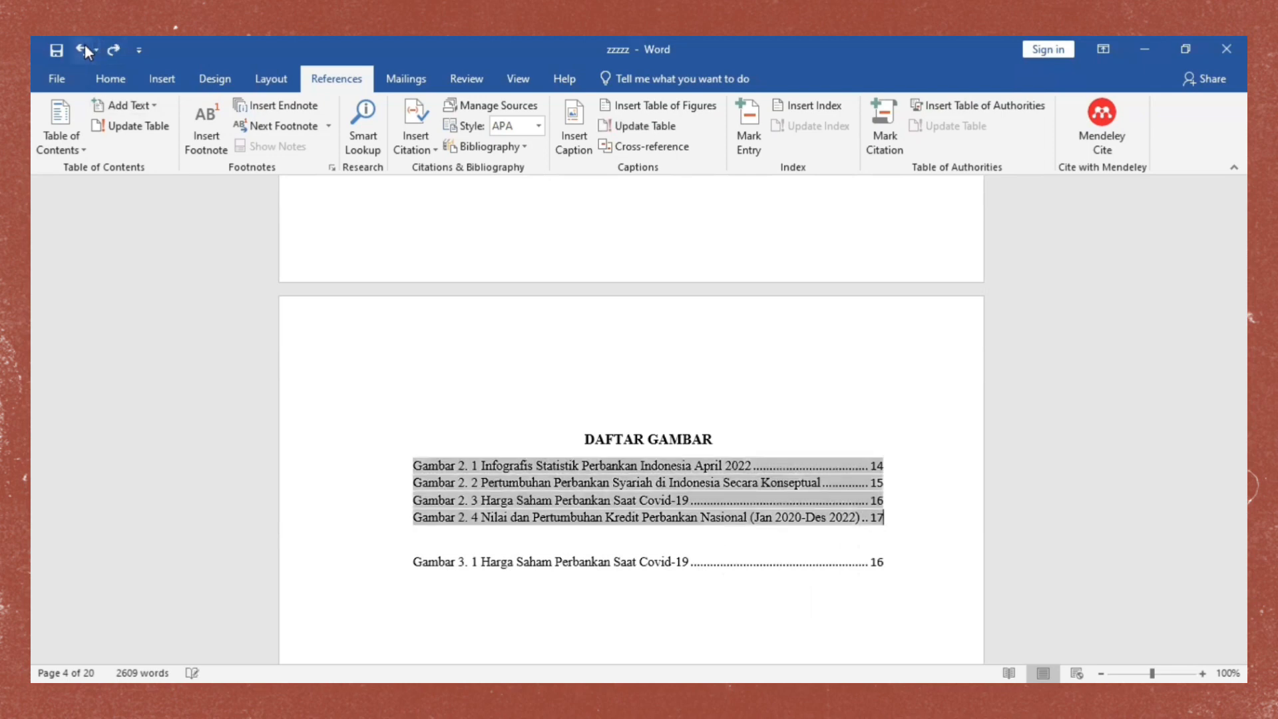
- Remove the blank line between the "Gambar 2." entries and the "Gambar 3." entry under DAFTAR GAMBAR
click(552, 539)
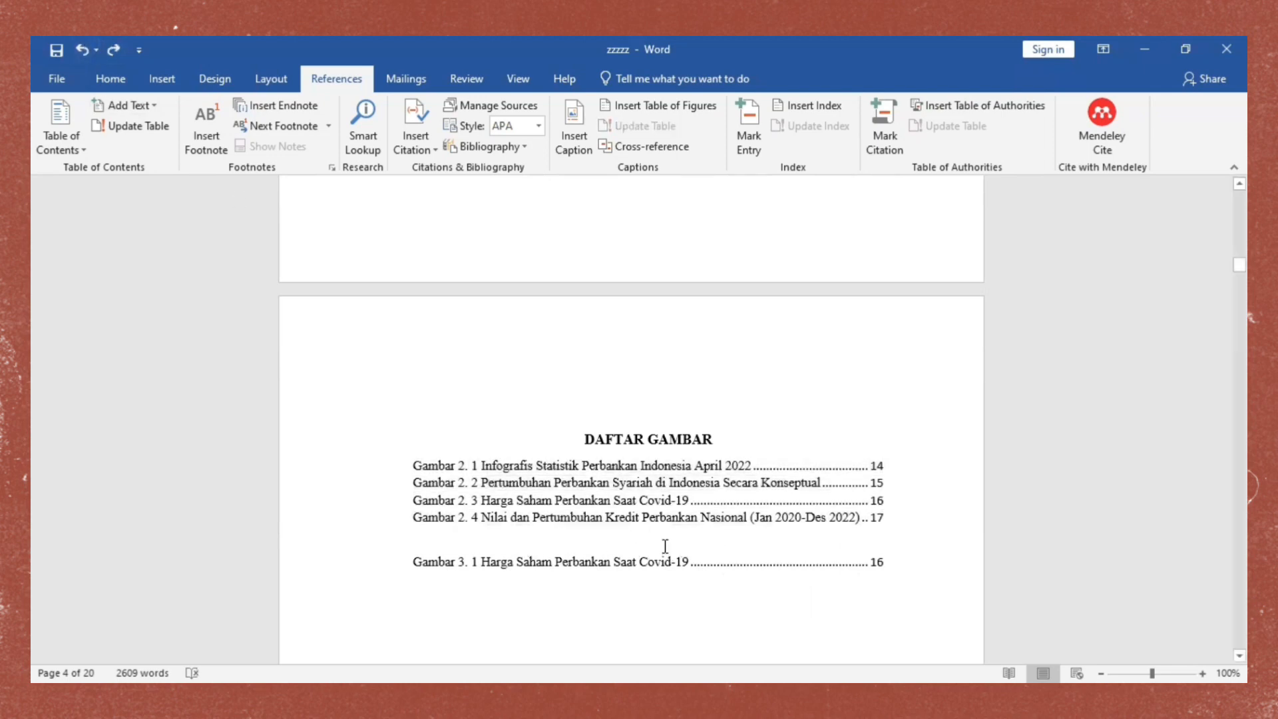
click(897, 518)
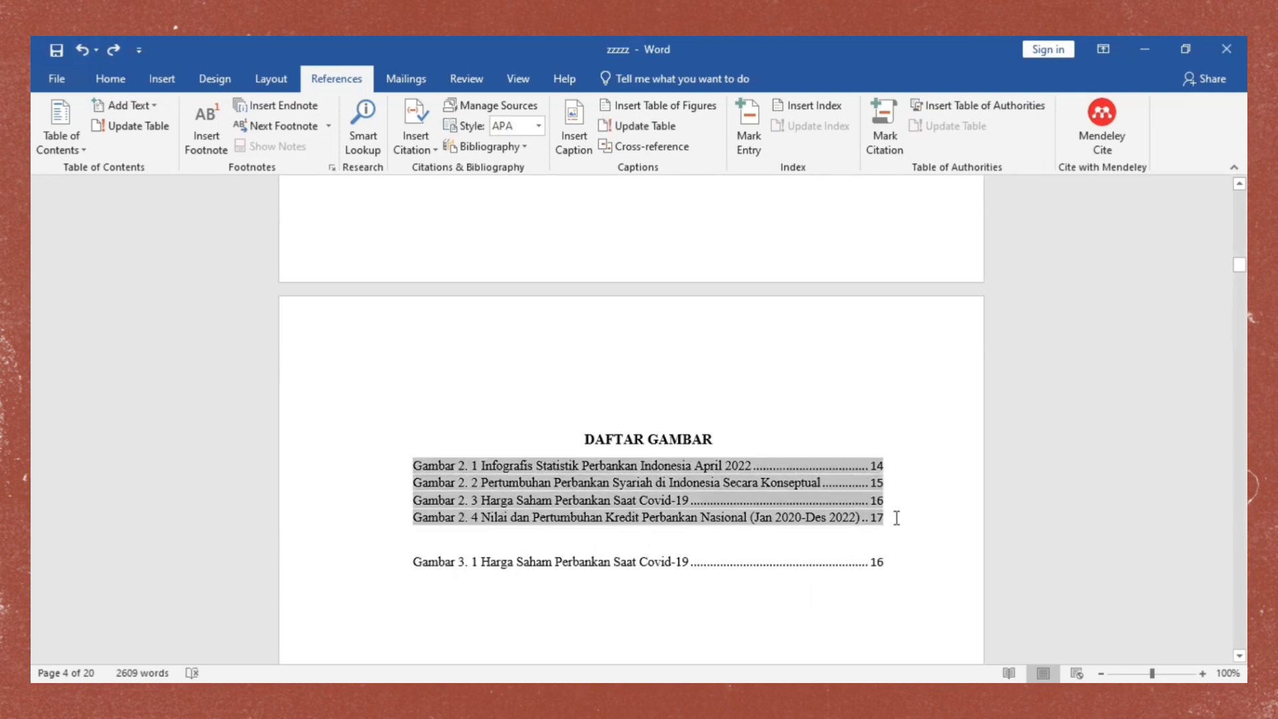
key(Delete)
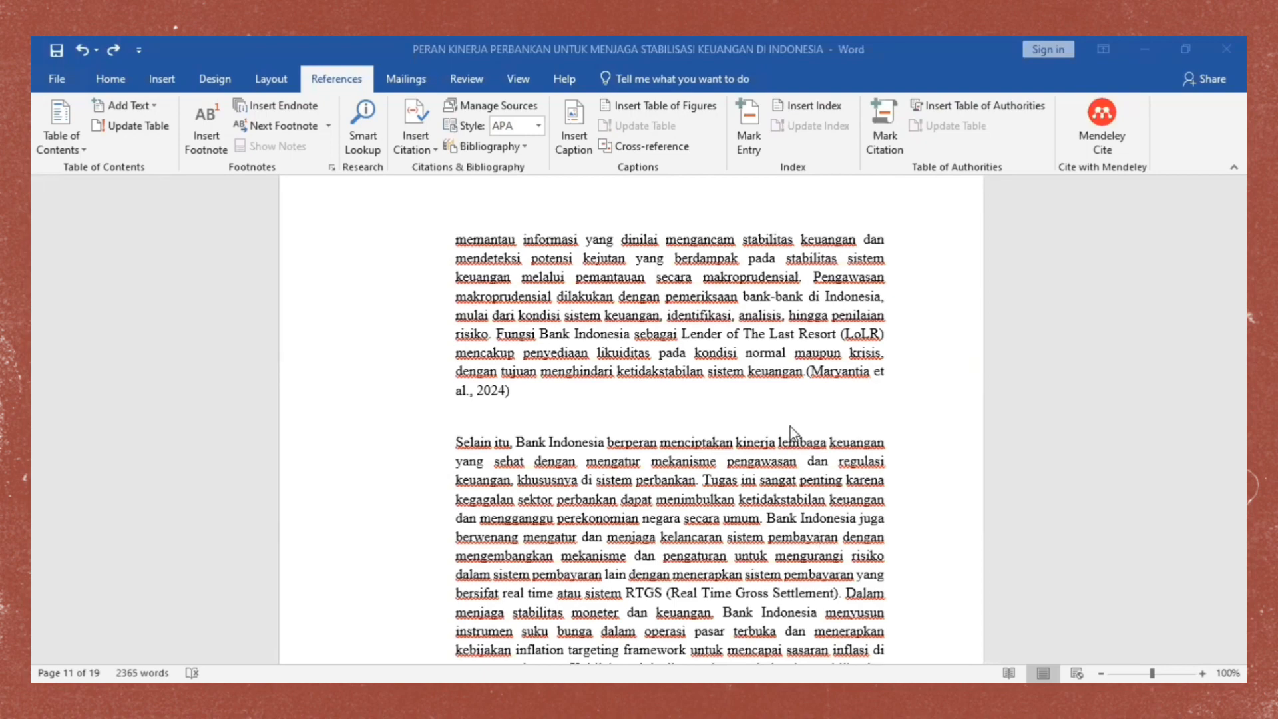
scroll(853, 430, down, 3)
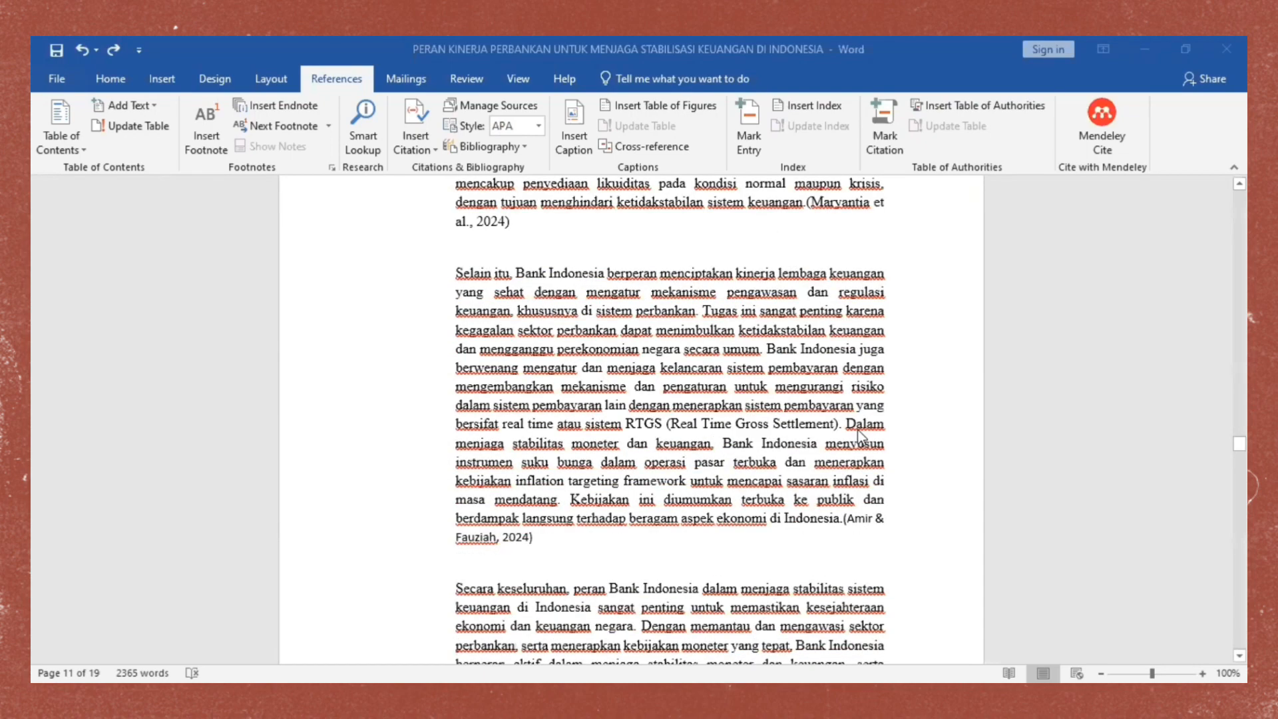
scroll(859, 436, down, 8)
scroll(856, 430, up, 10)
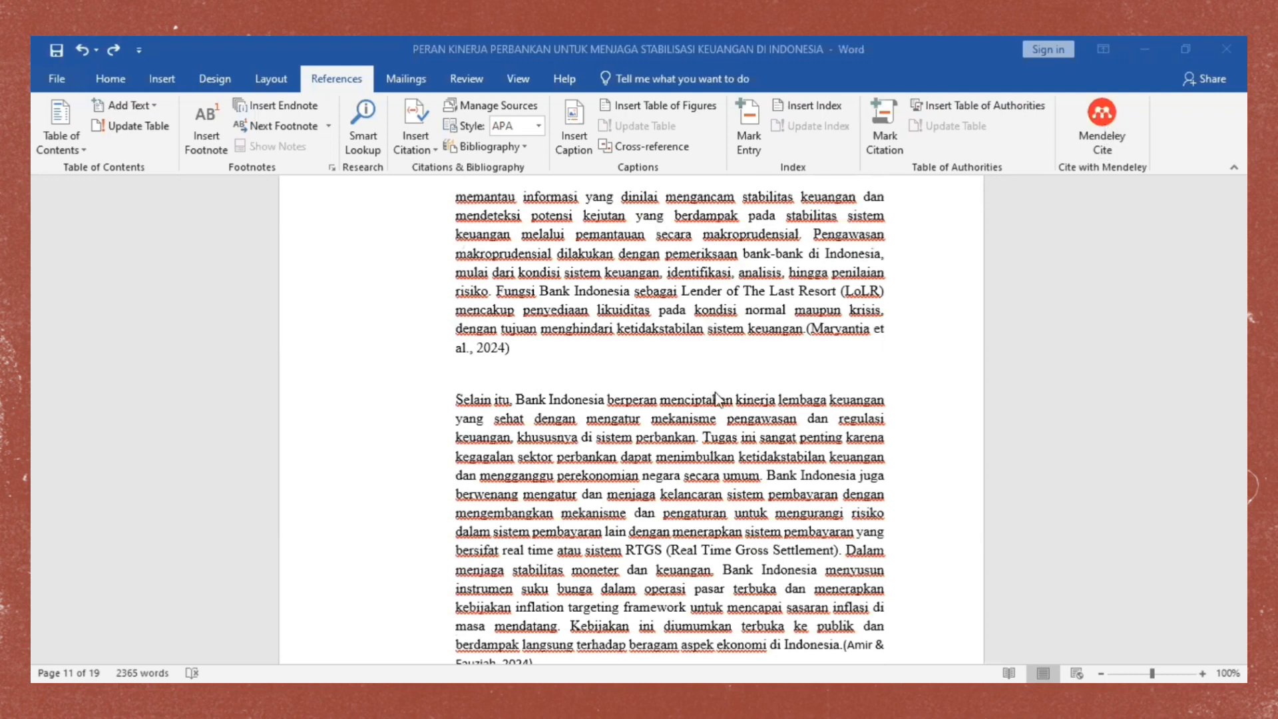
scroll(763, 426, down, 2)
scroll(771, 444, up, 1)
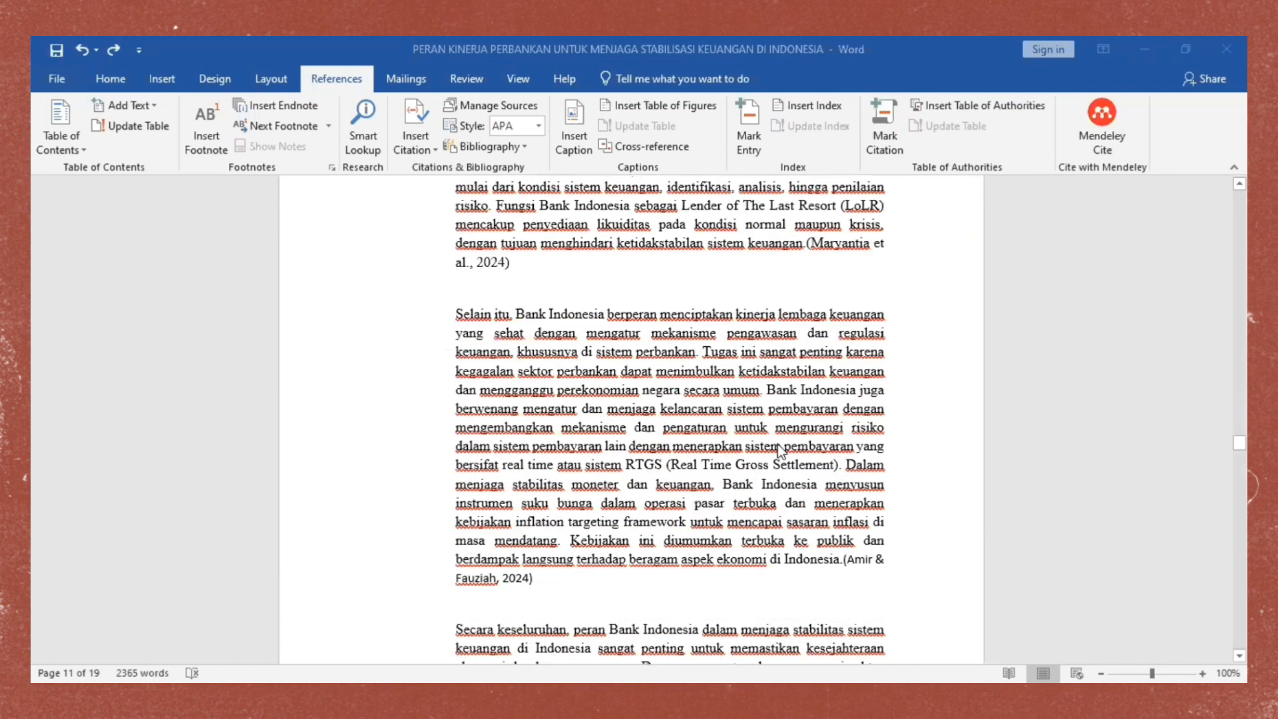
scroll(780, 451, up, 2)
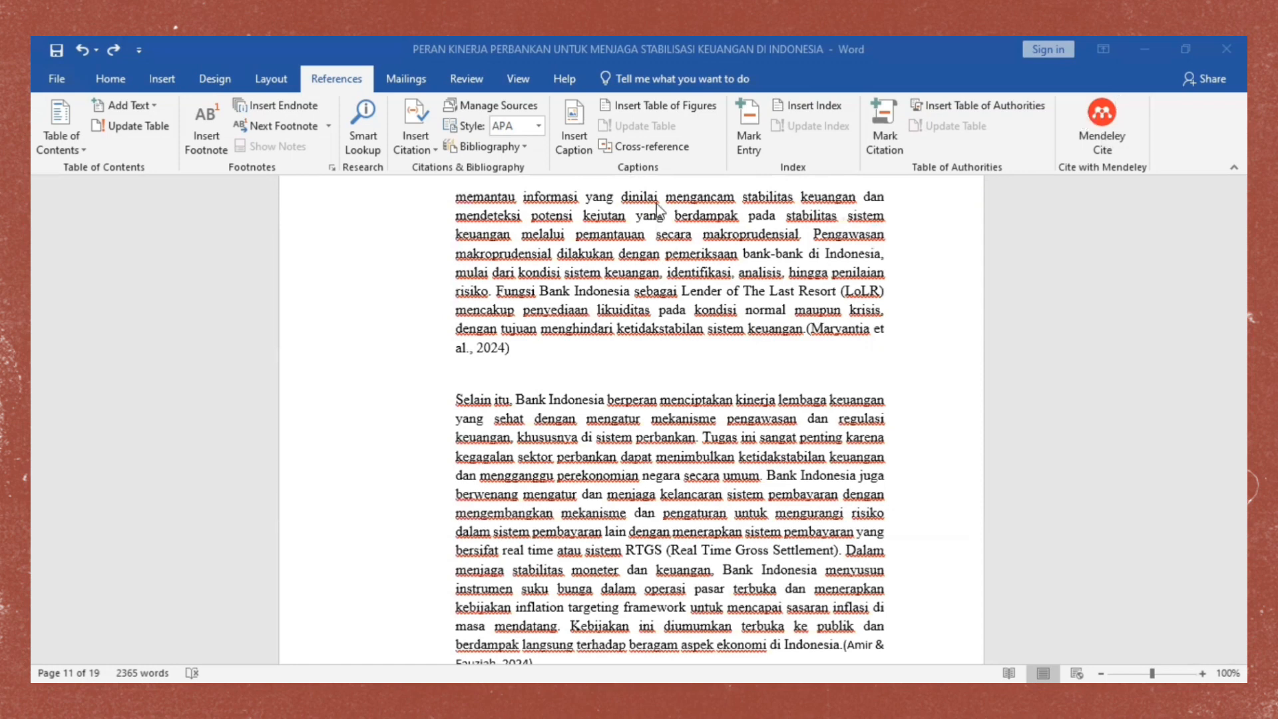
- Open Mendeley Cite and look through all references in the library
click(1103, 136)
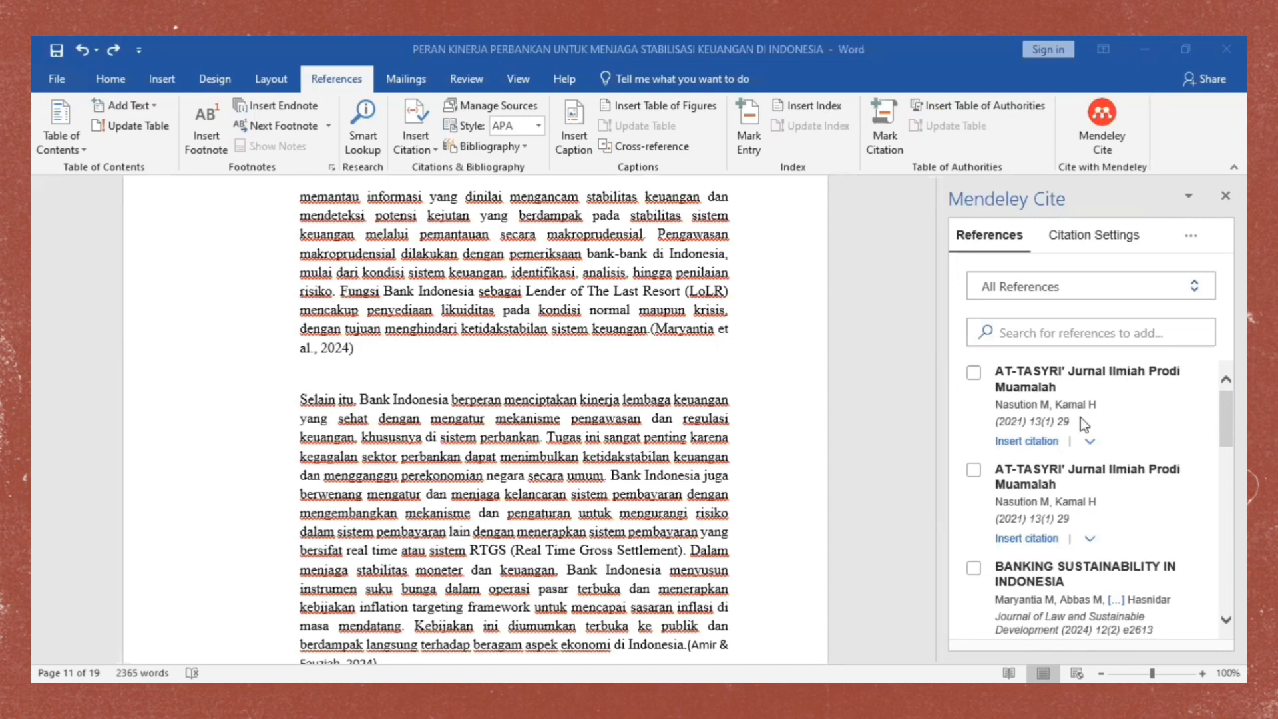
scroll(1104, 436, down, 3)
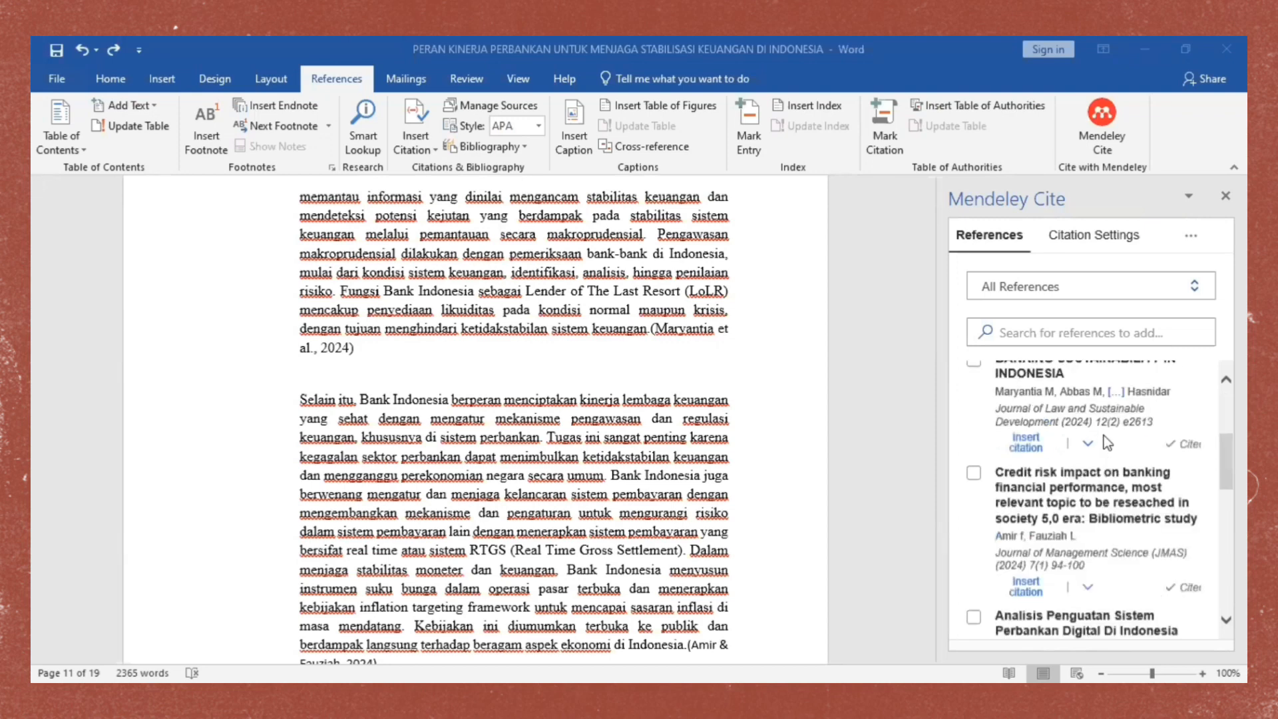
scroll(1104, 435, down, 3)
scroll(1105, 436, up, 5)
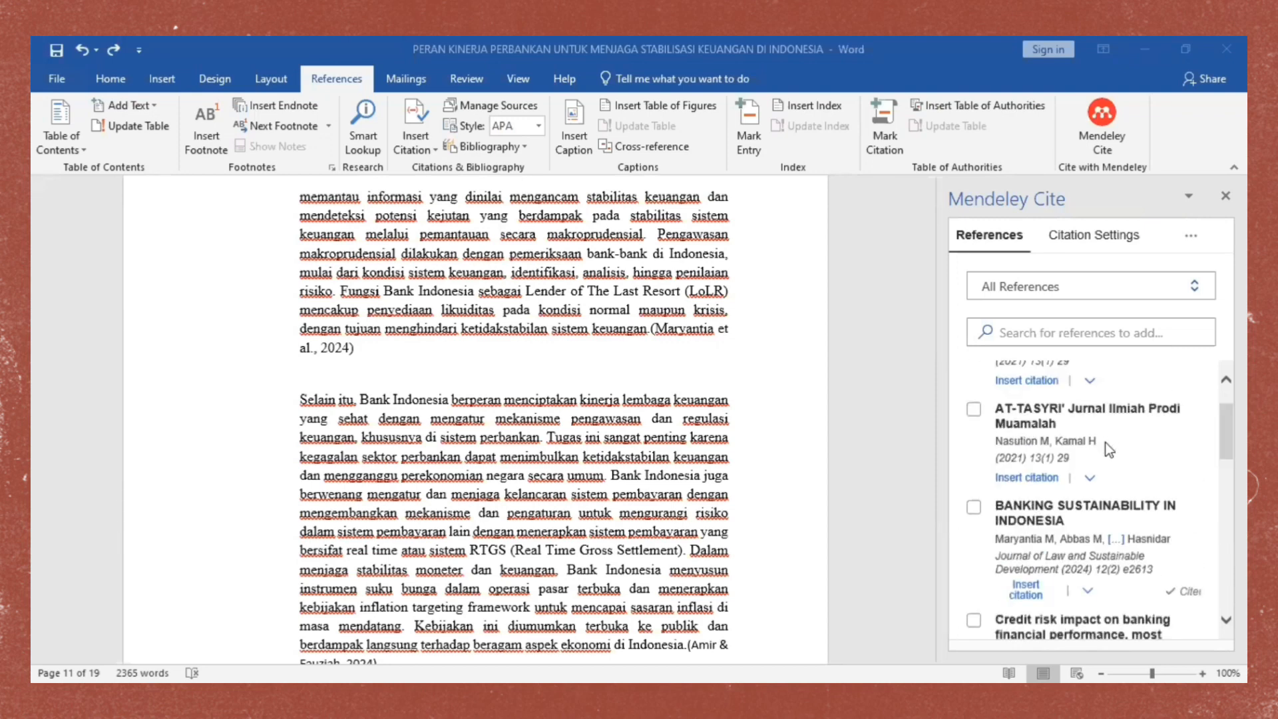
scroll(1105, 442, down, 4)
scroll(1106, 442, down, 4)
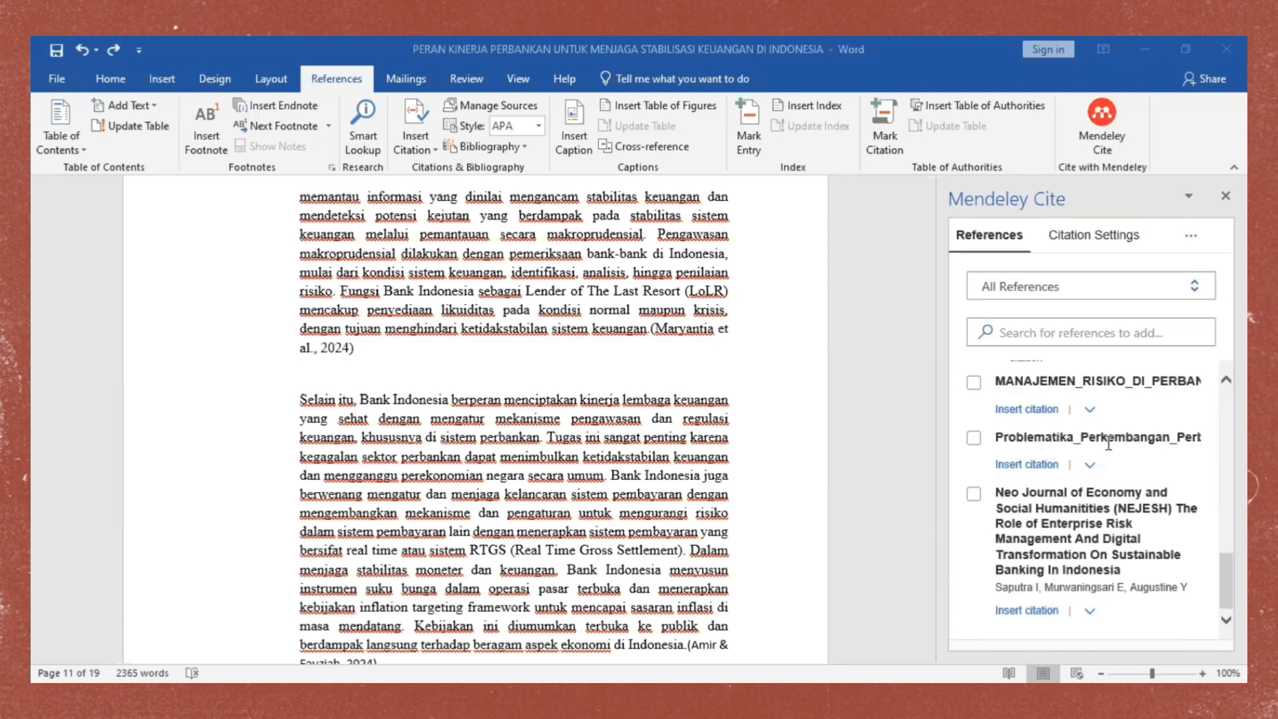
scroll(1108, 443, up, 5)
scroll(1108, 445, up, 1)
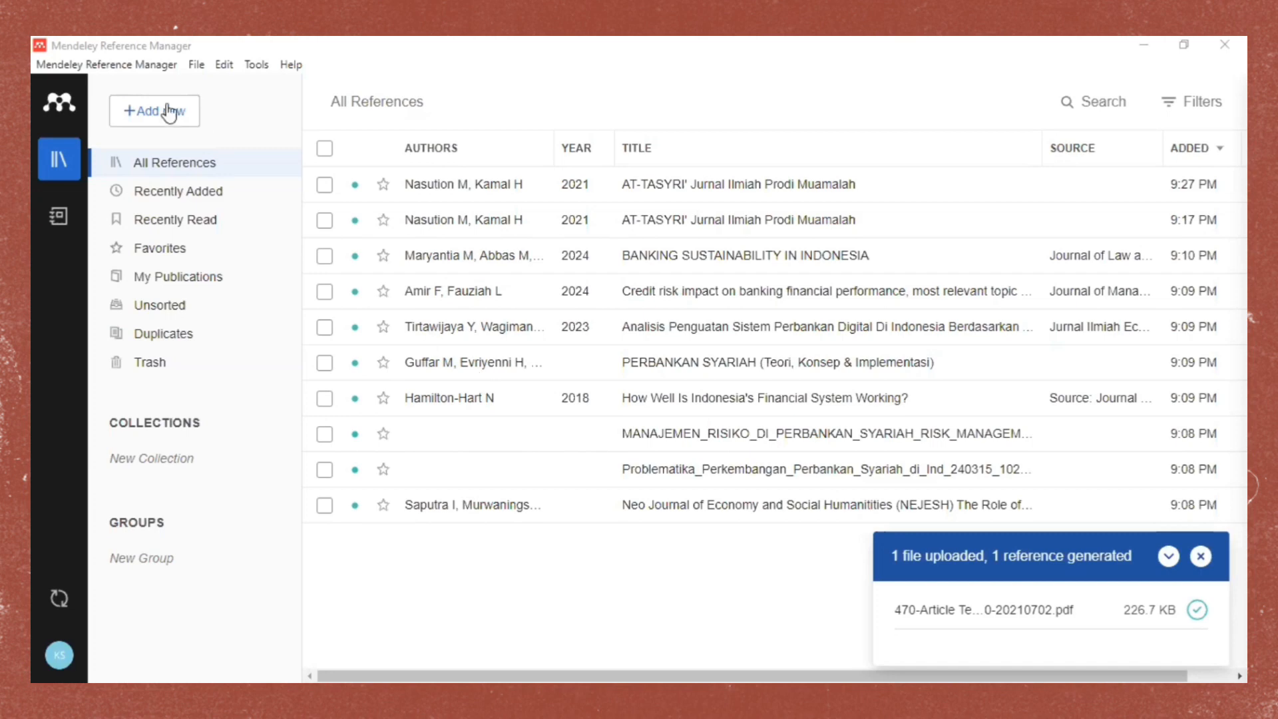
- In Mendeley Reference Manager, add the Dummy_Ebook_PerbankanSyariah PDF from Downloads as a new reference
click(145, 109)
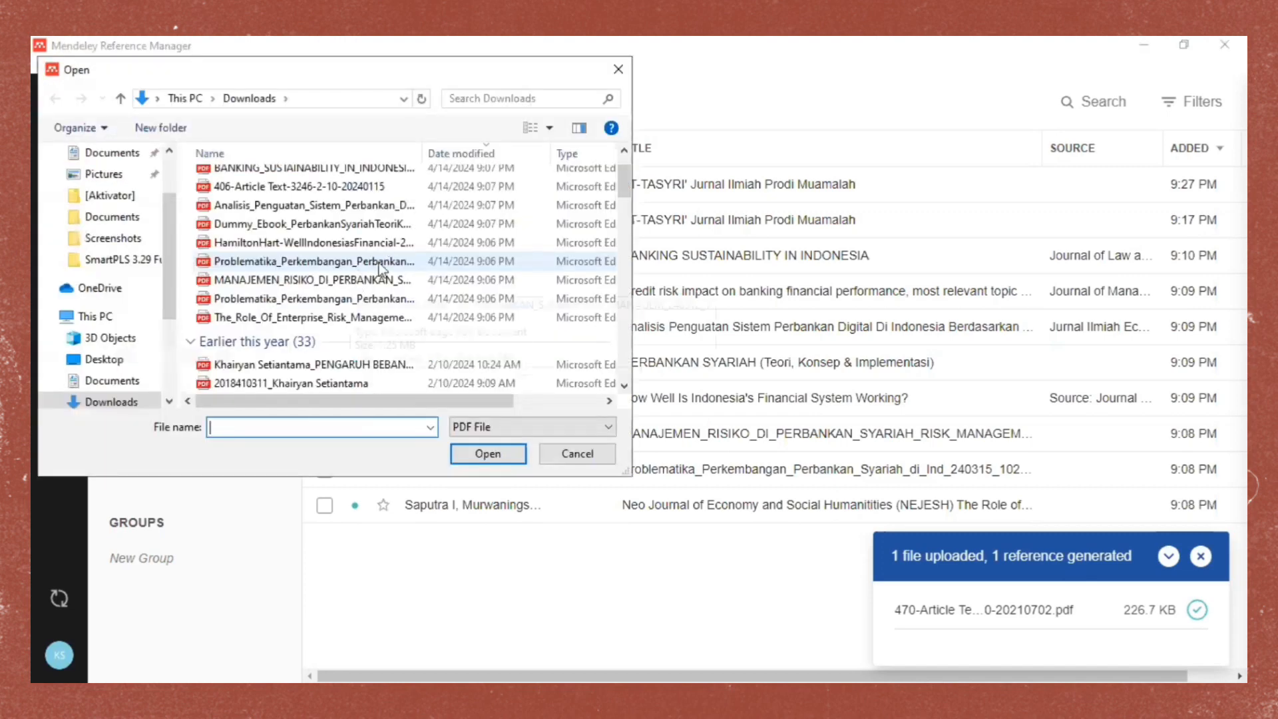
scroll(380, 268, down, 2)
scroll(305, 285, up, 3)
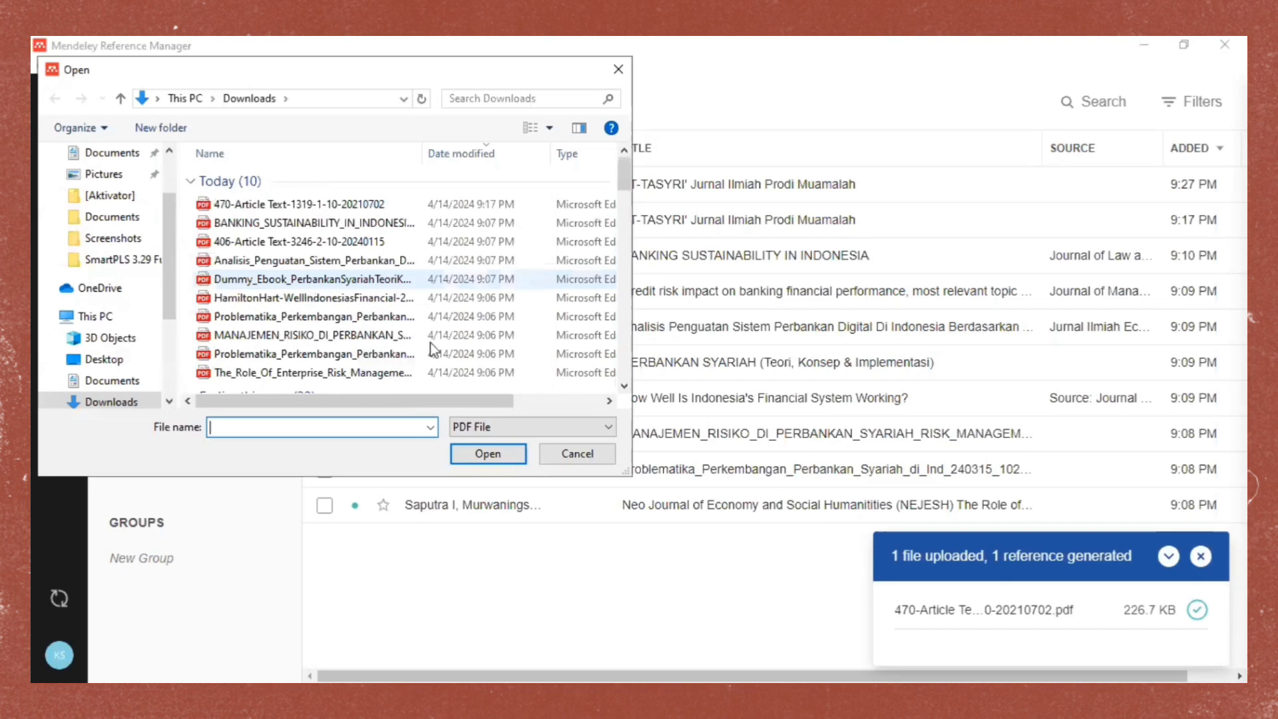
click(305, 280)
click(487, 454)
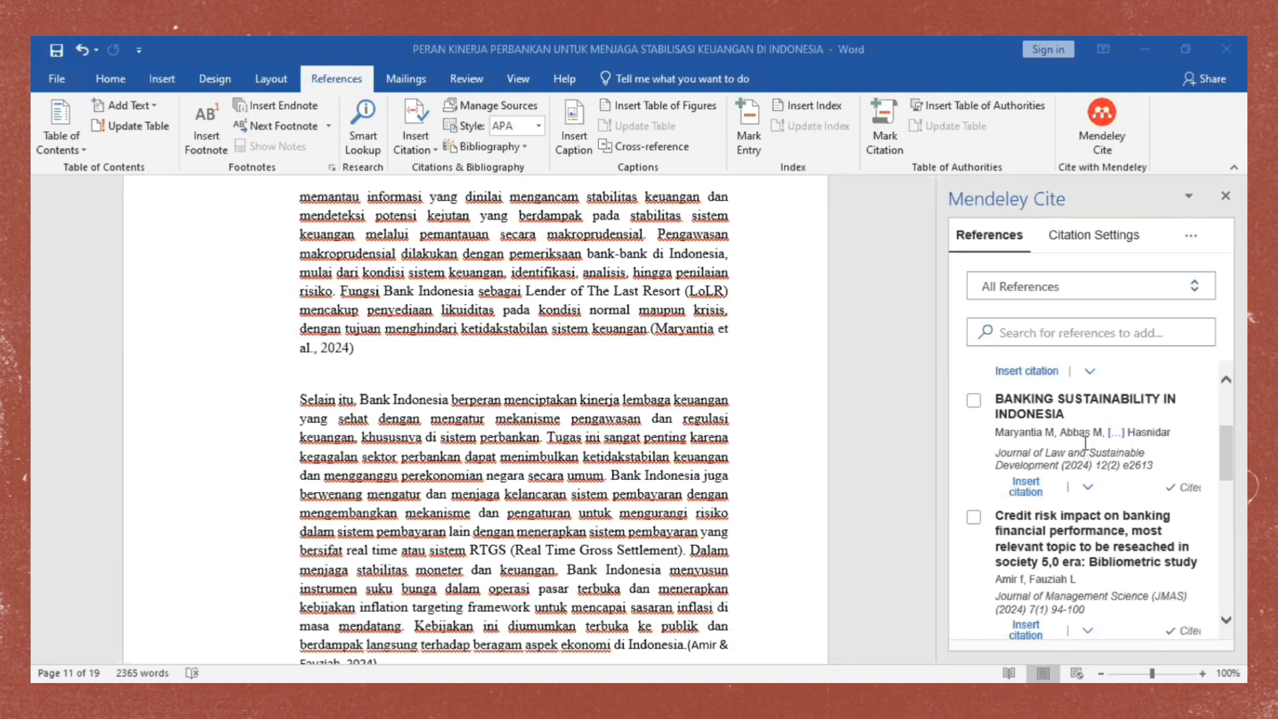
- Insert a Mendeley citation to the second "AT-TASYRI' Jurnal Ilmiah Prodi Muamalah" reference after "khususnya di sistem perbankan." in the "Selain itu" paragraph
scroll(1085, 442, up, 1)
scroll(1085, 442, up, 1)
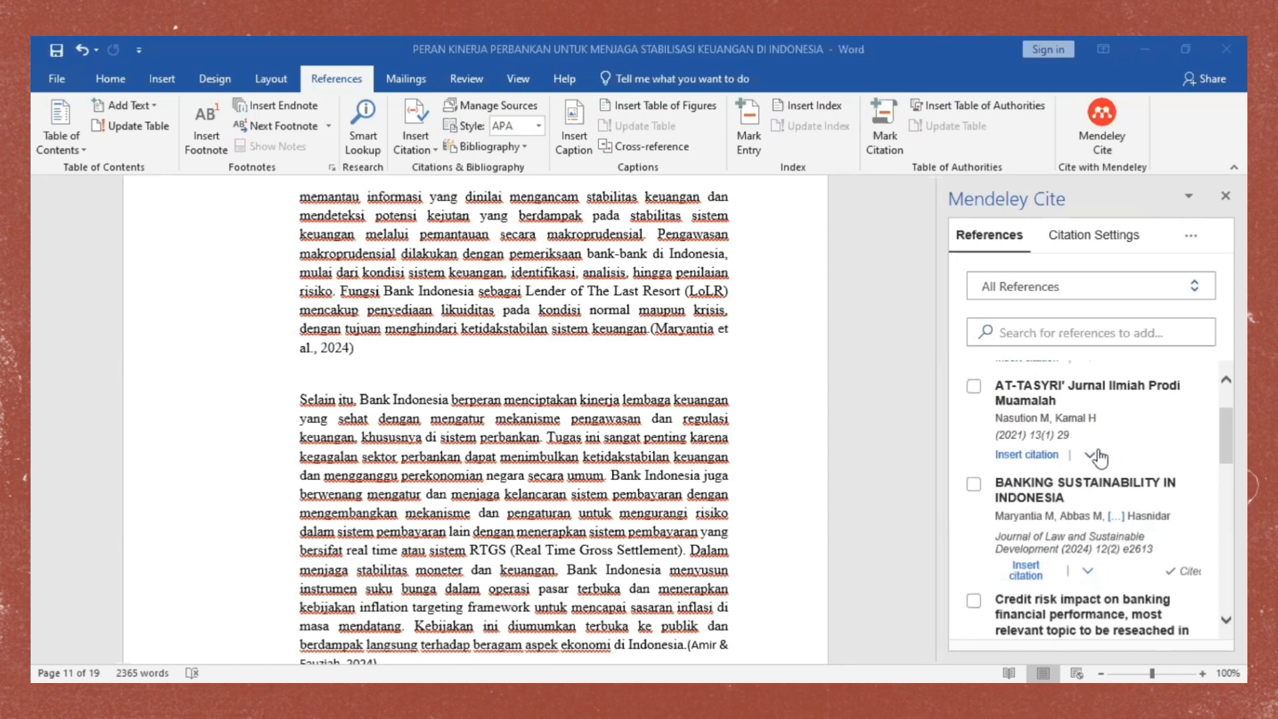
scroll(616, 436, down, 2)
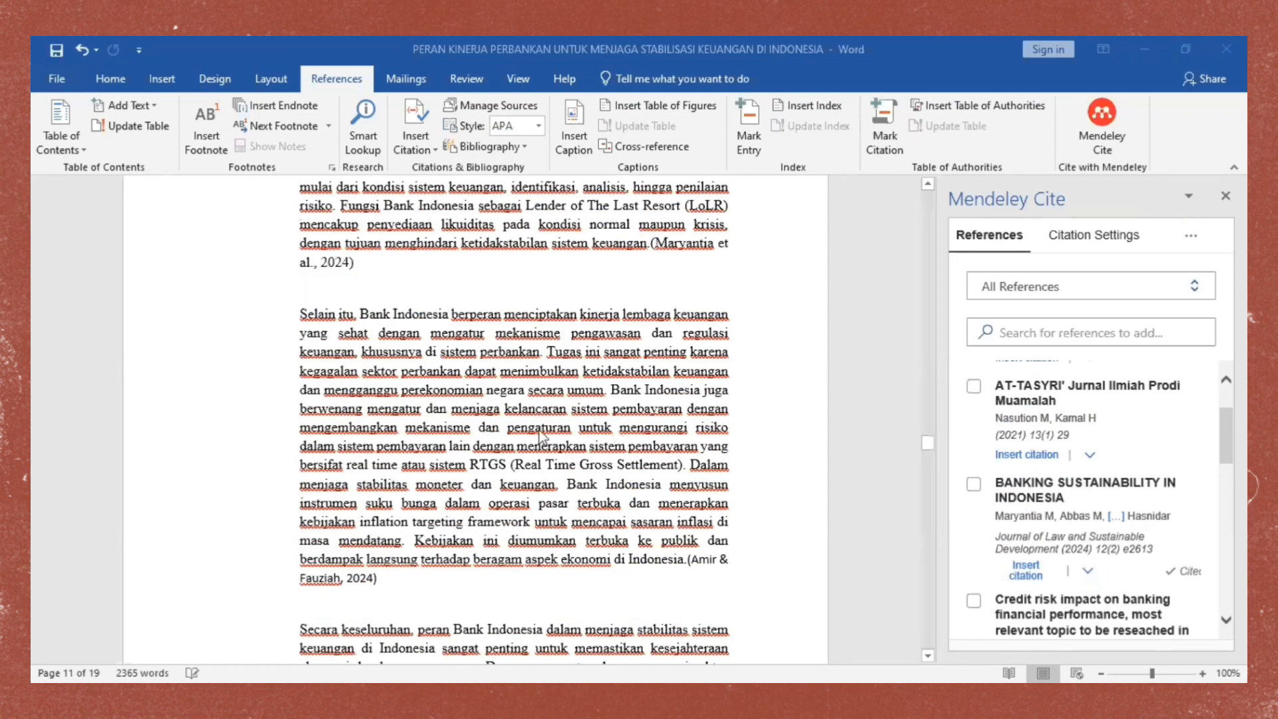
click(550, 354)
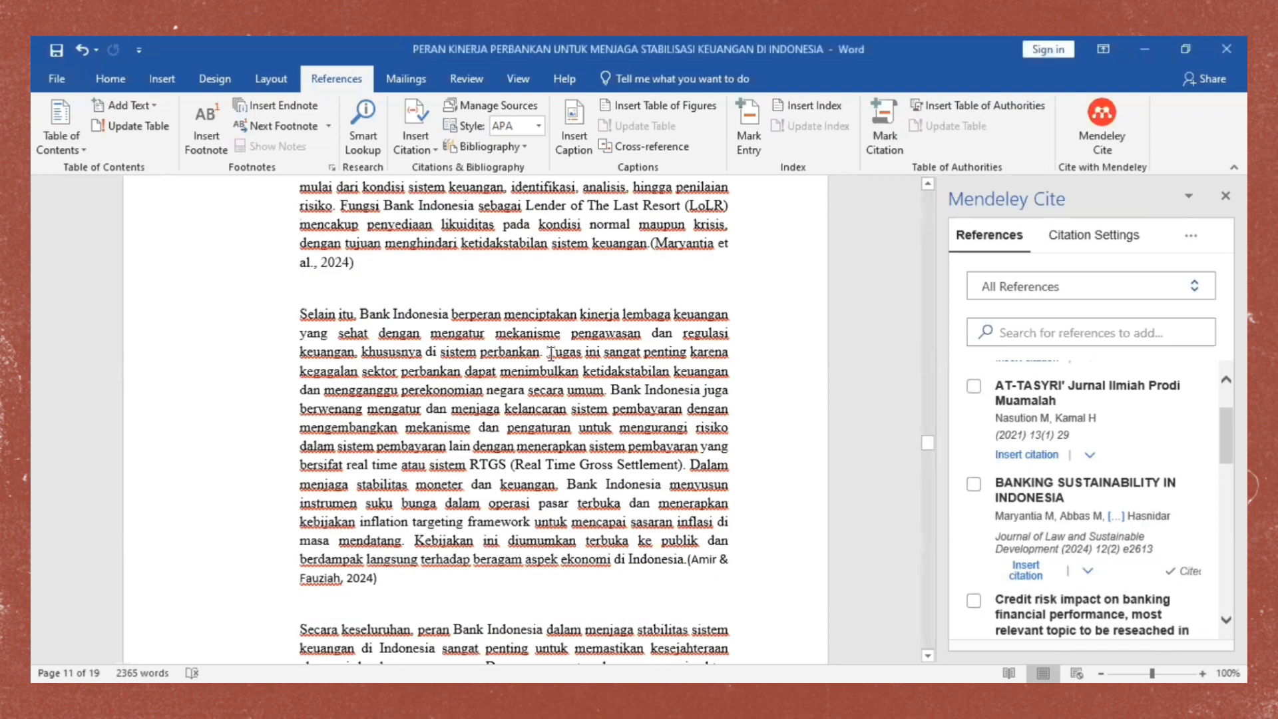
scroll(1100, 518, down, 1)
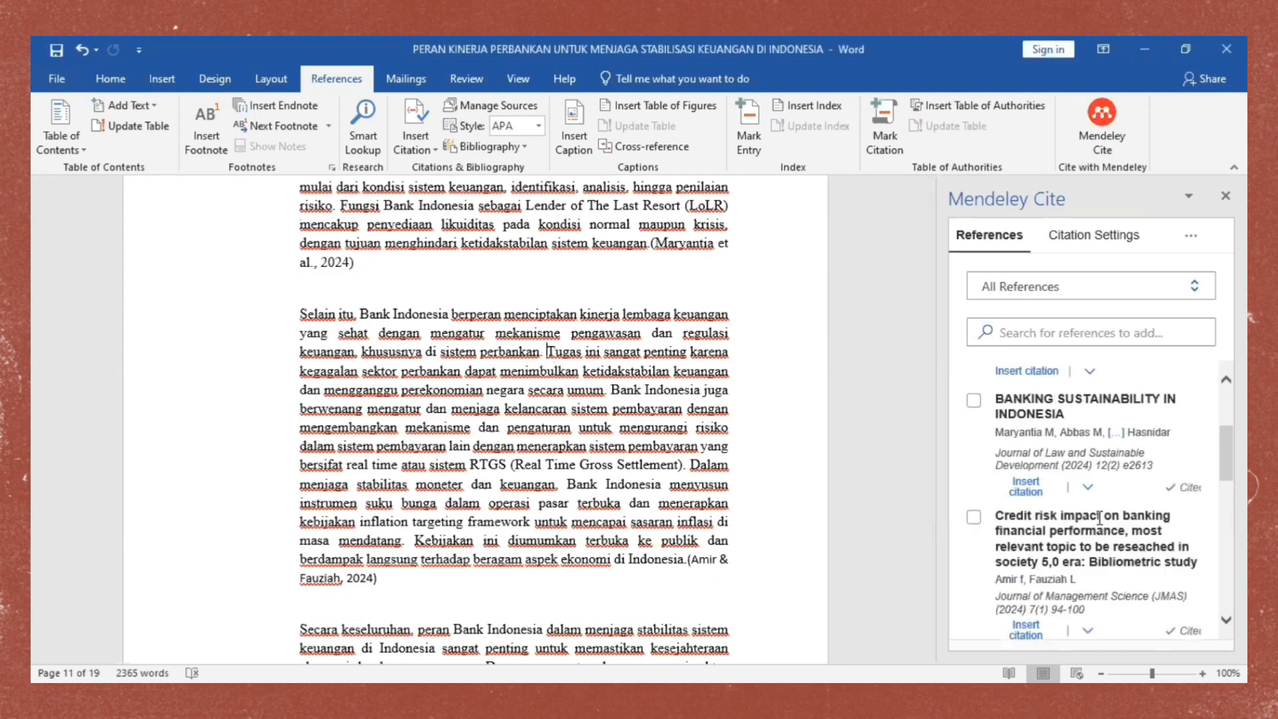
scroll(1100, 518, down, 1)
scroll(1099, 526, up, 2)
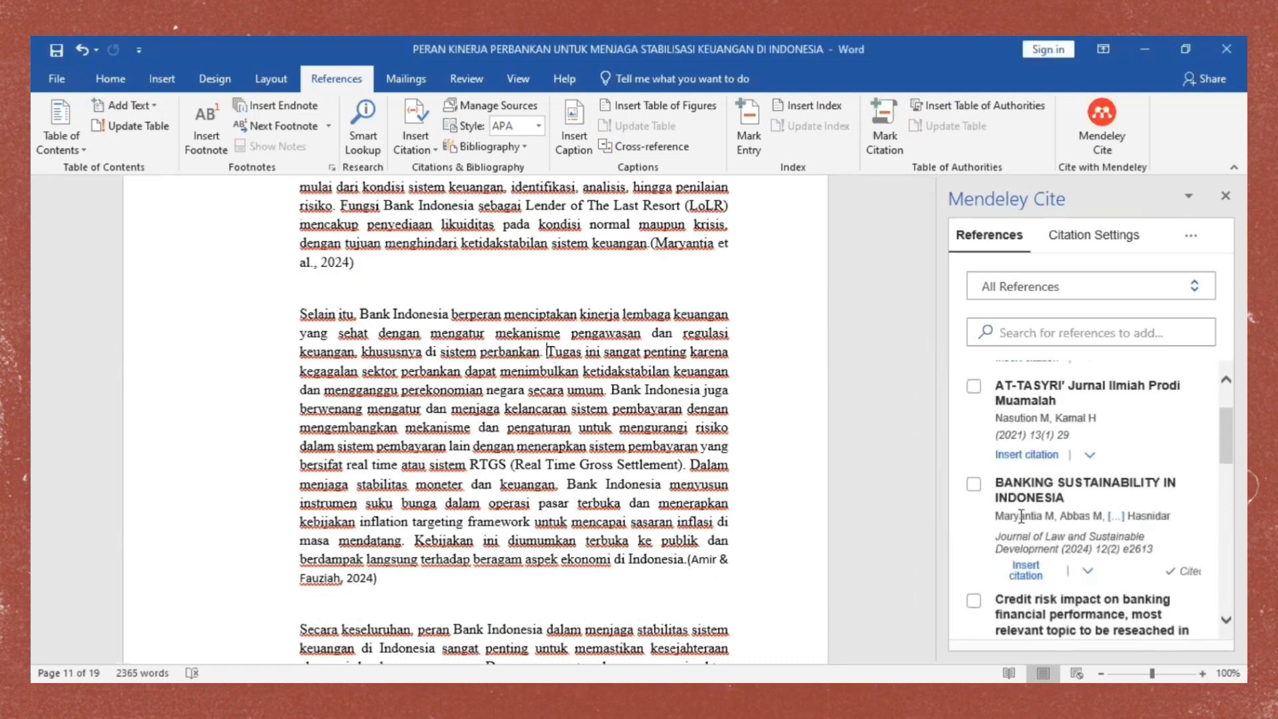
scroll(997, 445, up, 1)
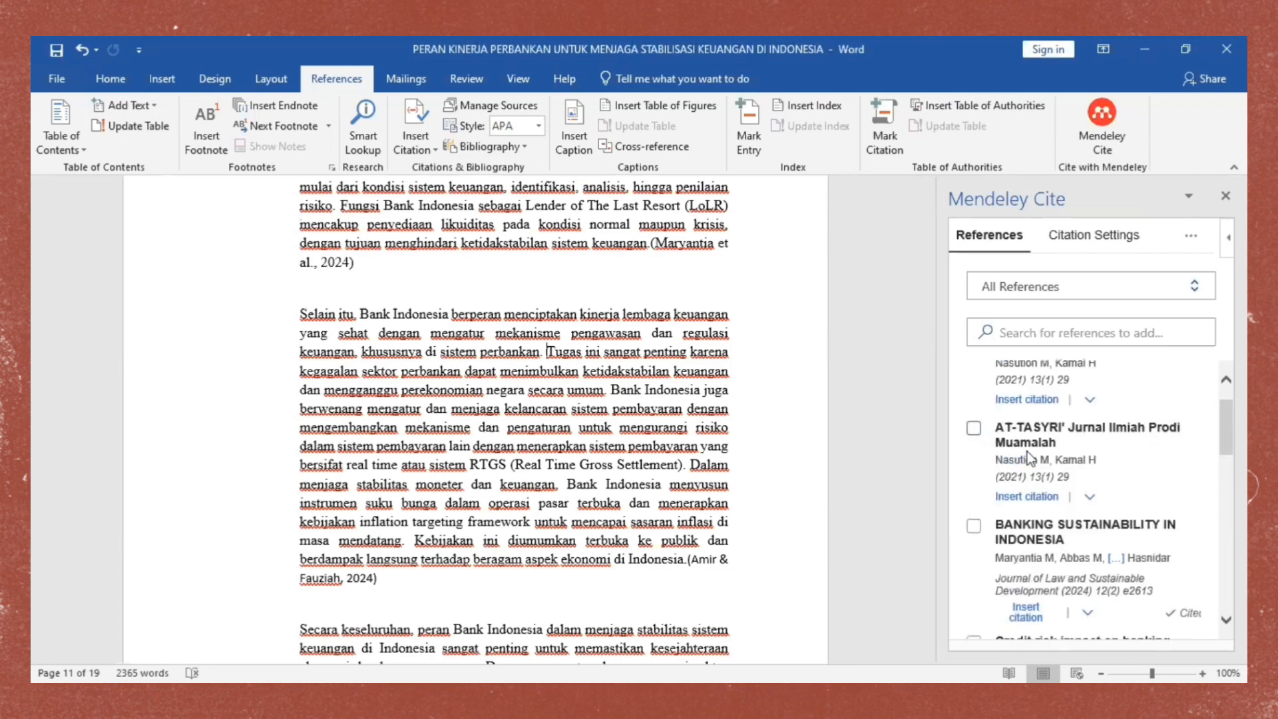
click(975, 432)
click(1038, 629)
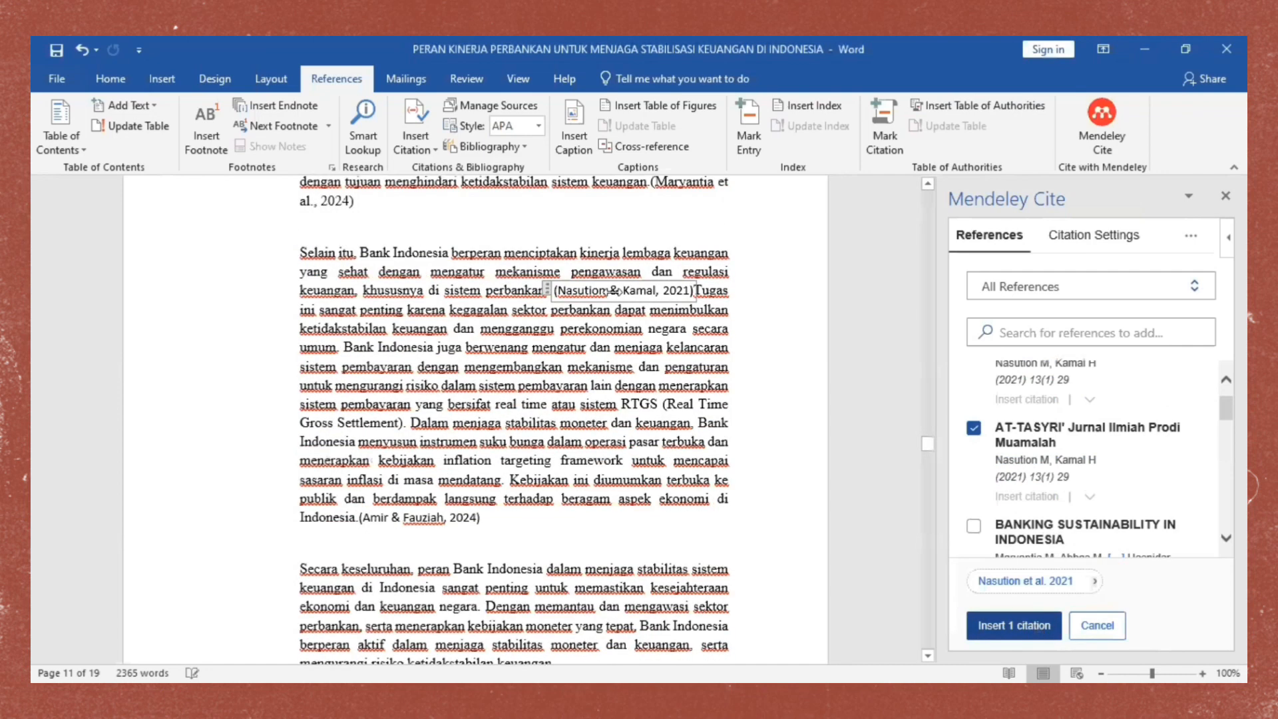
- Format the new in-text citation in Times New Roman, size 12, and add a full stop after it
click(555, 290)
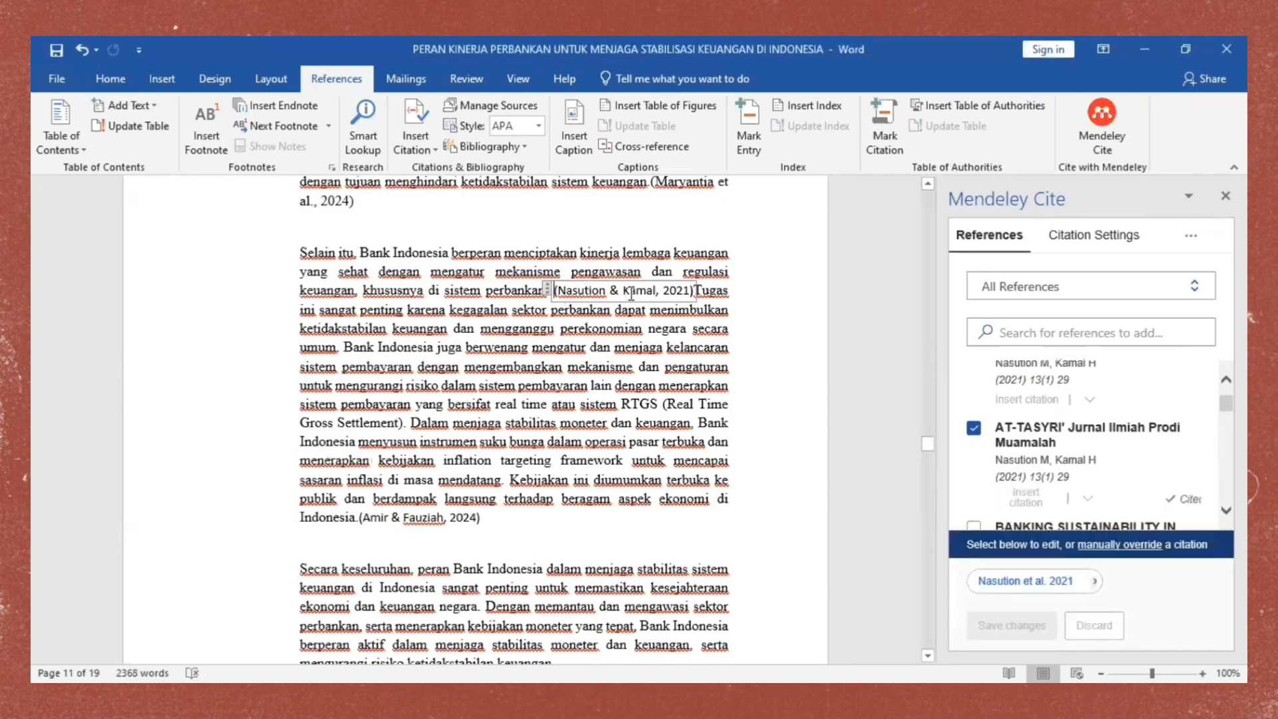
drag(556, 291, 690, 292)
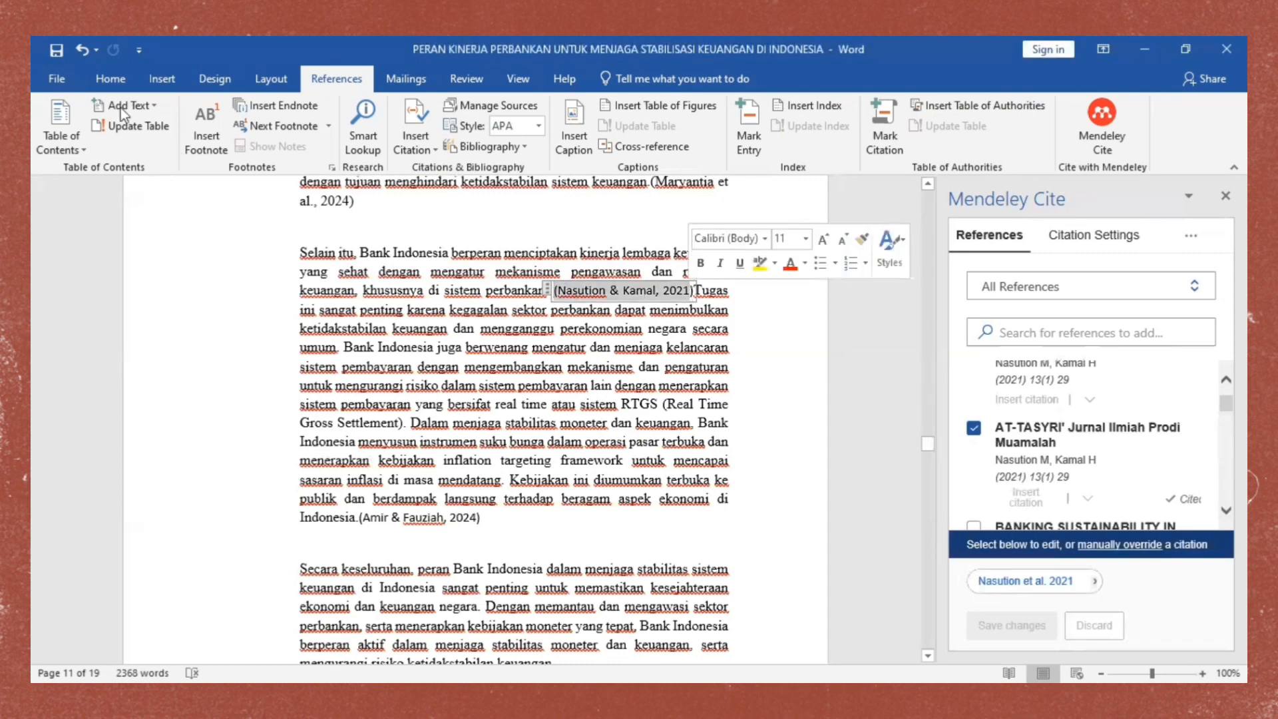
click(111, 78)
click(252, 113)
click(277, 216)
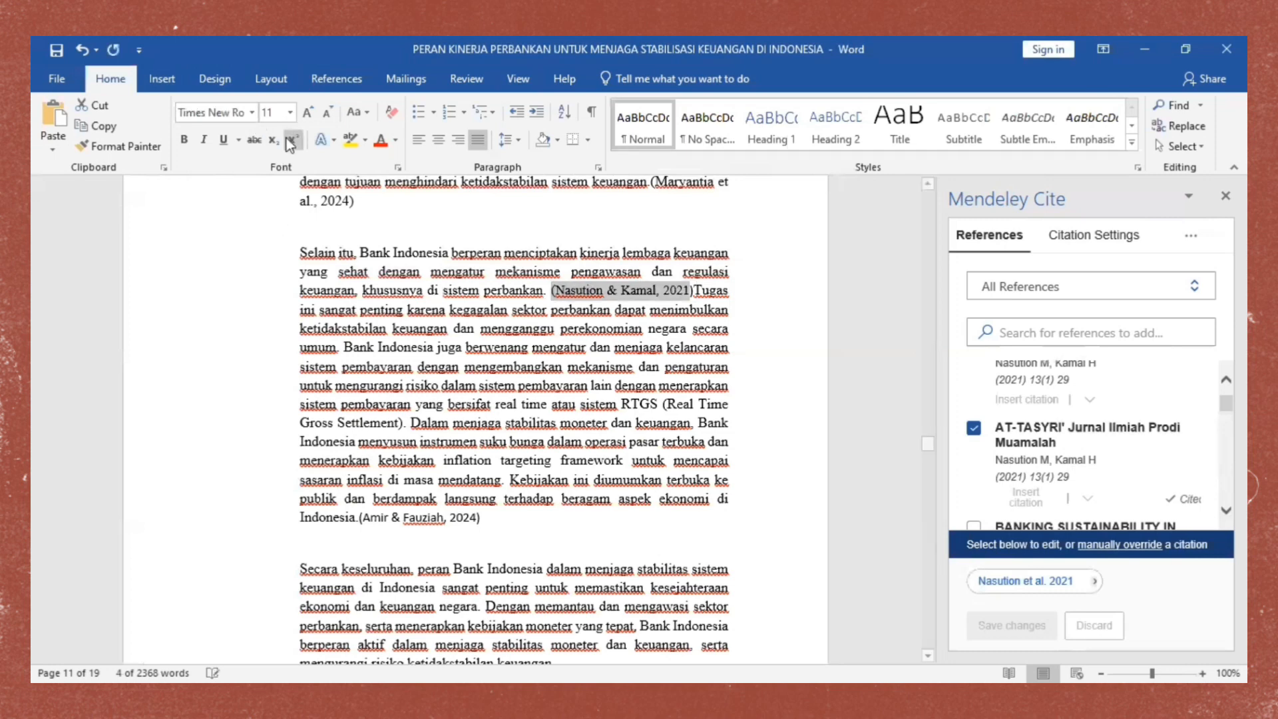
click(291, 112)
click(274, 200)
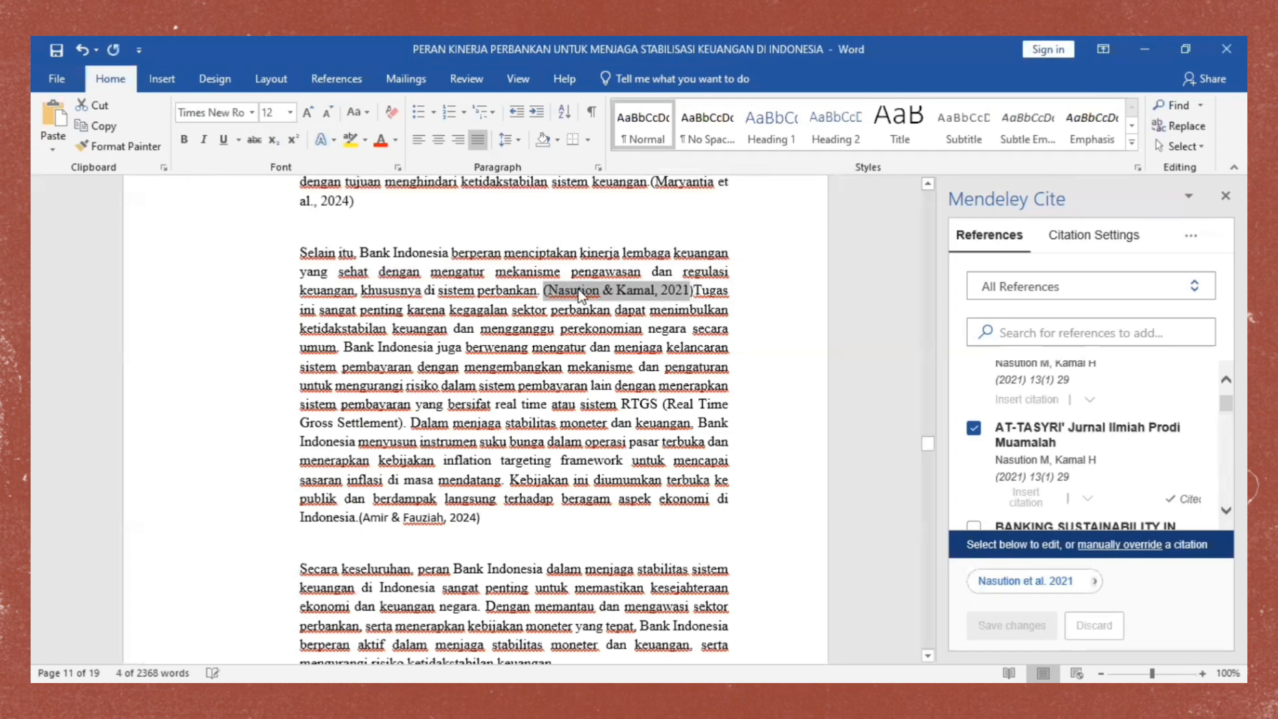
click(696, 291)
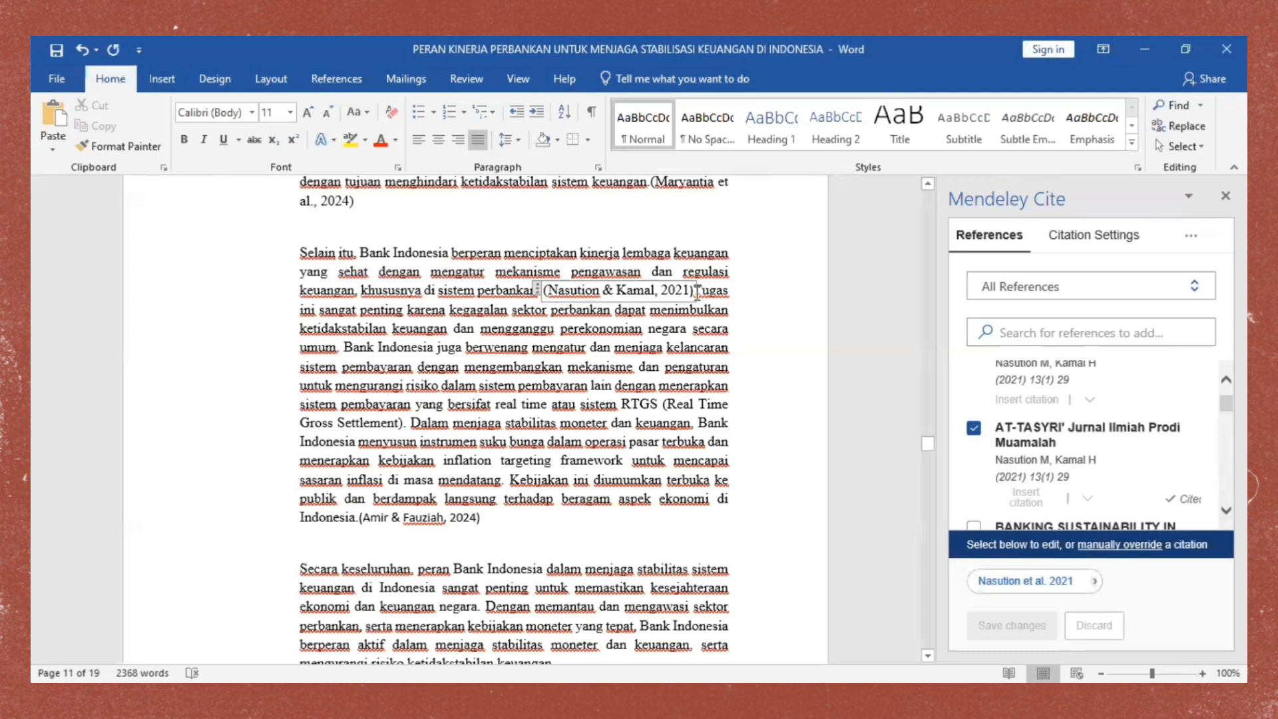
text(.)
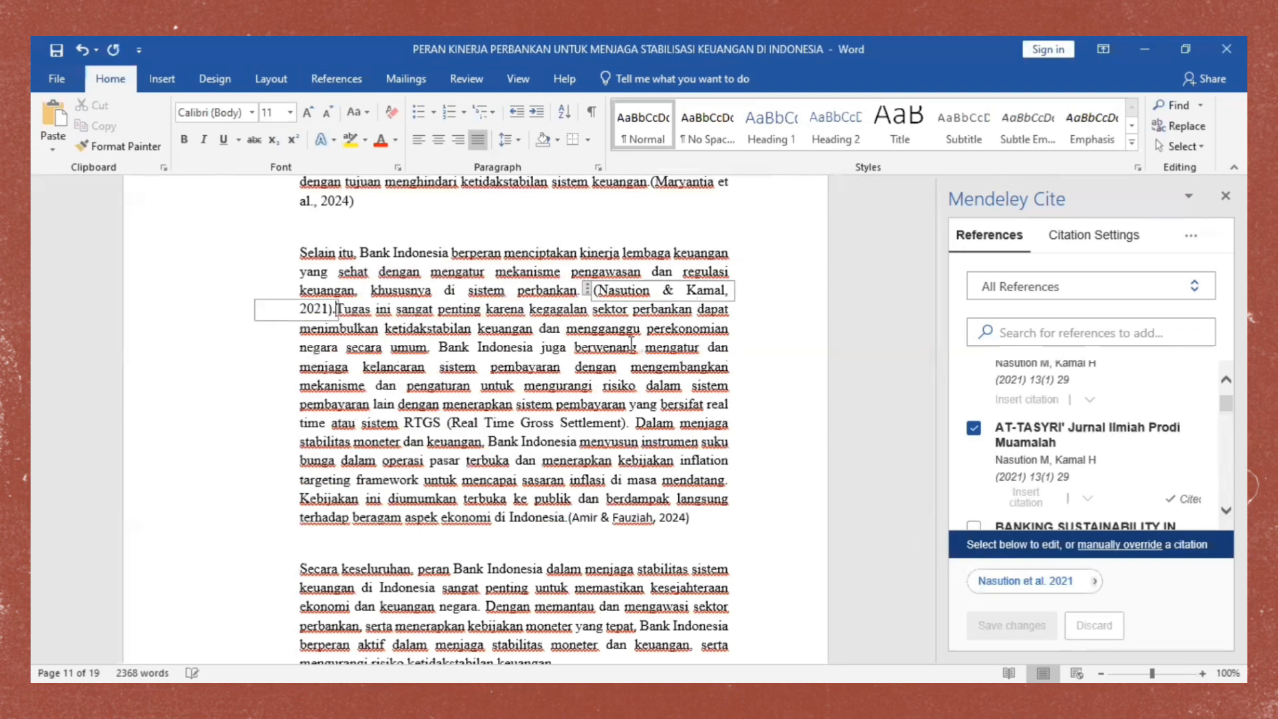
- Go to the DAFTAR PUSTAKA page at the document's end and place the cursor on the line below its heading
scroll(569, 440, down, 4)
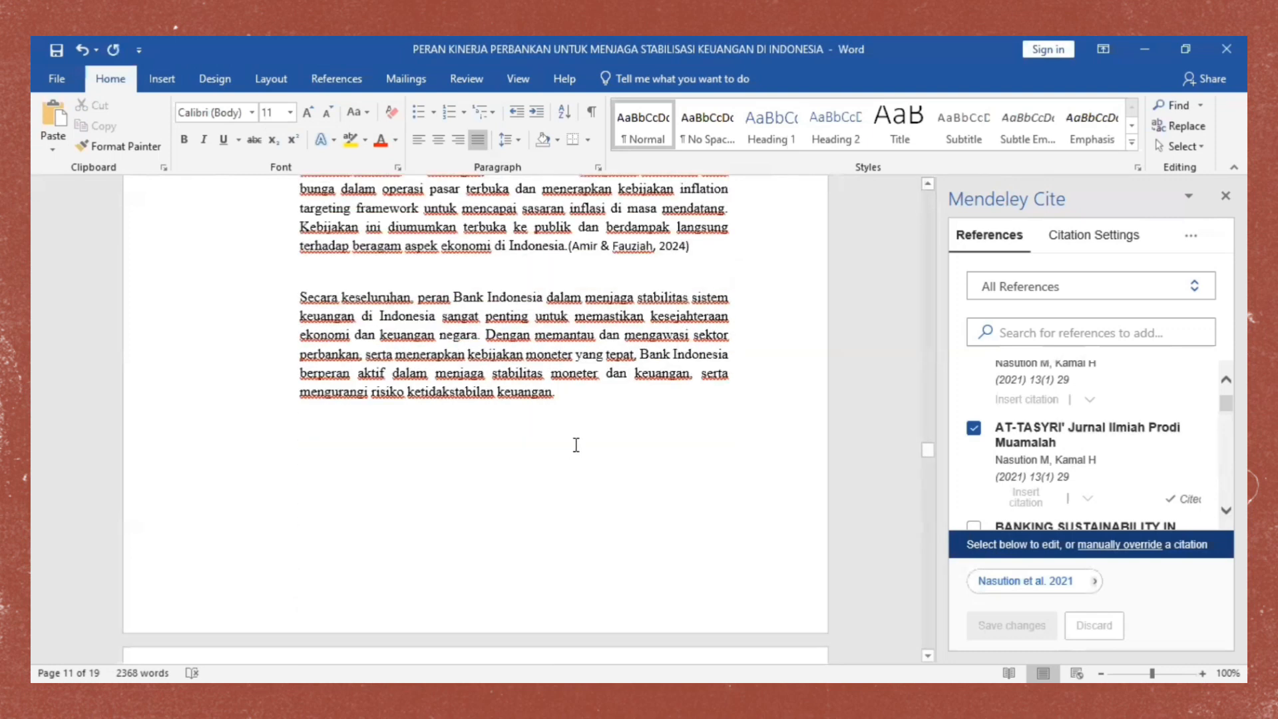
scroll(576, 445, down, 5)
drag(928, 458, 935, 545)
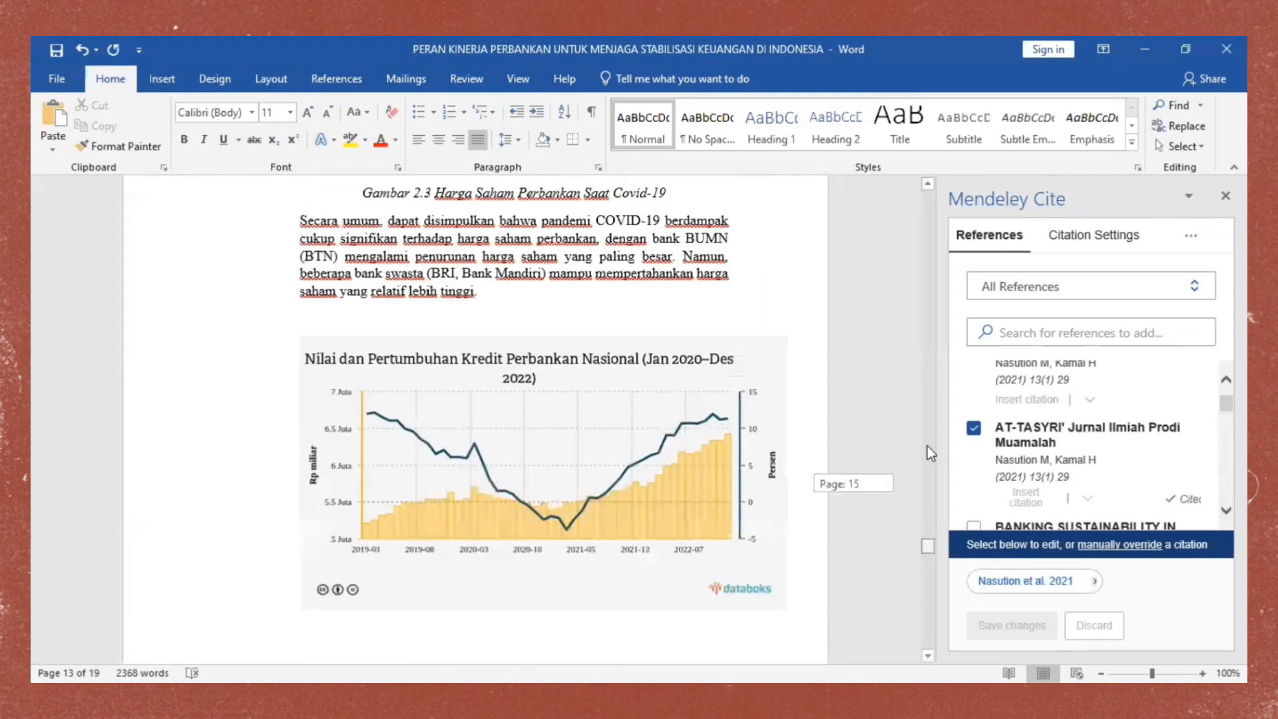
drag(929, 546, 929, 619)
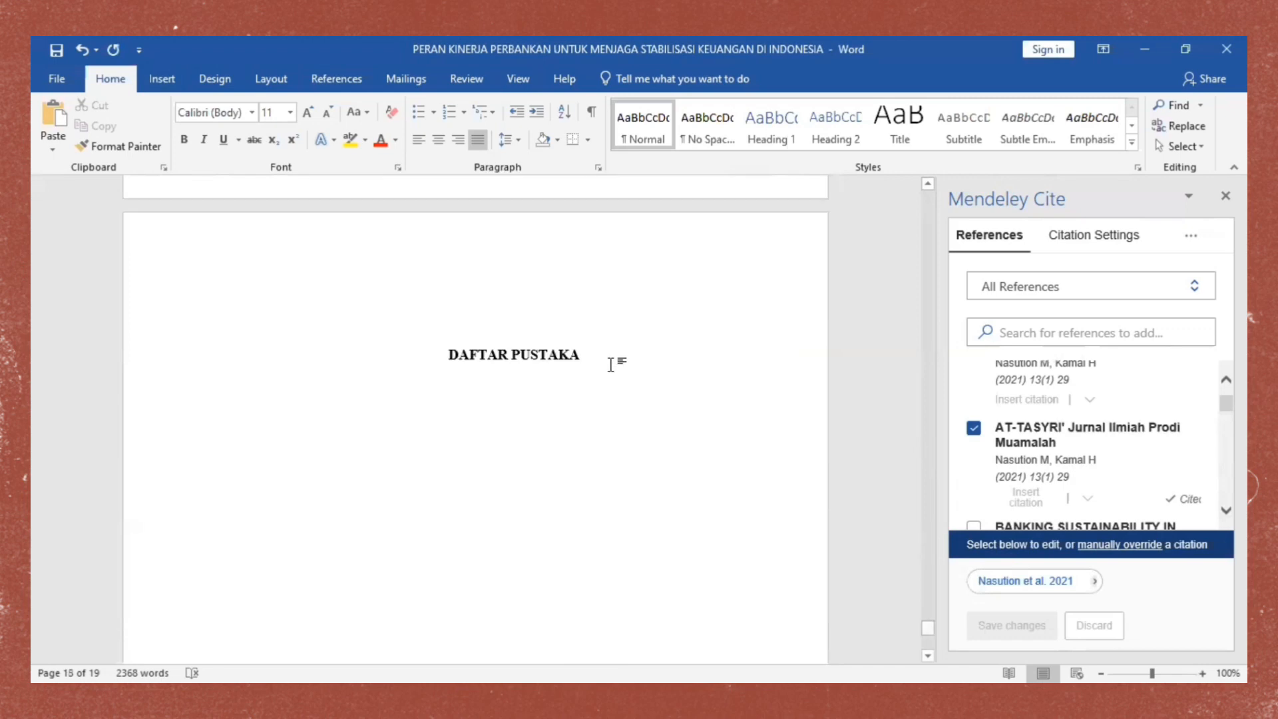
click(611, 364)
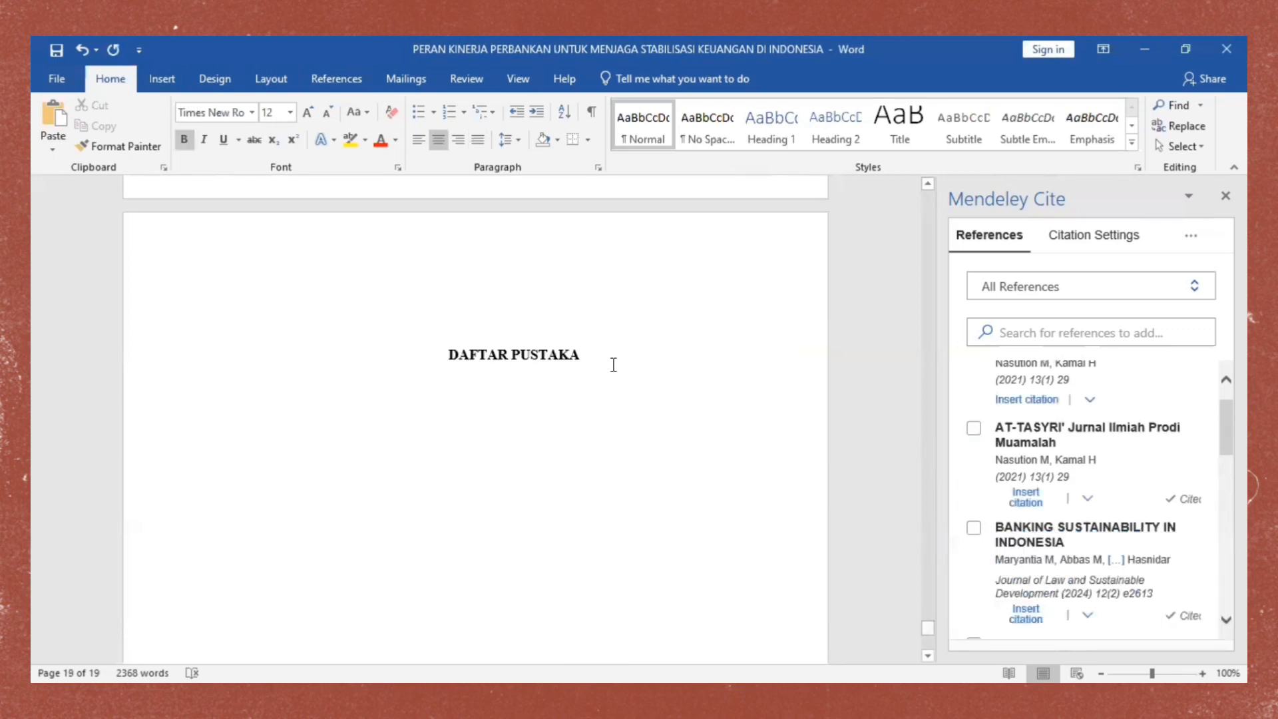
key(Down)
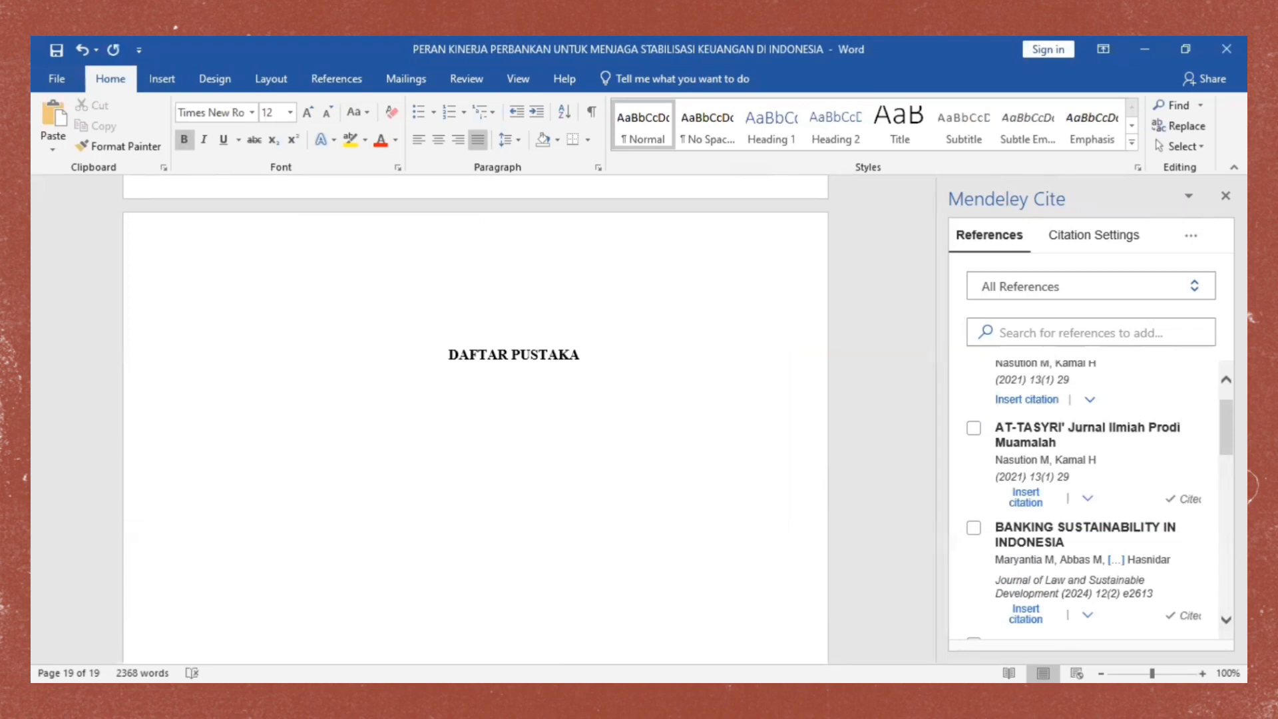
scroll(1092, 499, up, 1)
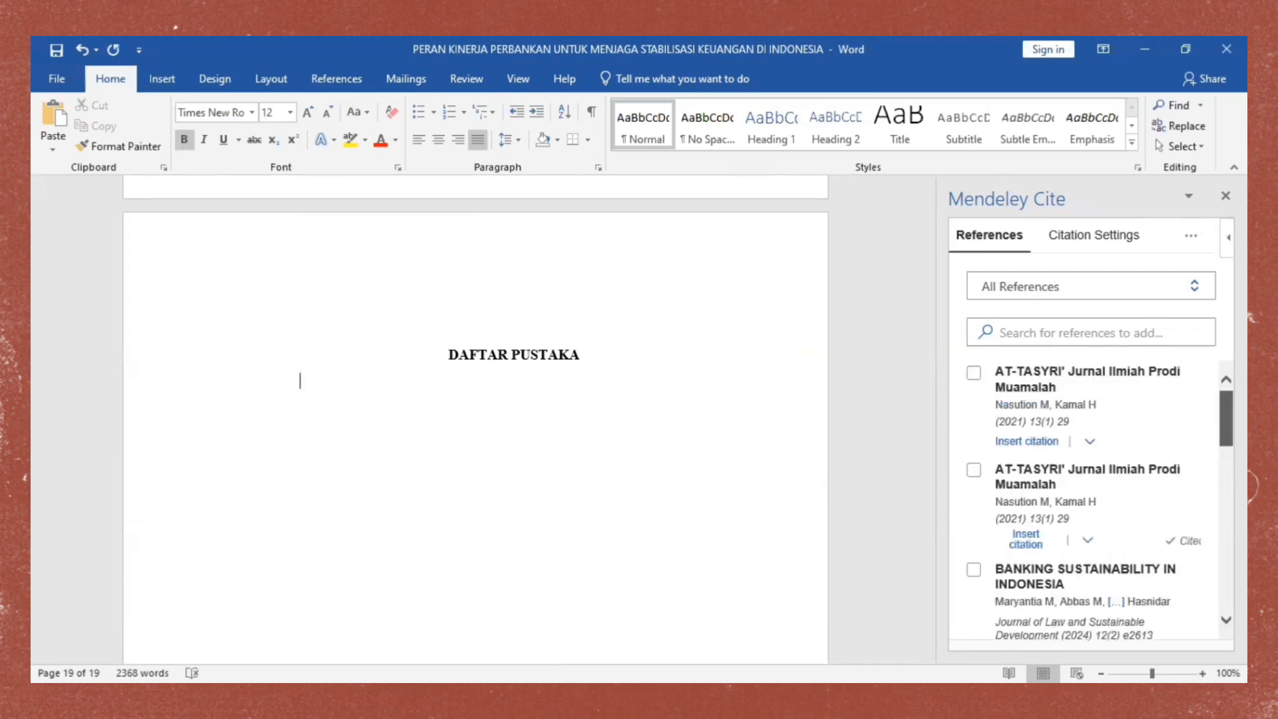
- Look through the citation styles available in Mendeley Cite's citation settings, and return to the reference list without changing the style
click(1080, 245)
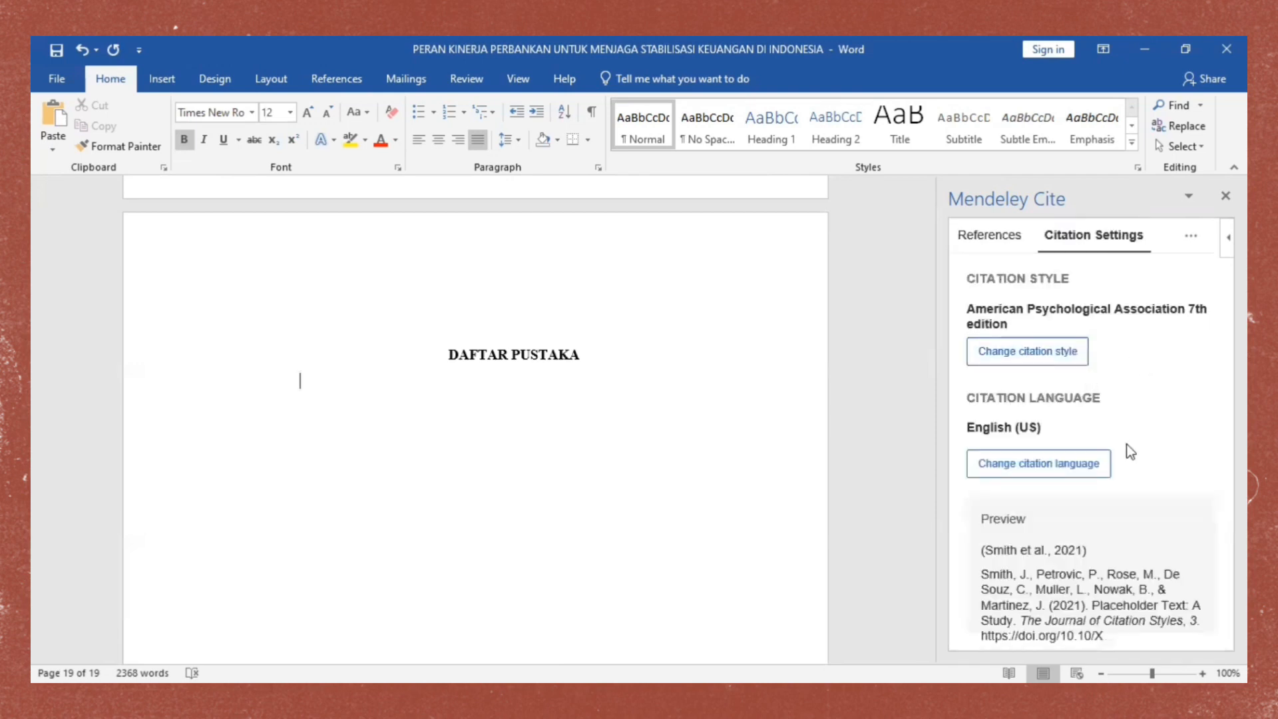
click(1076, 361)
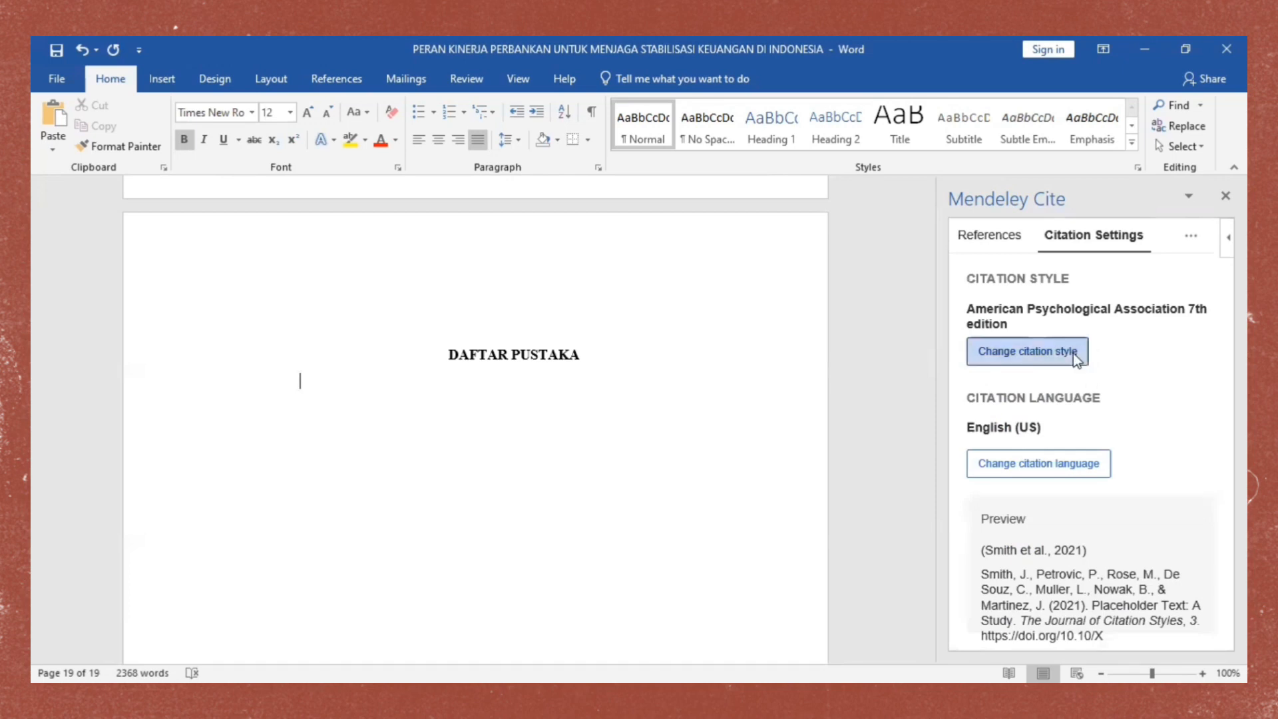
scroll(1109, 412, down, 3)
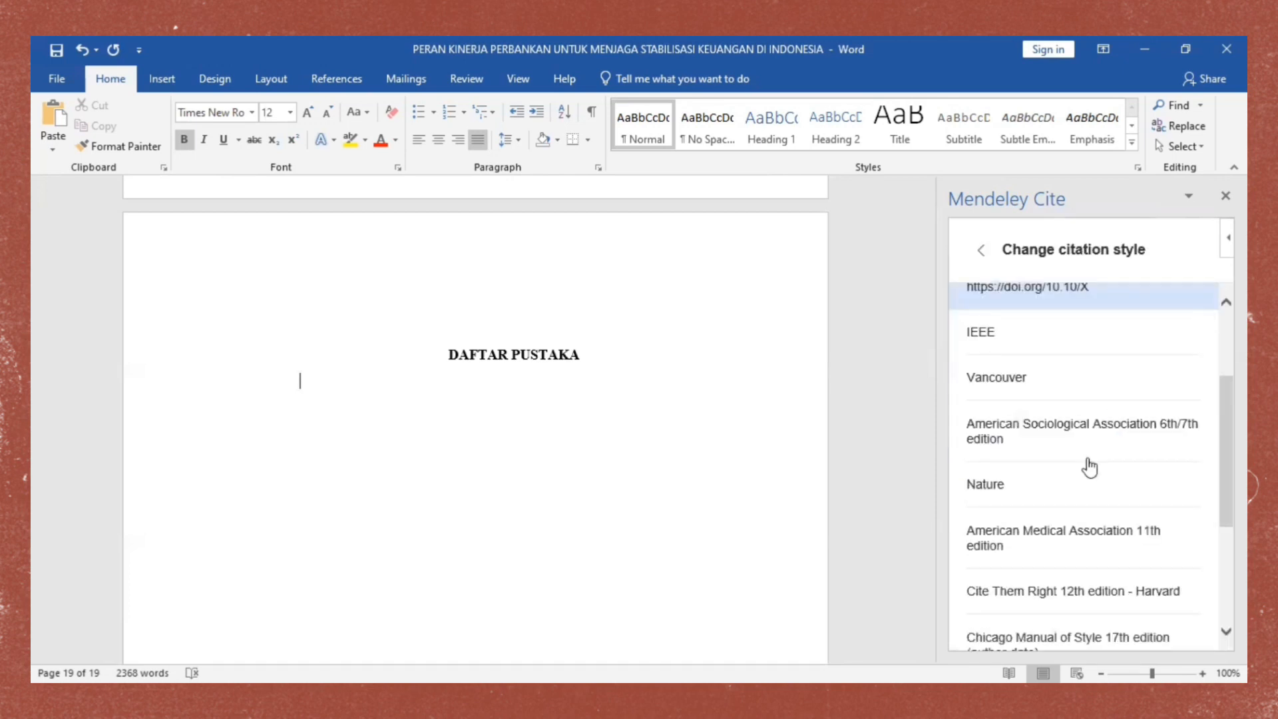
scroll(1090, 467, down, 3)
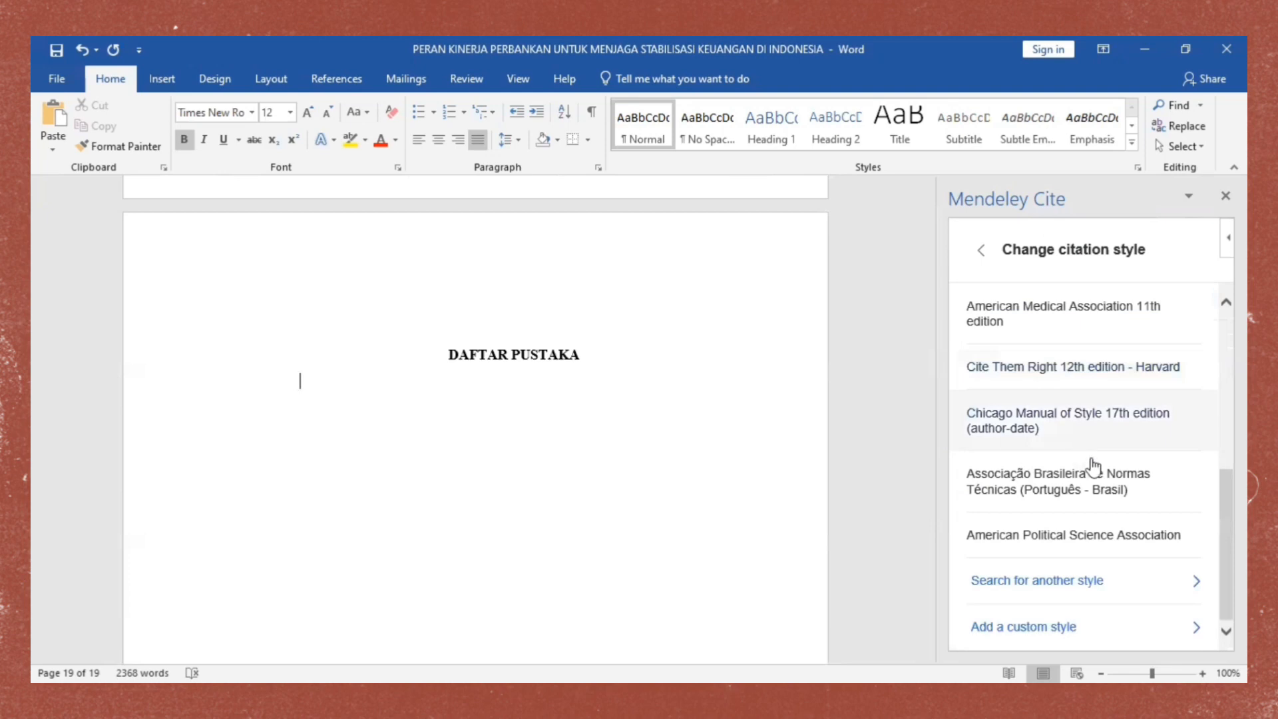
scroll(1093, 465, up, 6)
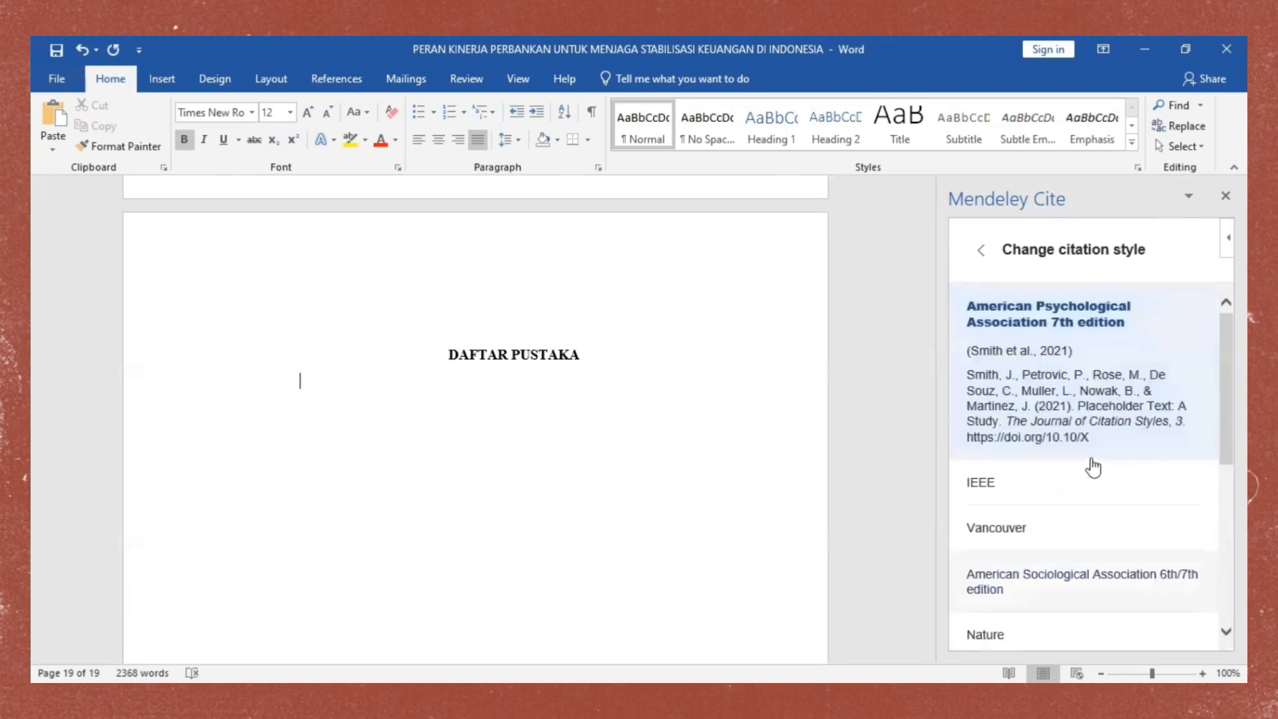
click(982, 257)
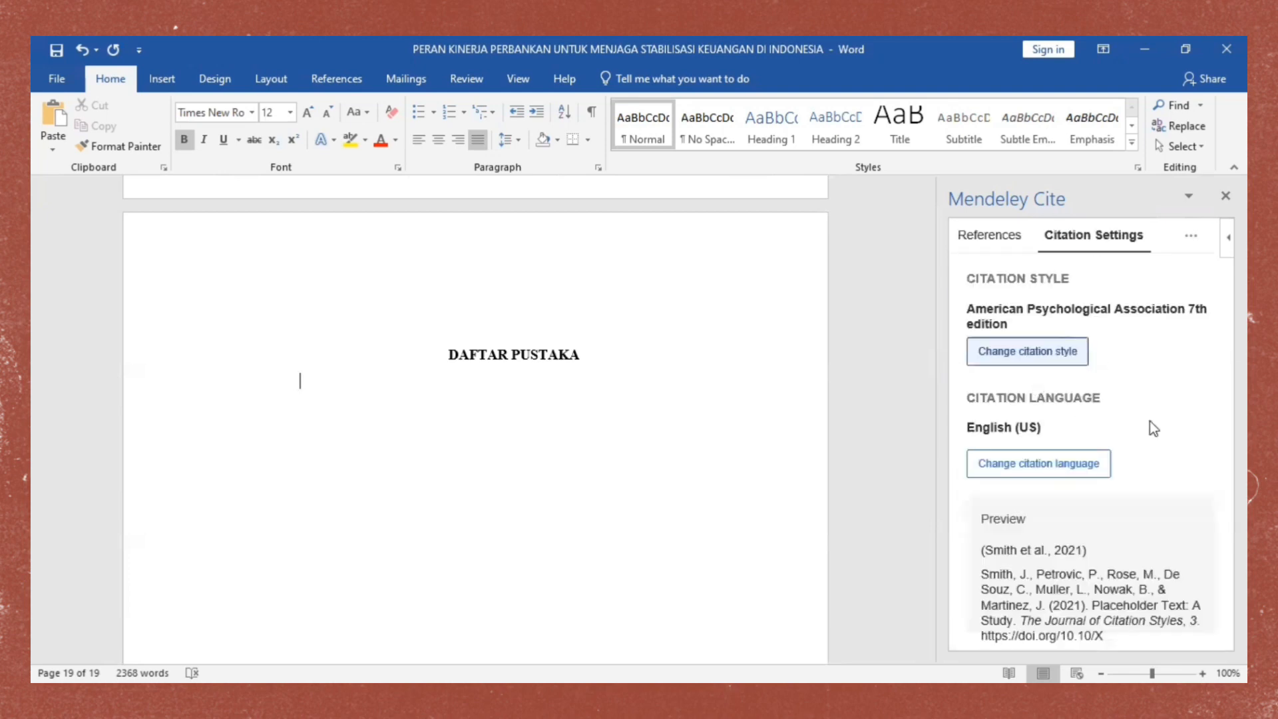
click(1006, 247)
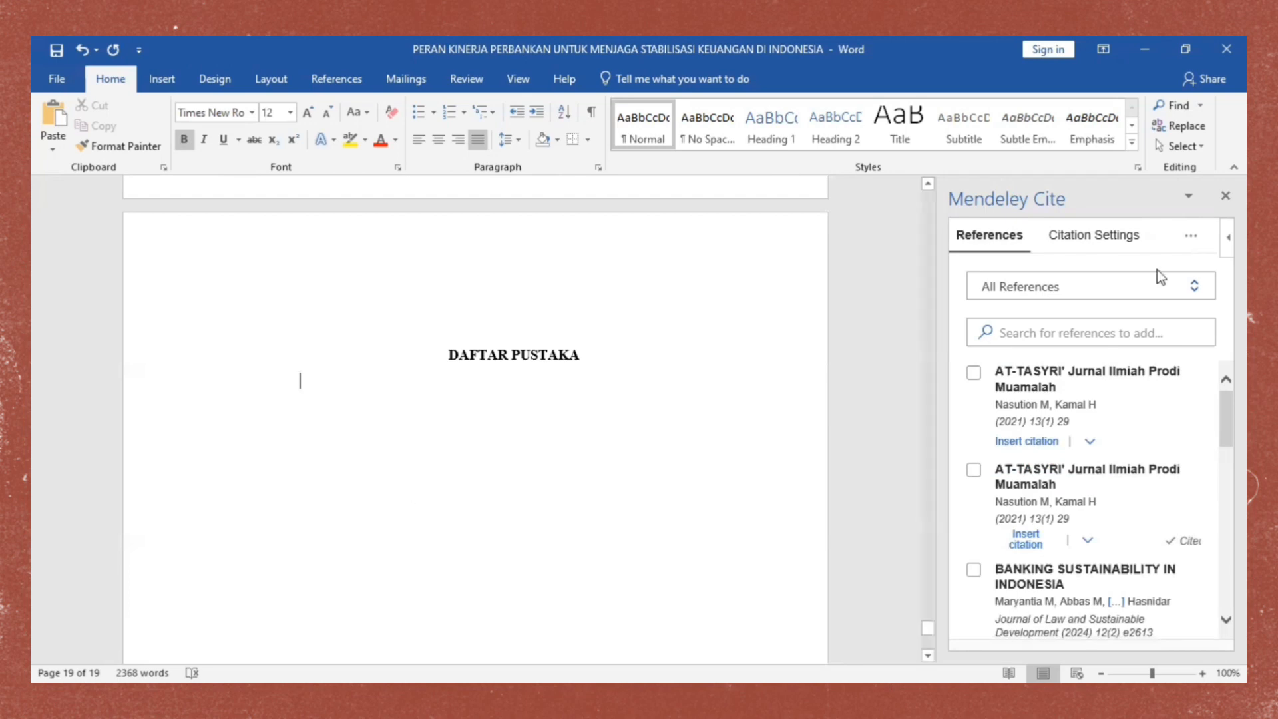
- Insert the Mendeley bibliography below the DAFTAR PUSTAKA heading
click(1192, 239)
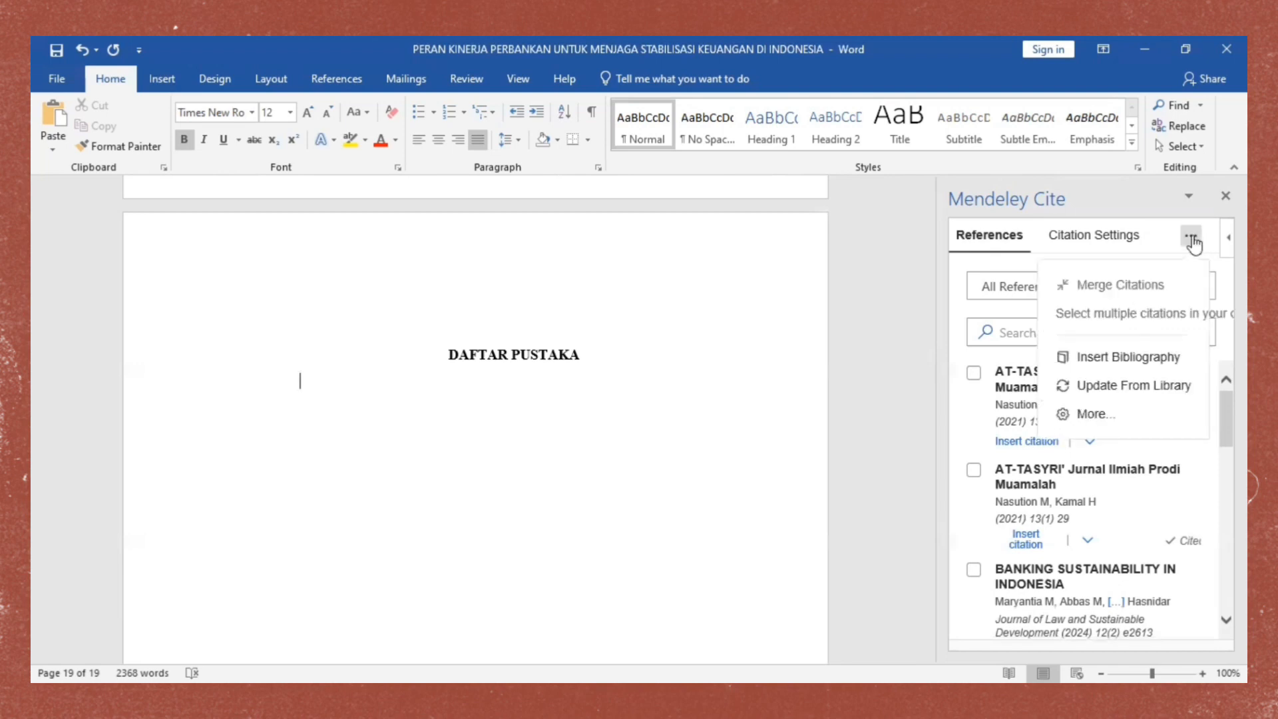
click(1127, 357)
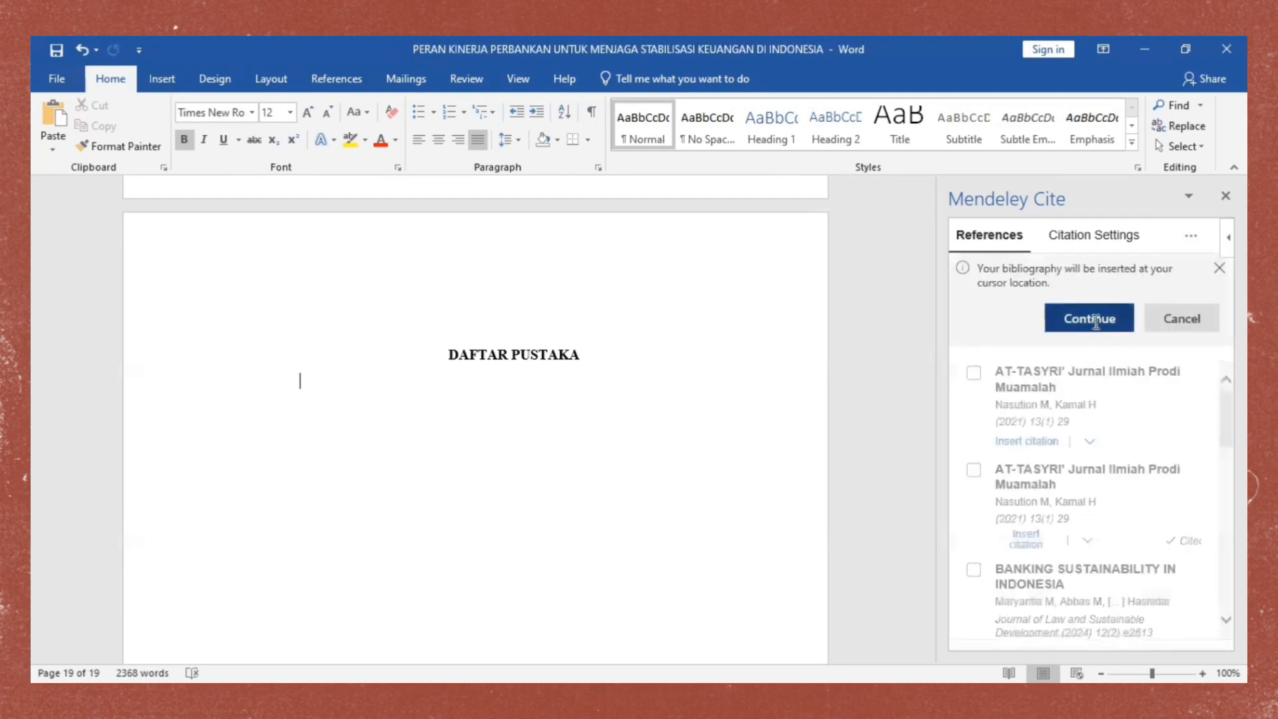
click(1096, 326)
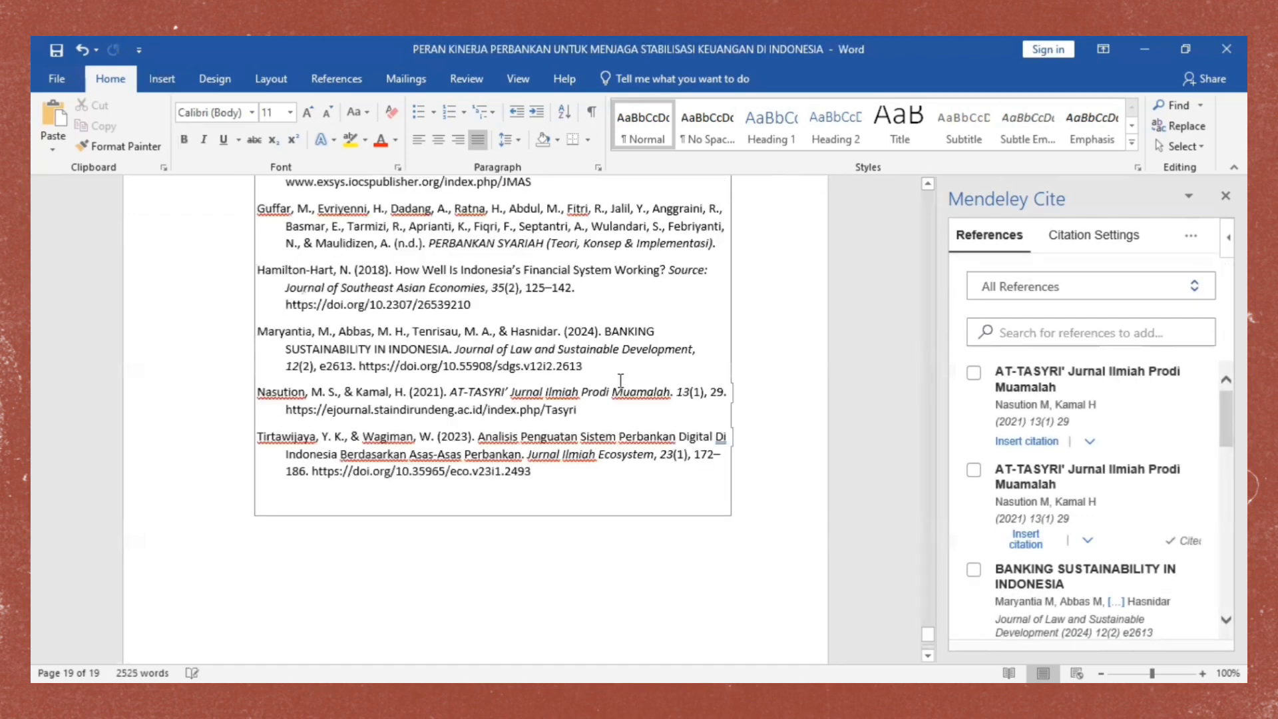
- Format the whole bibliography under DAFTAR PUSTAKA in Times New Roman, size 12
scroll(617, 382, up, 2)
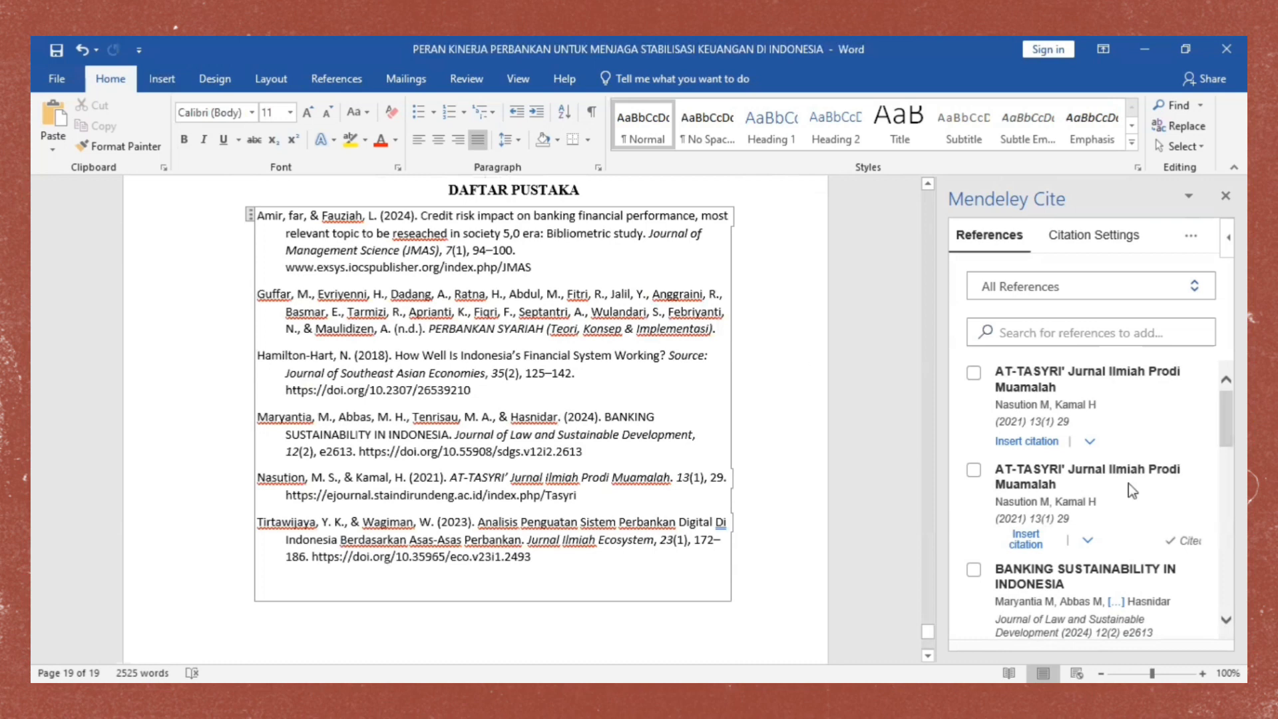
scroll(1128, 483, down, 1)
scroll(1131, 484, down, 1)
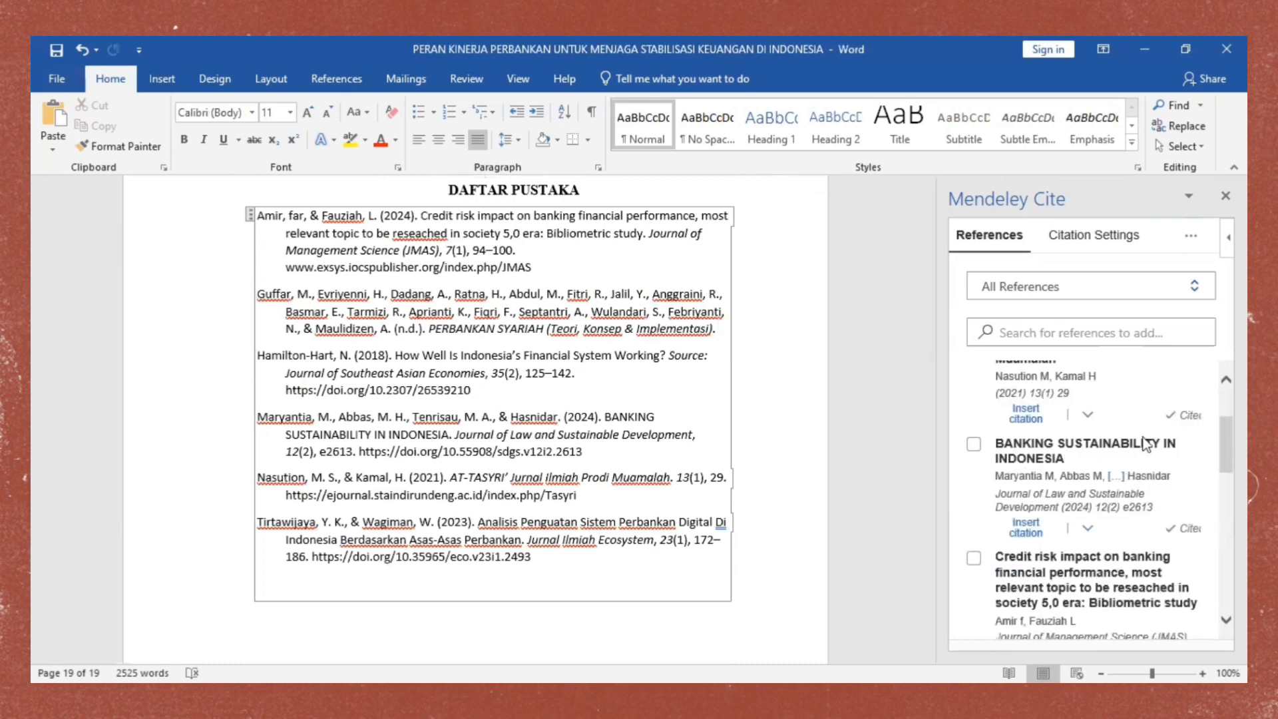
scroll(1147, 444, up, 3)
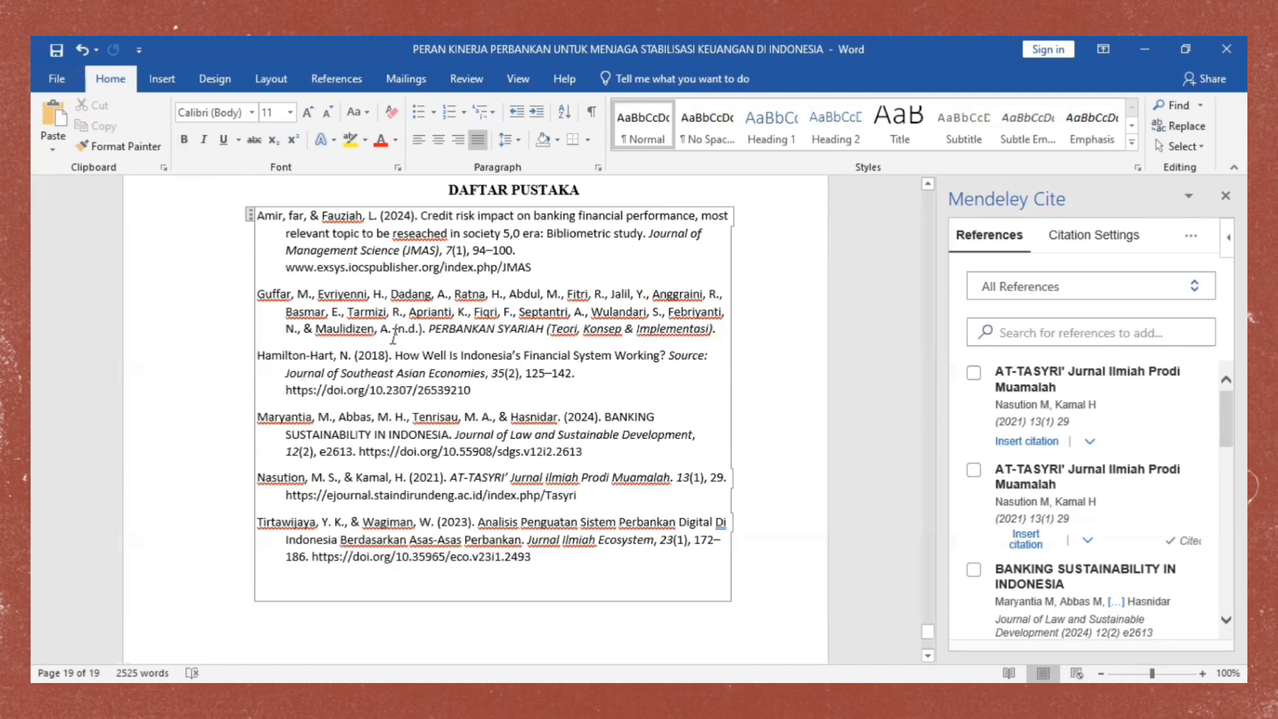
scroll(356, 346, up, 2)
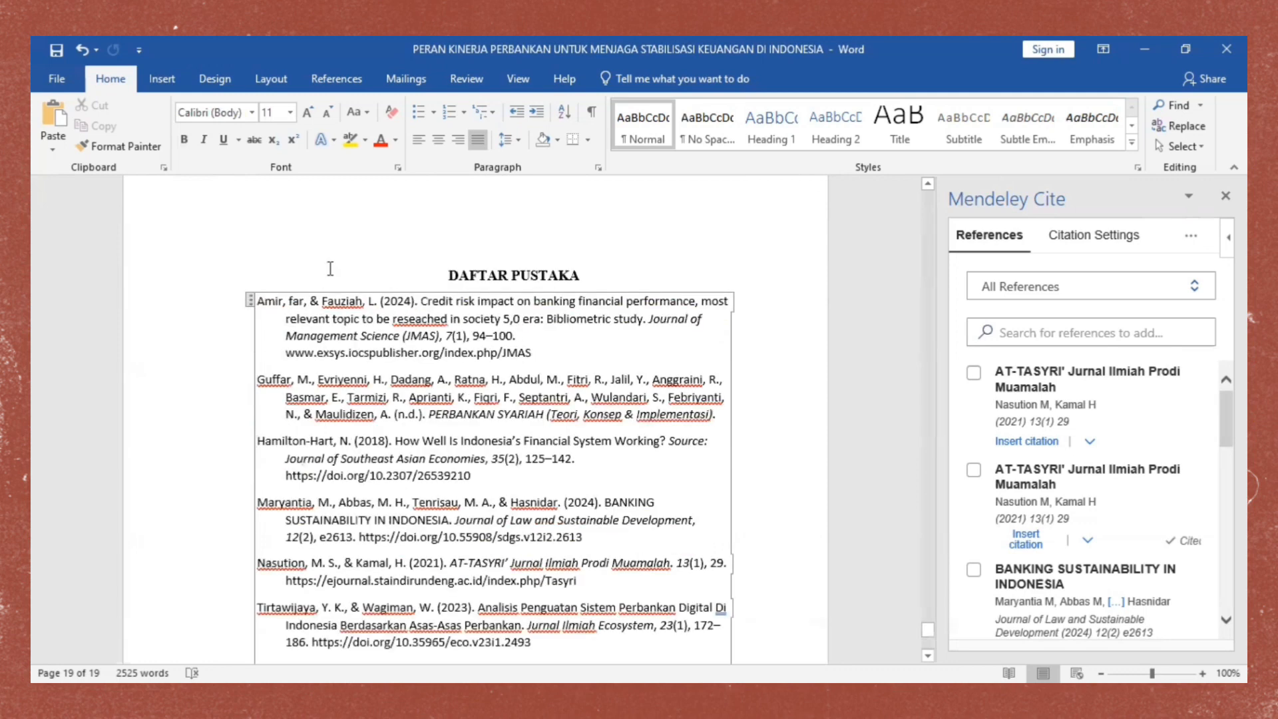
scroll(261, 264, down, 1)
drag(261, 264, 571, 608)
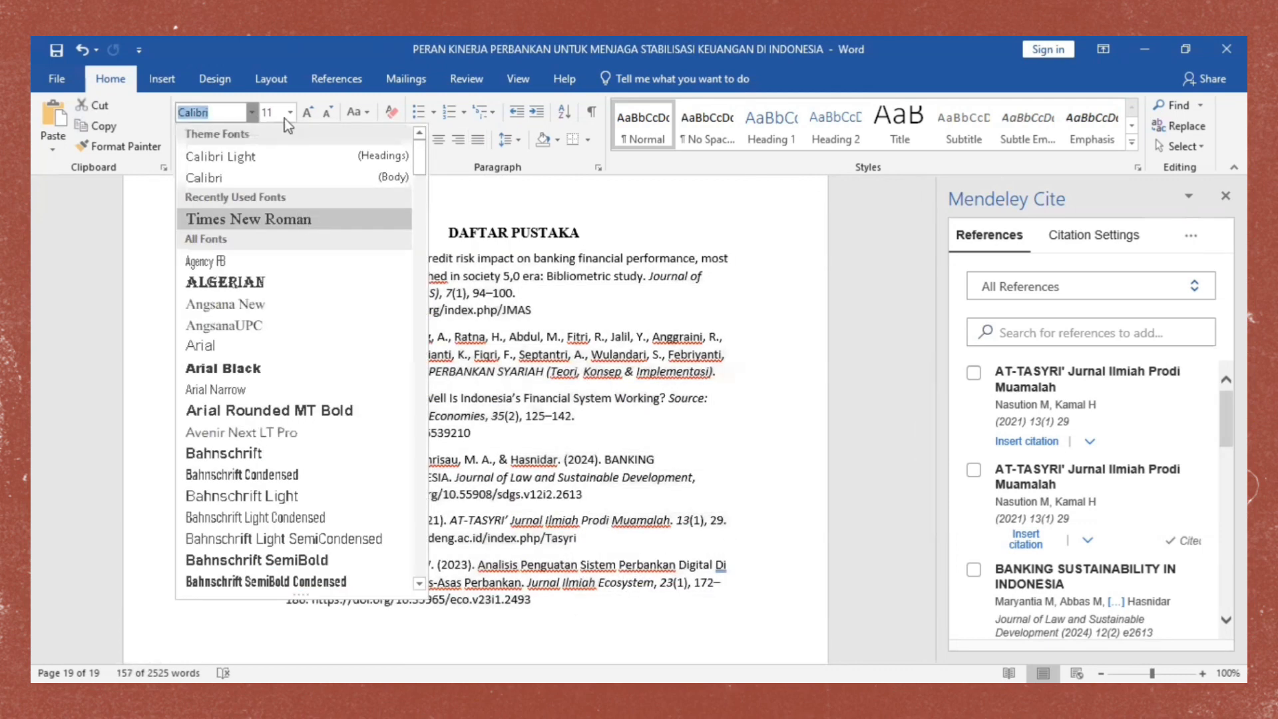
click(285, 119)
click(292, 114)
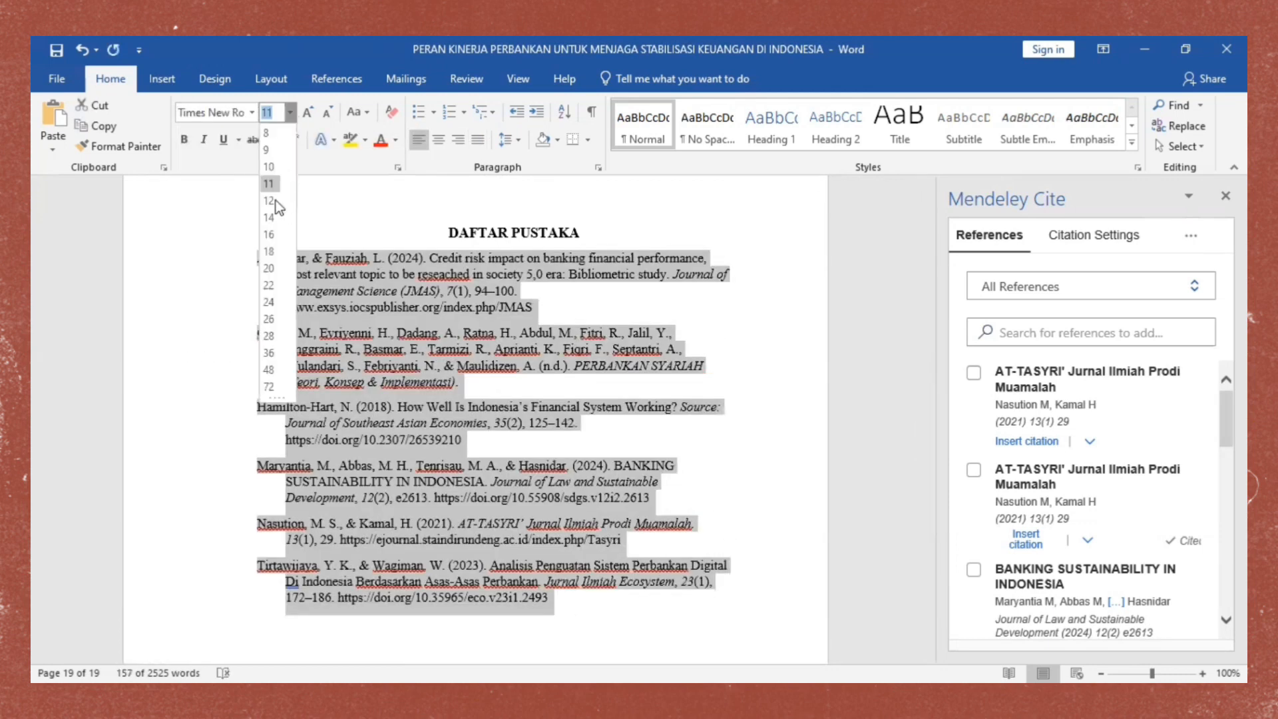
click(276, 201)
click(558, 457)
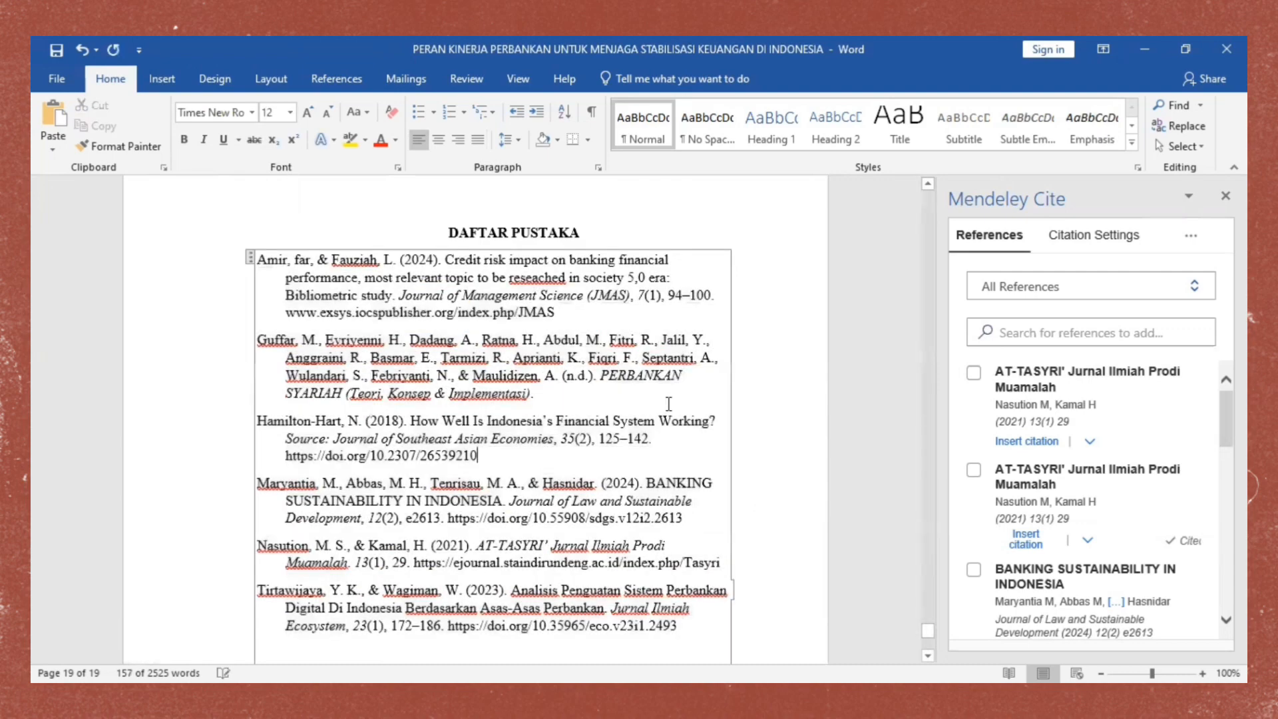
scroll(659, 386, up, 3)
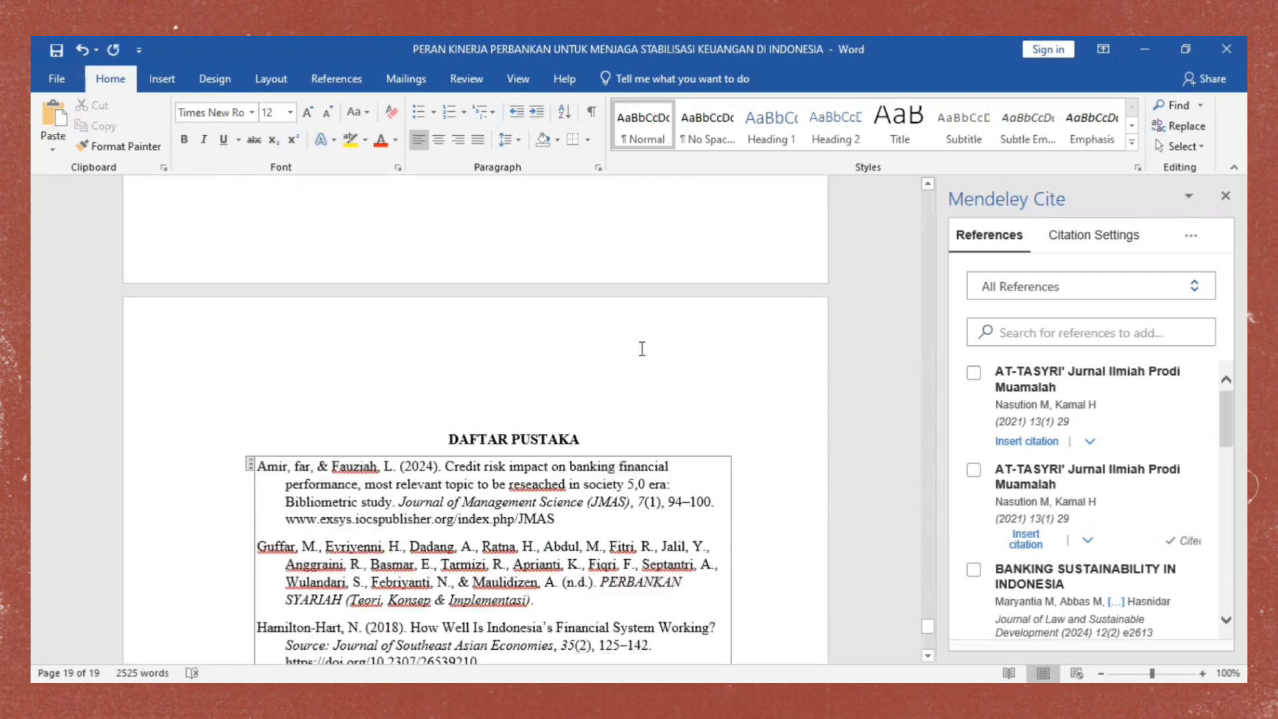
scroll(642, 349, down, 3)
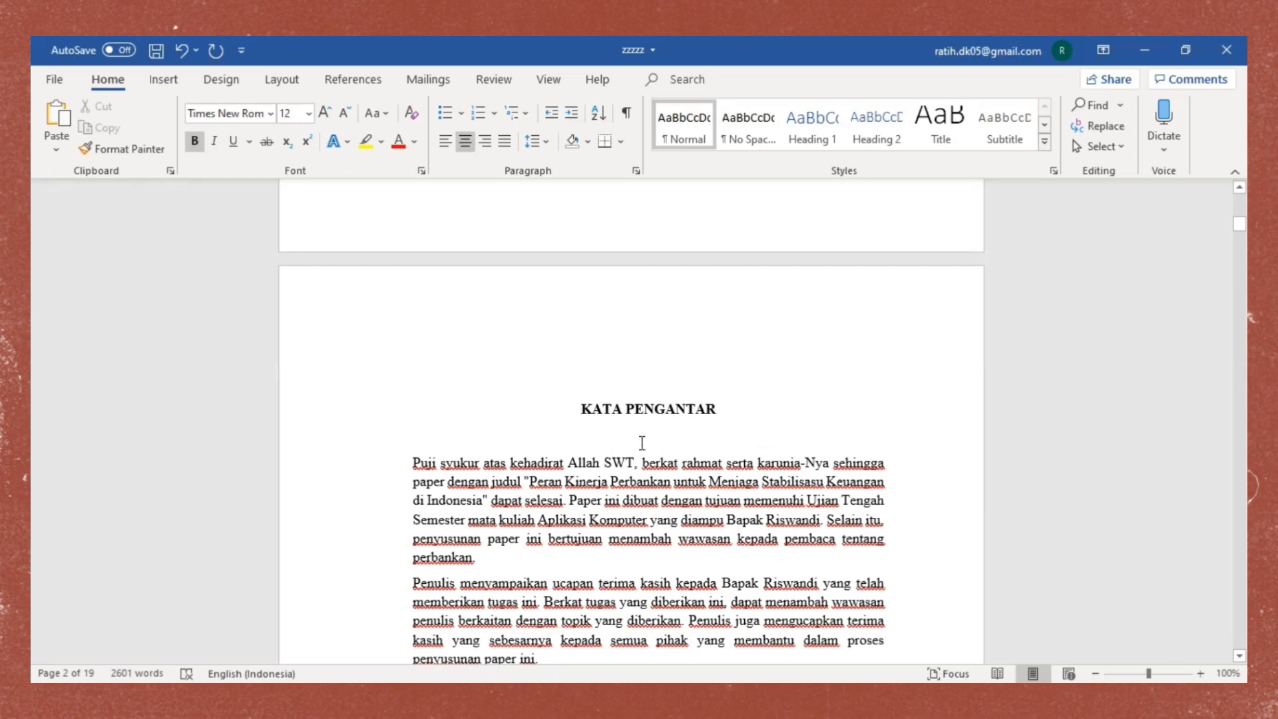
- Update the Heading 1 style to match the formatting of the KATA PENGANTAR title
drag(582, 410, 752, 403)
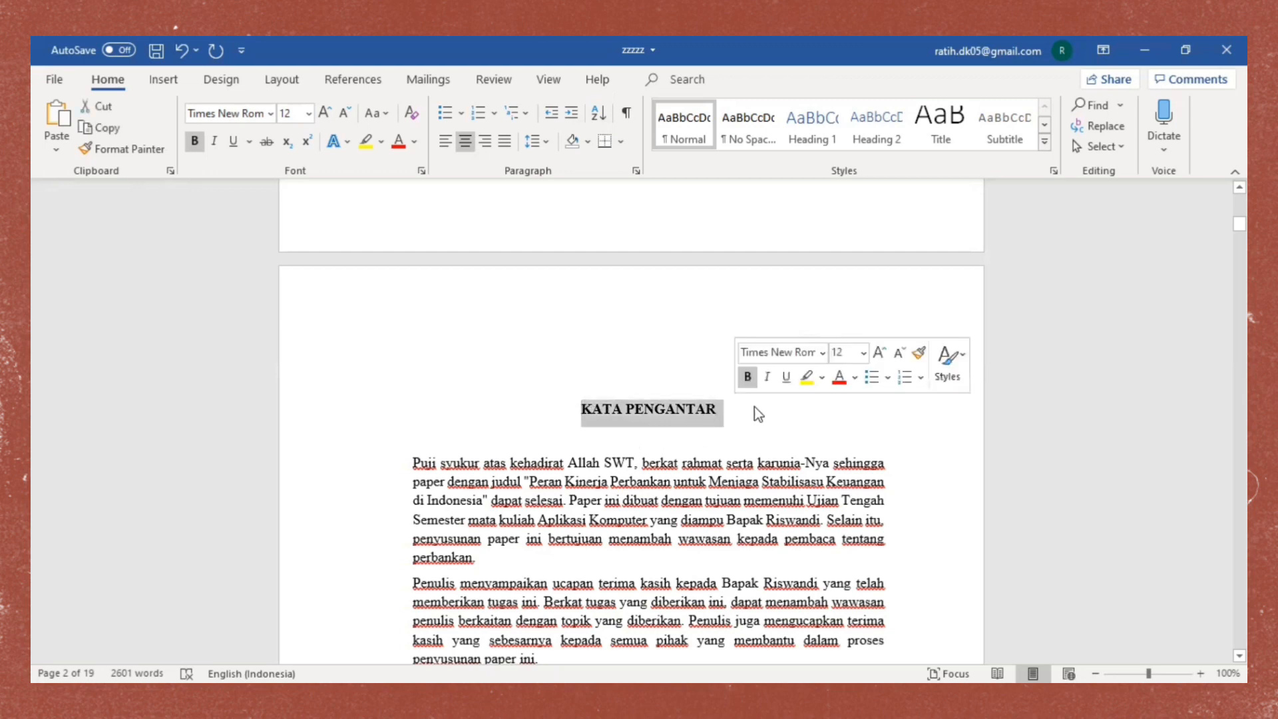
right_click(828, 126)
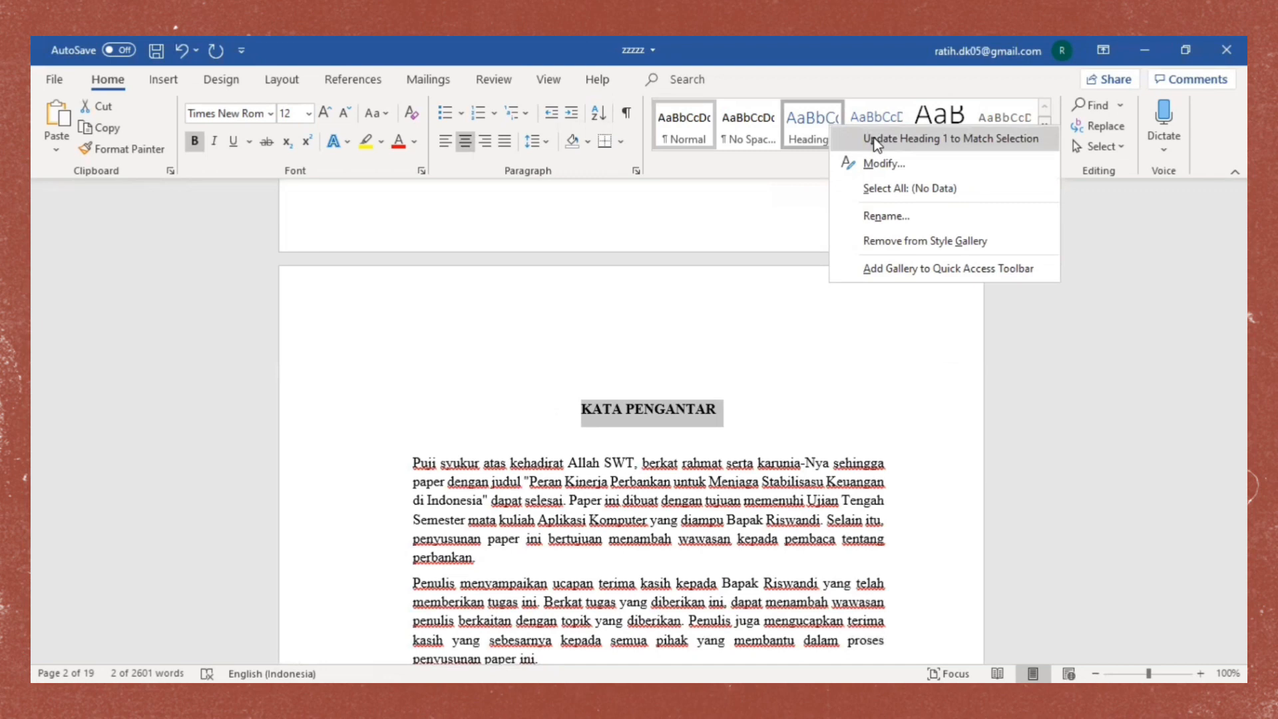
click(874, 139)
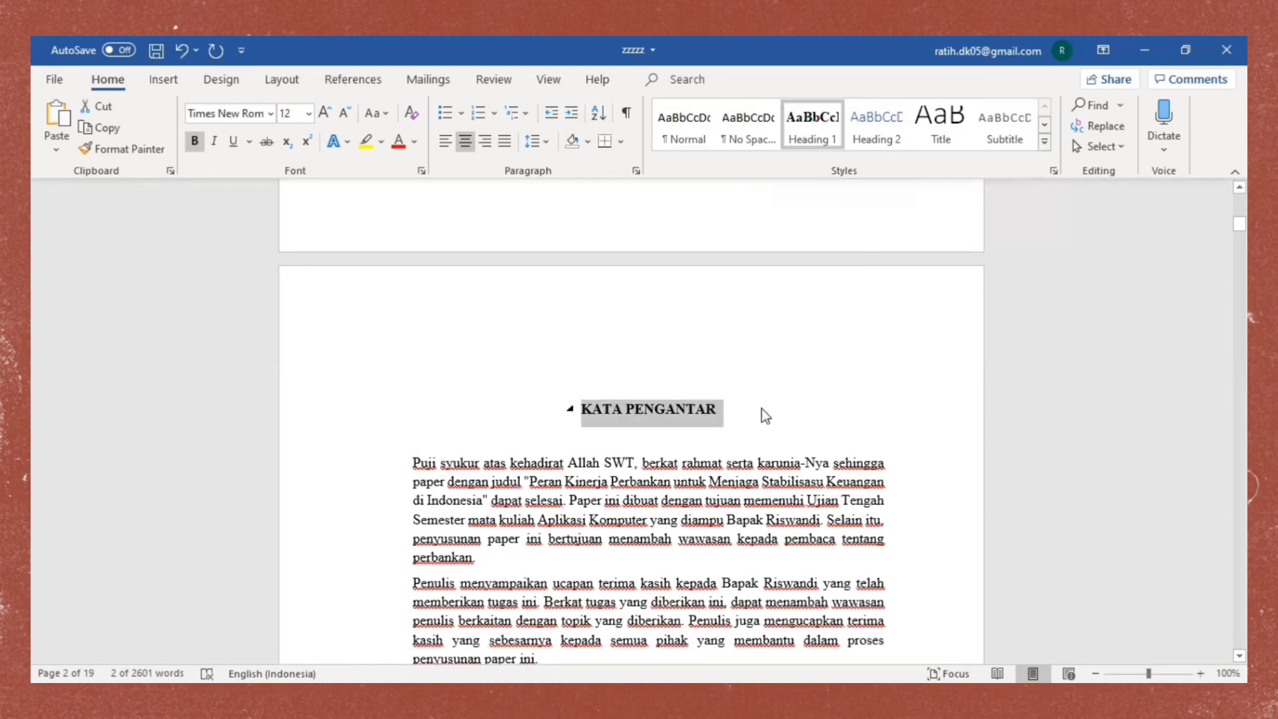
- Apply the Heading 1 style to the DAFTAR ISI, DAFTAR GAMBAR, DAFTAR TABEL and BAB I PENDAHULUAN titles
scroll(762, 409, down, 10)
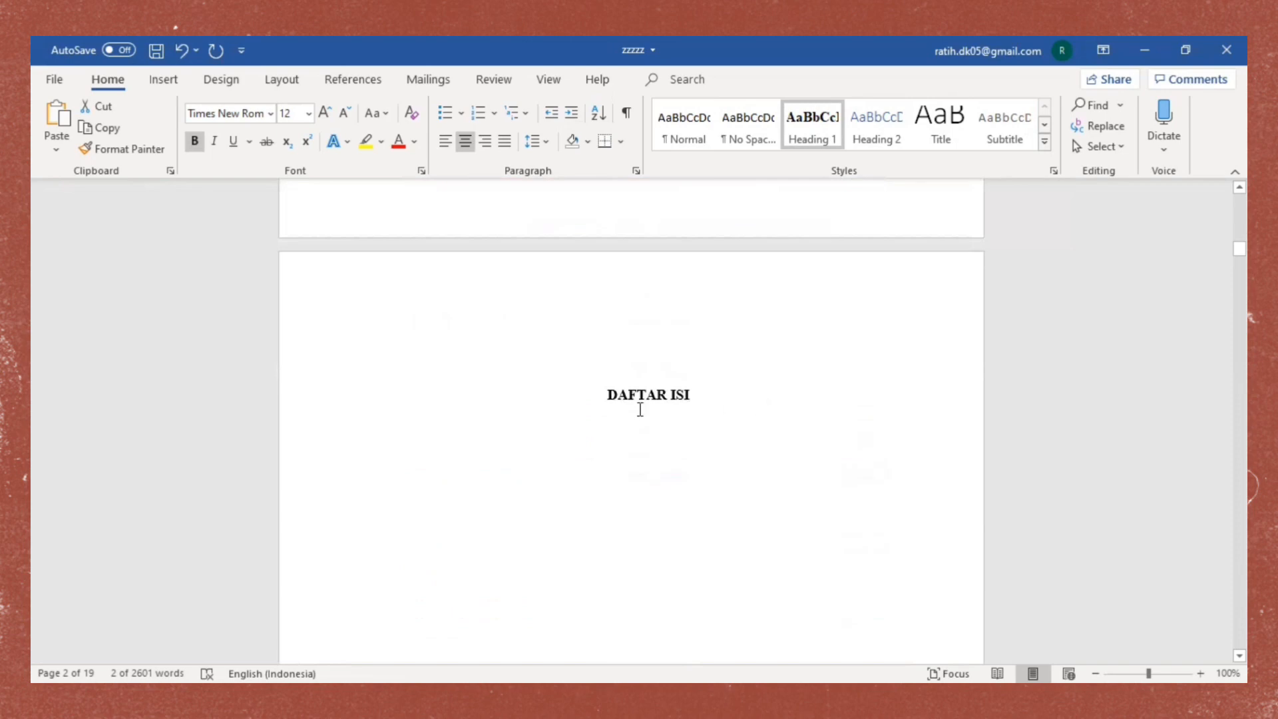
drag(608, 394, 709, 400)
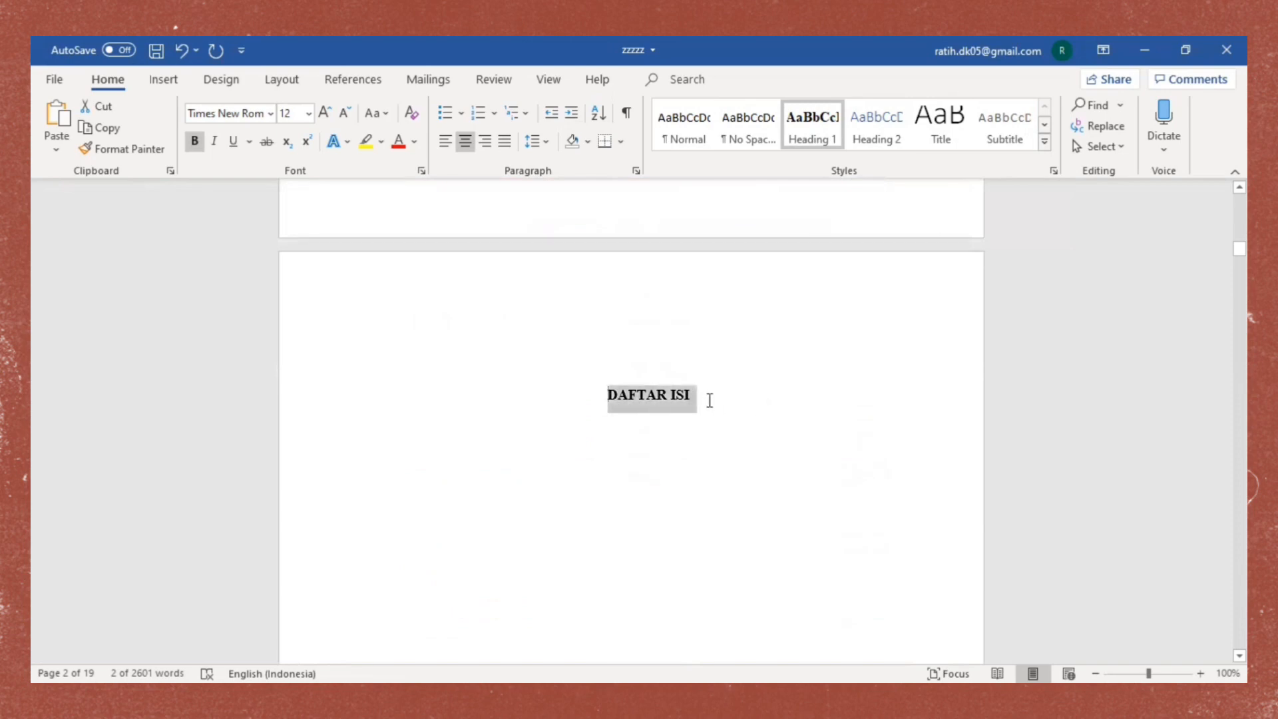
click(825, 141)
click(826, 142)
scroll(710, 371, down, 12)
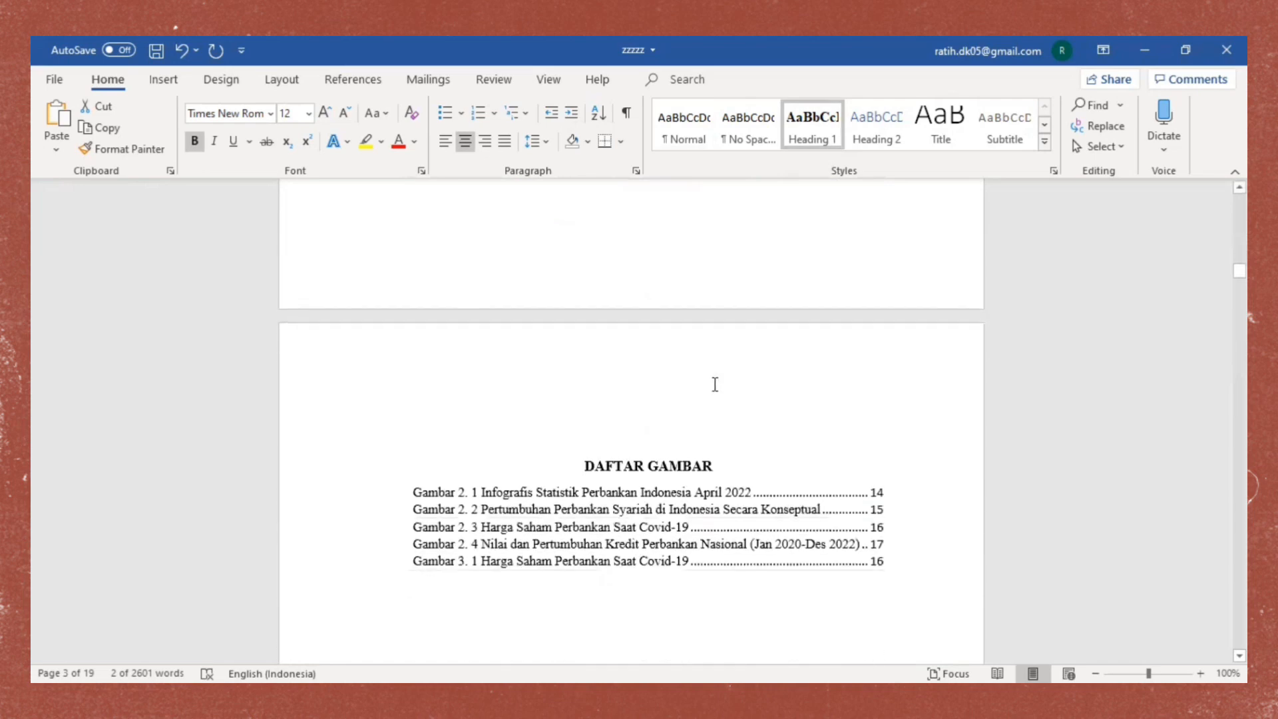
drag(586, 465, 737, 465)
click(824, 140)
scroll(733, 400, down, 10)
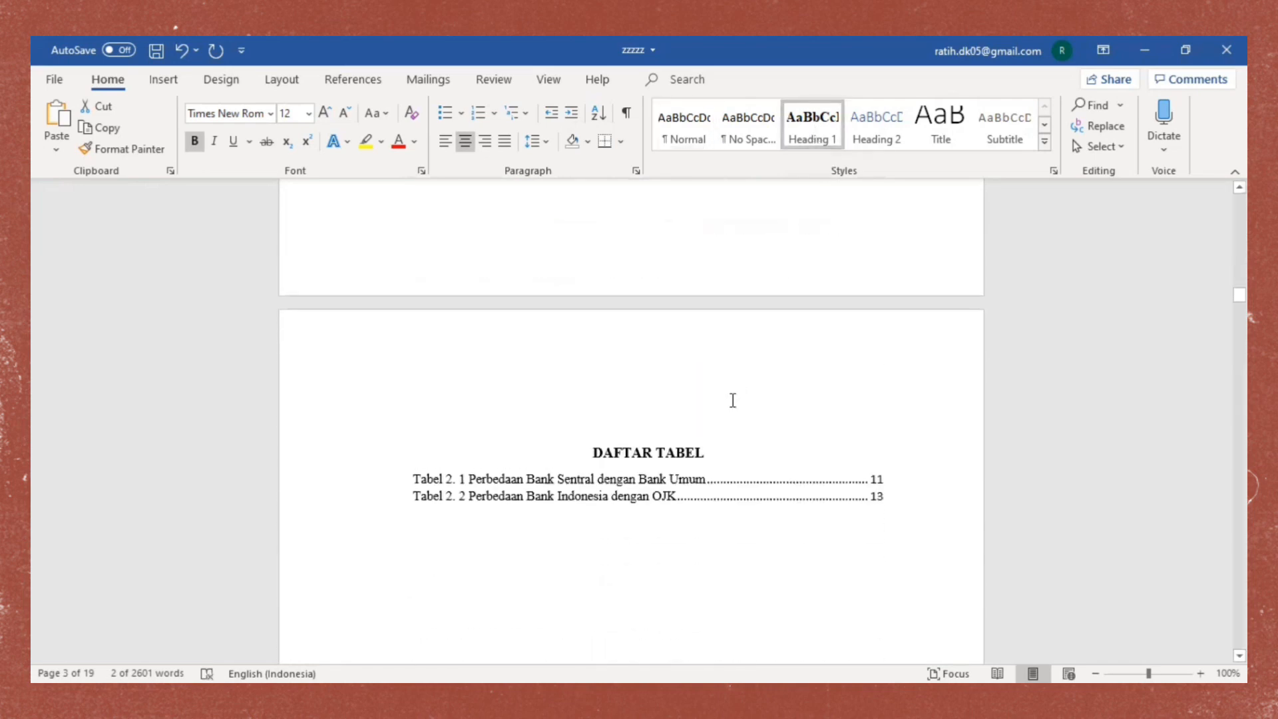
drag(589, 453, 735, 449)
click(812, 143)
scroll(762, 375, down, 15)
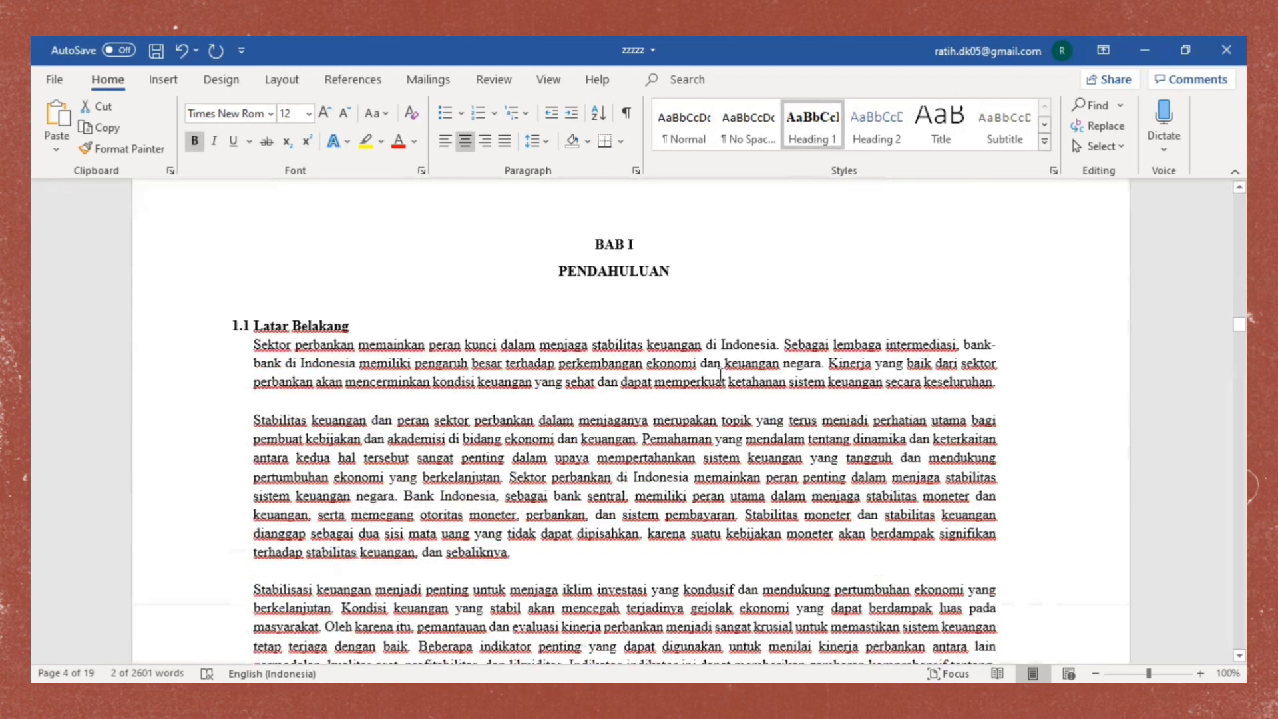
drag(589, 230, 693, 257)
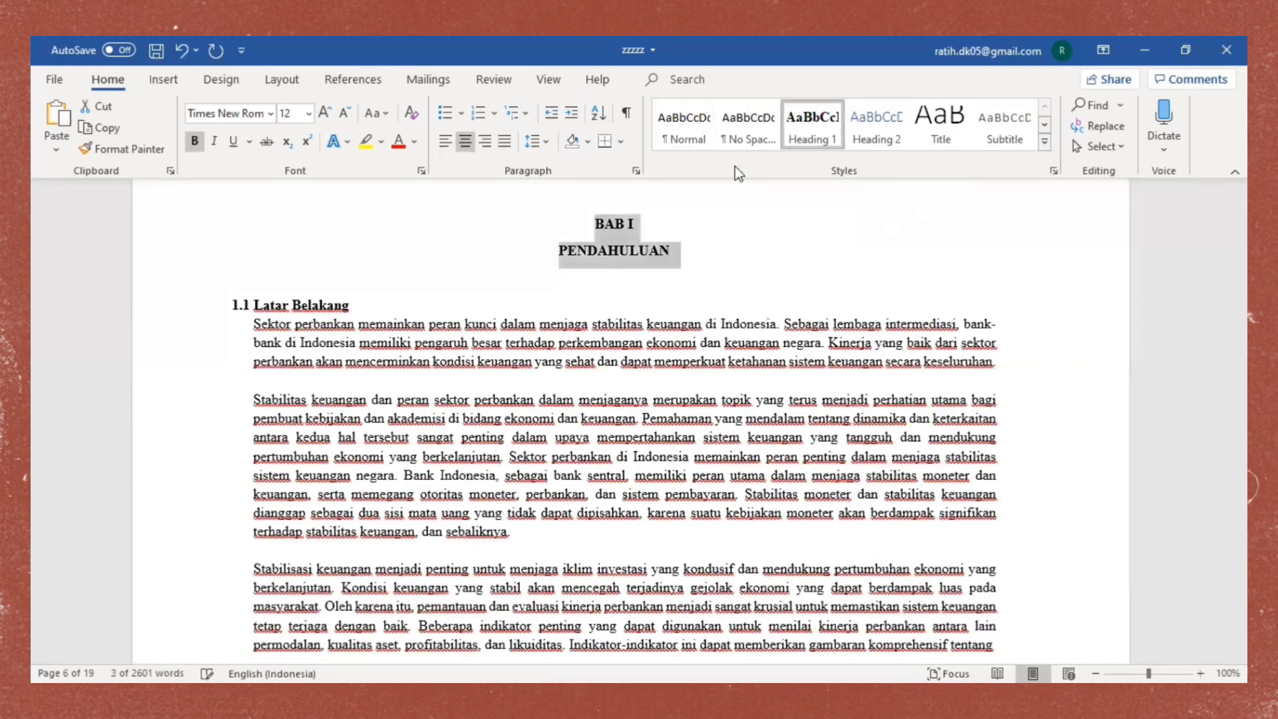
- Update the Heading 2 style to match the formatting of the 1.1 Latar Belakang subheading
drag(251, 306, 365, 307)
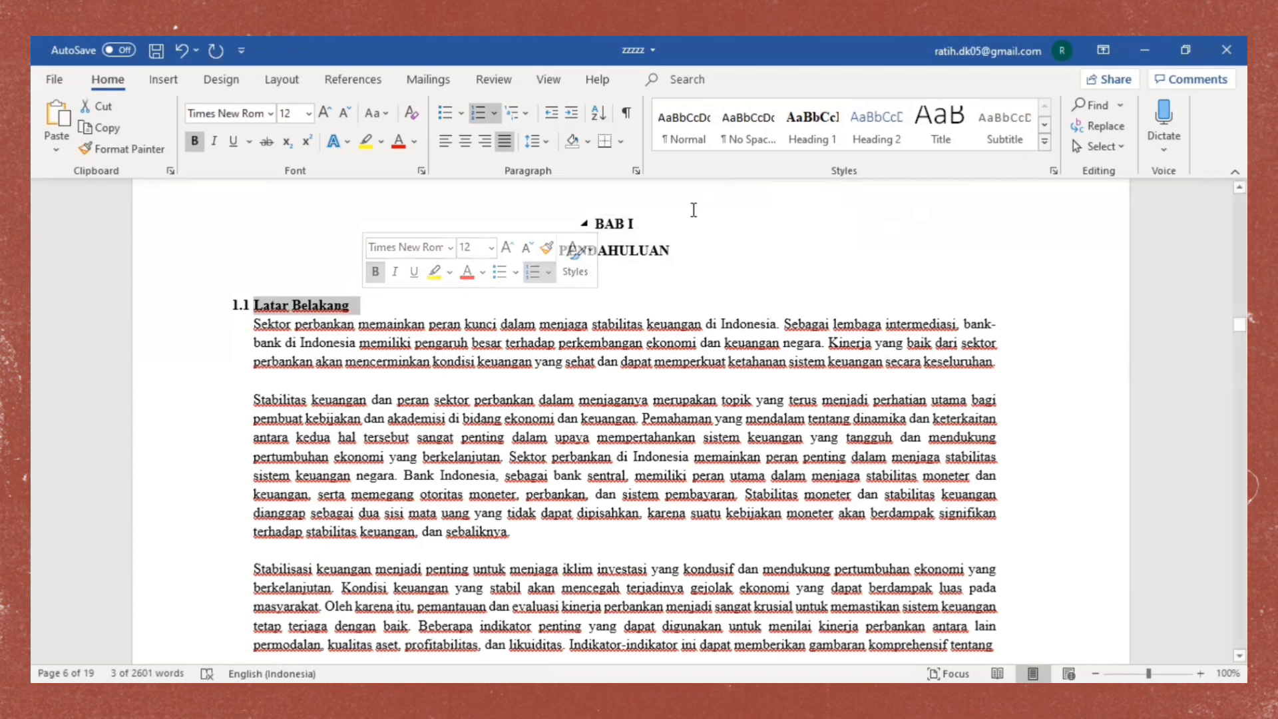
click(883, 135)
right_click(882, 134)
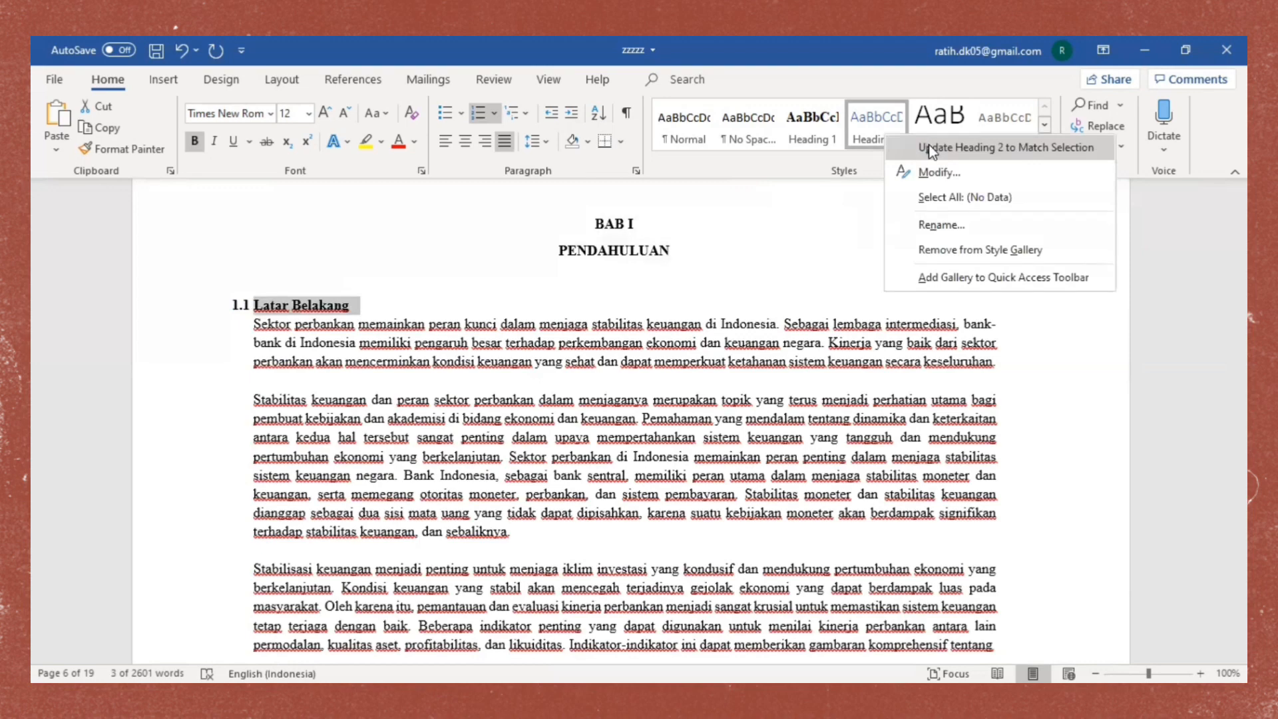
click(931, 148)
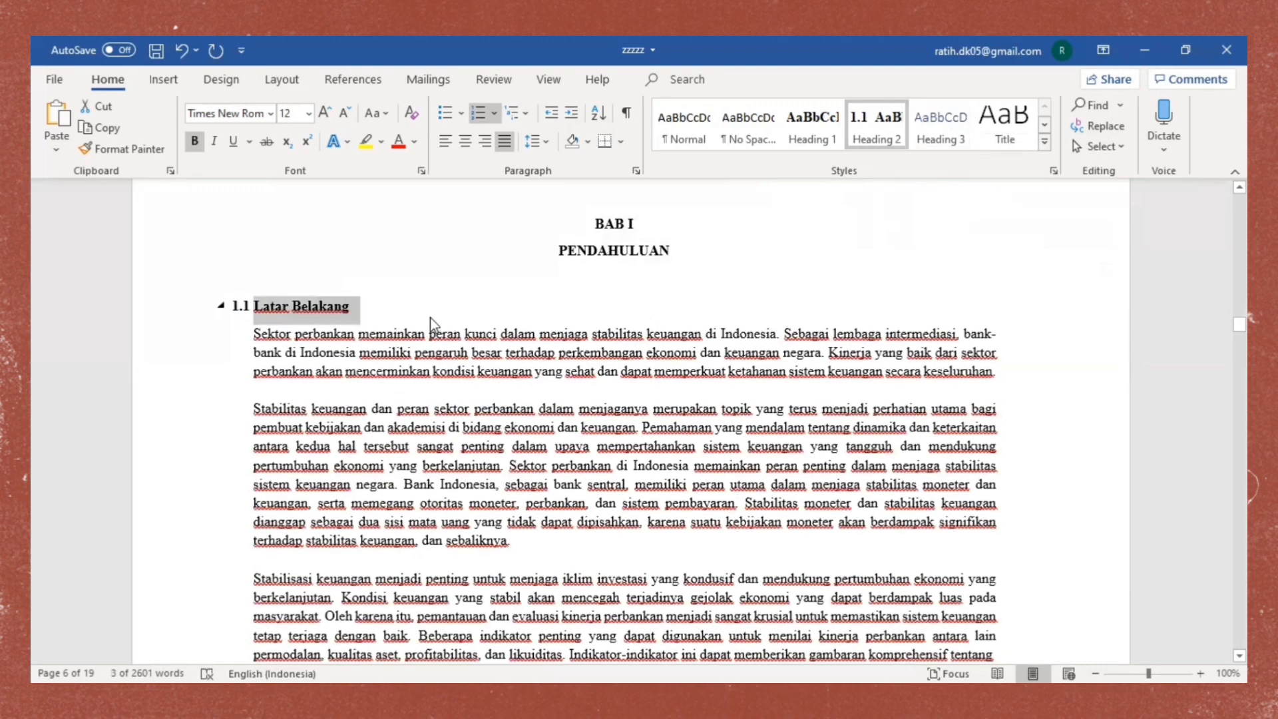
click(430, 317)
- Apply the Heading 2 style to the 1.2 Rumusan Masalah and 1.3 Tujuan subheadings
scroll(466, 313, down, 10)
drag(421, 399, 559, 397)
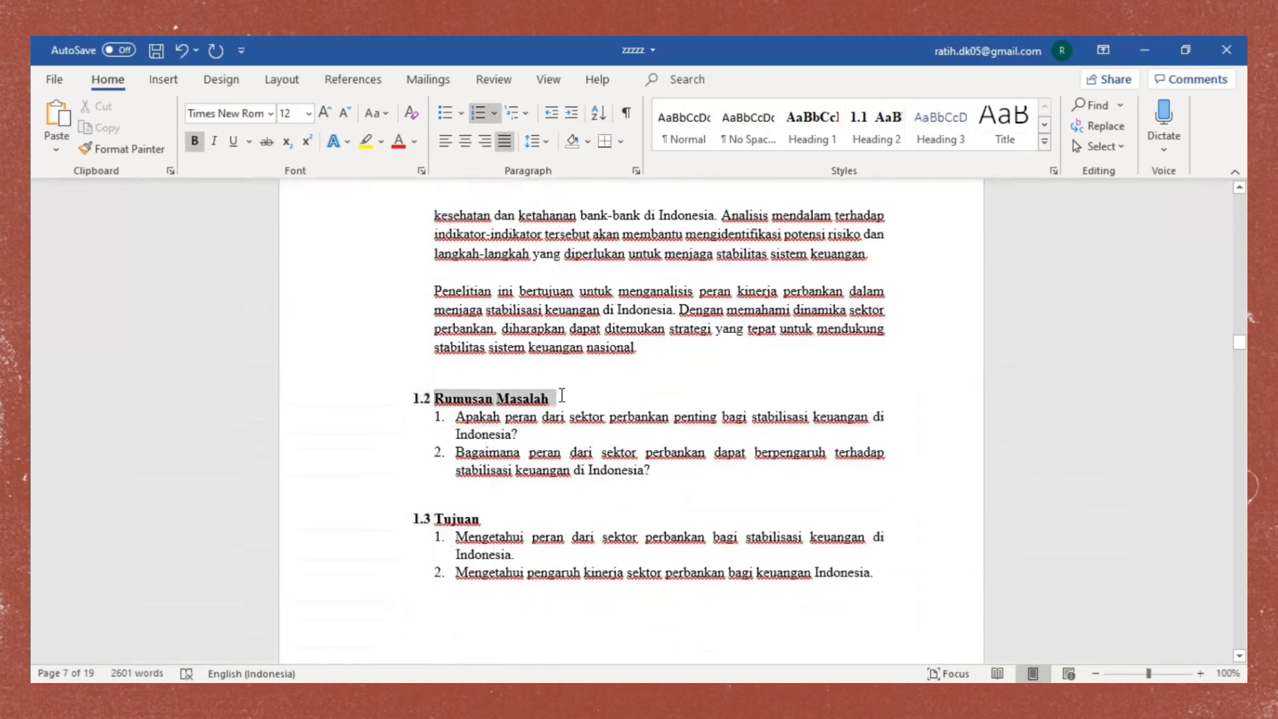
click(876, 126)
scroll(640, 417, down, 3)
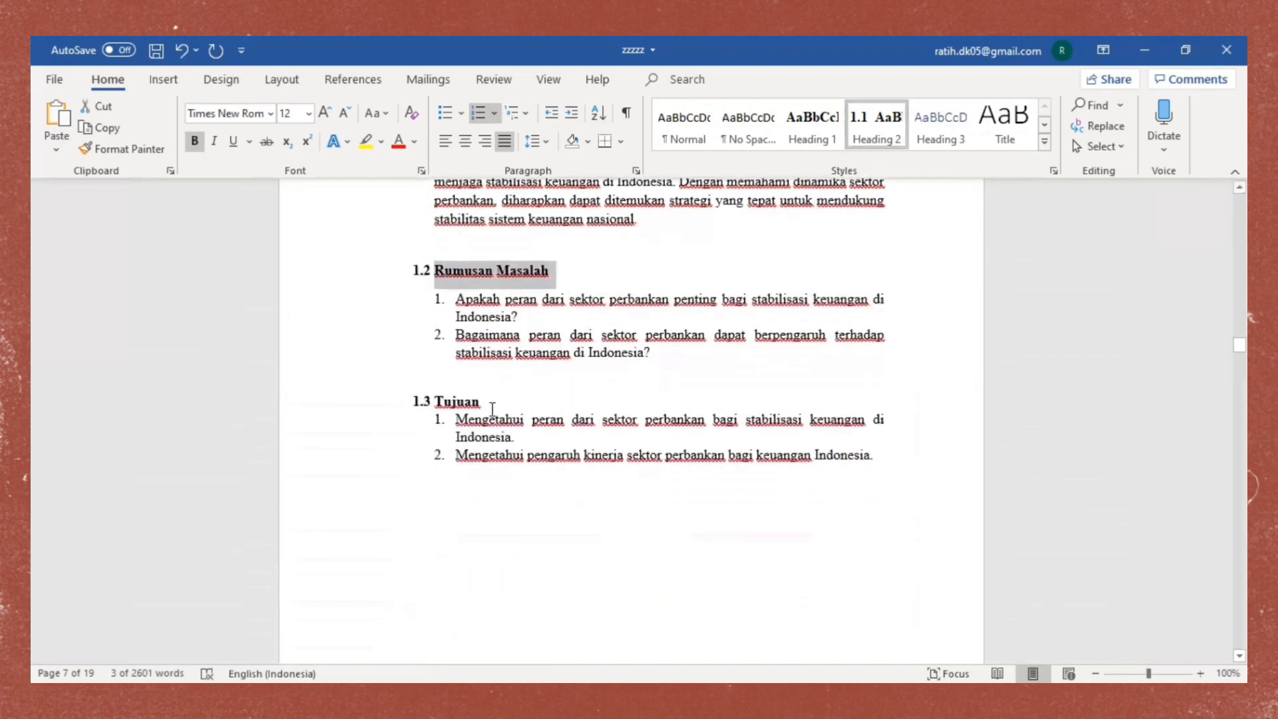
drag(434, 401, 487, 401)
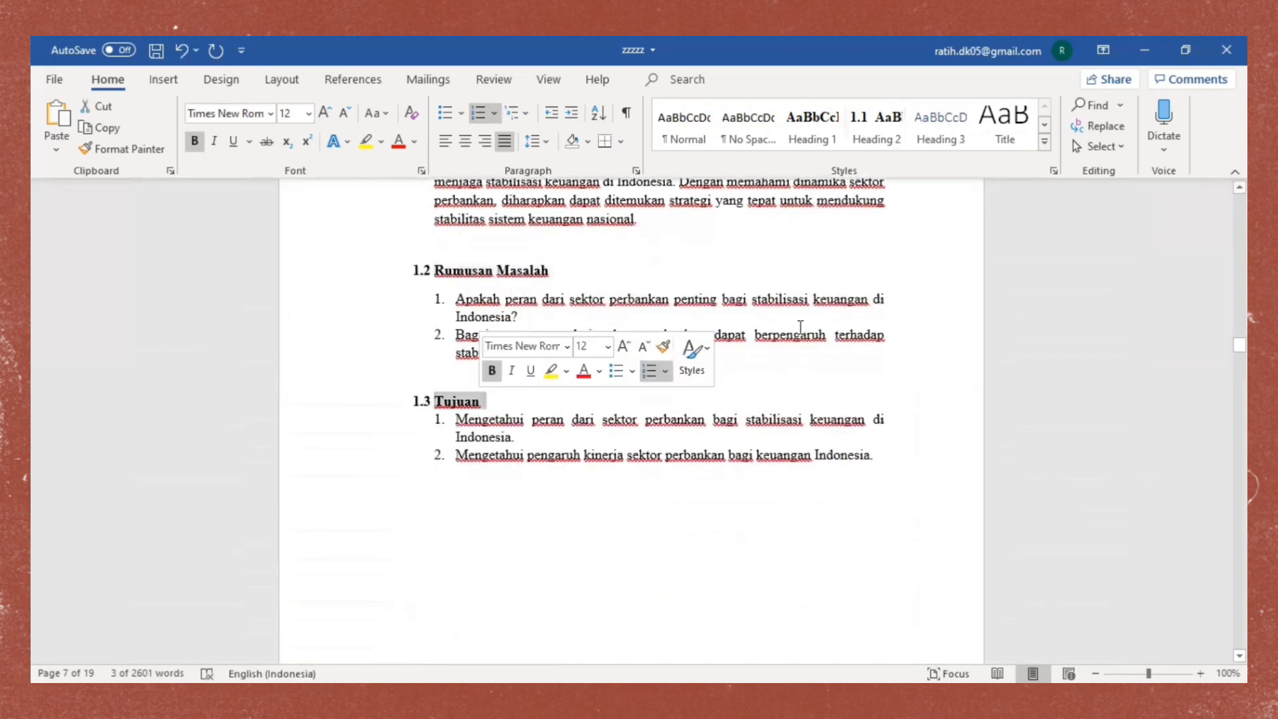
click(876, 127)
- Apply Heading 1 to the BAB II PEMBAHASAN title and Heading 2 to its 2.1 Stabilitas Keuangan subheading
scroll(722, 372, down, 14)
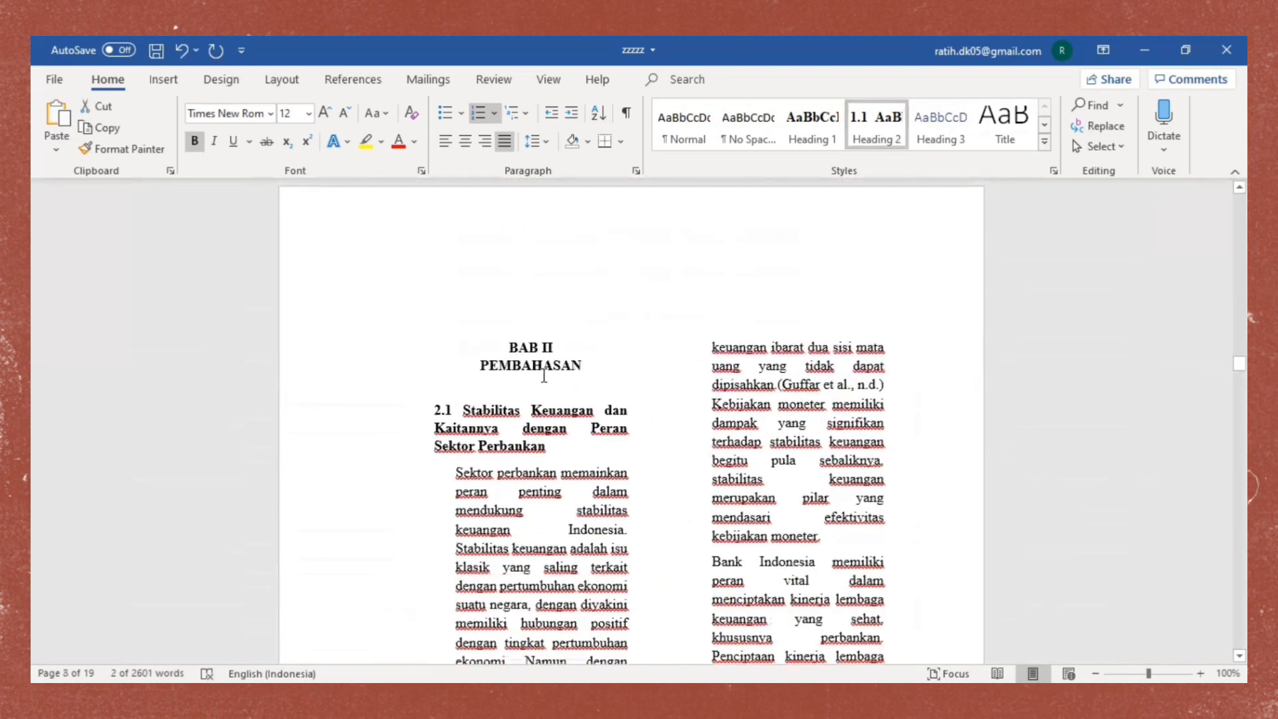
drag(500, 348, 590, 367)
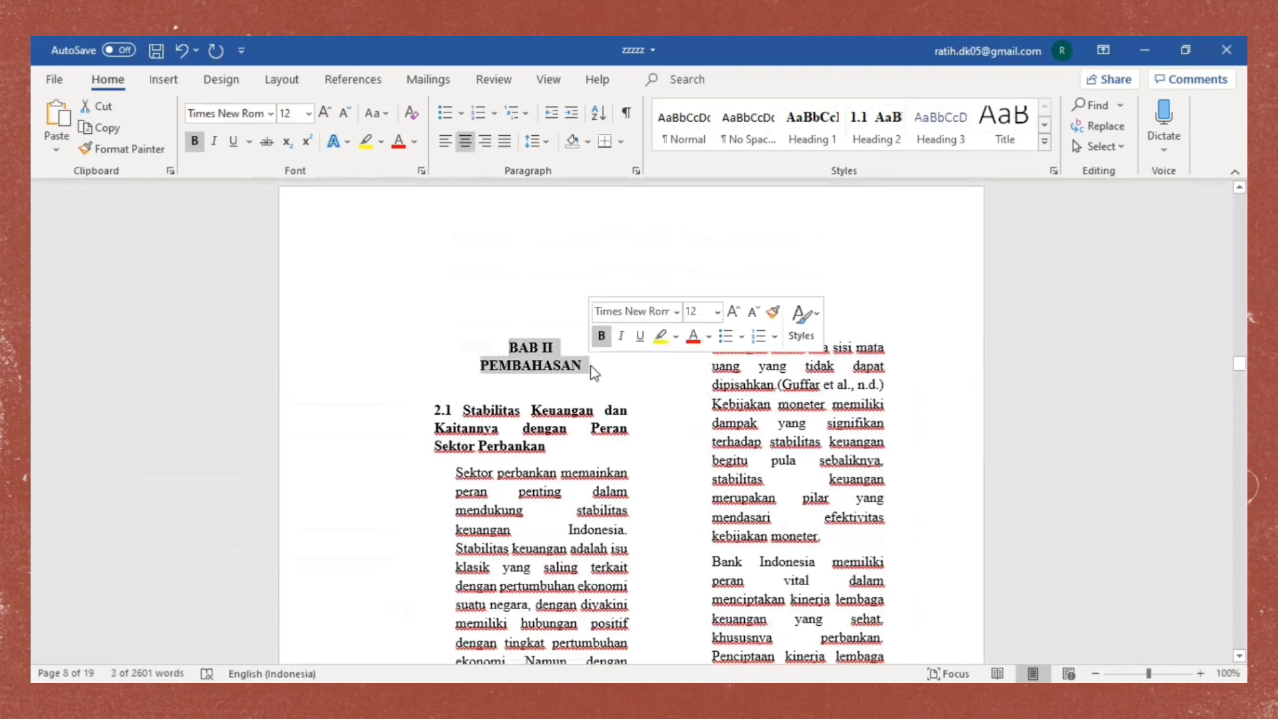
click(816, 133)
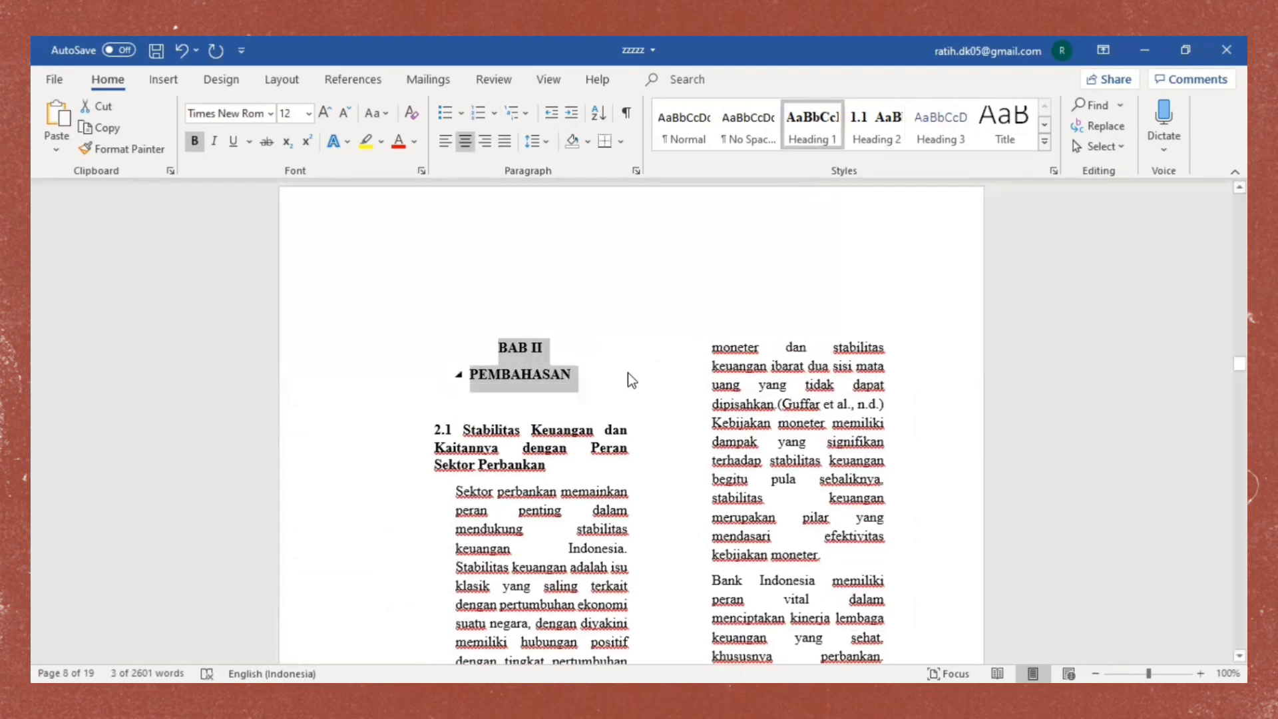
scroll(628, 373, down, 2)
triple_click(536, 351)
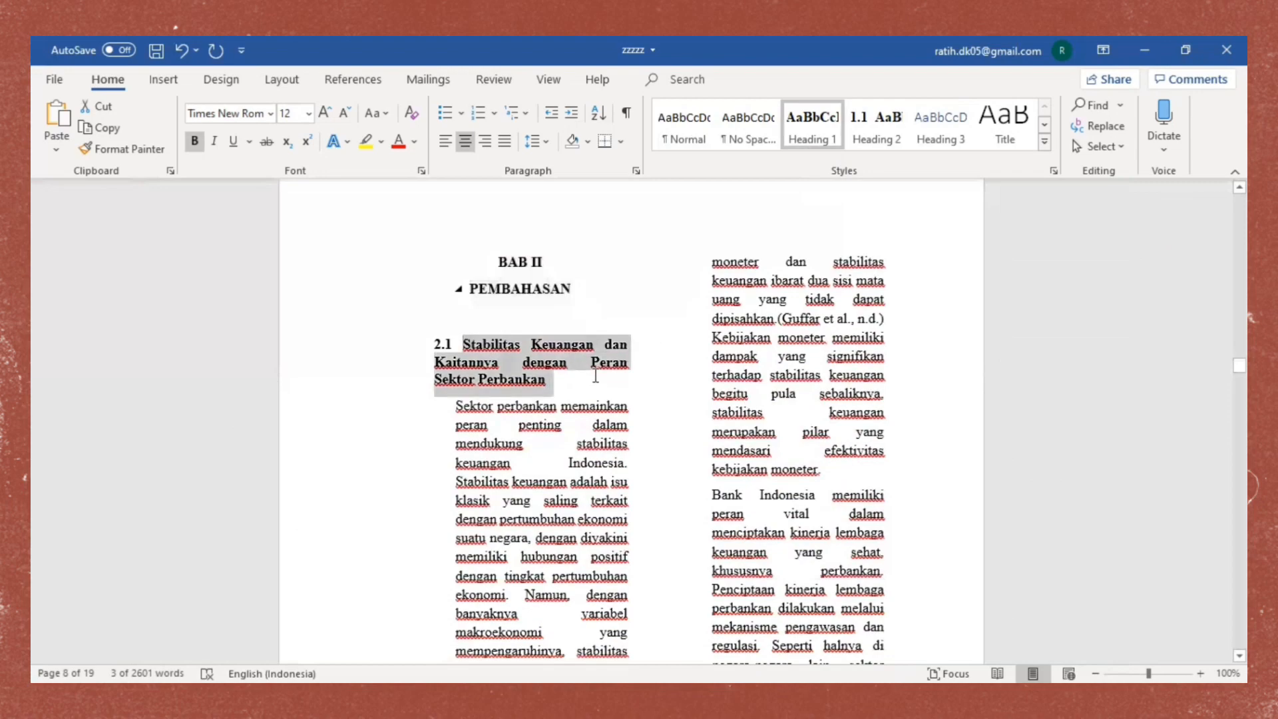
click(876, 138)
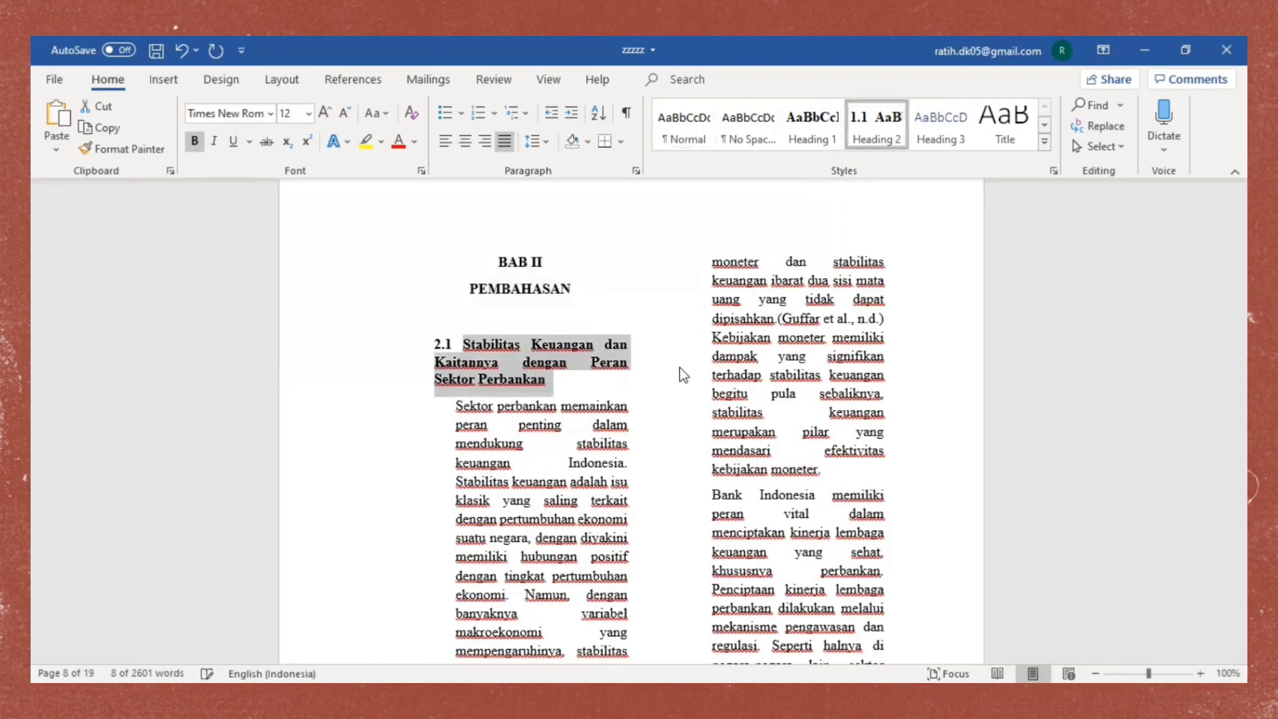
- Insert the Automatic Table 1 table of contents below the DAFTAR ISI title
scroll(725, 318, down, 5)
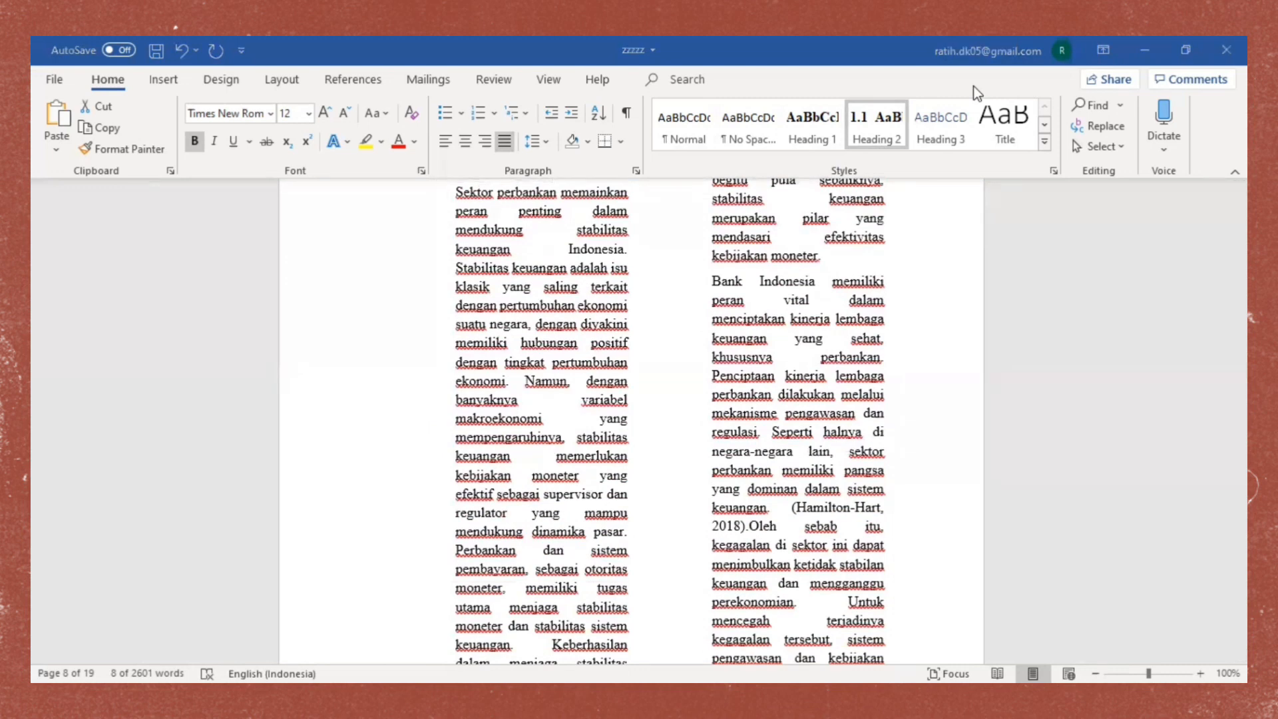
key(ctrl+z)
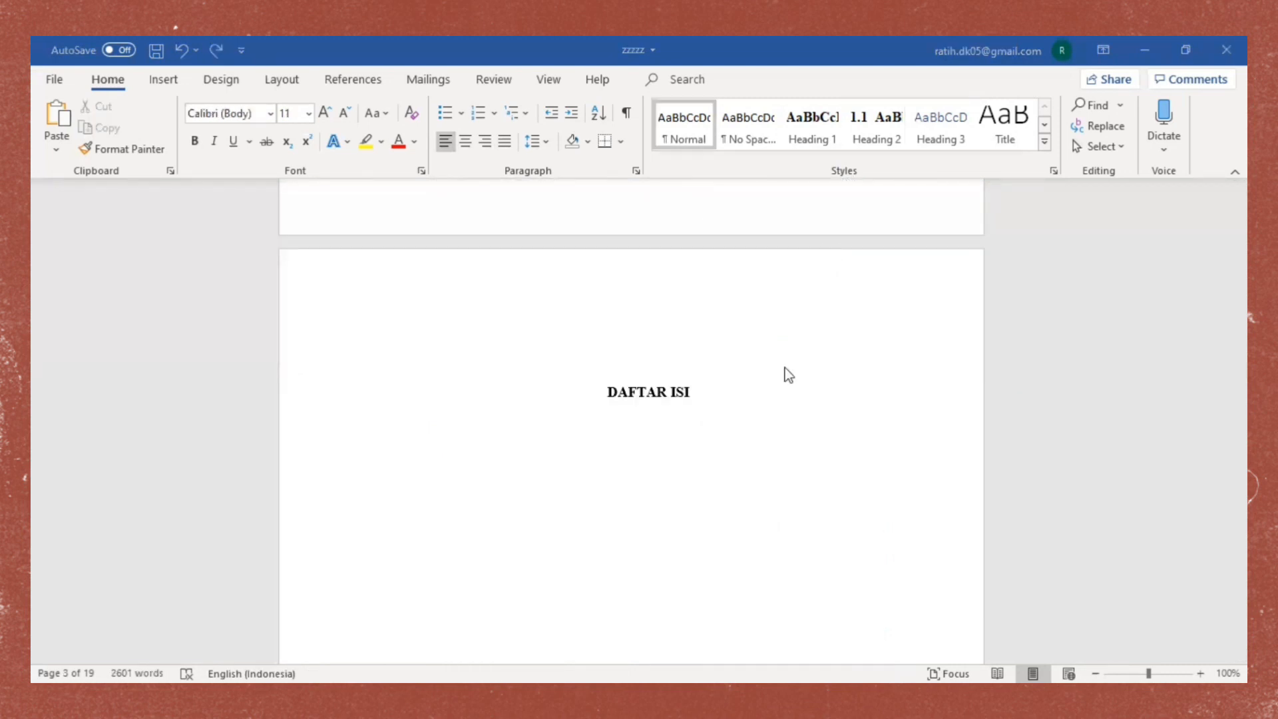
scroll(783, 367, down, 15)
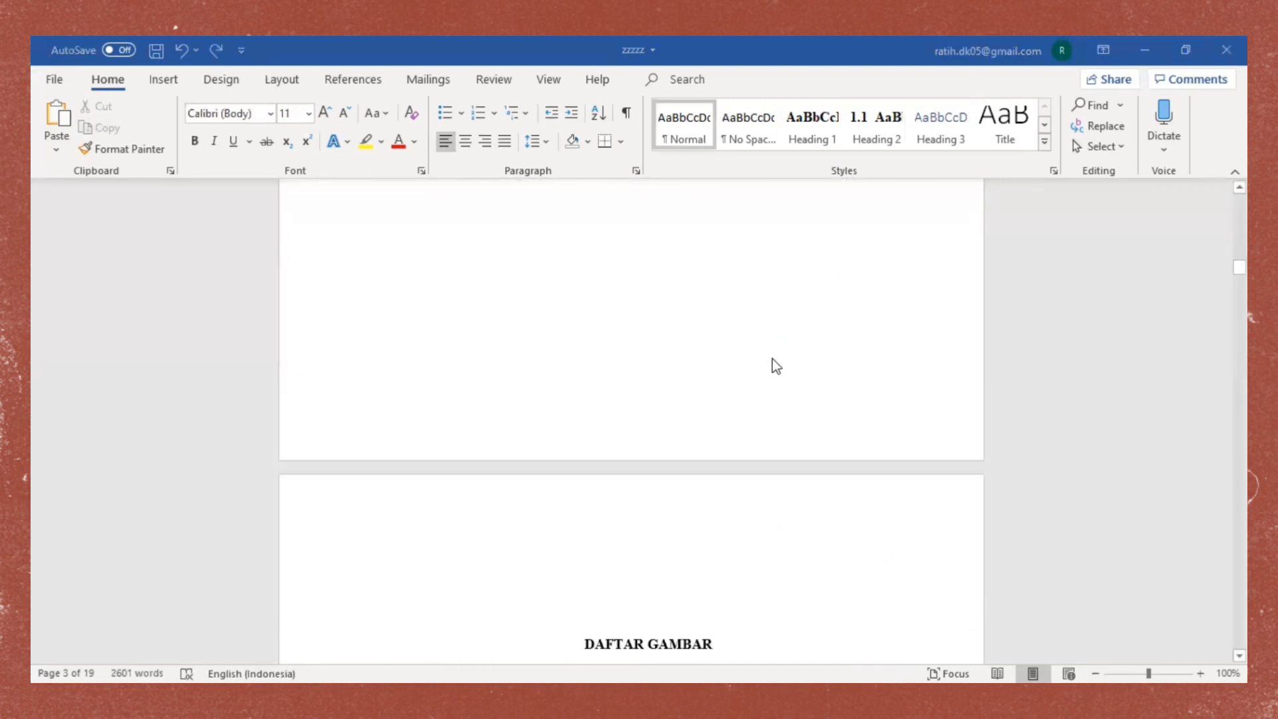
scroll(728, 422, up, 15)
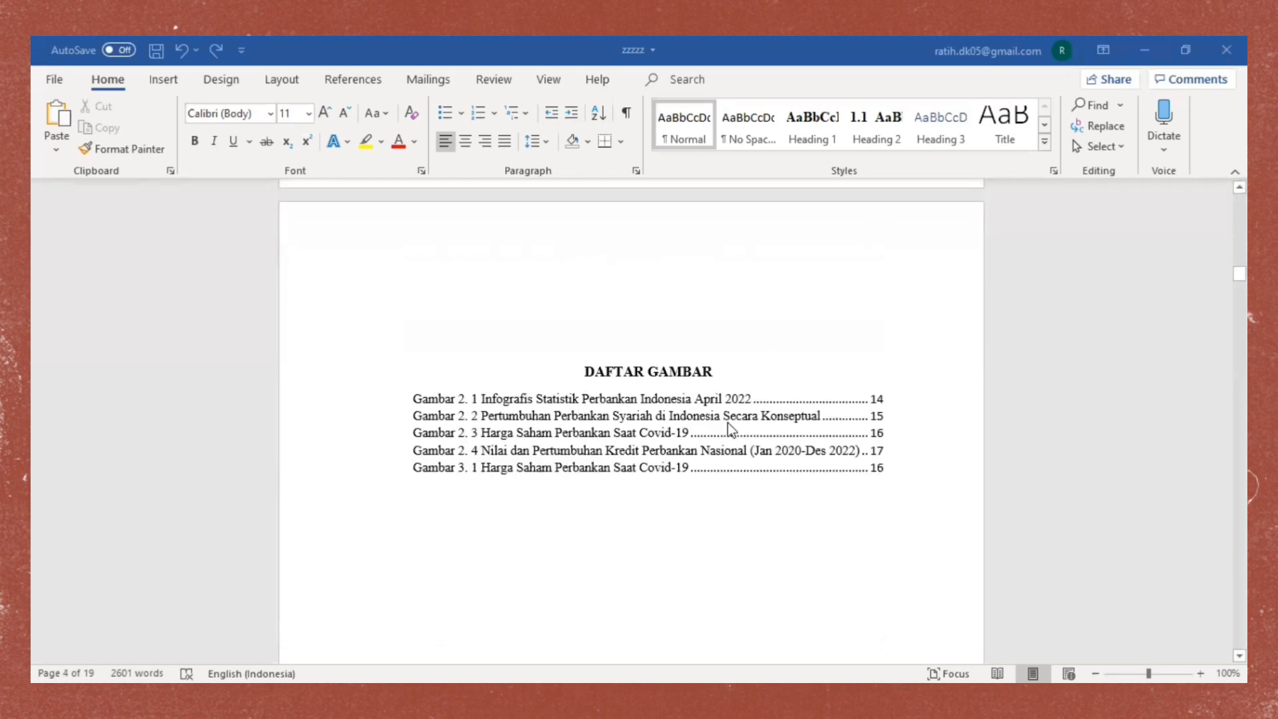
scroll(728, 485, up, 1)
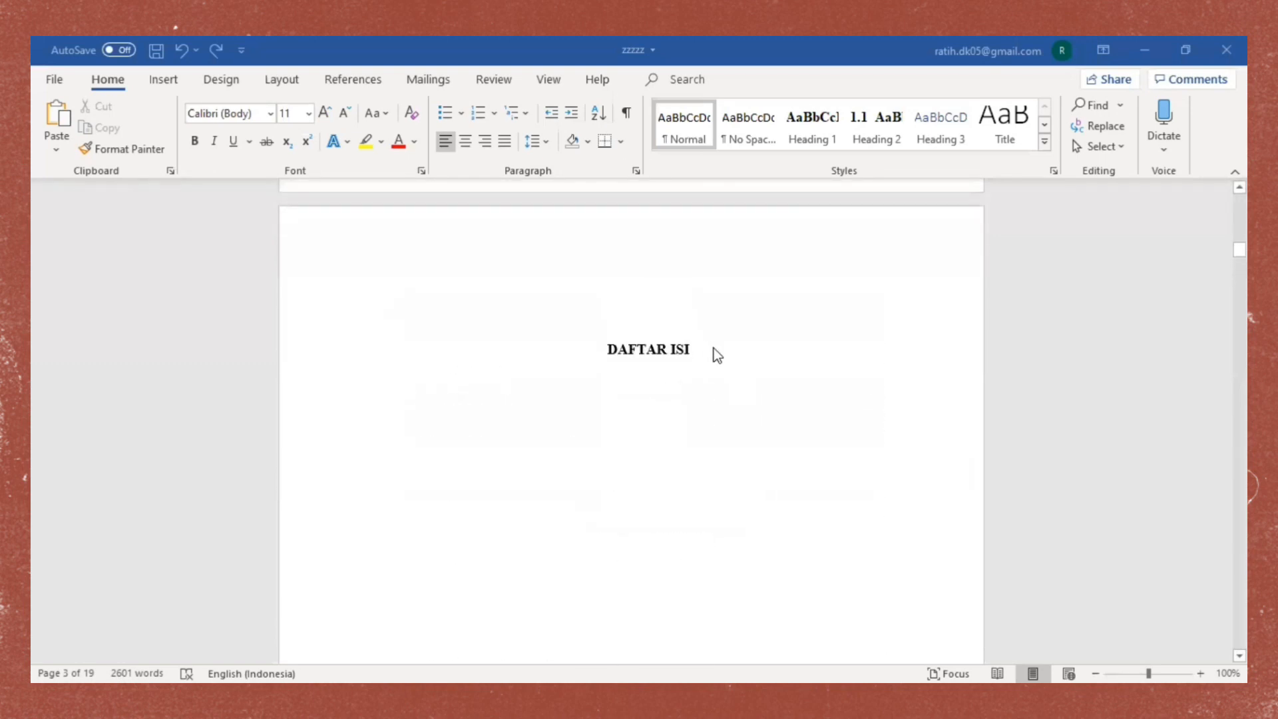
click(686, 369)
click(362, 85)
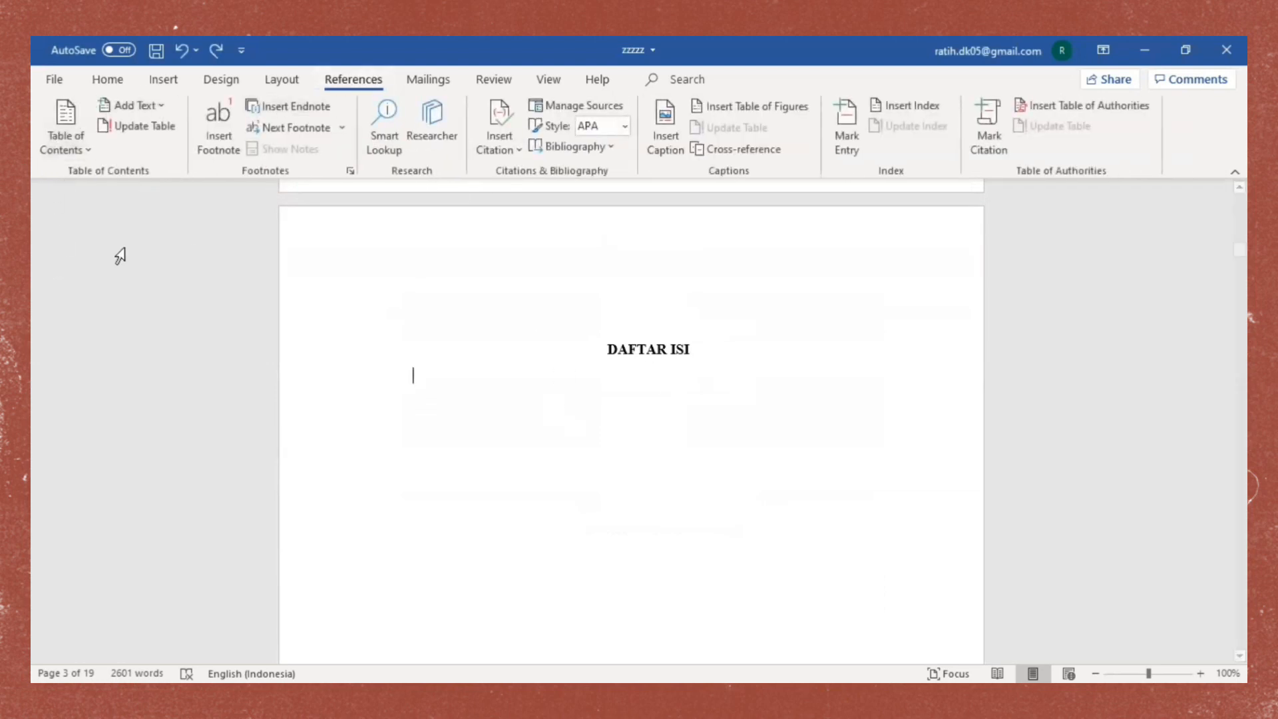
click(58, 134)
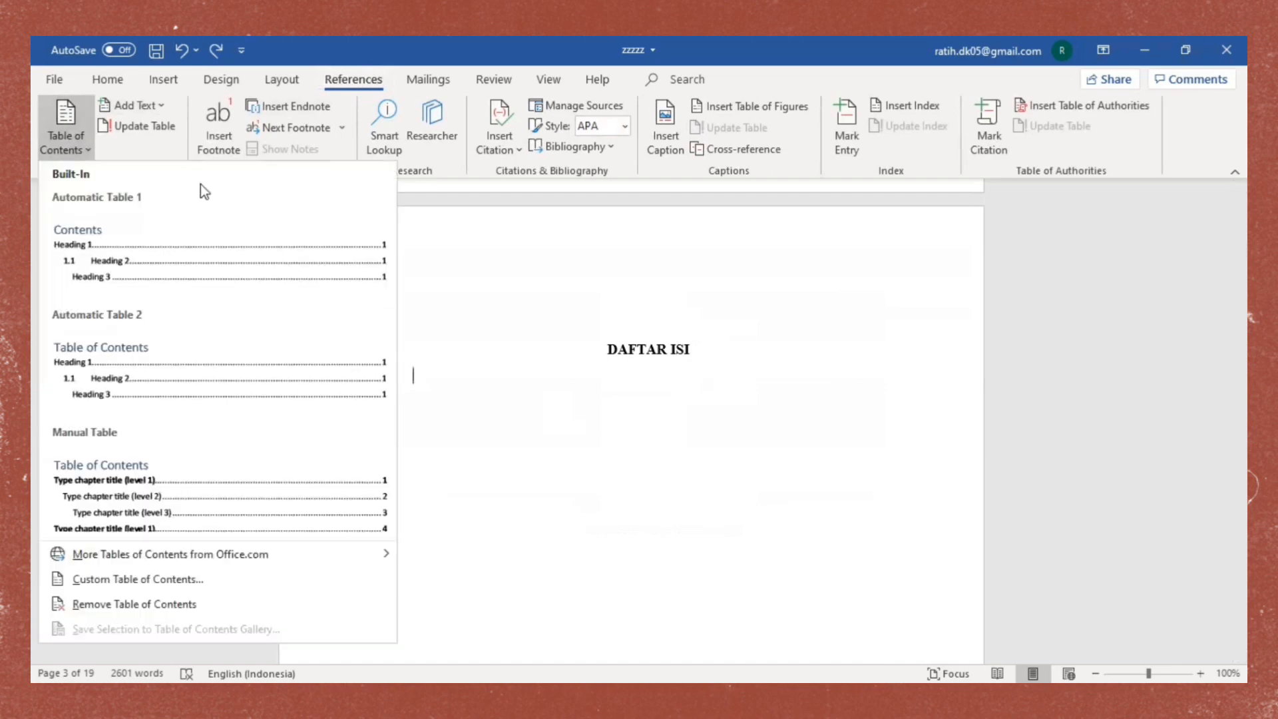
click(174, 273)
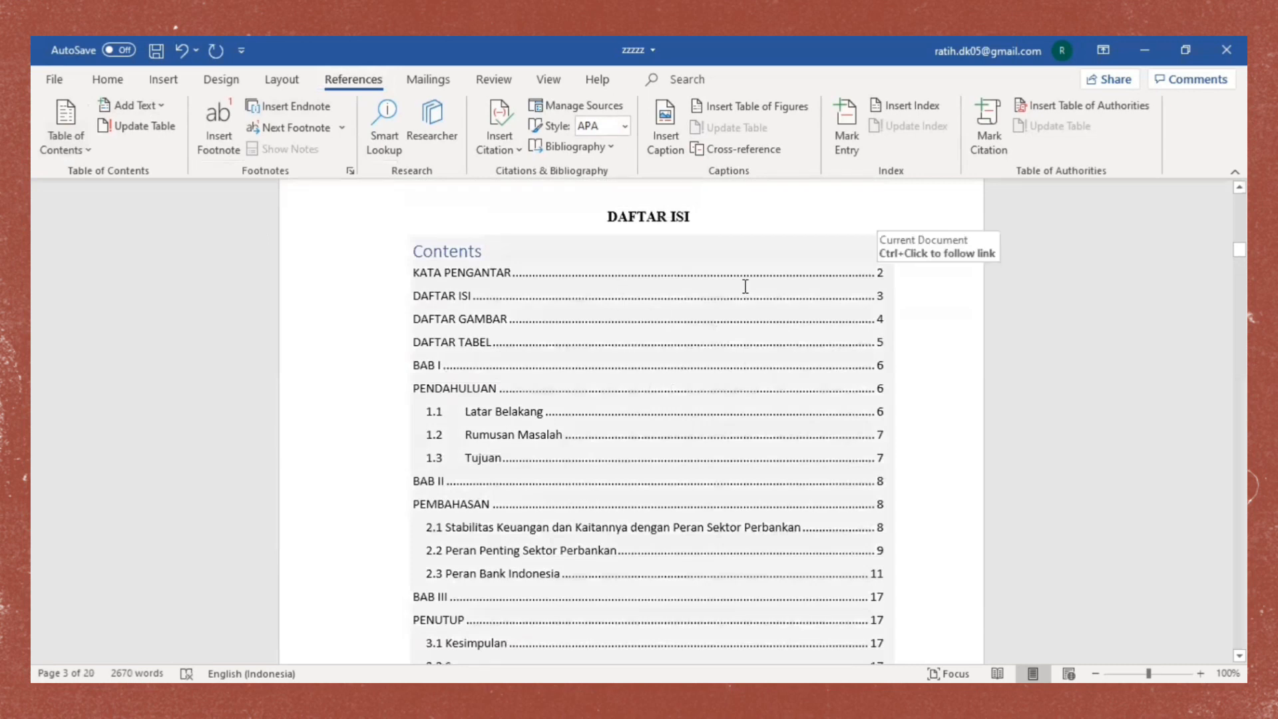
- Delete the "Contents" title above the entries of the inserted table of contents
click(492, 248)
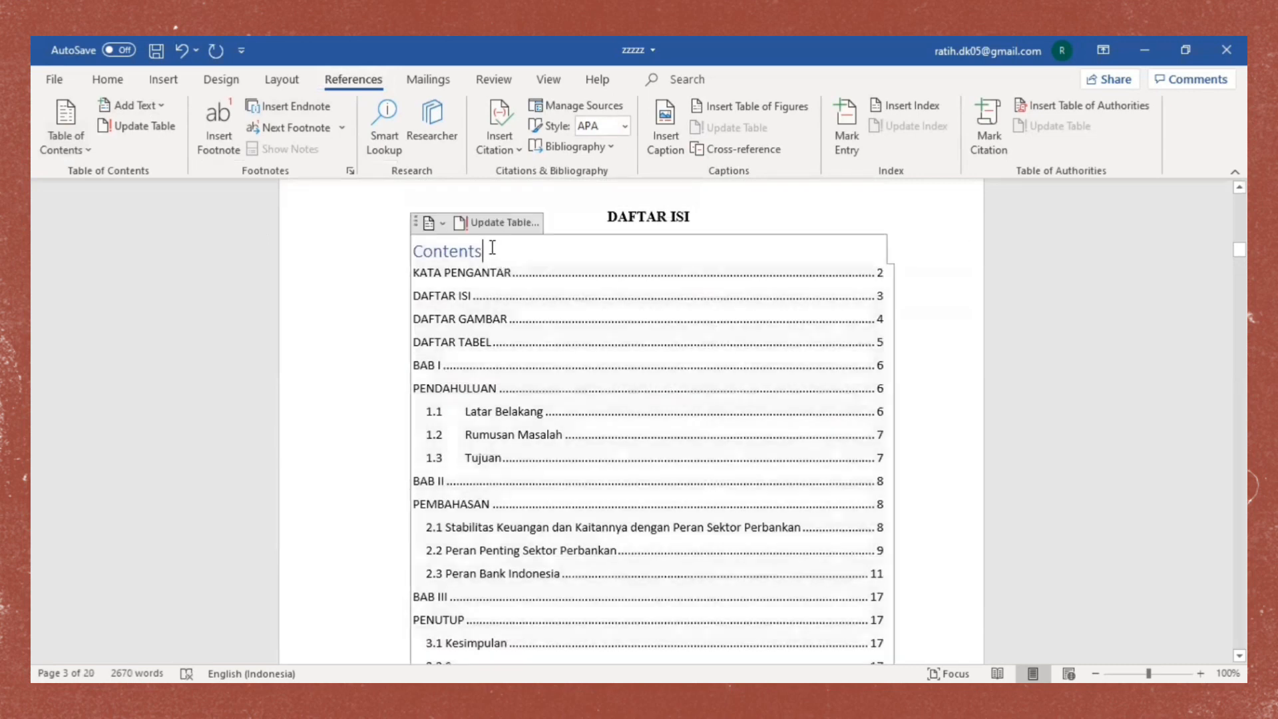
key(BackSpace)
key(BackSpace)
key(BackSpace)
key(BackSpace)
key(BackSpace)
key(BackSpace)
key(BackSpace)
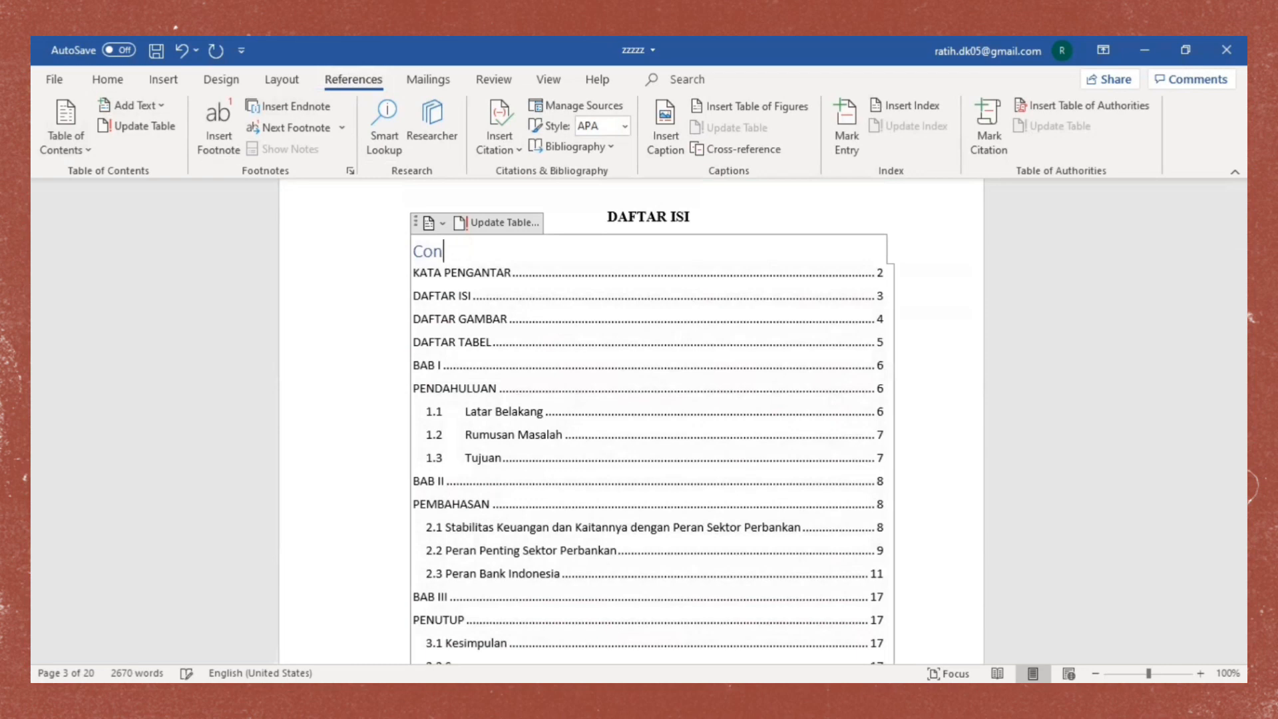
key(BackSpace)
key(Down)
- Format all table of contents entries in Times New Roman, size 12
drag(549, 281, 728, 466)
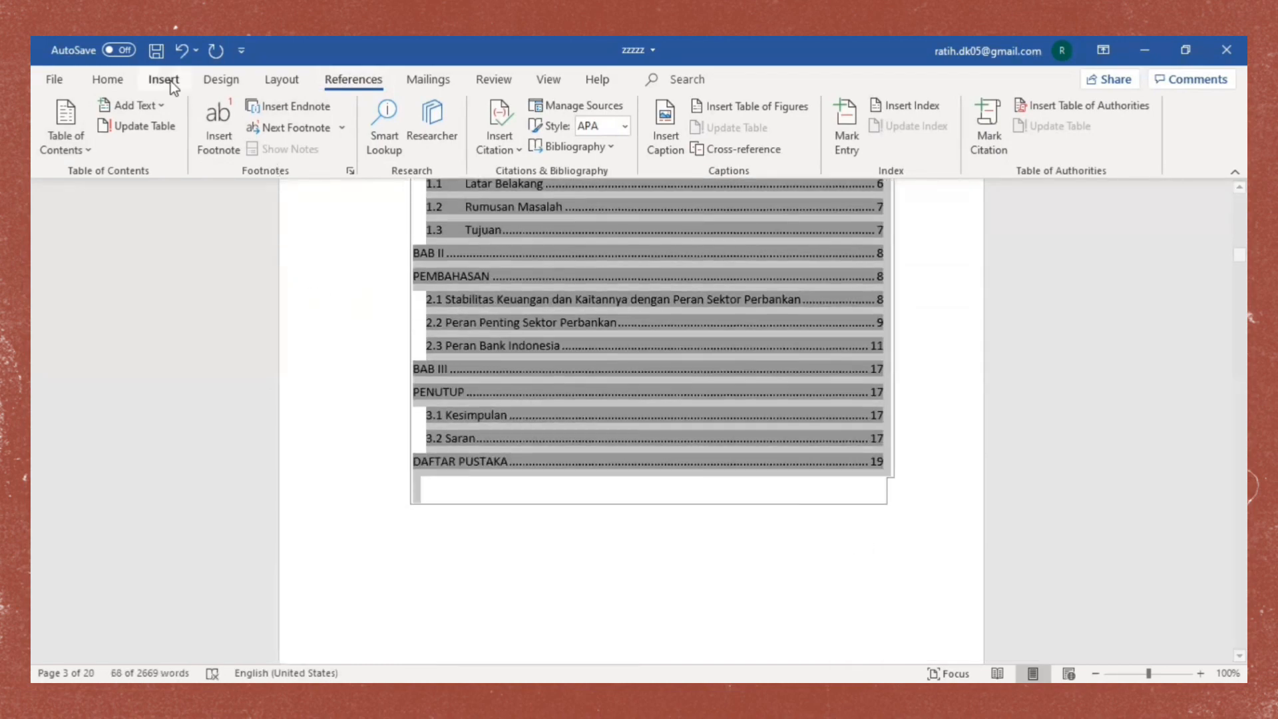
click(110, 79)
click(270, 113)
click(305, 238)
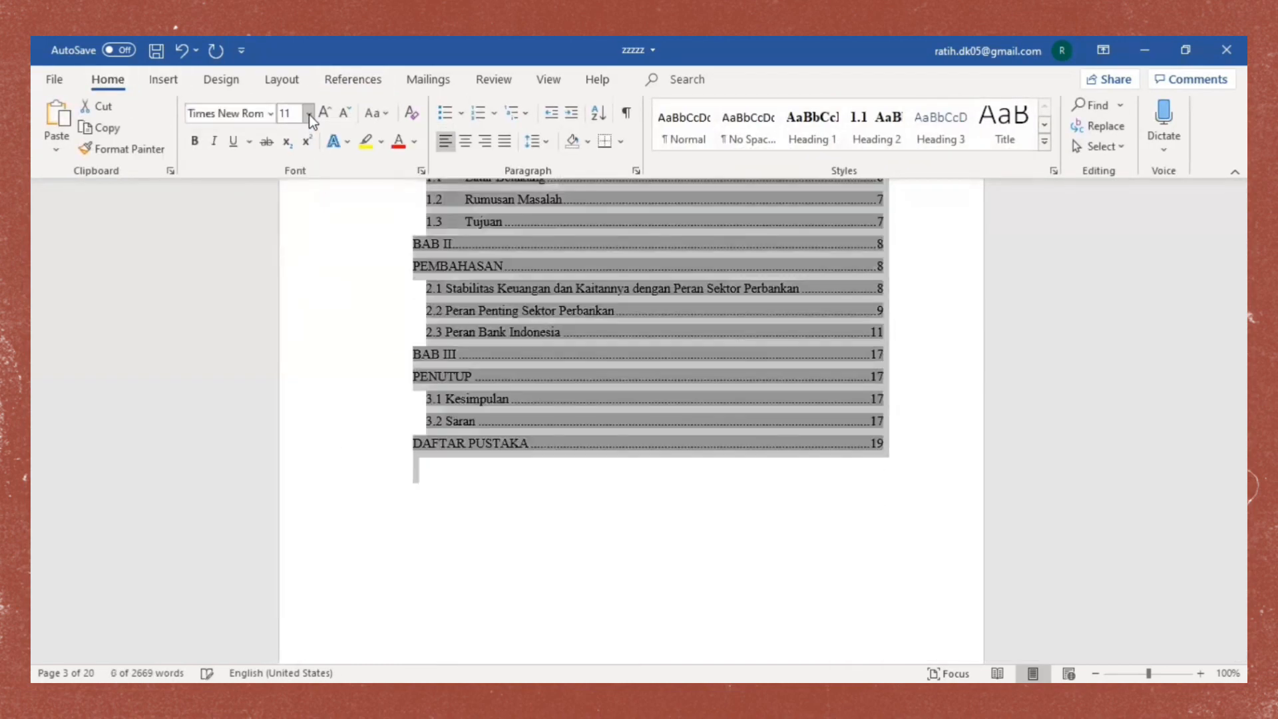
click(309, 114)
click(306, 214)
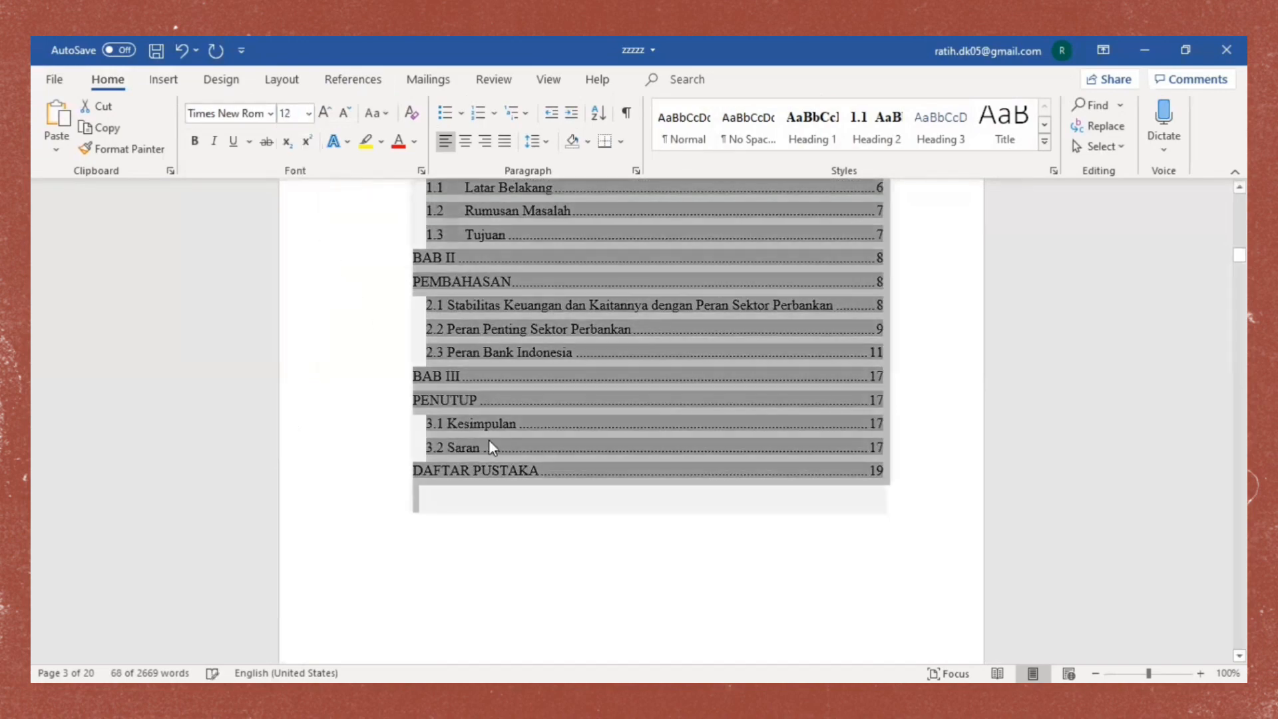
click(671, 524)
scroll(670, 524, up, 3)
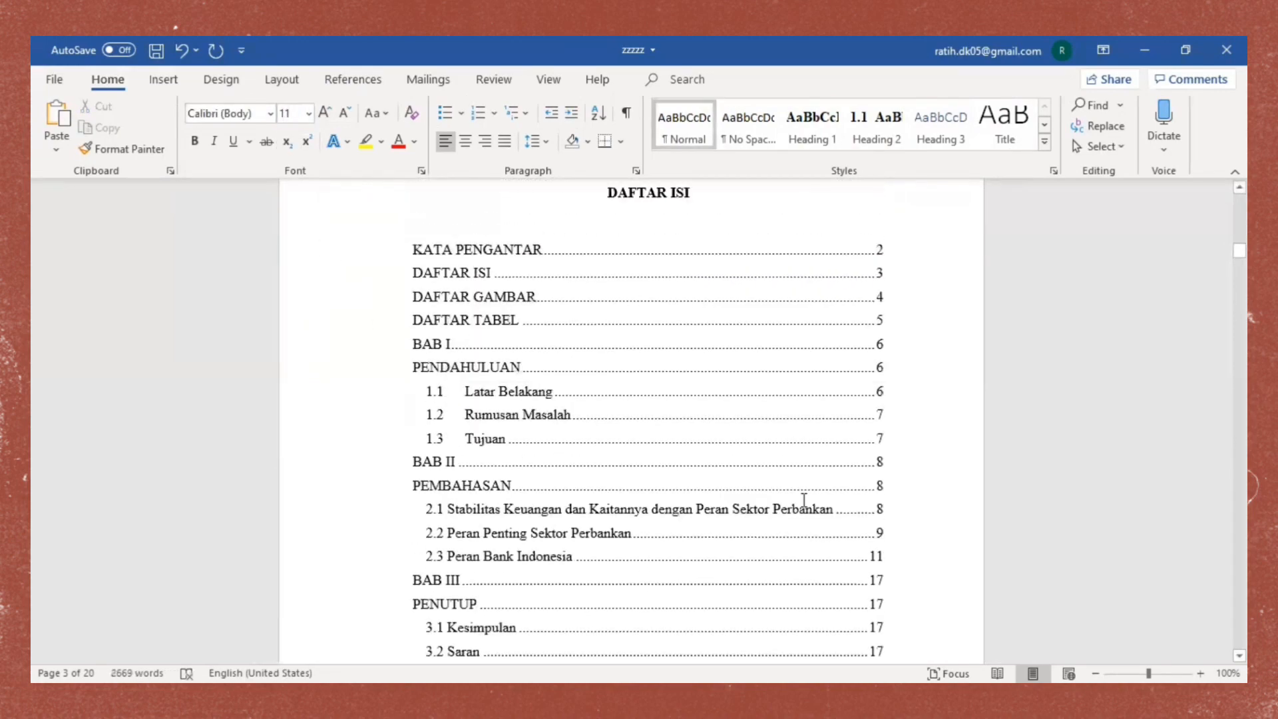
- Look through the pages from KATA PENGANTAR to the BAB I PENDAHULUAN chapter to examine their layout and the front matter's boundary
click(799, 436)
scroll(760, 425, down, 3)
click(773, 628)
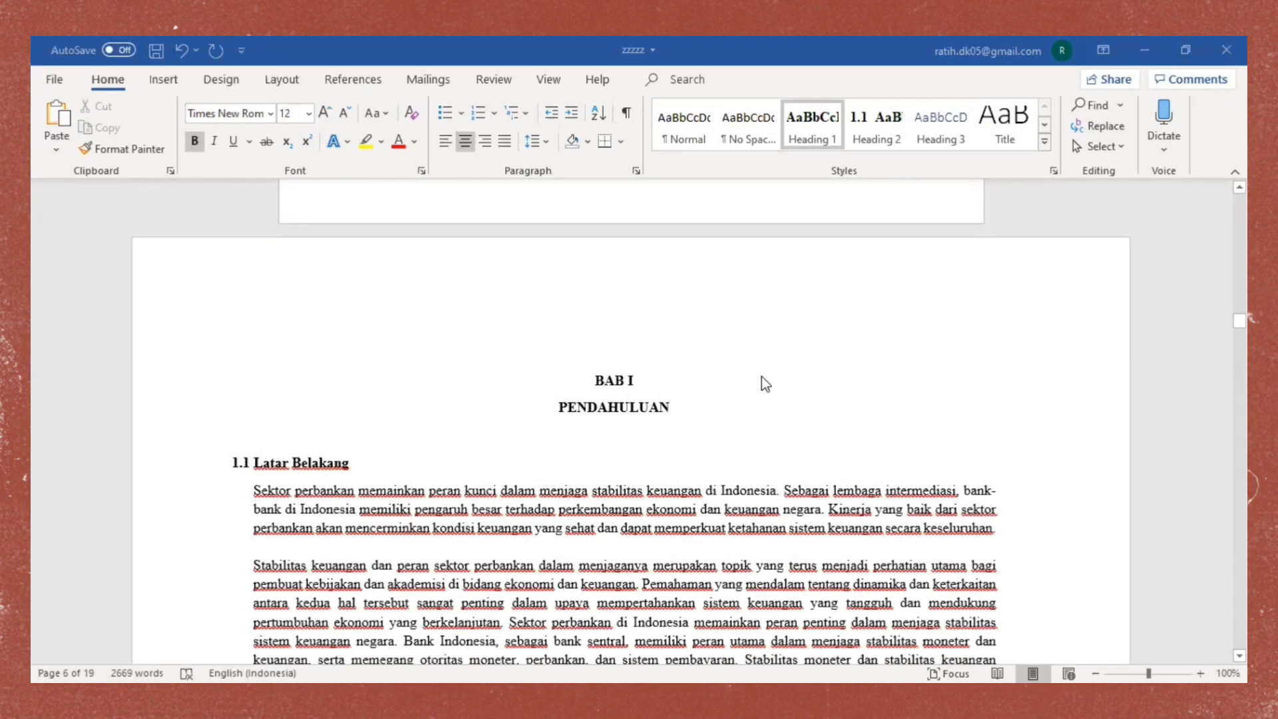
scroll(767, 392, down, 10)
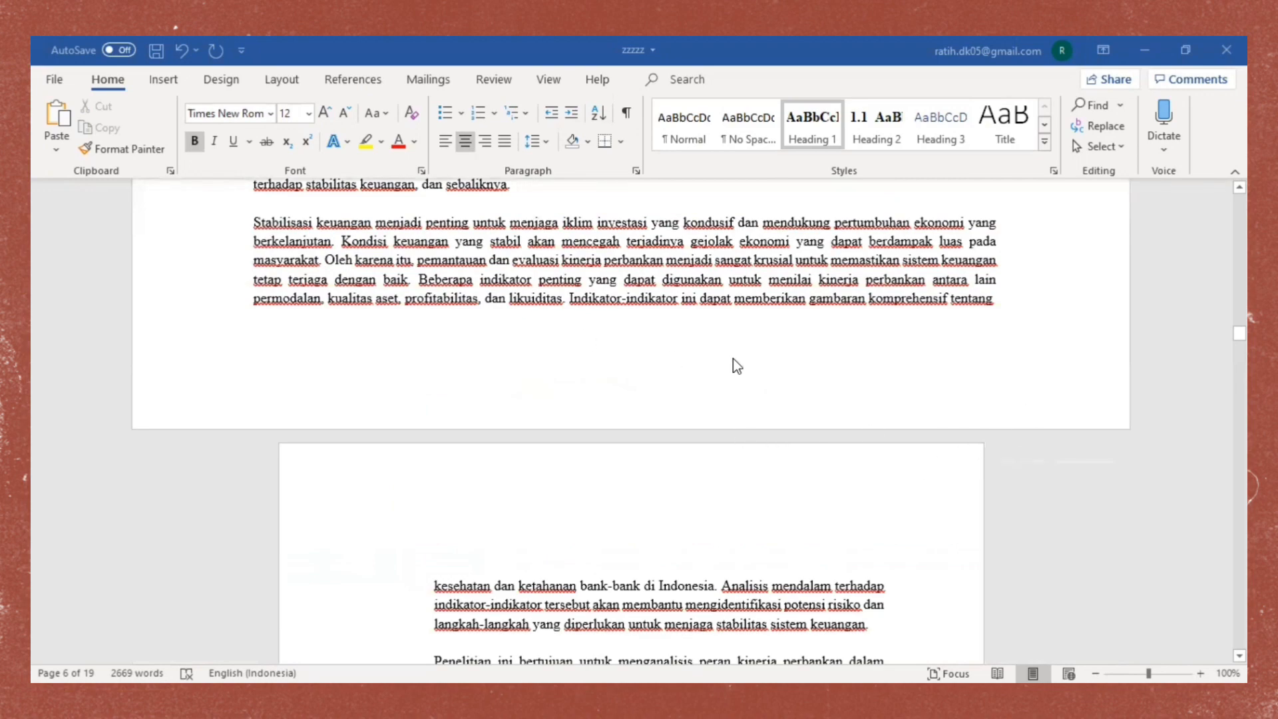
scroll(786, 386, up, 8)
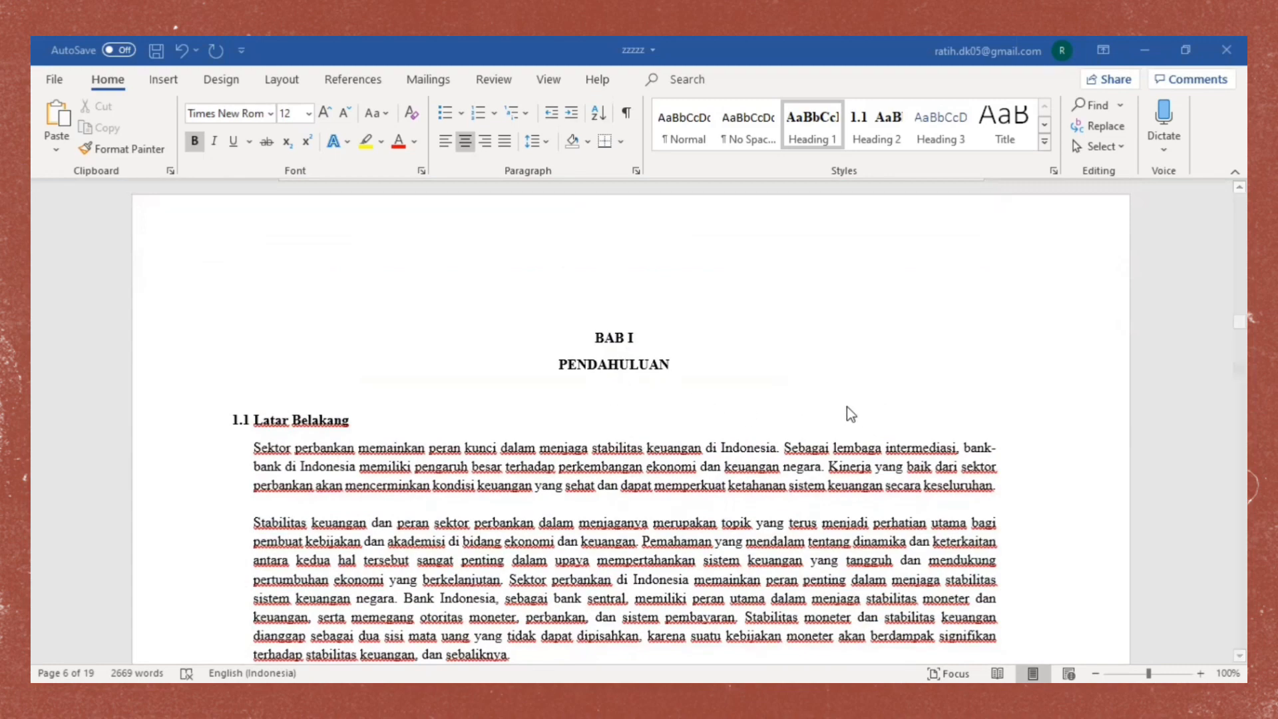
scroll(846, 413, down, 6)
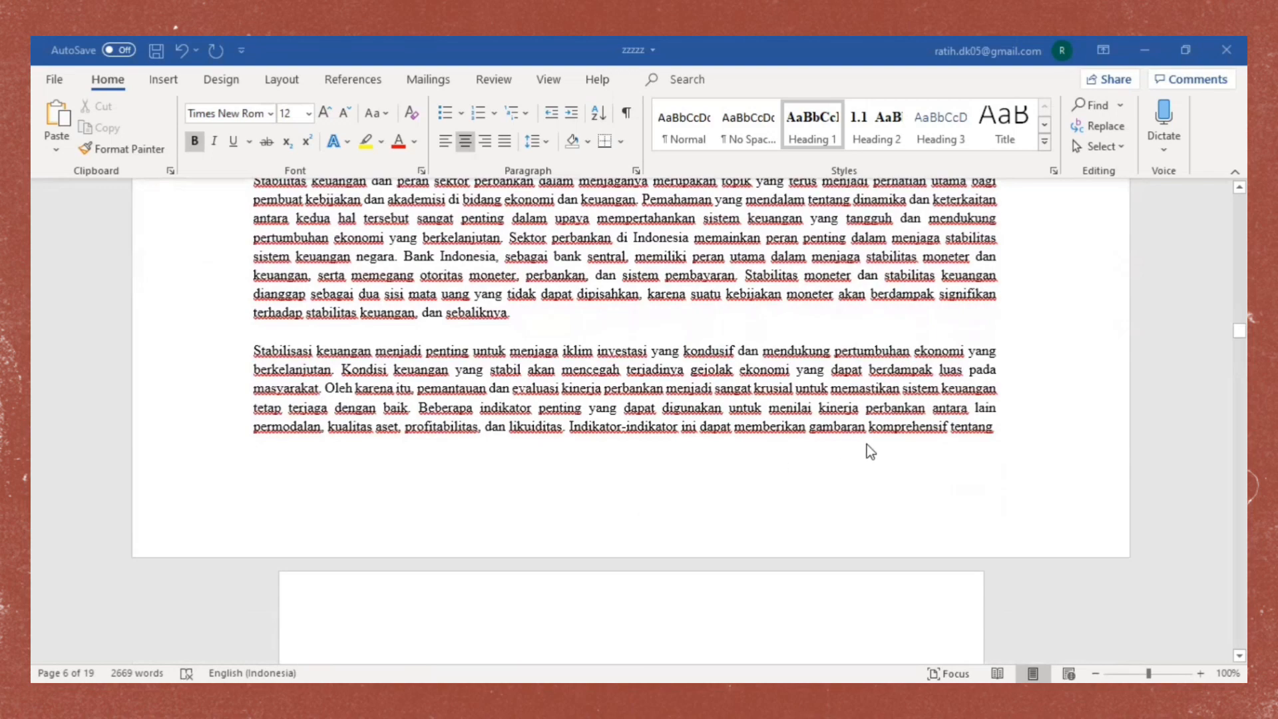
scroll(881, 456, down, 3)
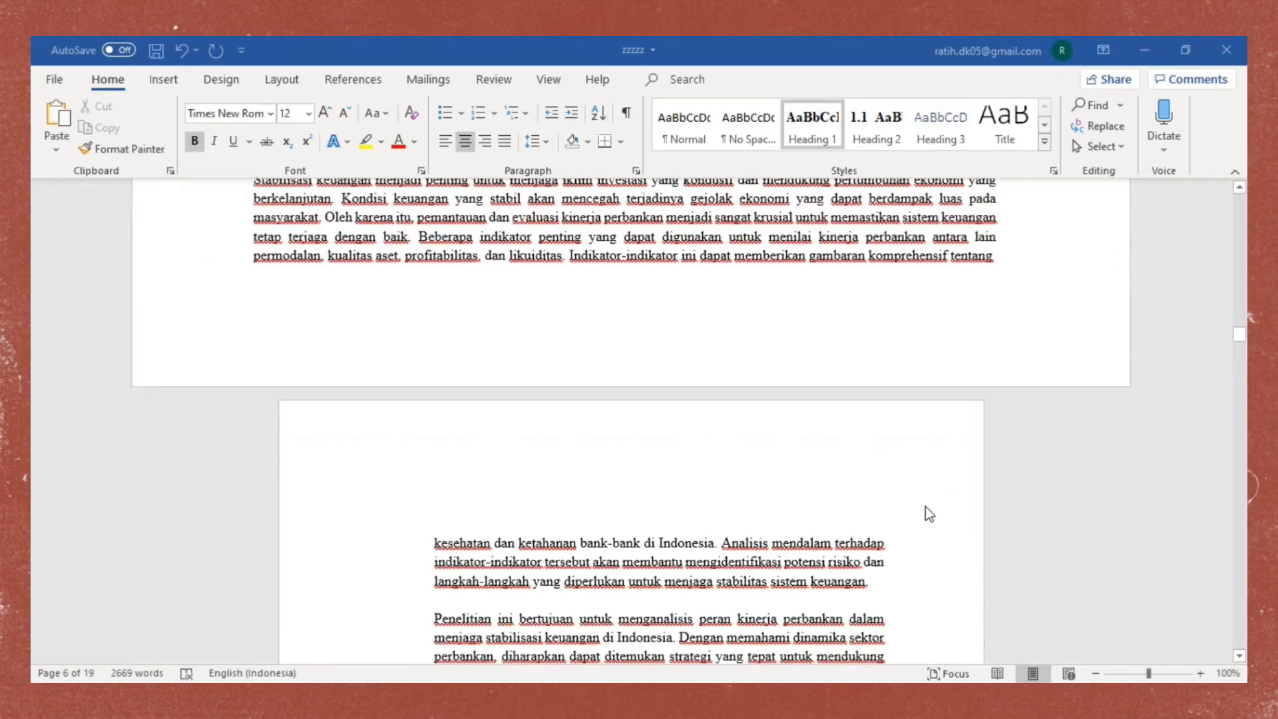
scroll(892, 479, up, 15)
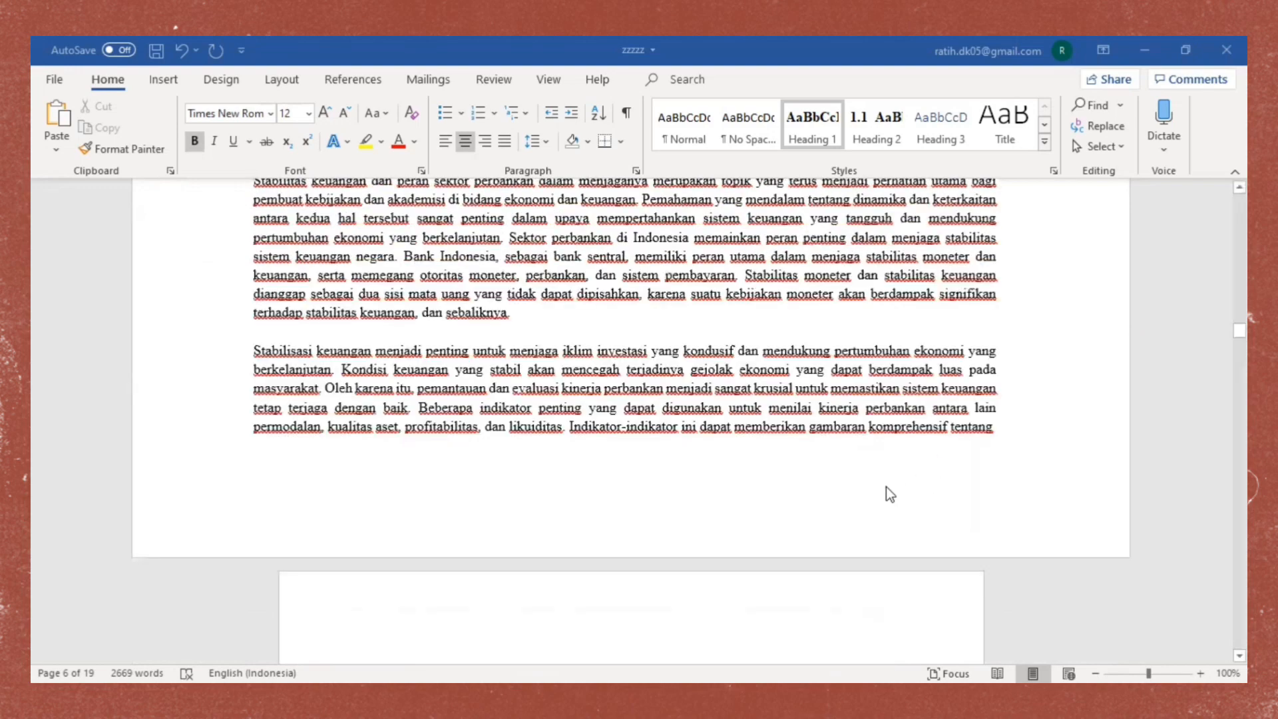
scroll(881, 503, up, 3)
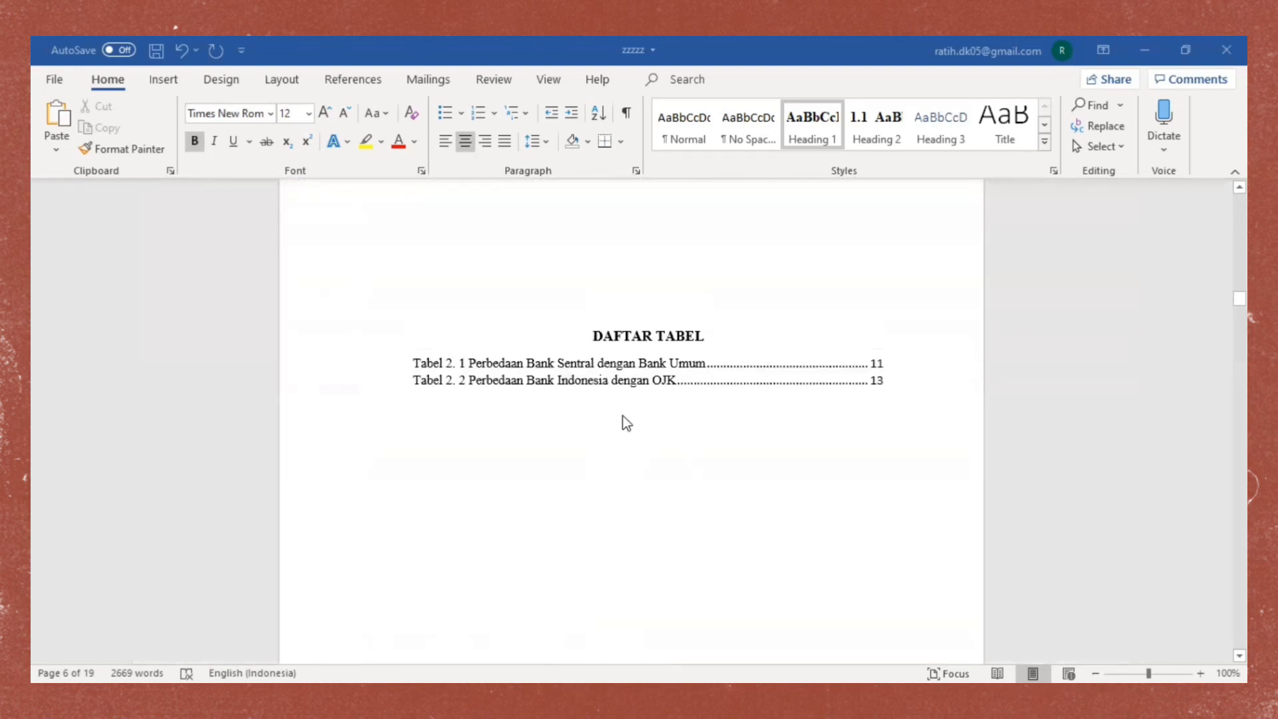
scroll(630, 421, up, 15)
scroll(797, 516, up, 14)
scroll(799, 516, down, 8)
scroll(799, 517, up, 16)
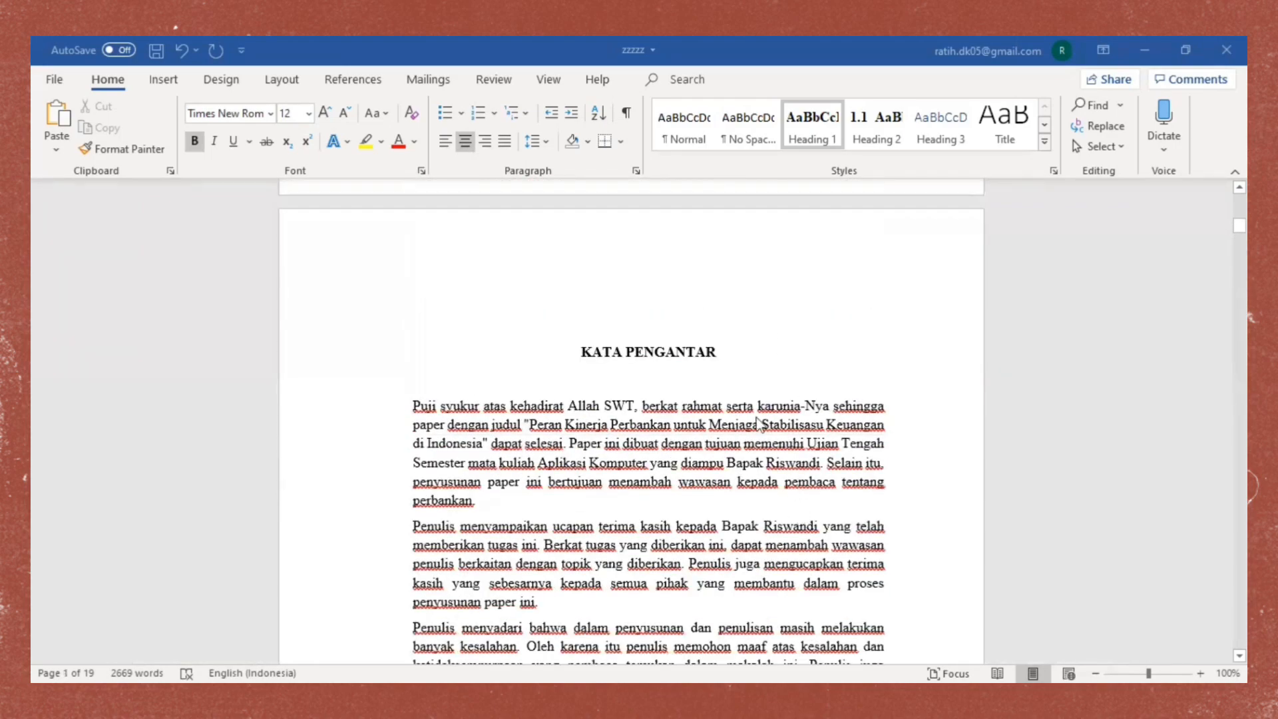
scroll(748, 408, down, 10)
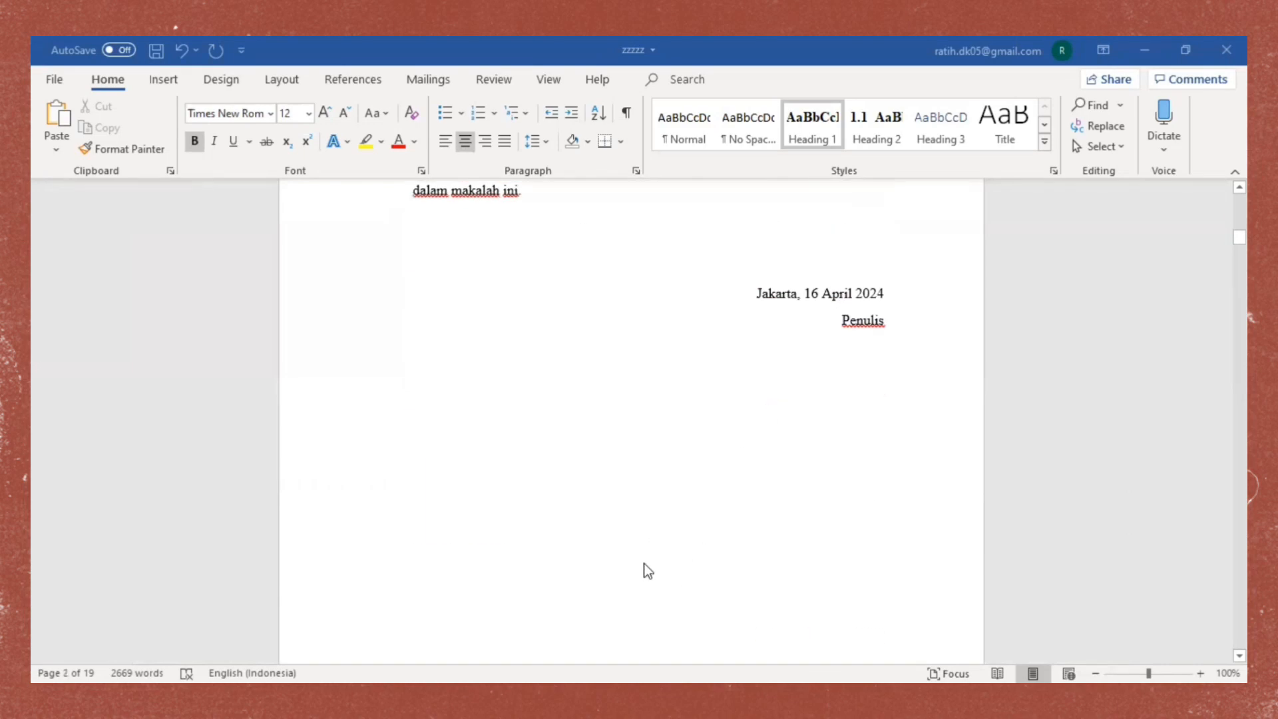
scroll(707, 506, down, 20)
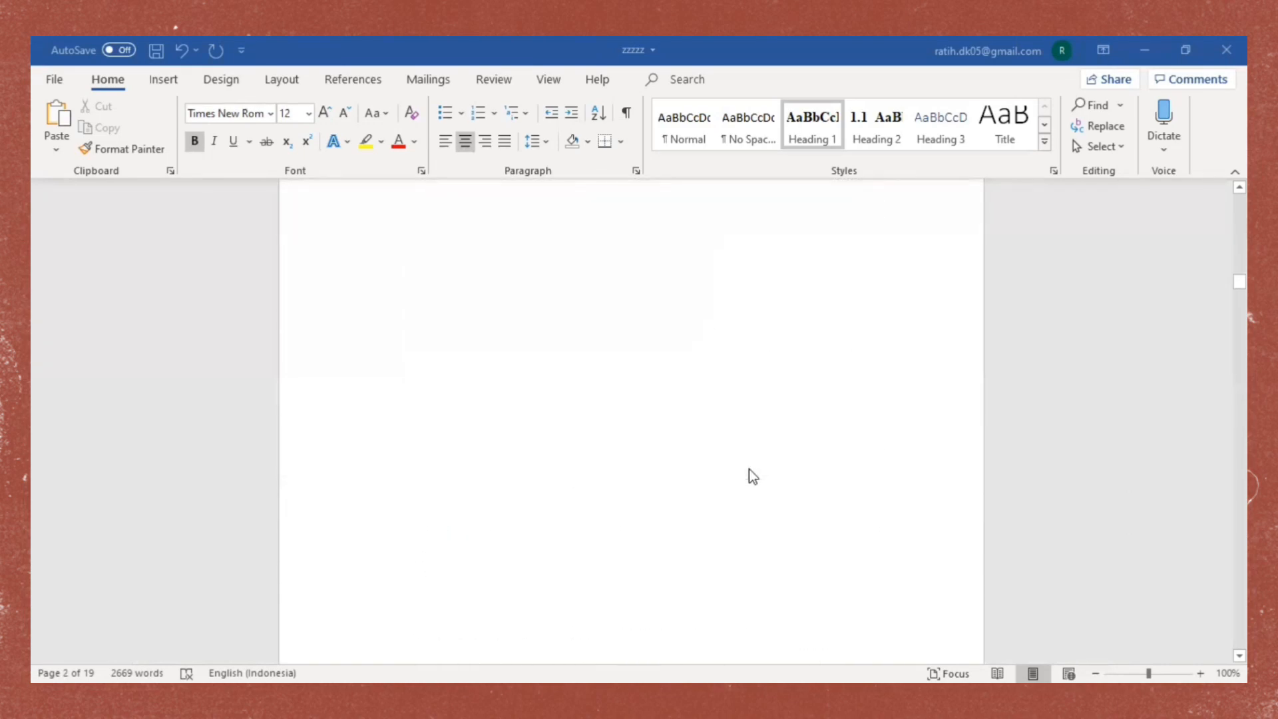
scroll(770, 453, down, 12)
scroll(756, 443, up, 3)
scroll(725, 403, up, 2)
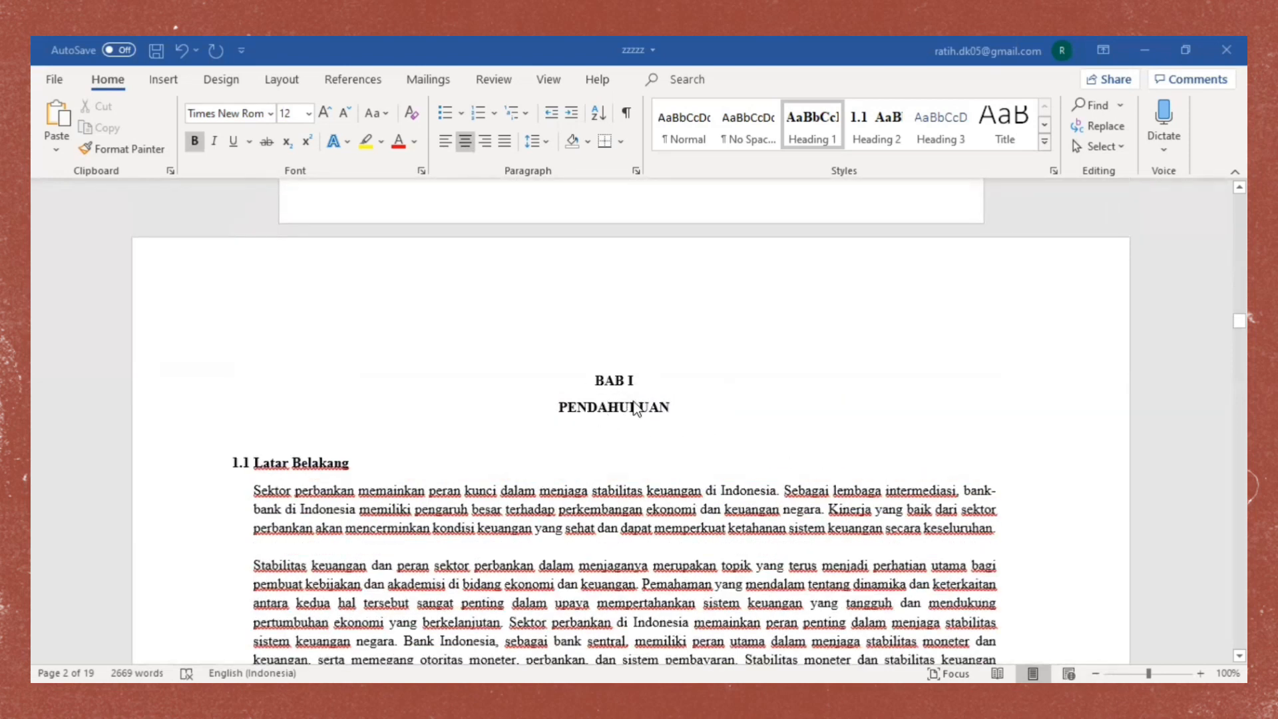
right_click(629, 338)
click(657, 350)
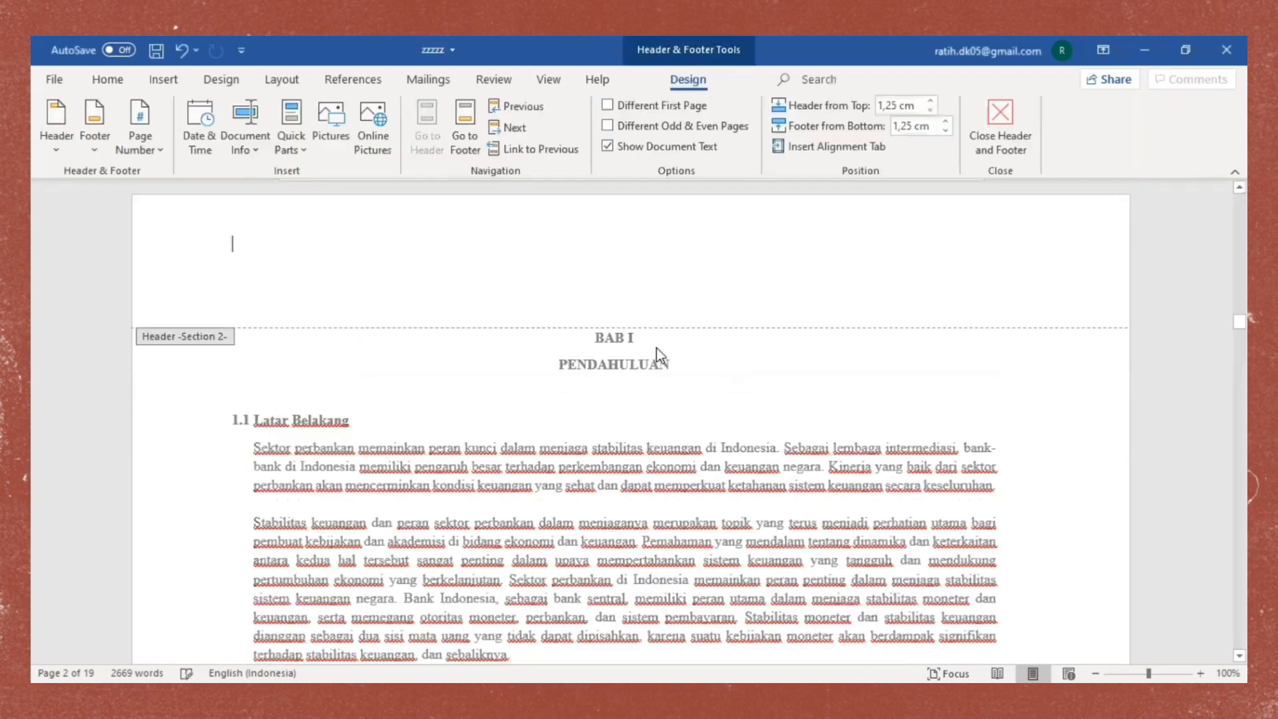
click(181, 50)
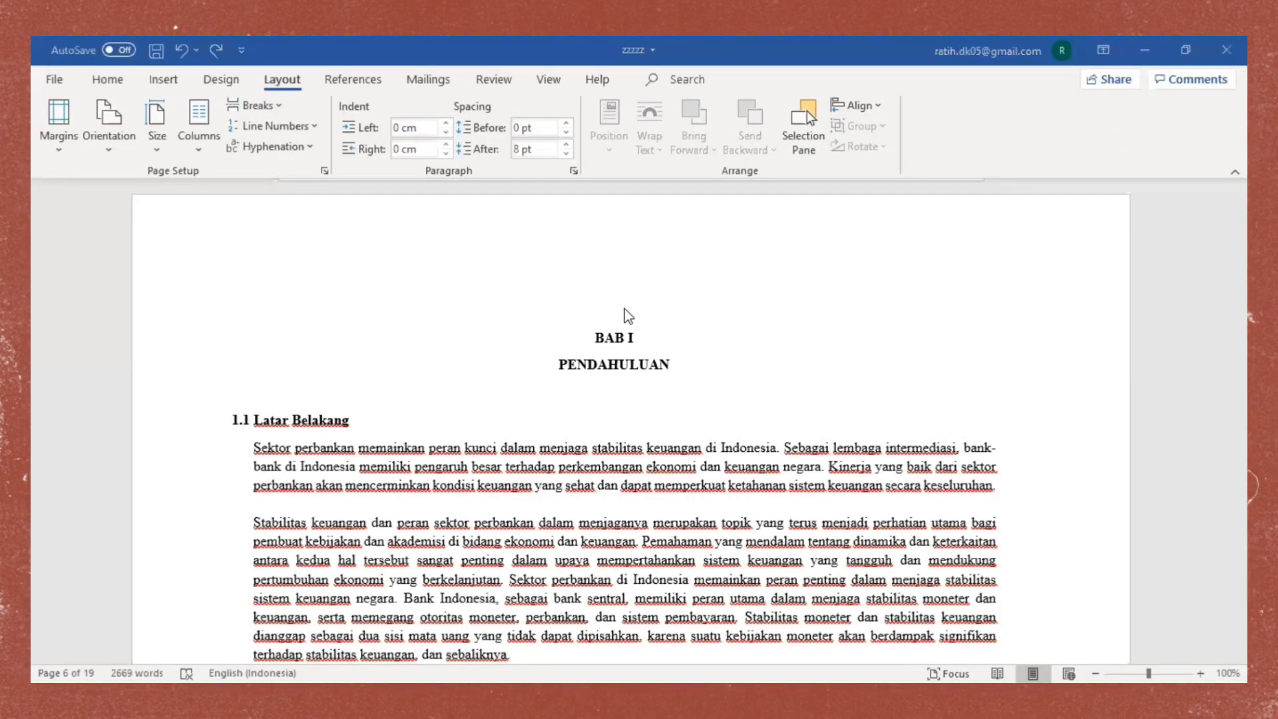
- Edit the section 2 header on the BAB I page and unlink it from the previous section
right_click(617, 302)
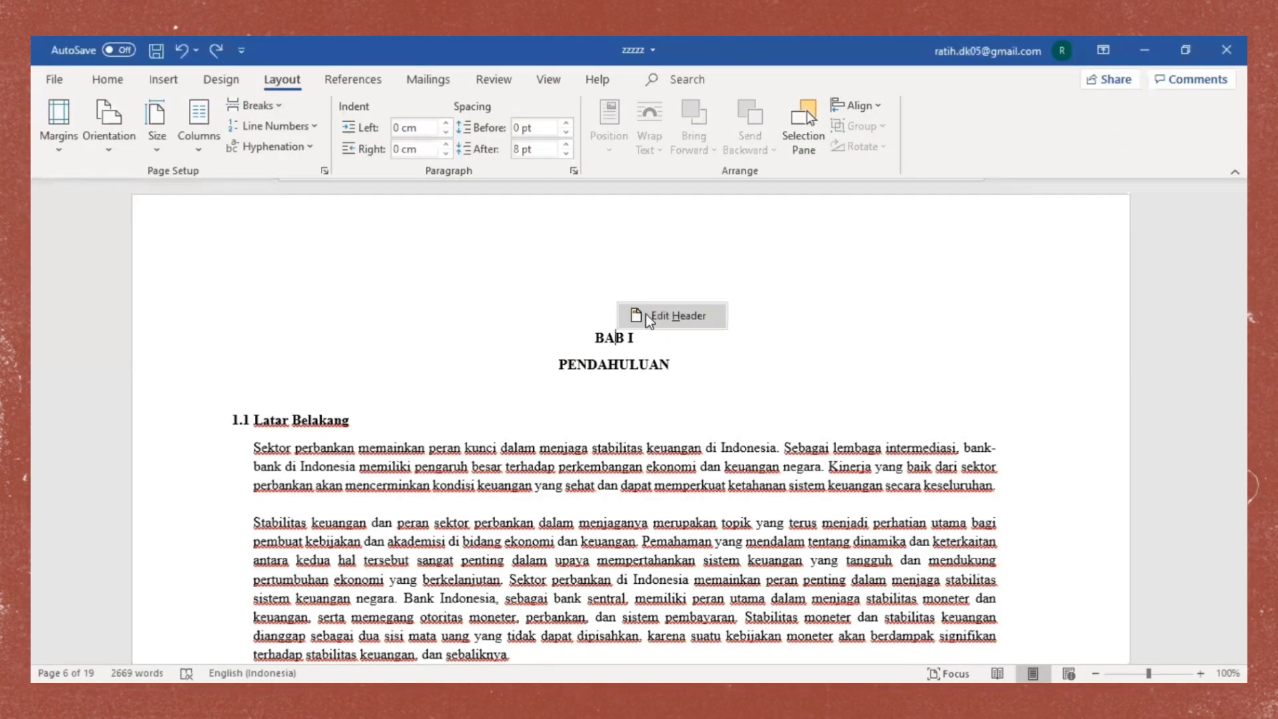
click(648, 314)
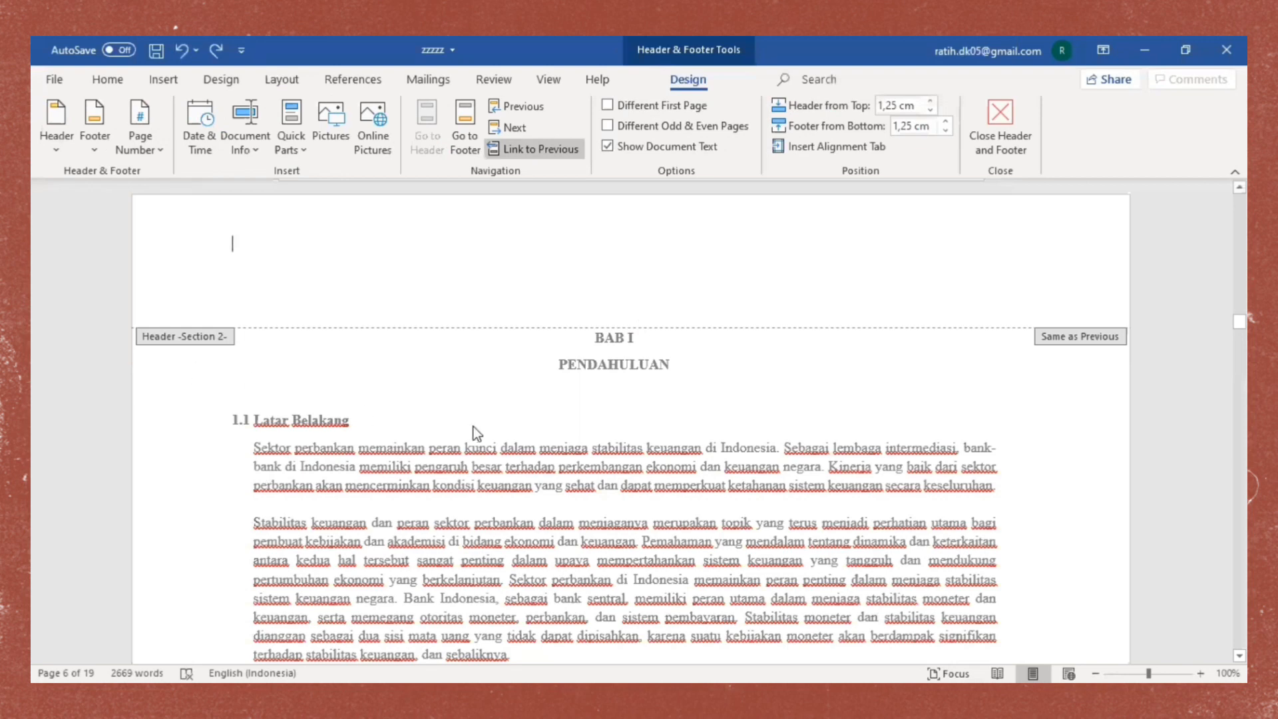
scroll(475, 399, up, 2)
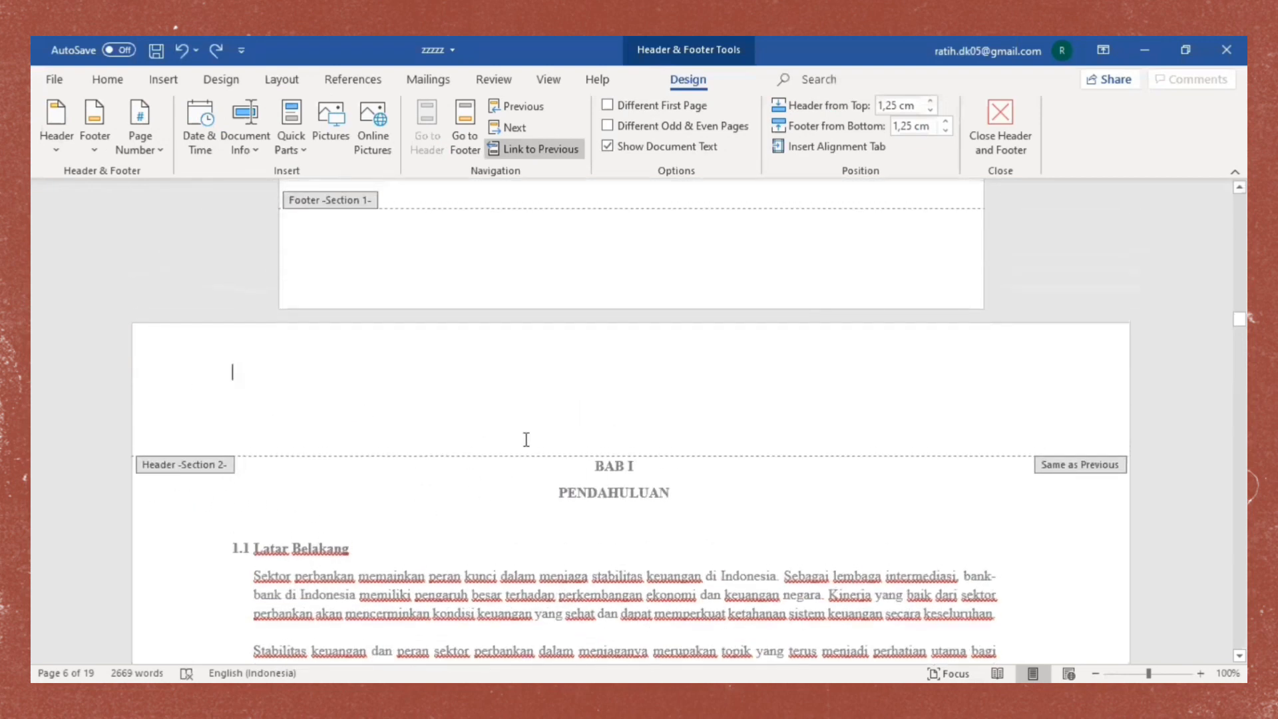
scroll(470, 457, up, 3)
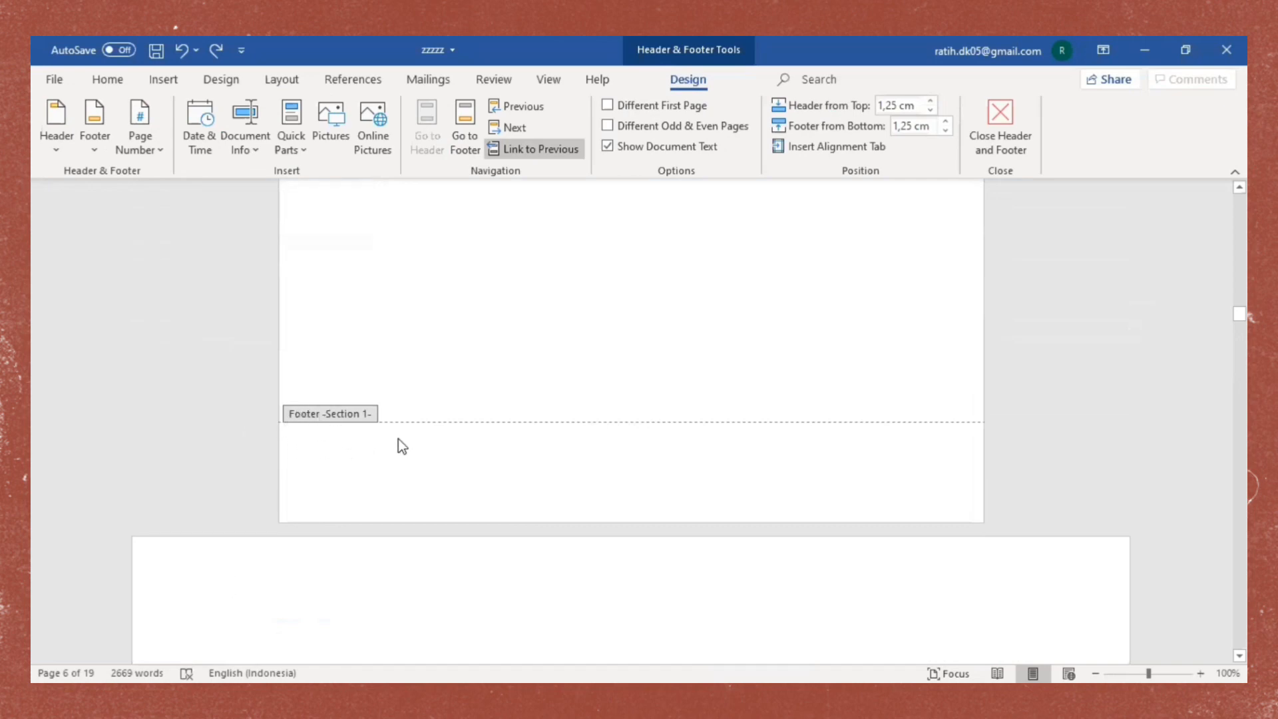
scroll(539, 421, down, 3)
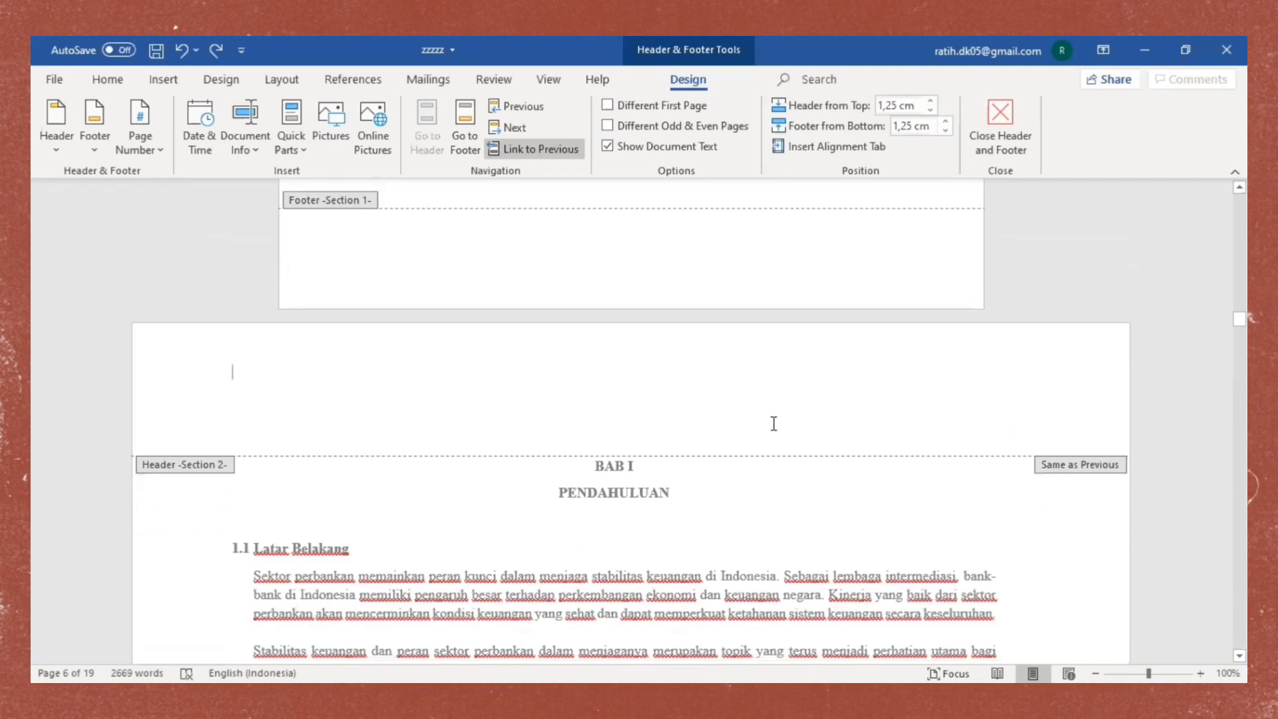
scroll(774, 424, down, 1)
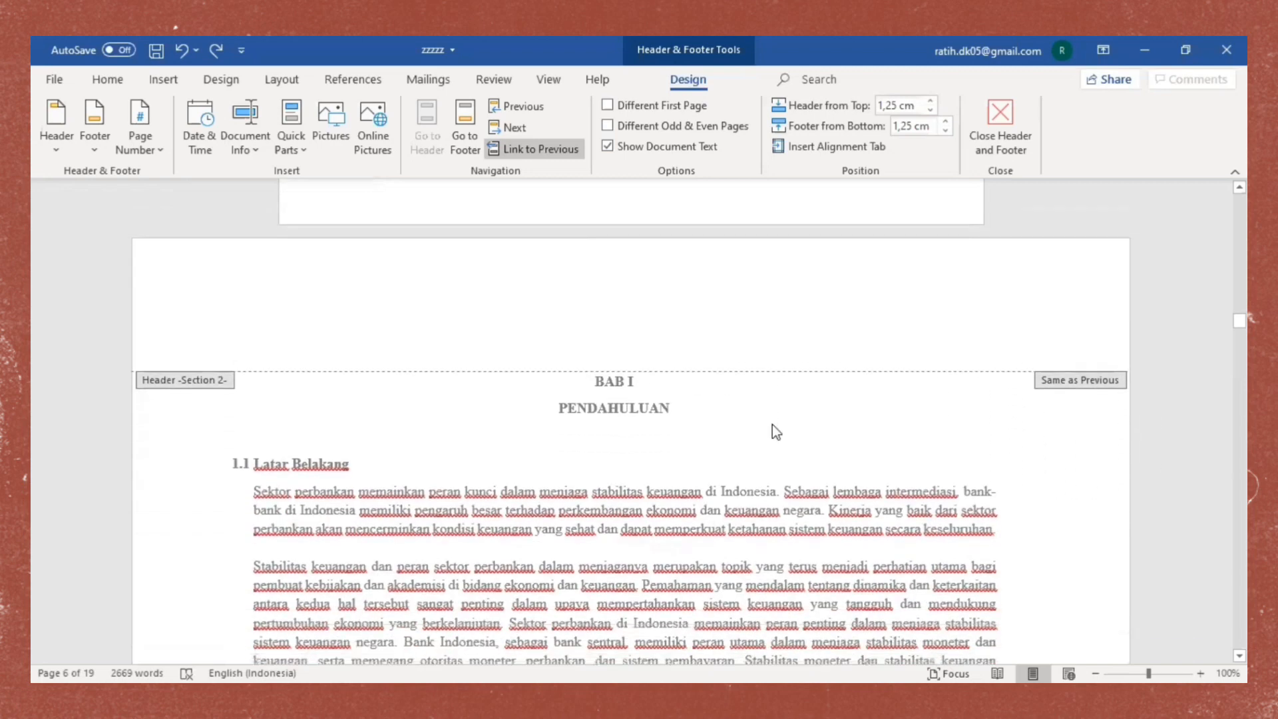
click(566, 149)
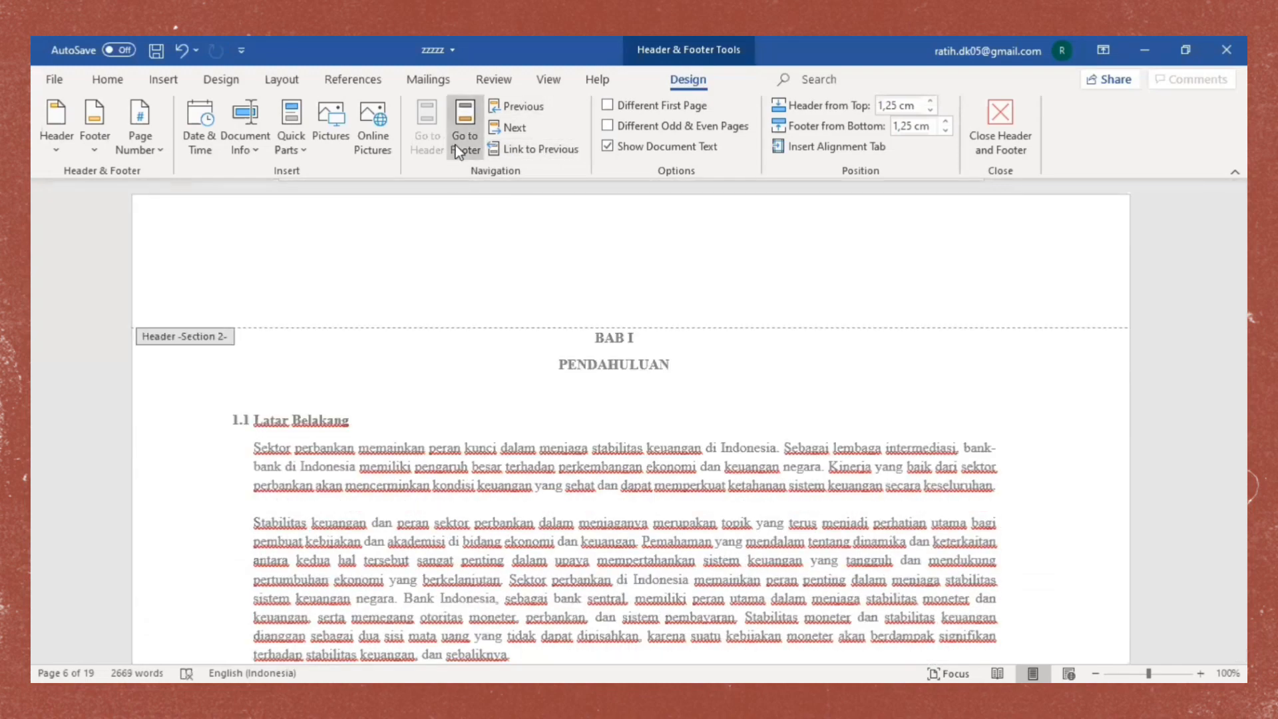
- Unlink the section 2 footer on the BAB I page from the previous section
click(457, 145)
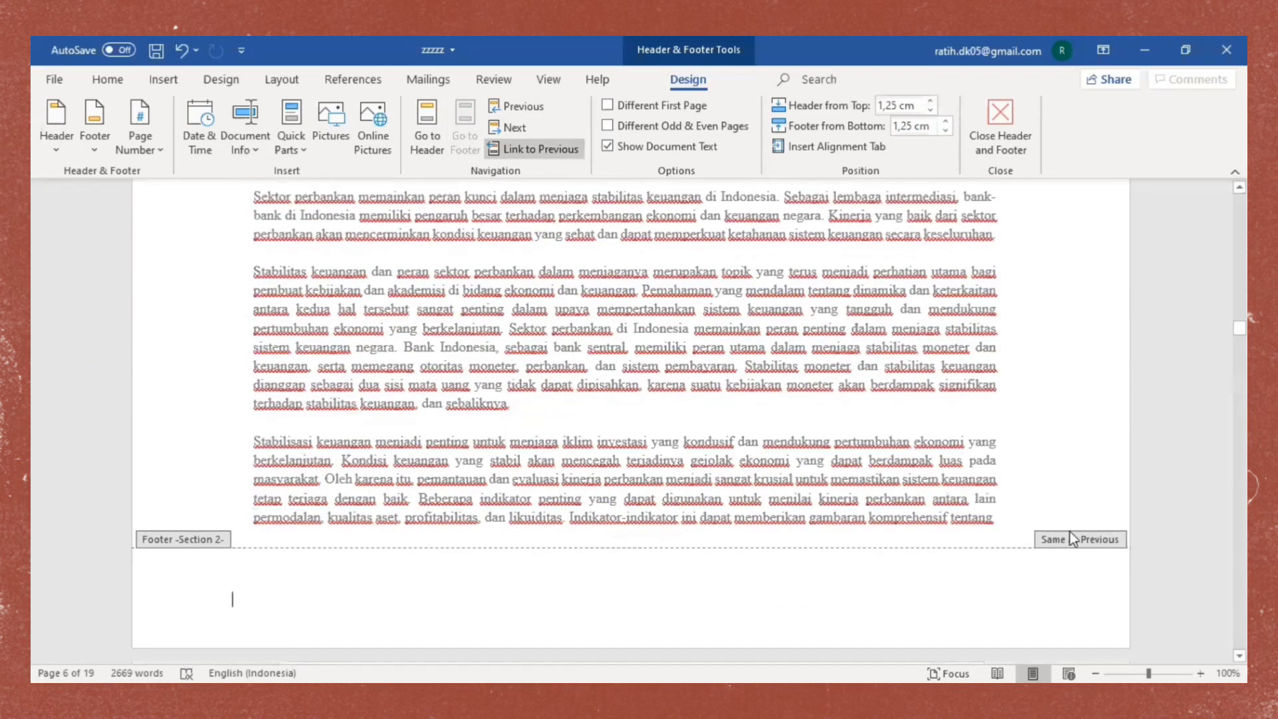
click(536, 151)
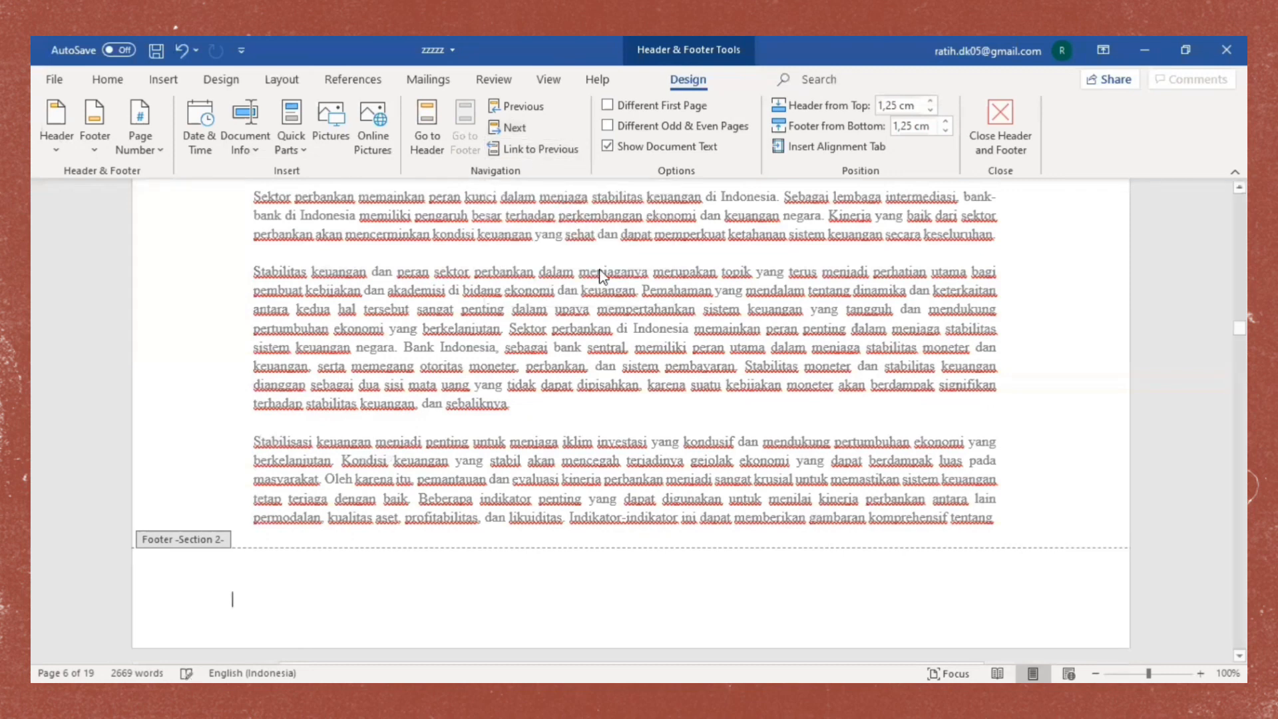
scroll(859, 494, down, 6)
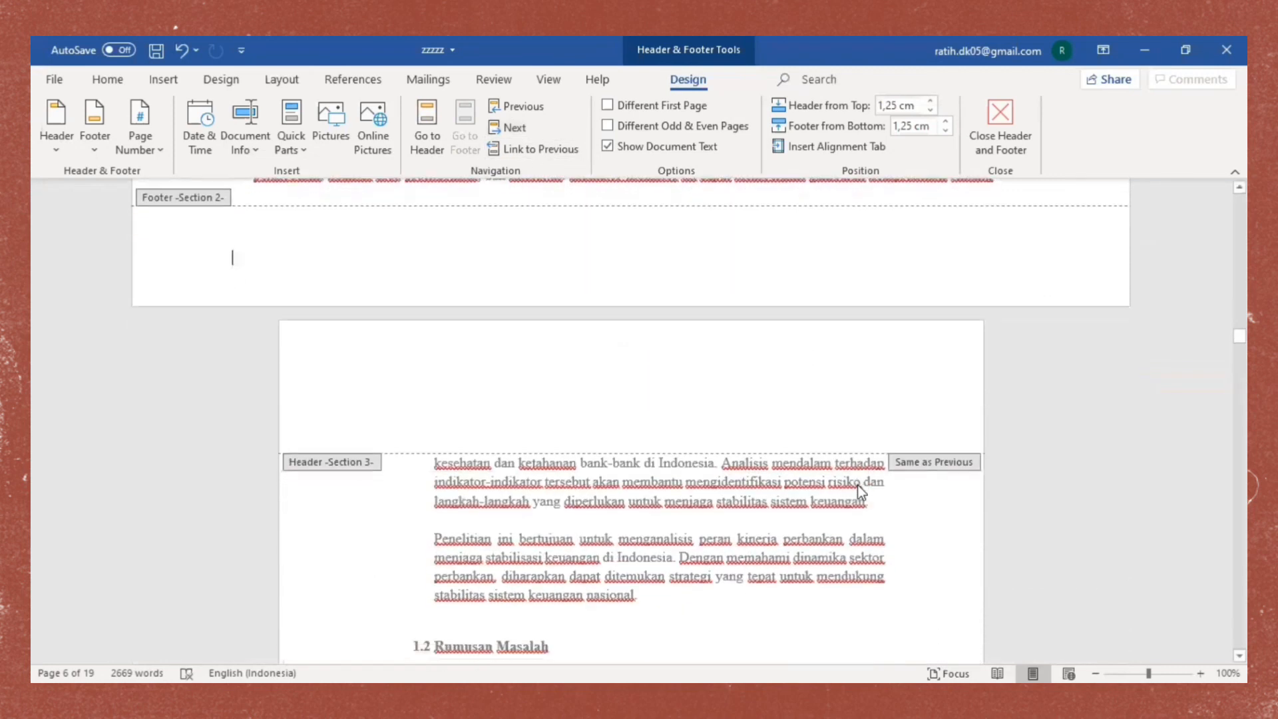
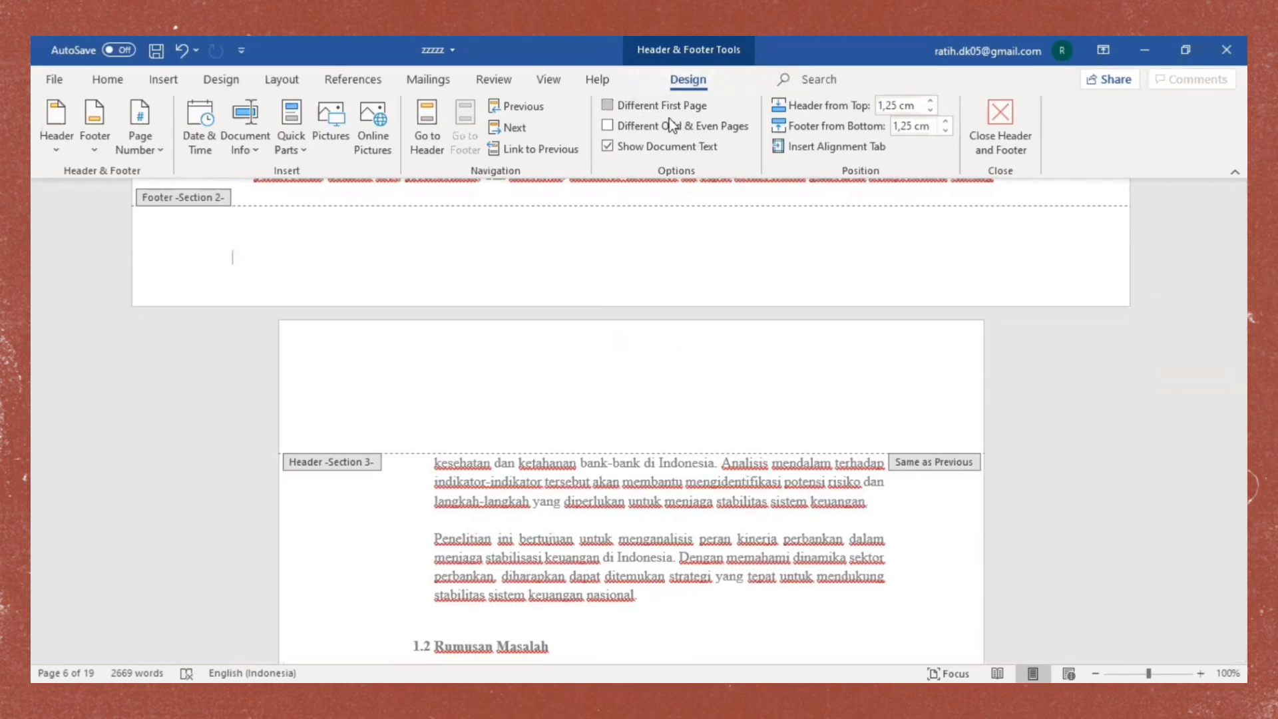
- Enable a different first page for section 2 and unlink its first-page header from the previous section
click(608, 104)
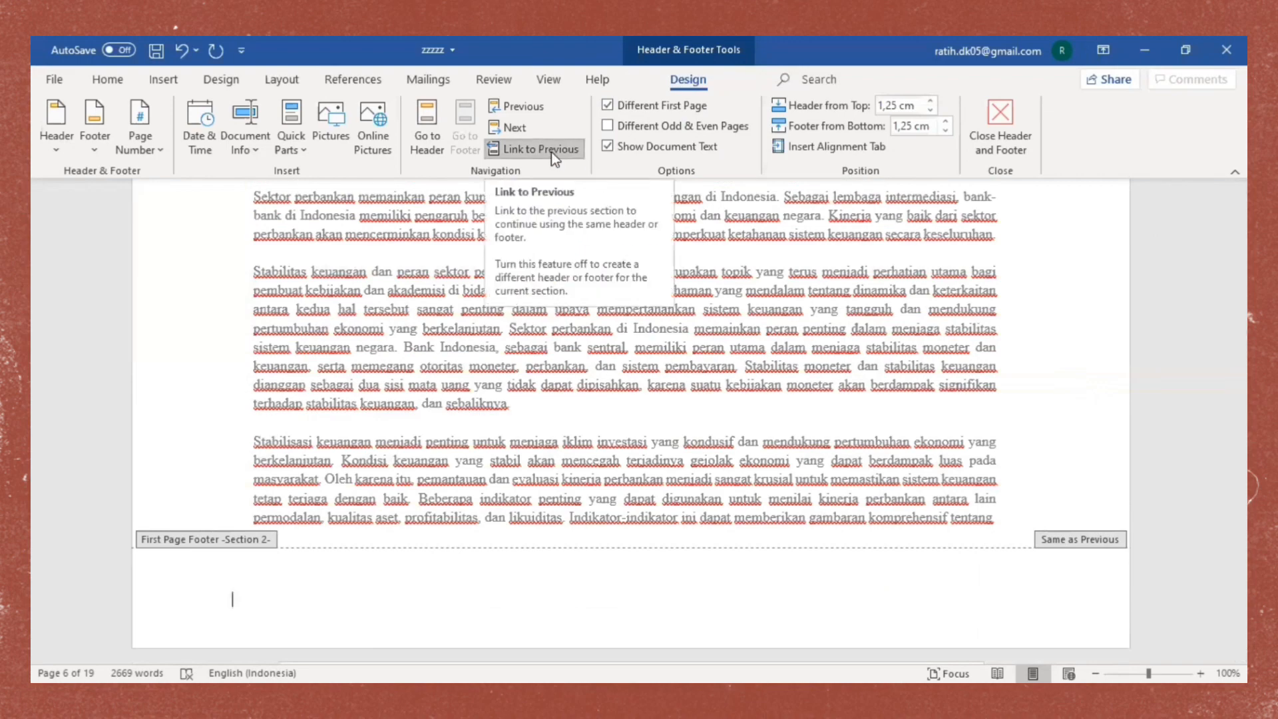
click(418, 150)
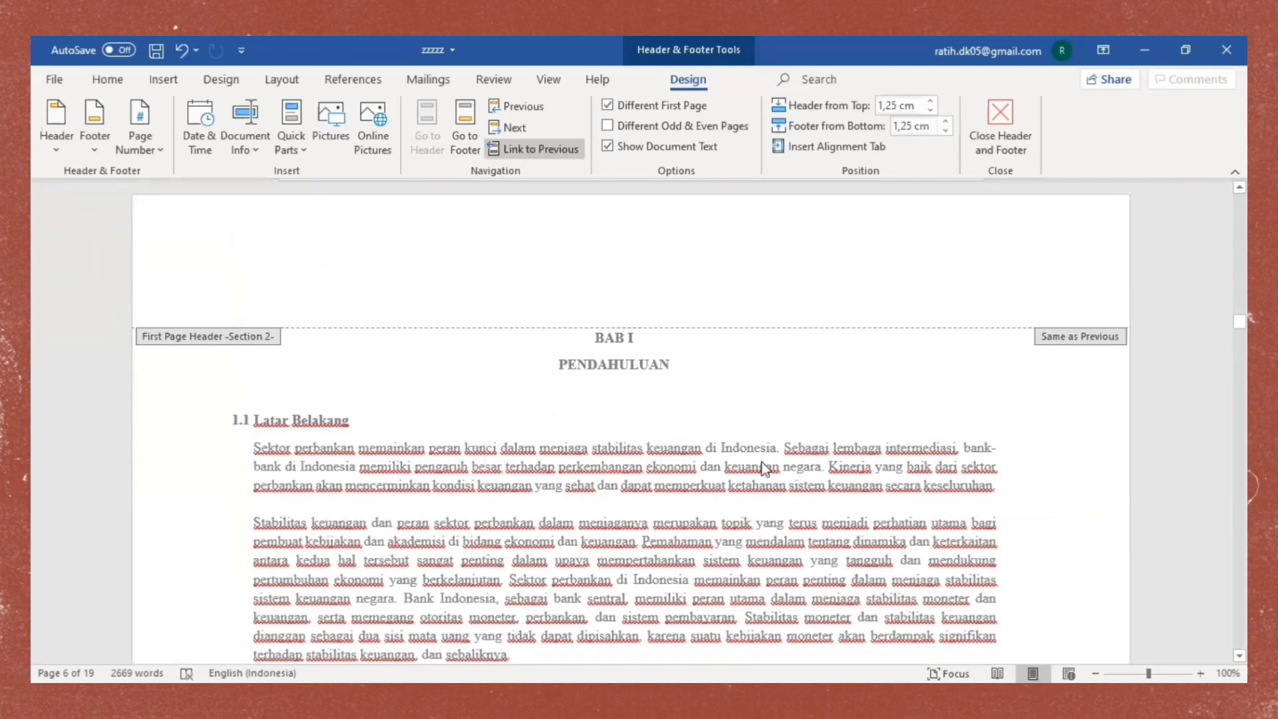
click(558, 153)
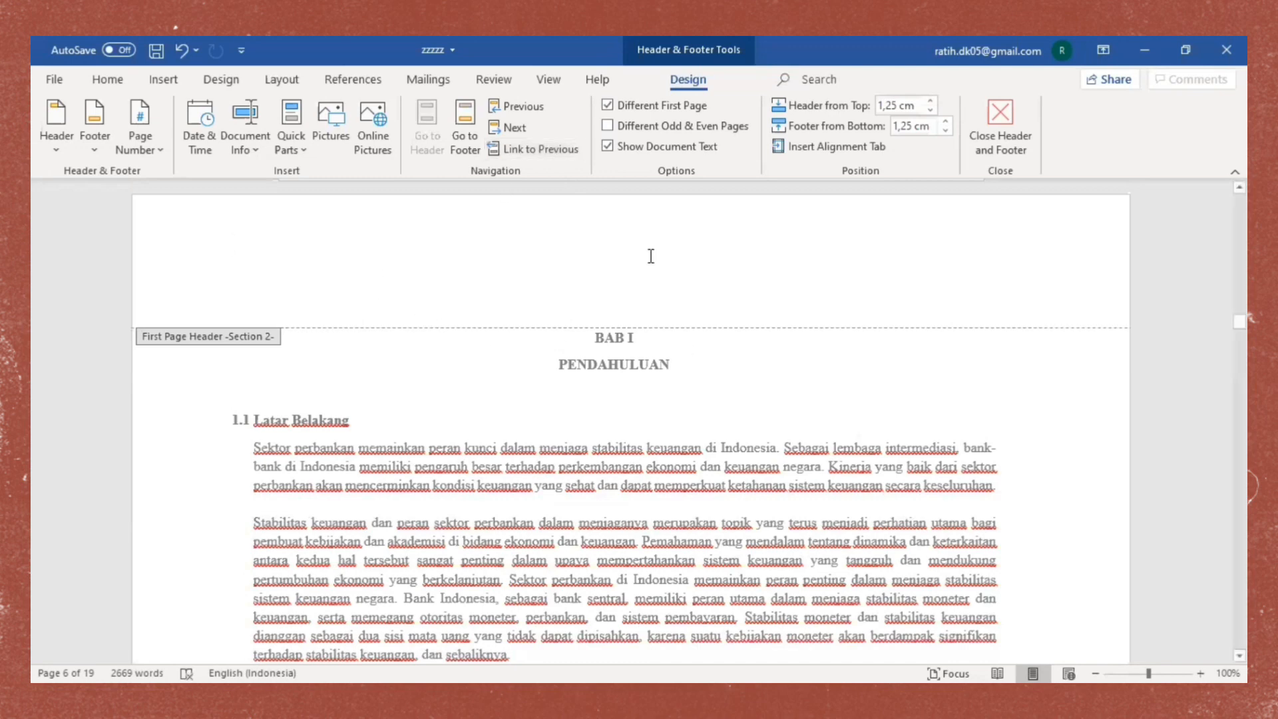
- Try to add a Plain Number 2 page number at the bottom of the BAB I page
click(153, 154)
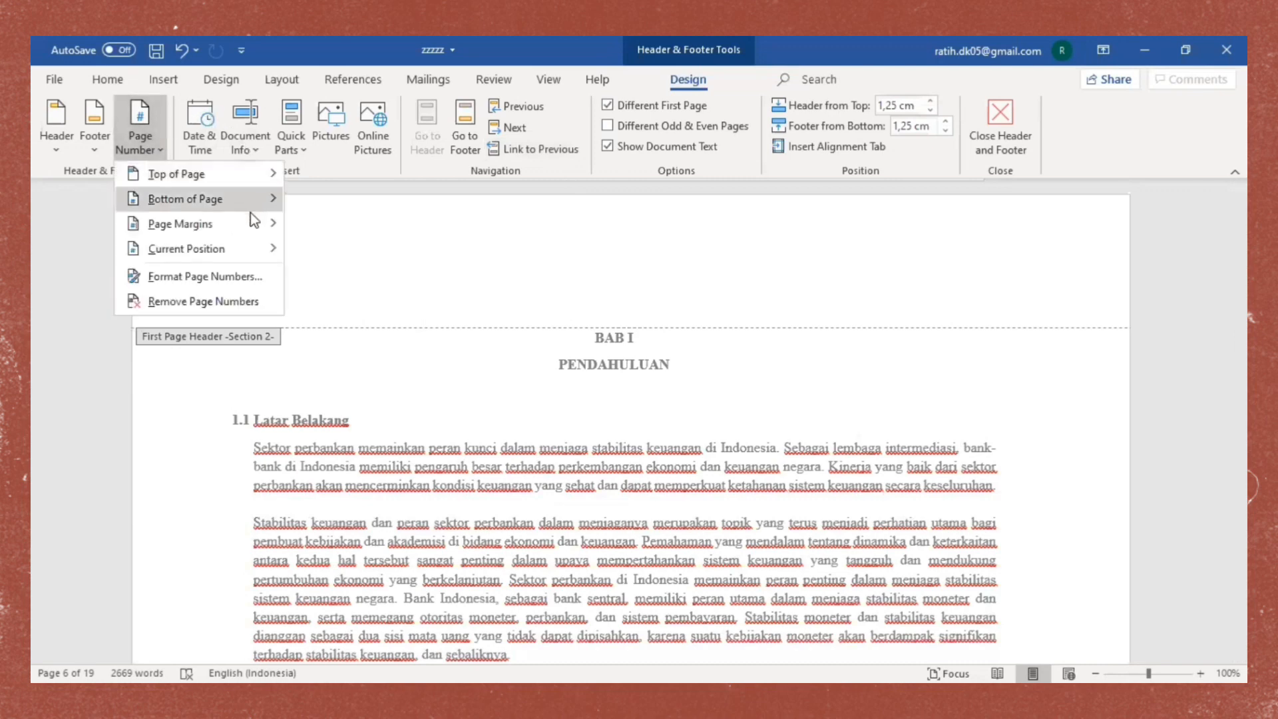
mouse_move(257, 203)
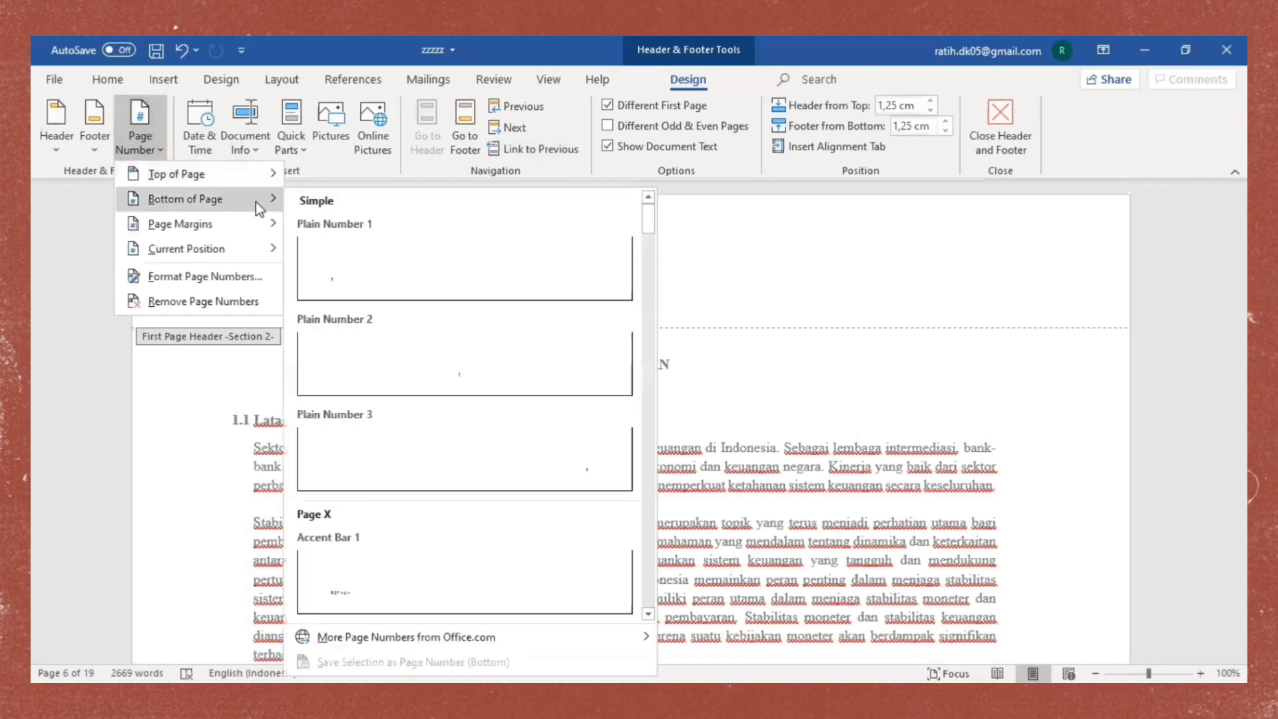
click(461, 366)
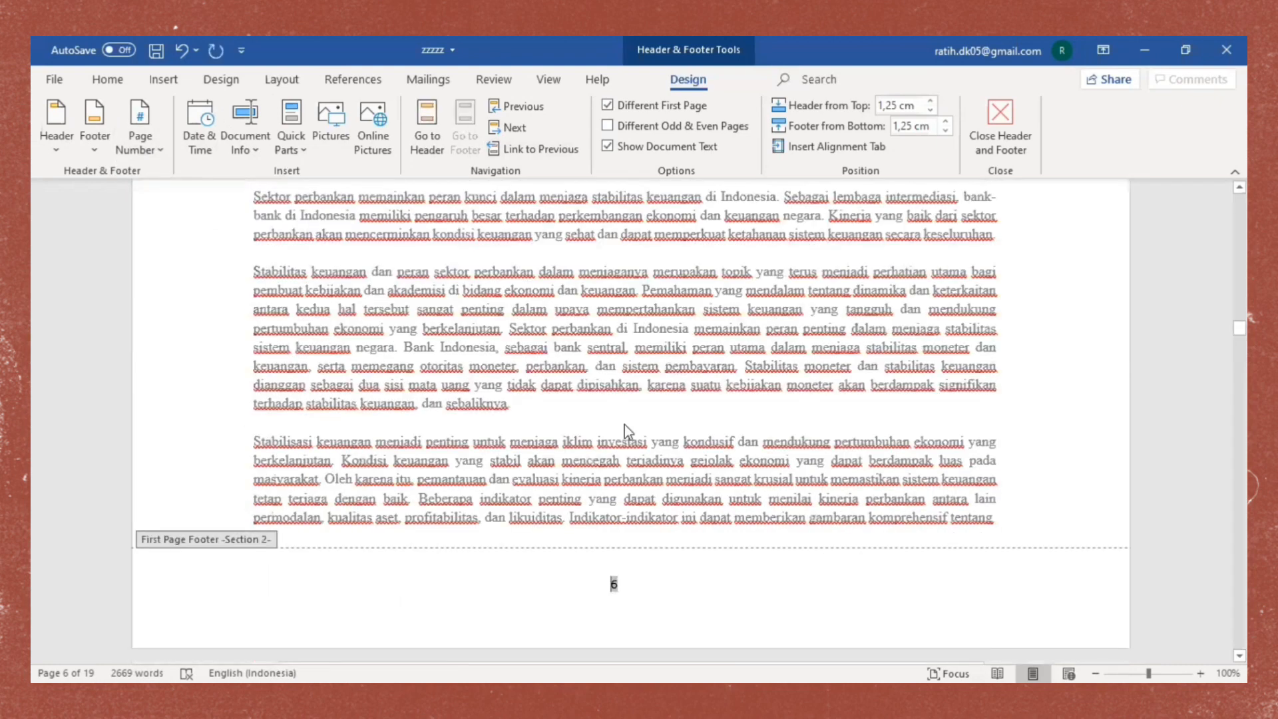
- Try to add a Plain Number 3 page number at the top of the section 3 page after BAB I
scroll(701, 542, down, 4)
click(813, 502)
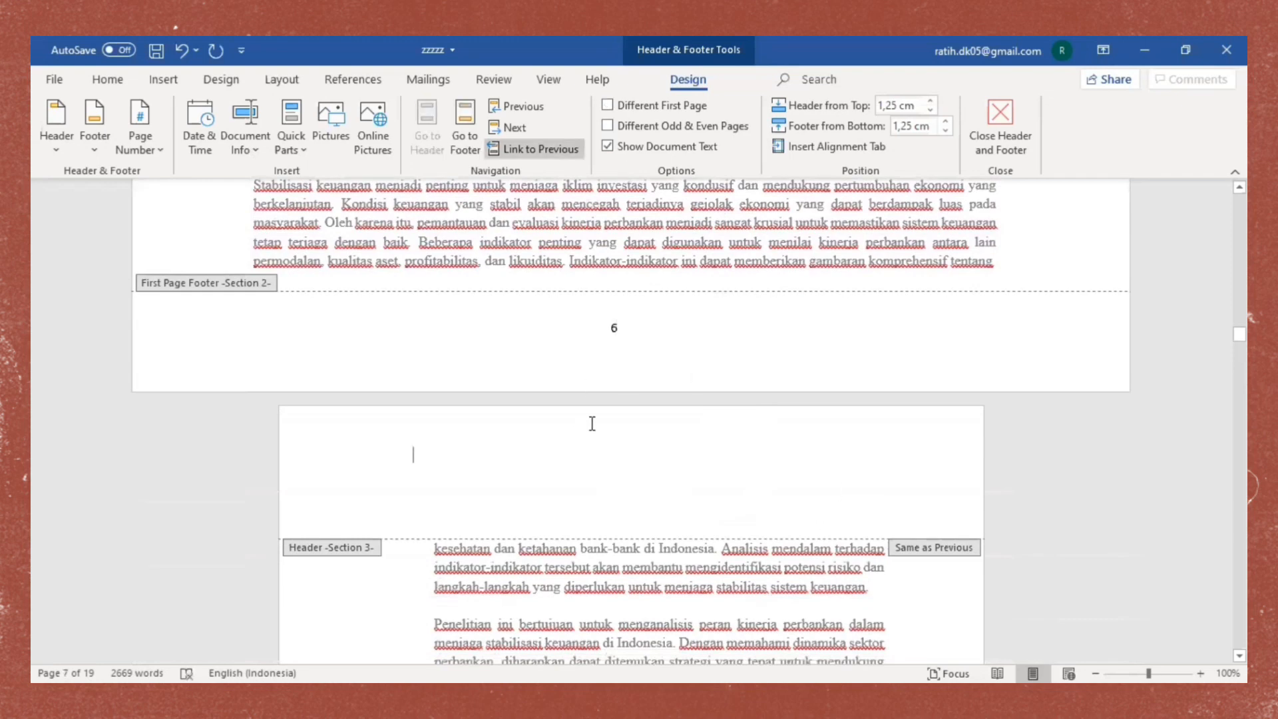
click(150, 136)
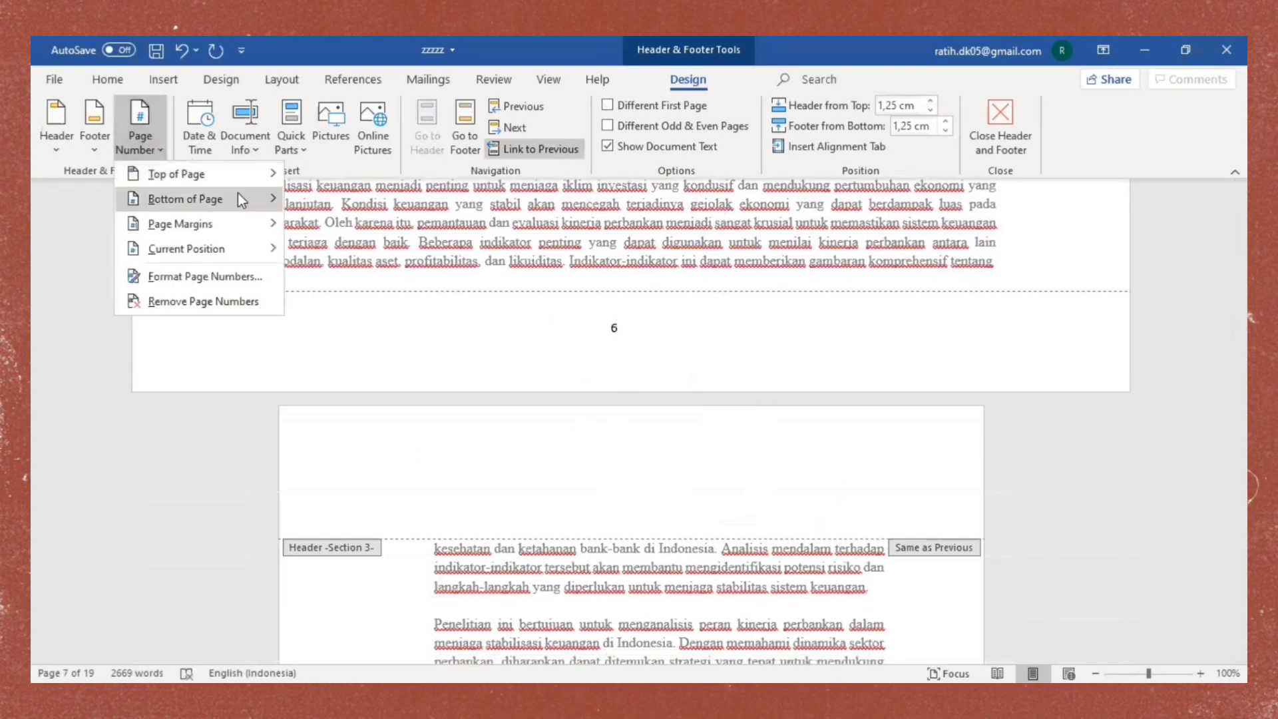
mouse_move(233, 173)
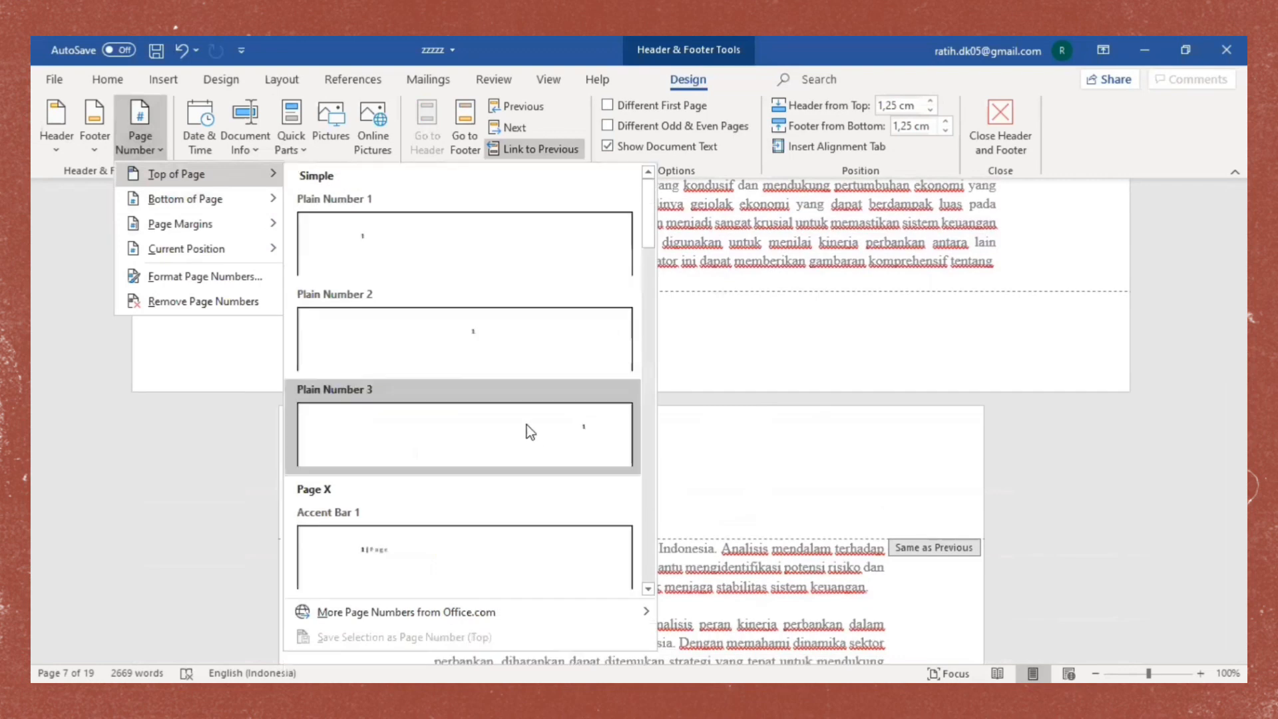
click(562, 438)
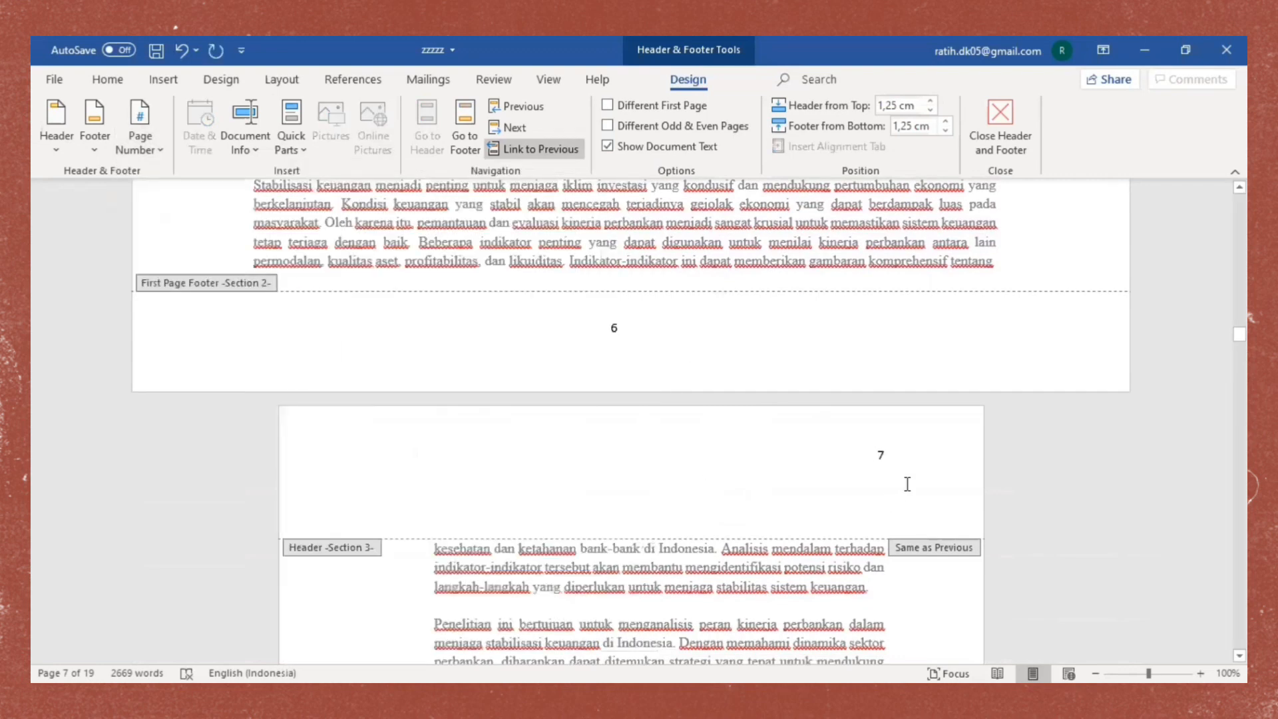
scroll(819, 426, up, 3)
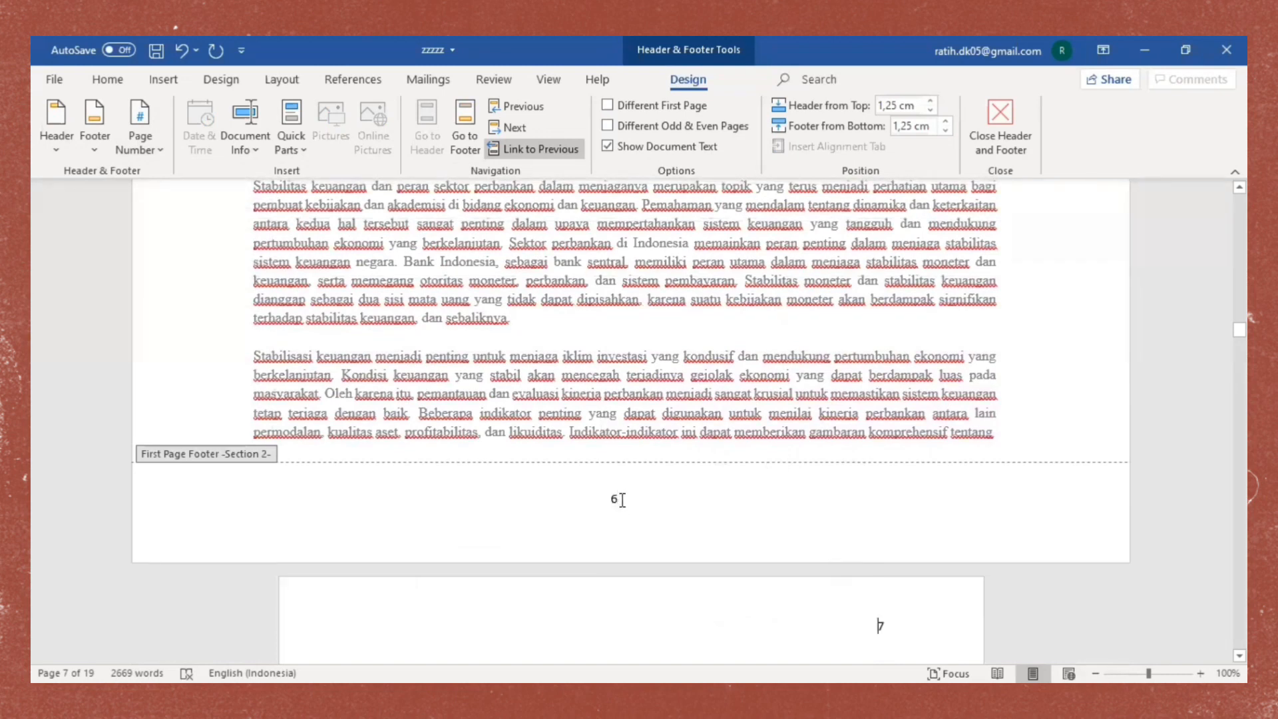
scroll(853, 527, down, 2)
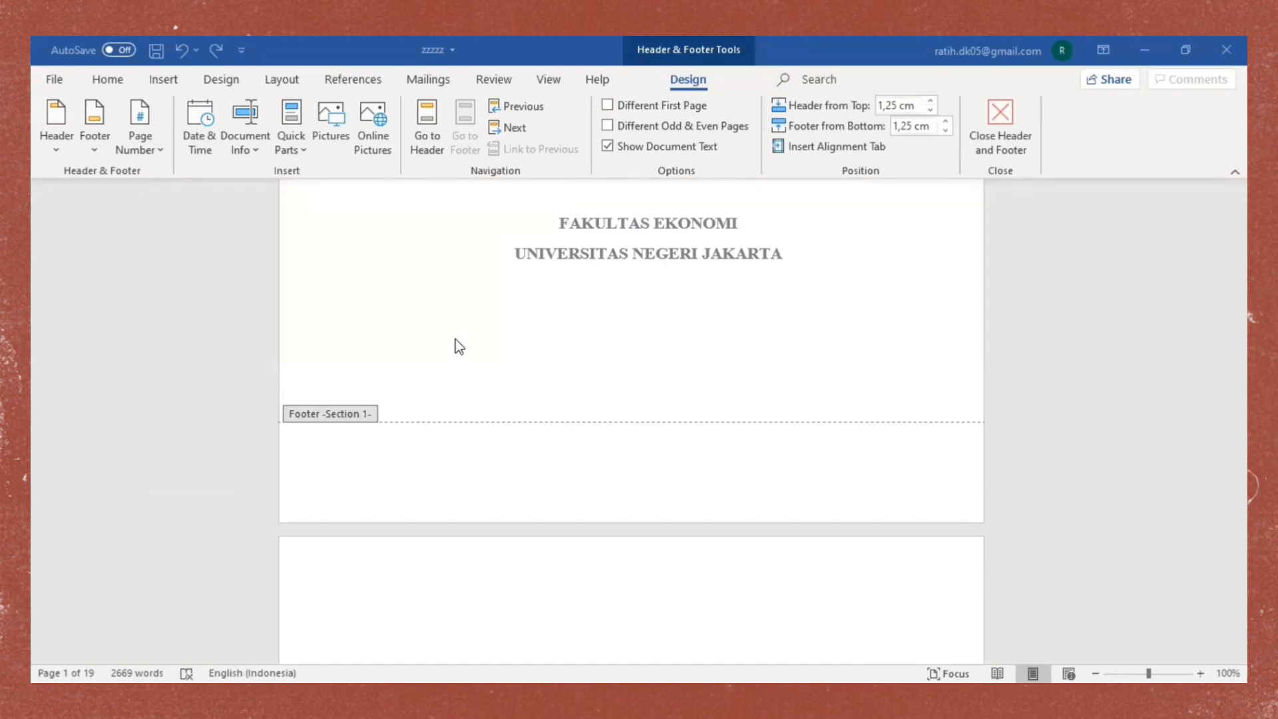
- Insert a Plain Number 2 page number at the bottom of the section 1 pages
scroll(636, 470, down, 3)
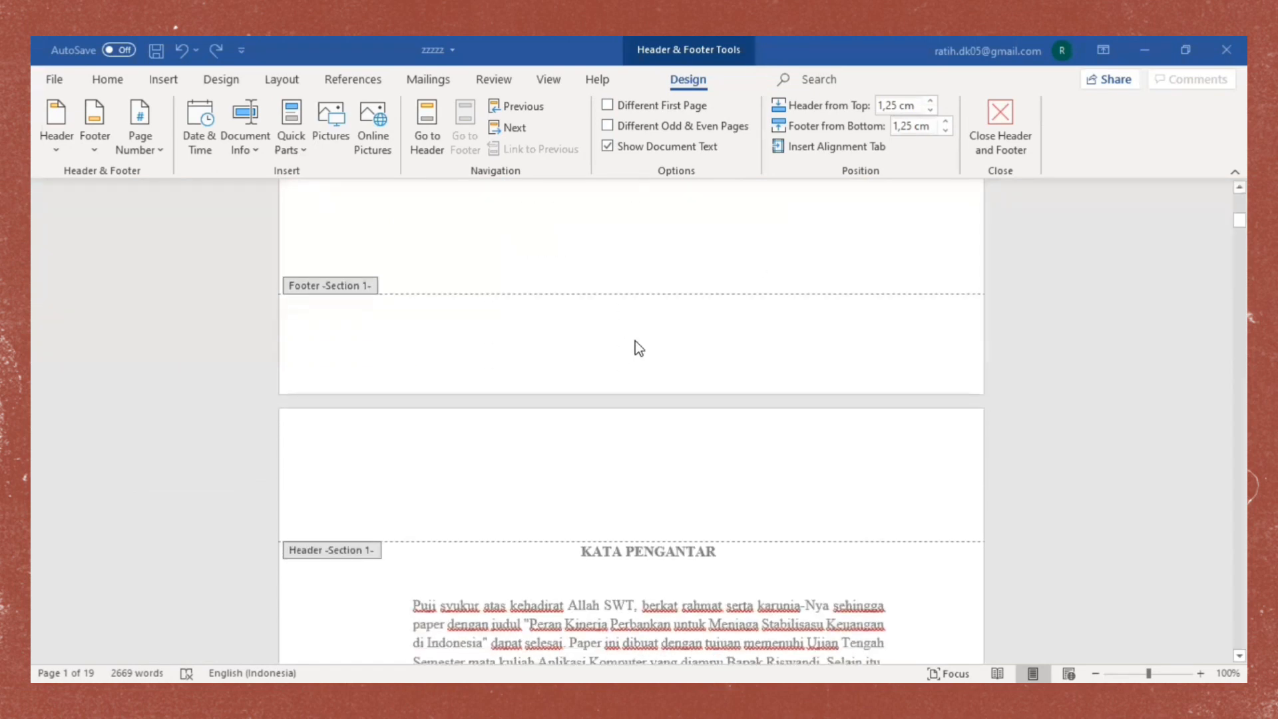
click(149, 142)
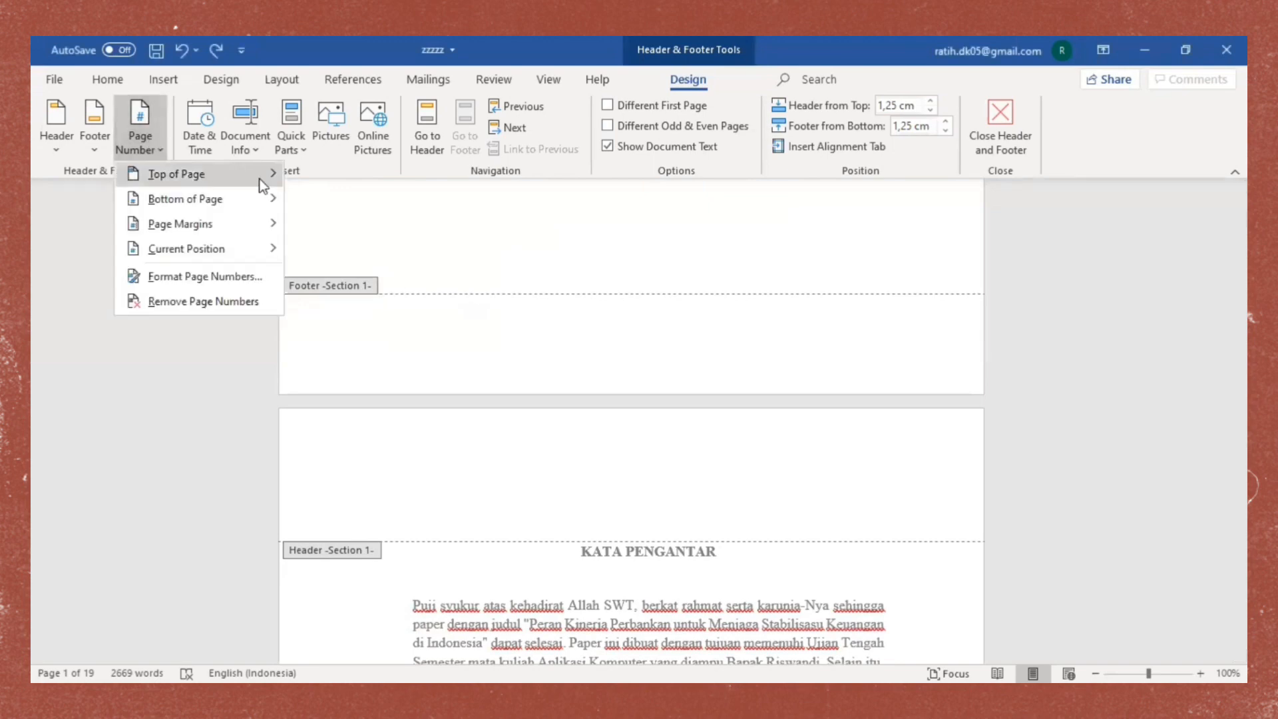
mouse_move(206, 202)
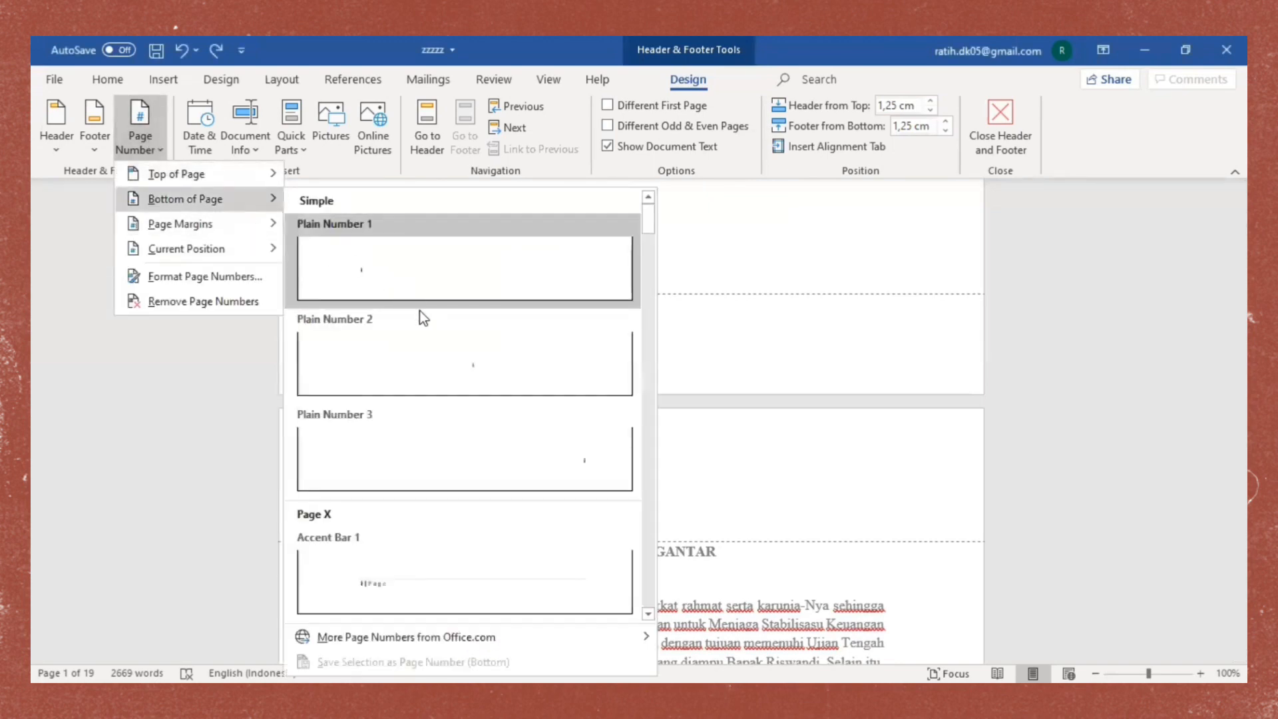
click(445, 354)
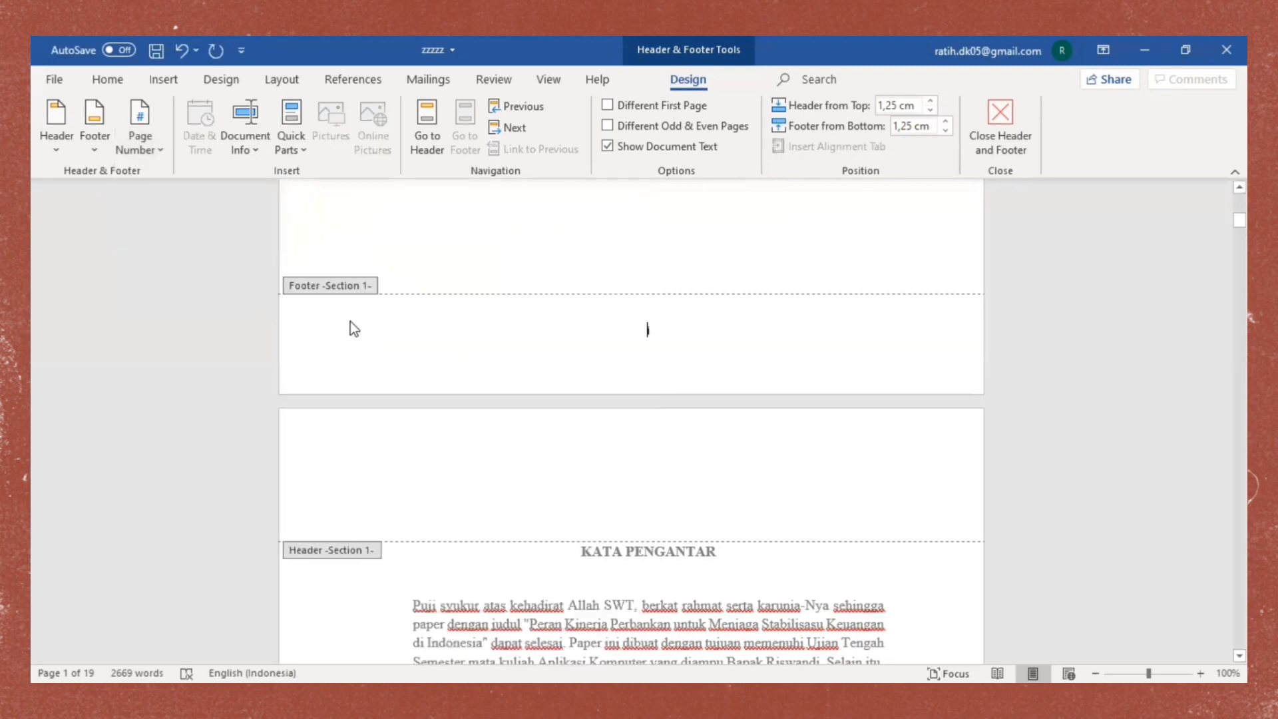
- Format the section 1 page numbers as lowercase Roman numerals (i, ii, iii, ...)
click(153, 151)
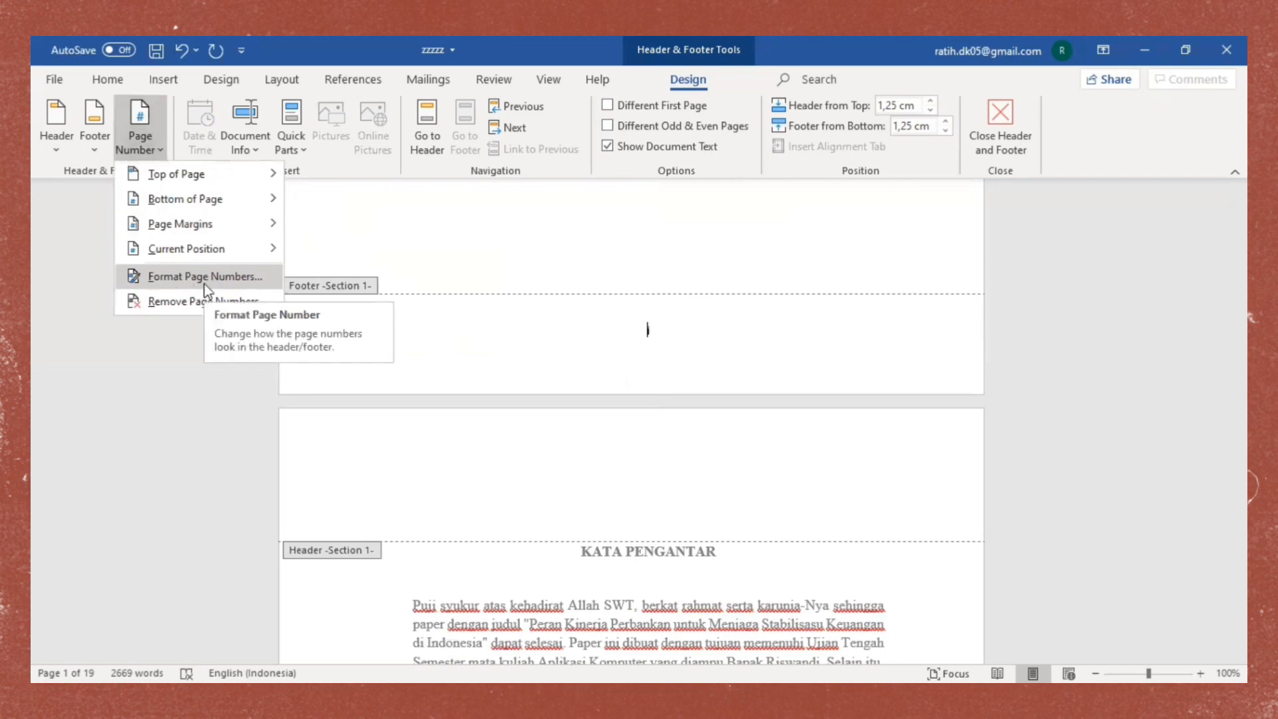
click(213, 277)
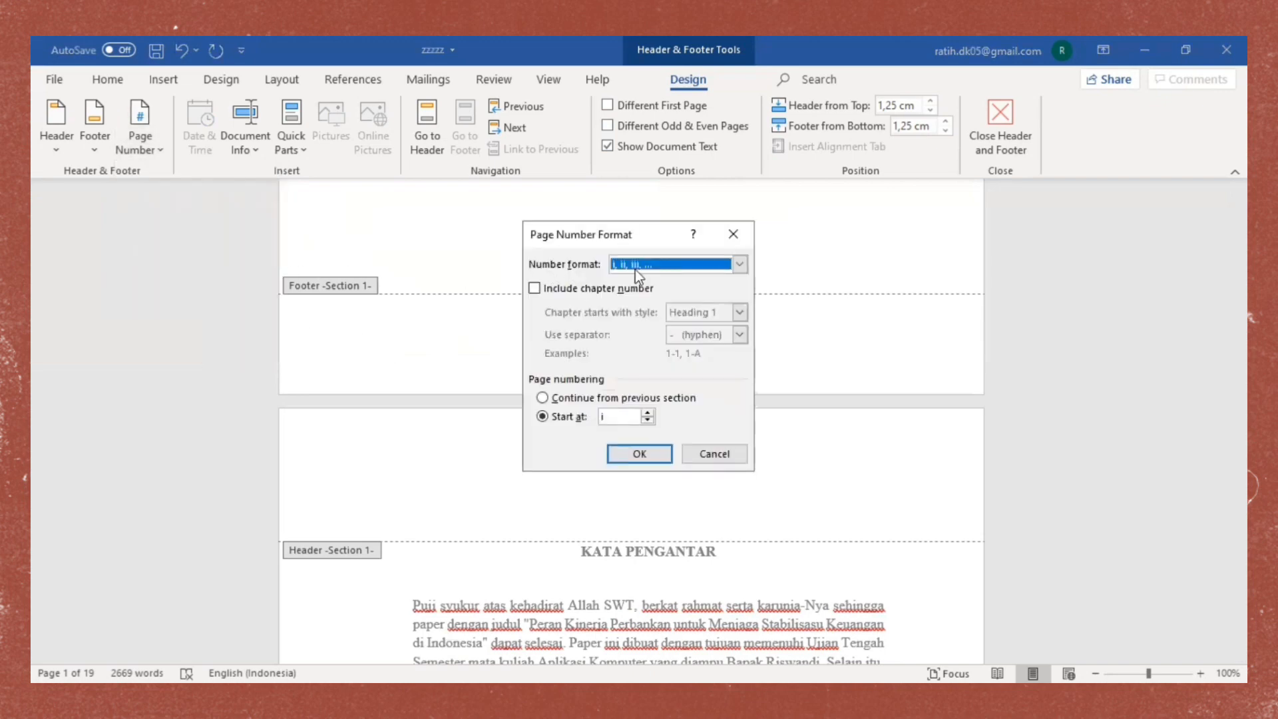
click(740, 269)
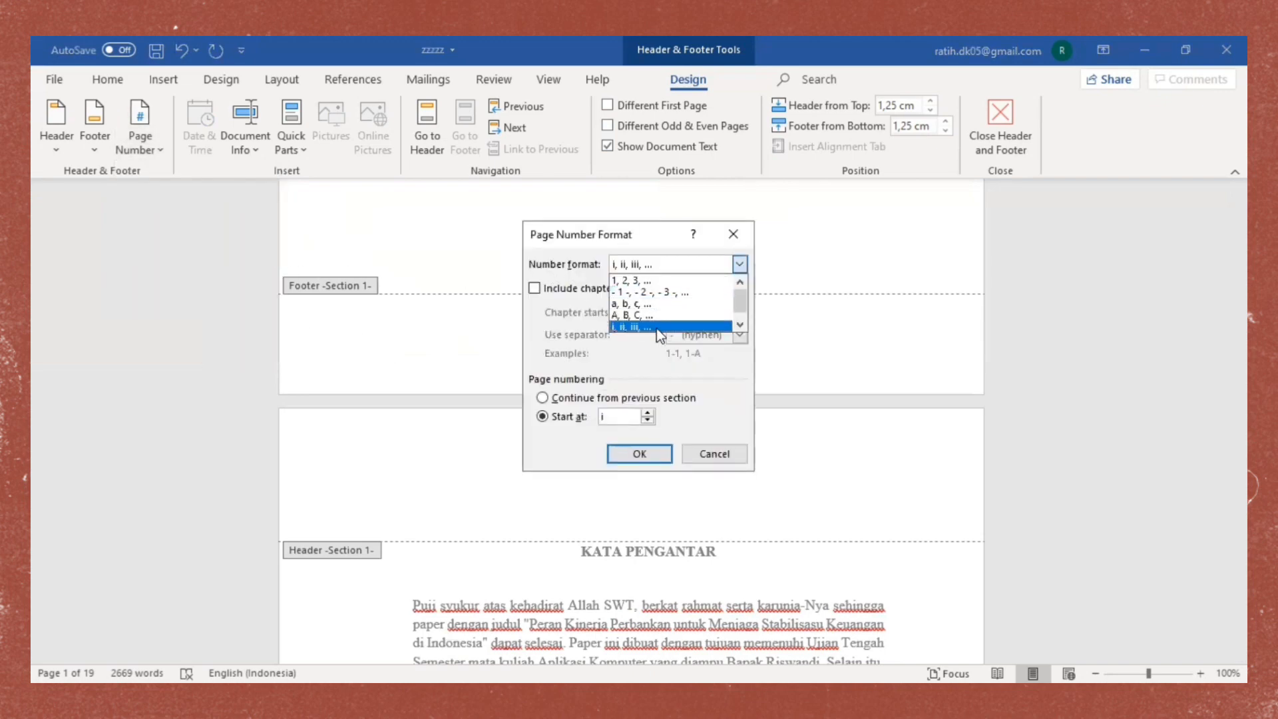
click(656, 327)
click(632, 453)
- Insert a Plain Number 2 page number at the bottom of the first page of section 2, BAB I
scroll(752, 400, down, 10)
scroll(759, 391, down, 20)
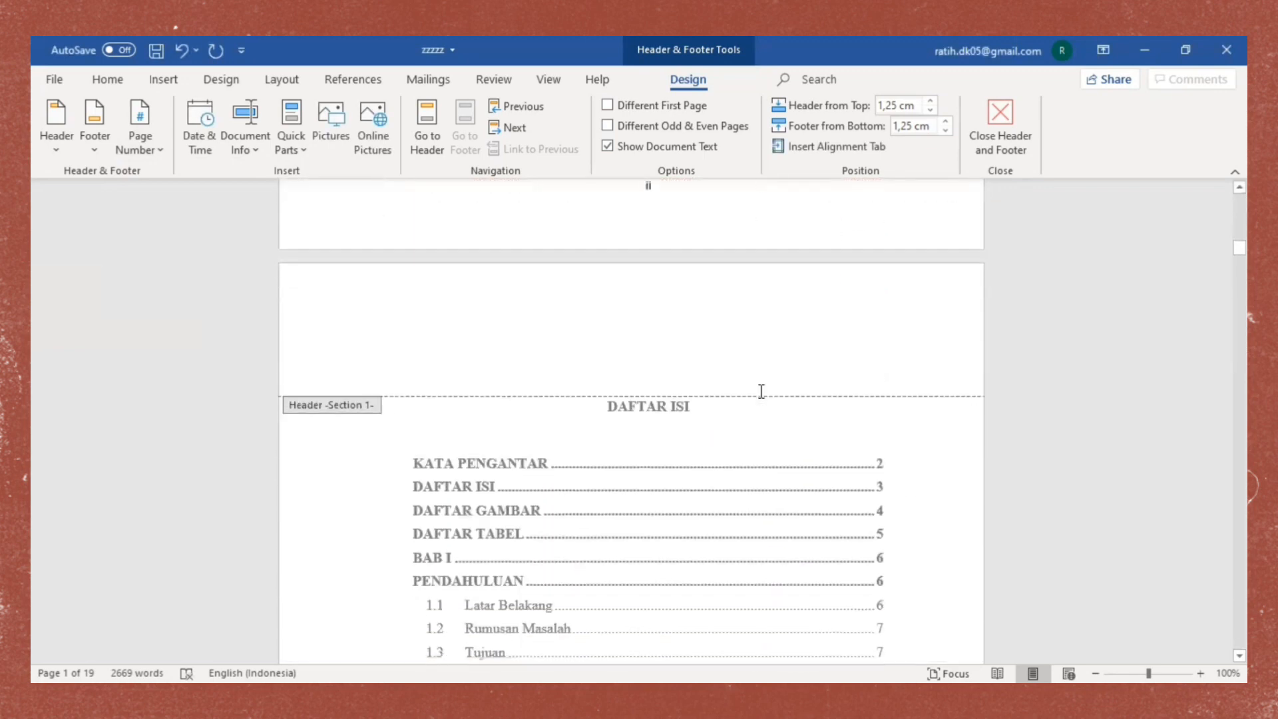
scroll(756, 390, down, 15)
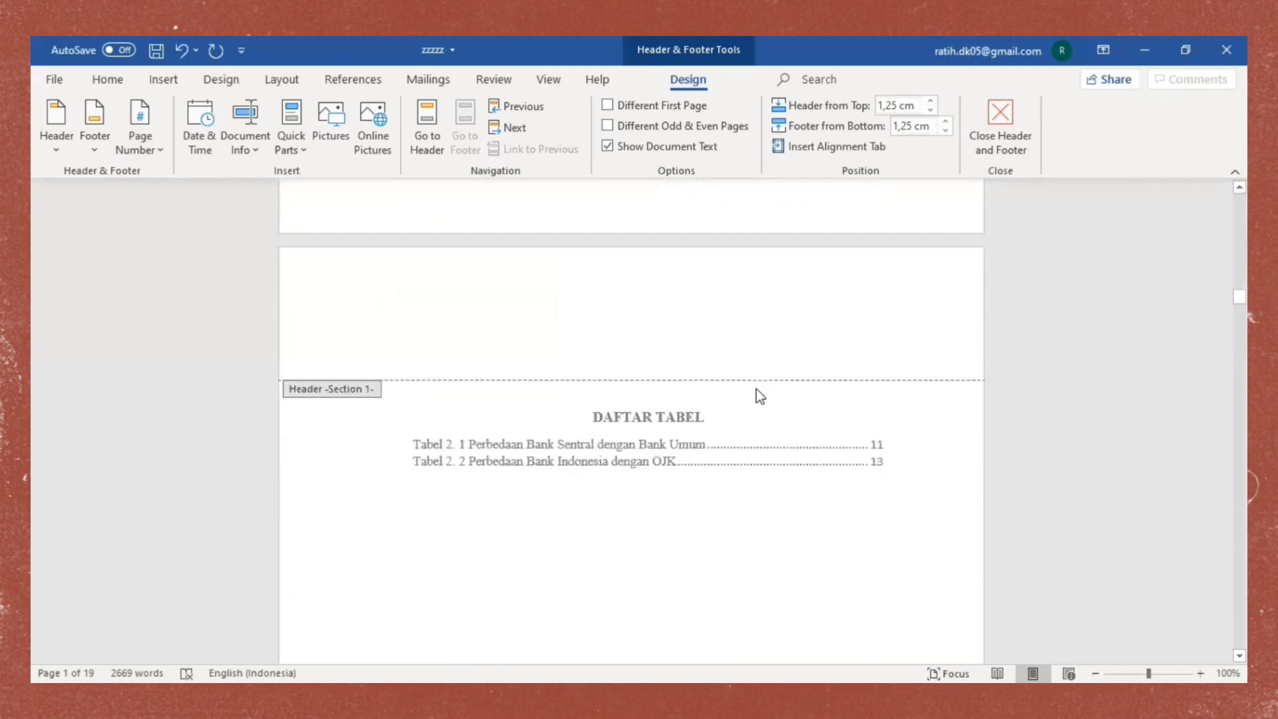
scroll(712, 362, up, 3)
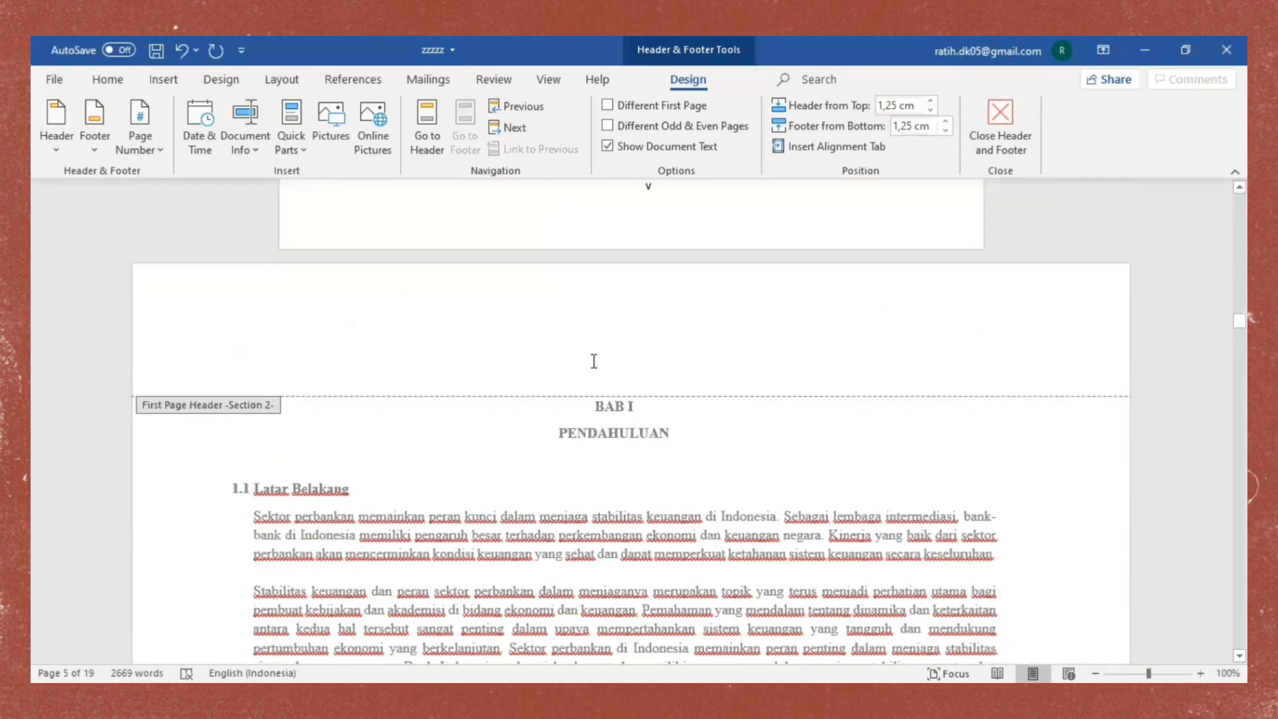
click(685, 369)
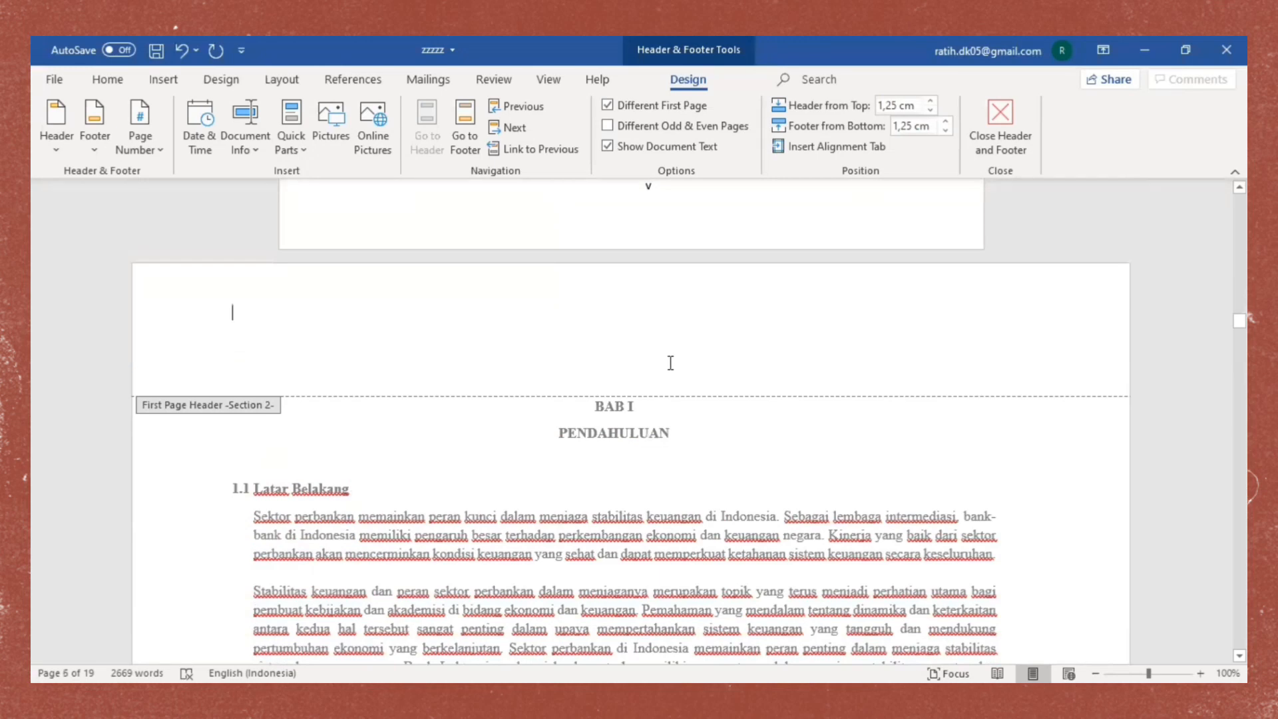
click(126, 151)
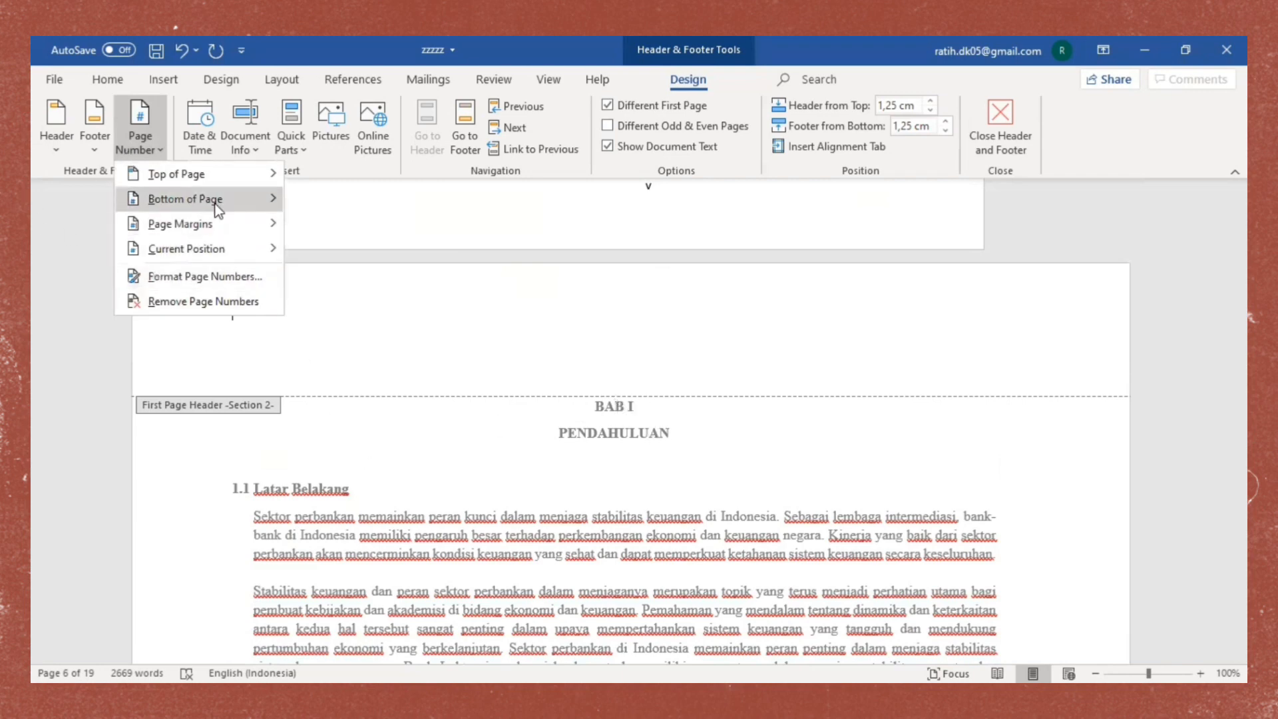
mouse_move(200, 199)
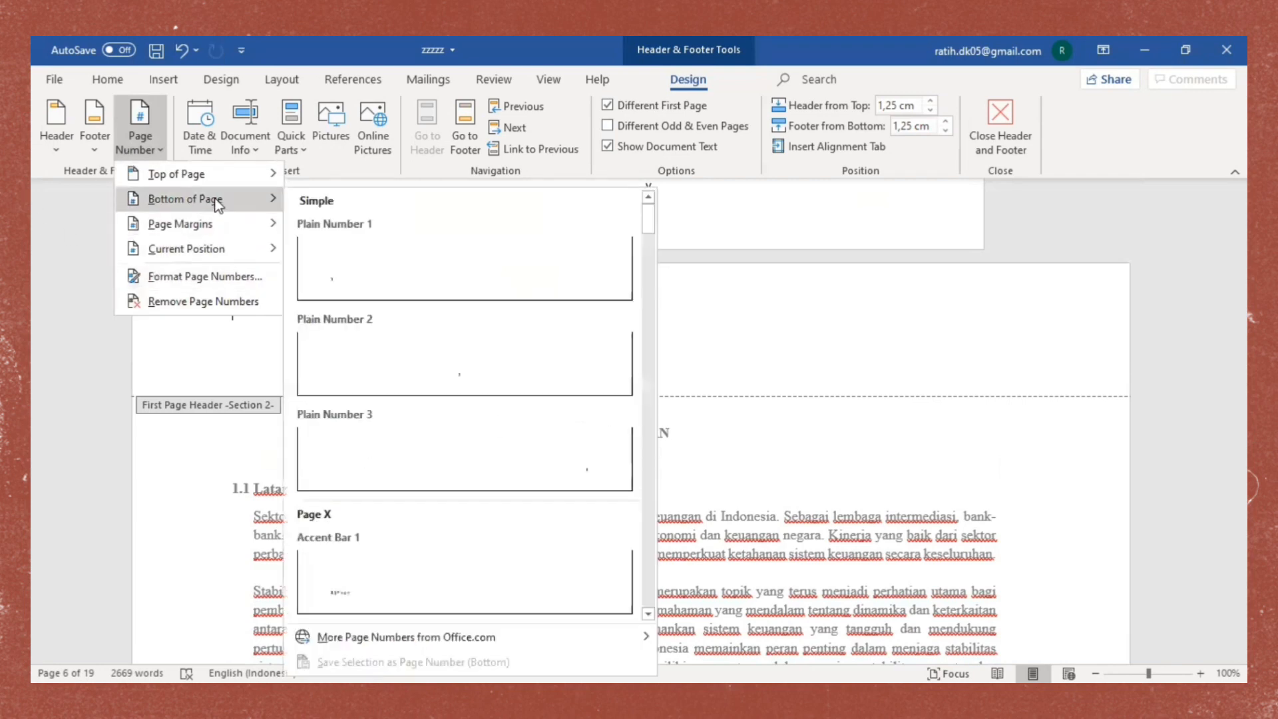
click(470, 388)
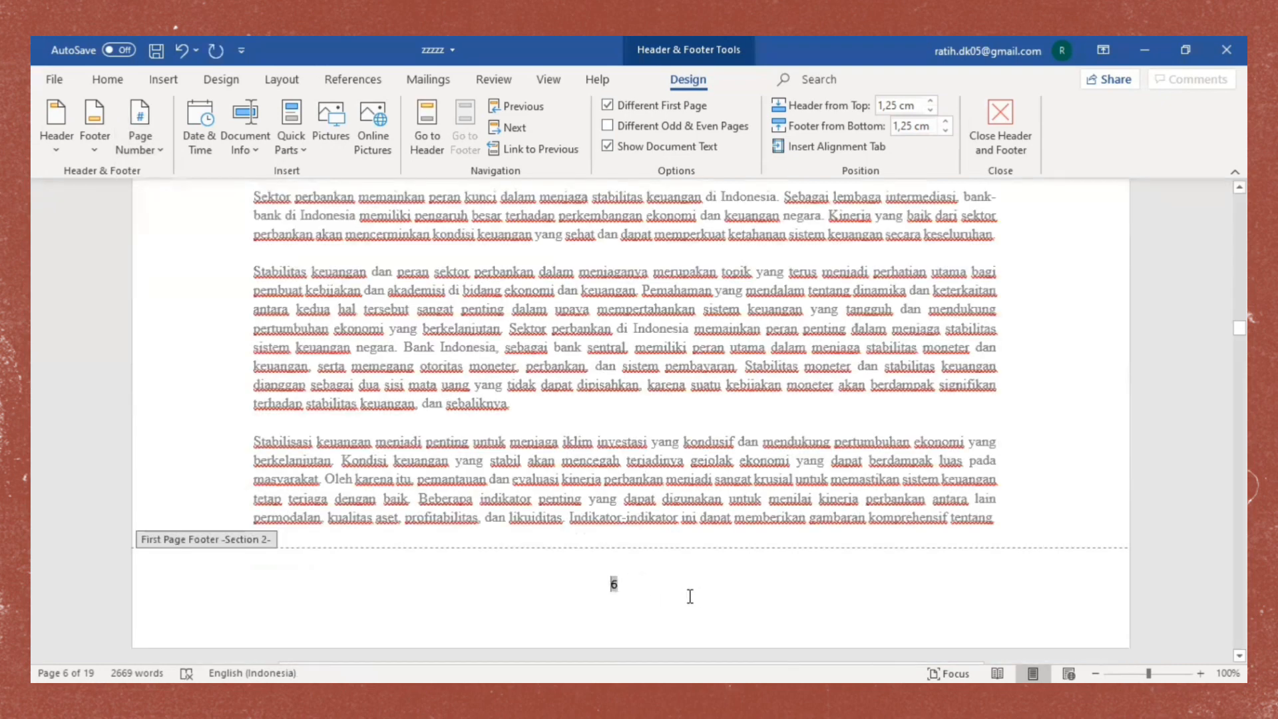
- Set the section 2 page numbering to start at 1
click(151, 155)
click(177, 273)
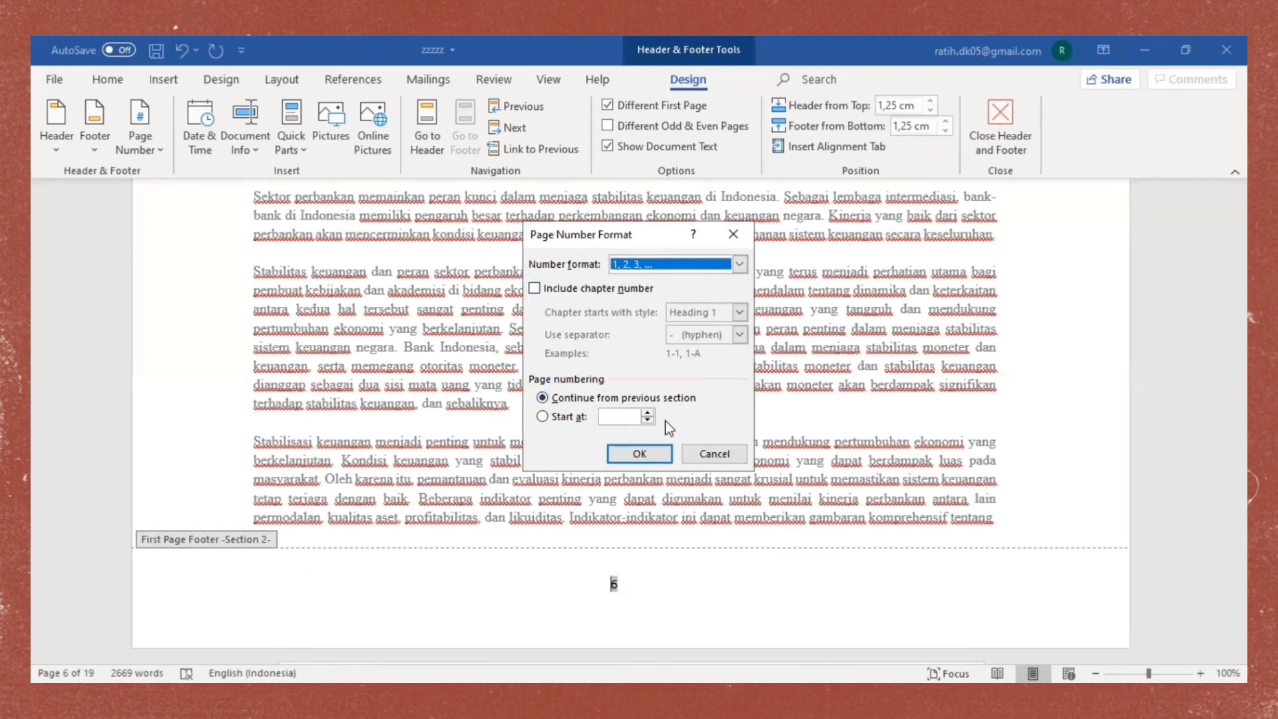
click(647, 412)
click(653, 459)
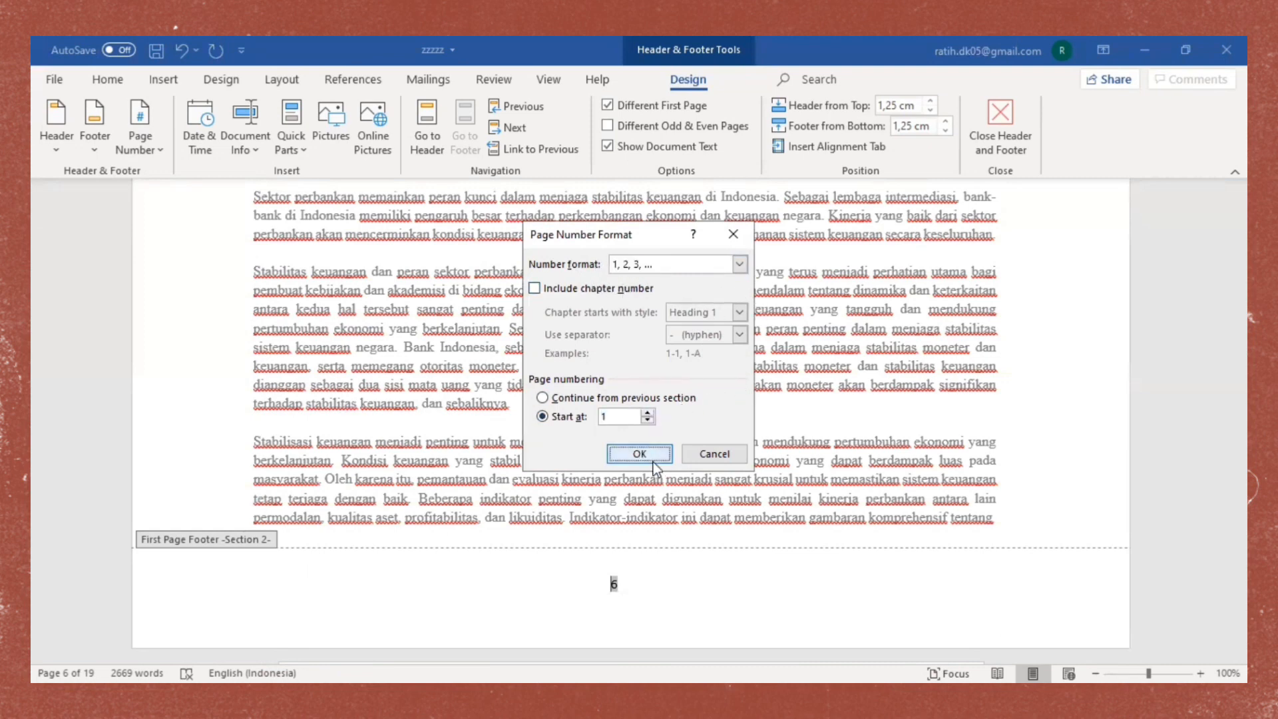
- Insert a Plain Number 3 page number at the top of the section 3 pages and close the header
scroll(806, 466, down, 5)
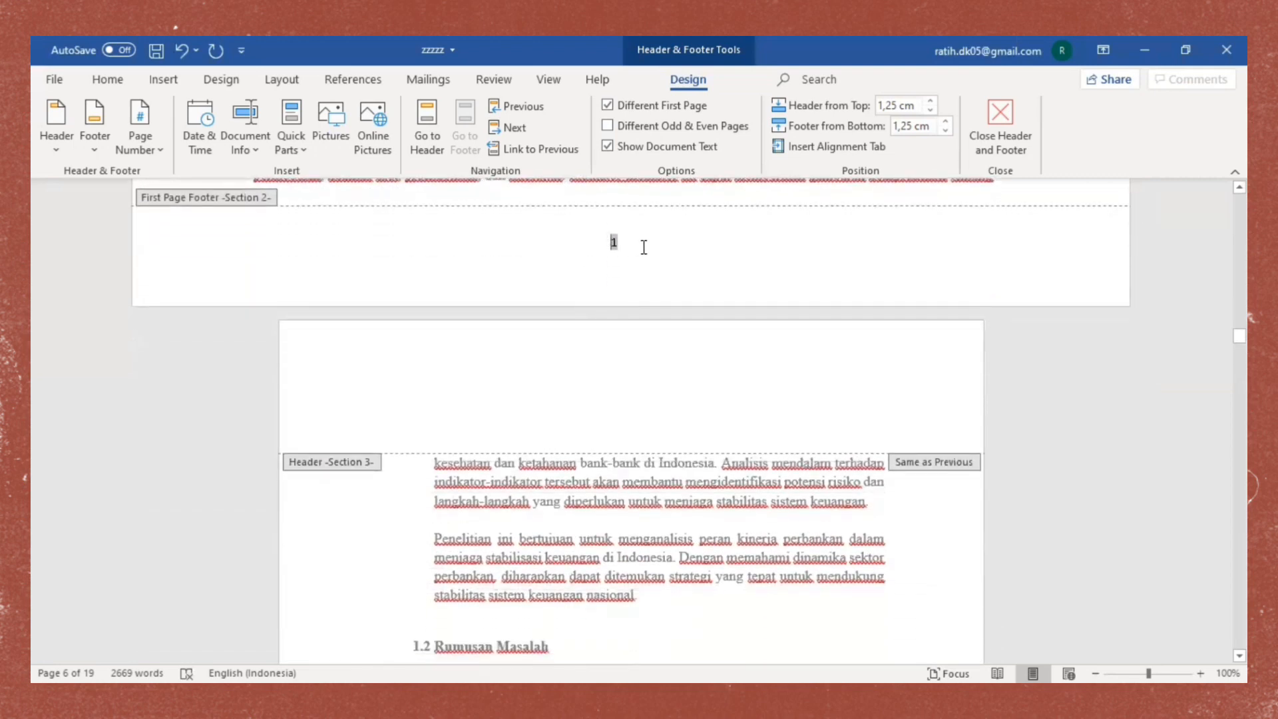
click(850, 419)
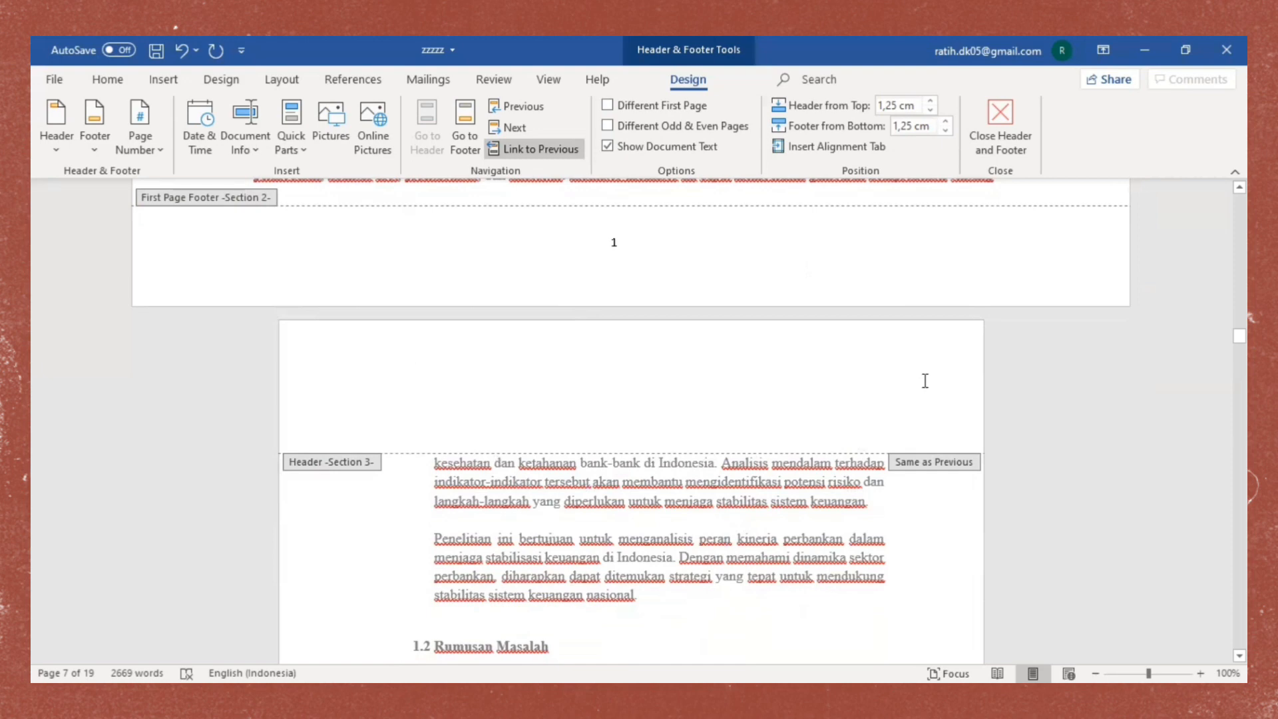
click(155, 142)
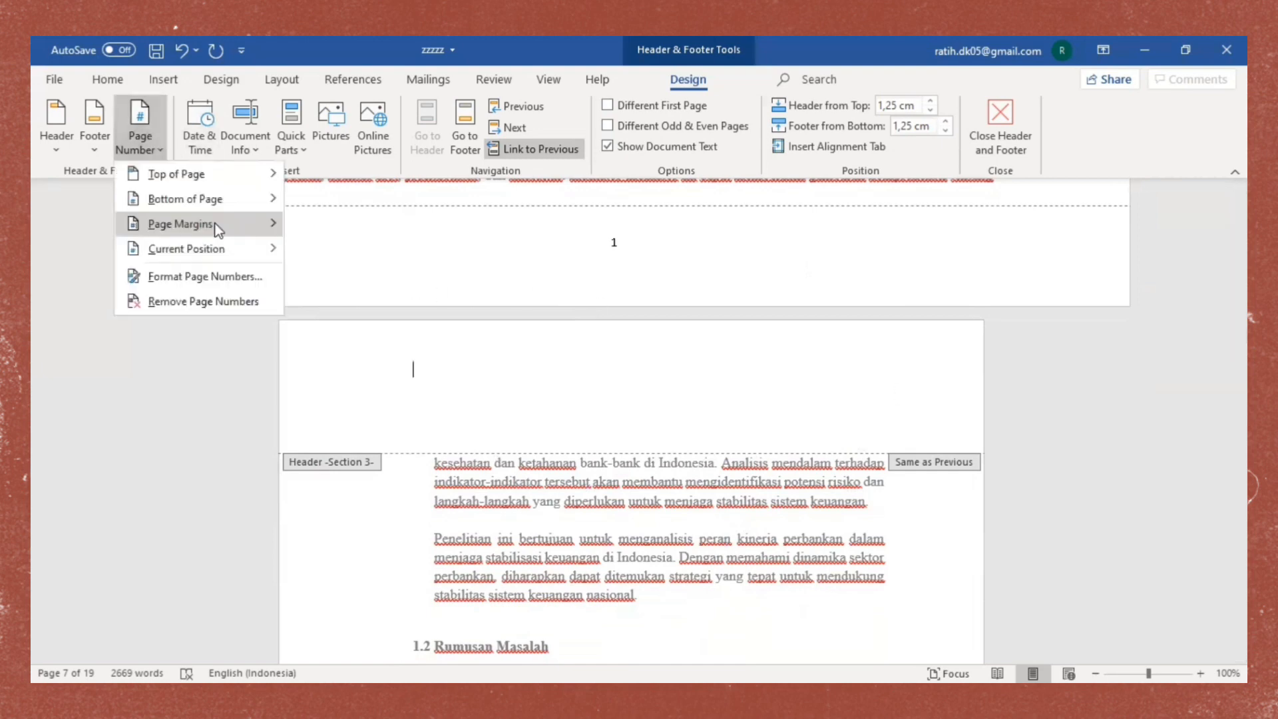
click(243, 286)
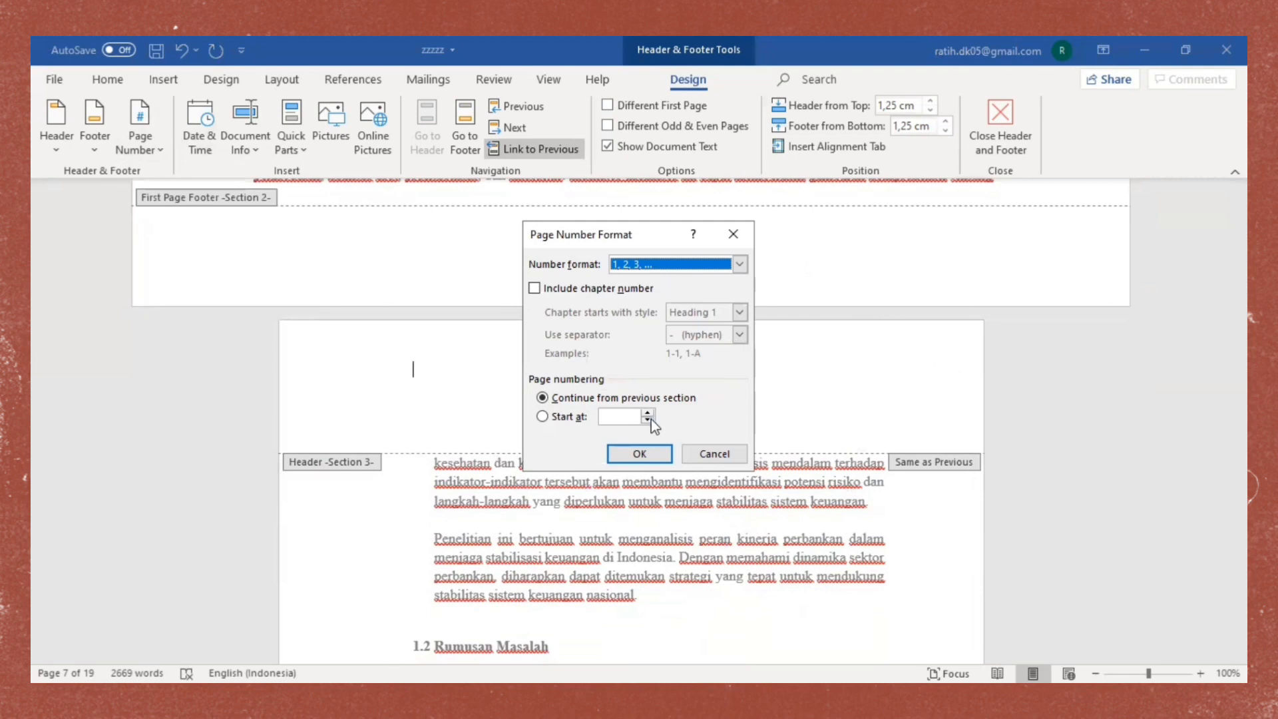
click(733, 241)
click(140, 124)
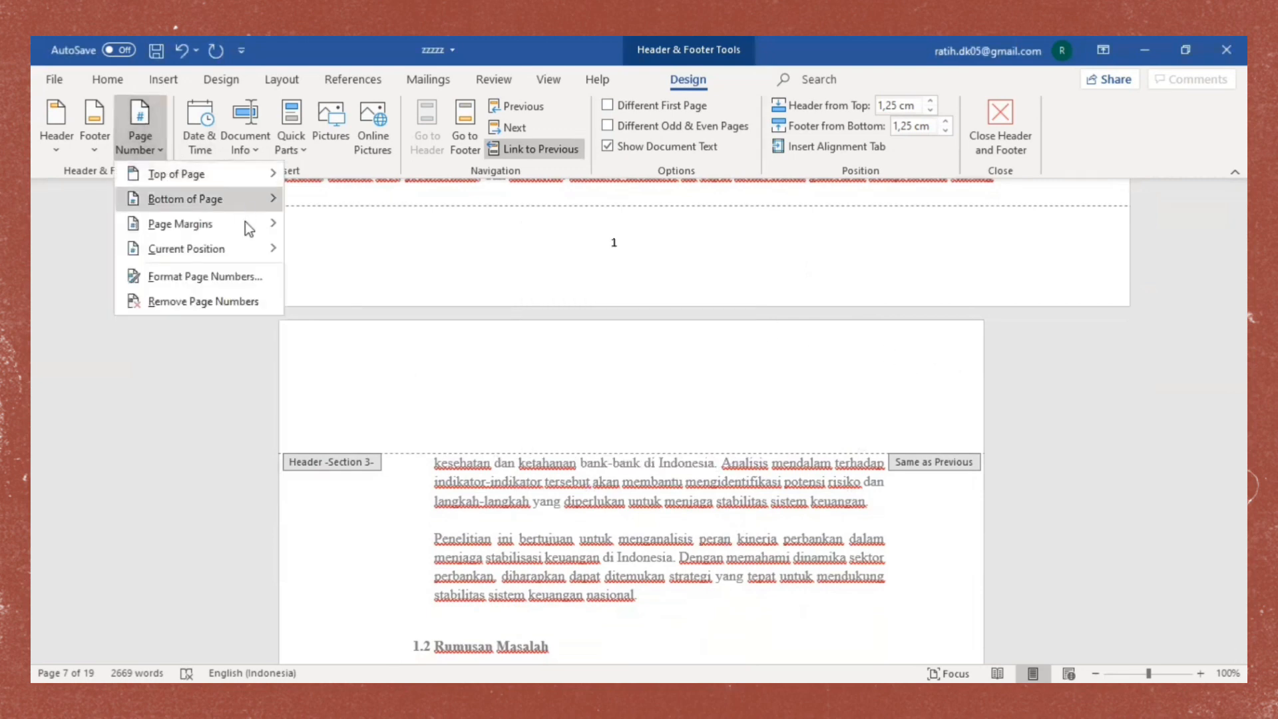
mouse_move(242, 178)
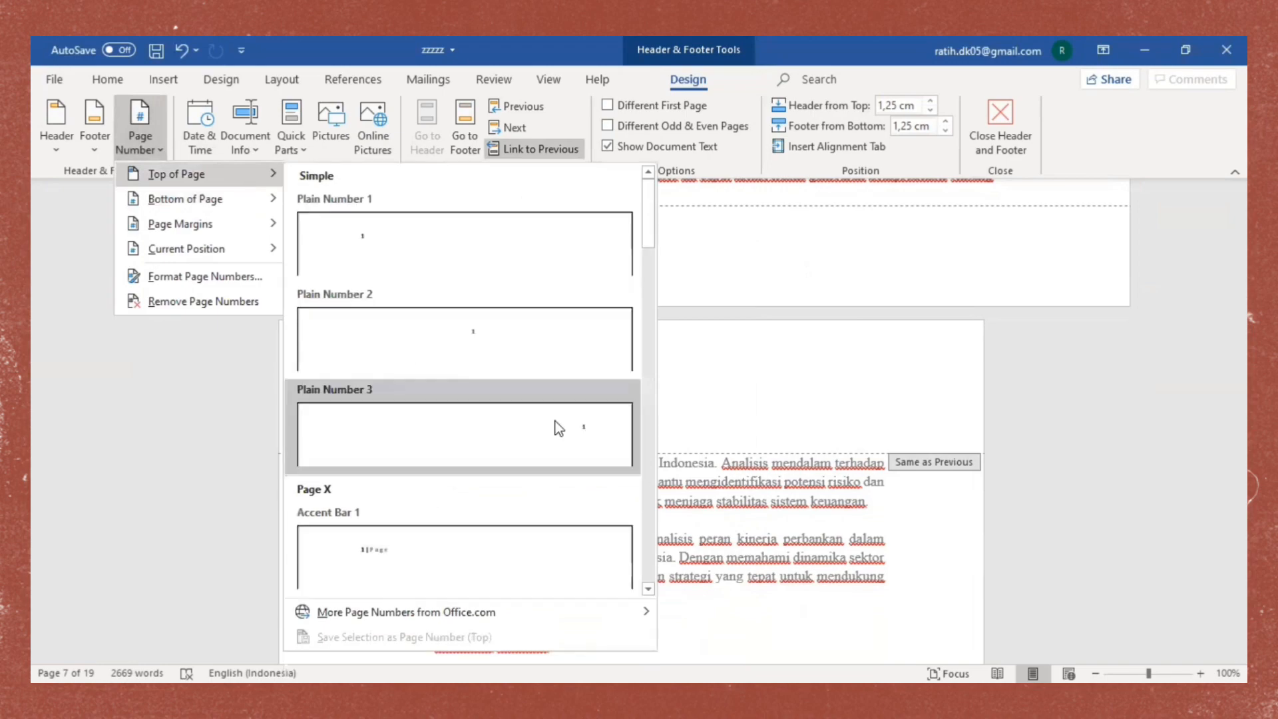
click(638, 472)
scroll(920, 374, down, 10)
scroll(920, 381, down, 15)
scroll(922, 399, up, 12)
scroll(897, 454, up, 15)
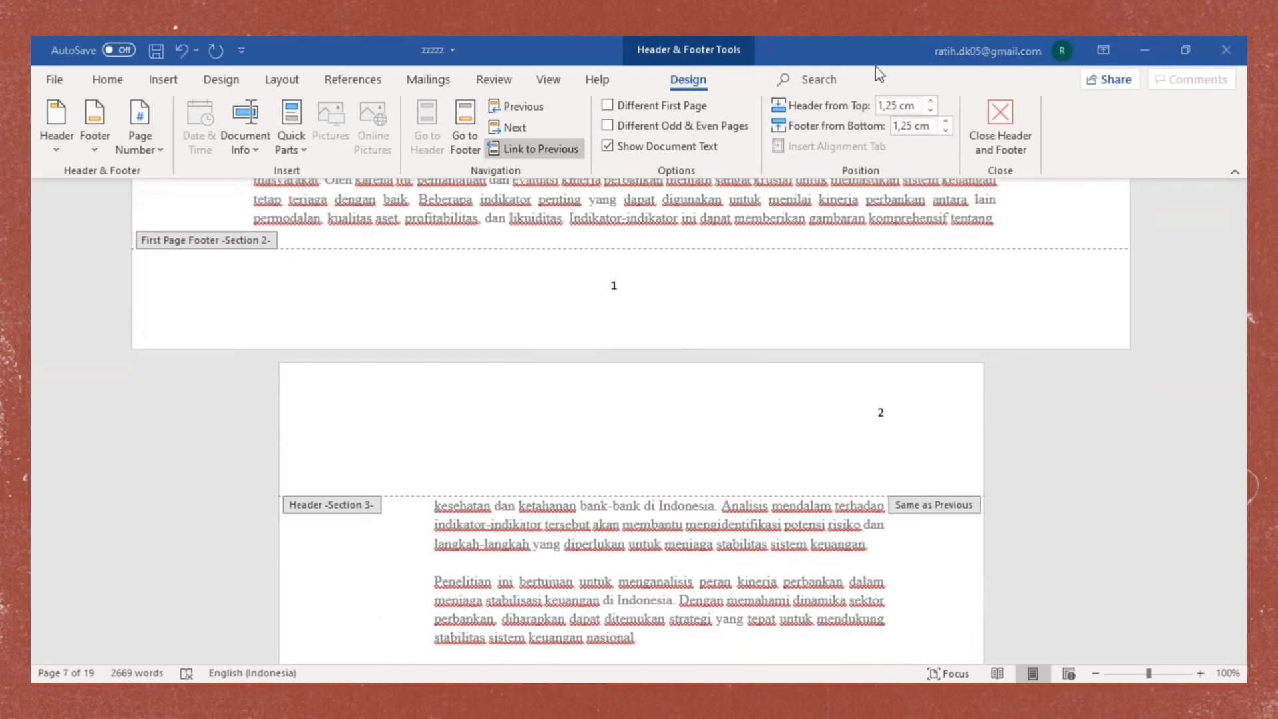
key(Escape)
- Unlink the section 3 header and footer from the previous section, working from the BAB II page
scroll(674, 358, up, 4)
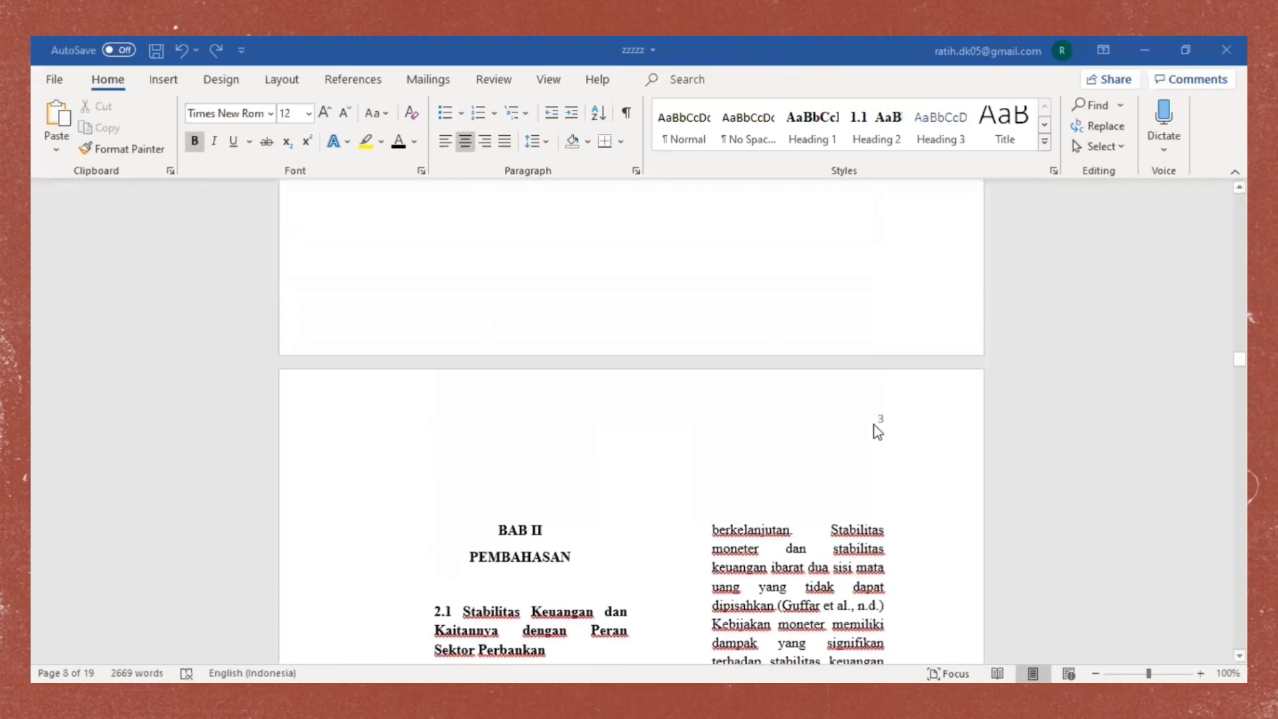
scroll(832, 446, up, 2)
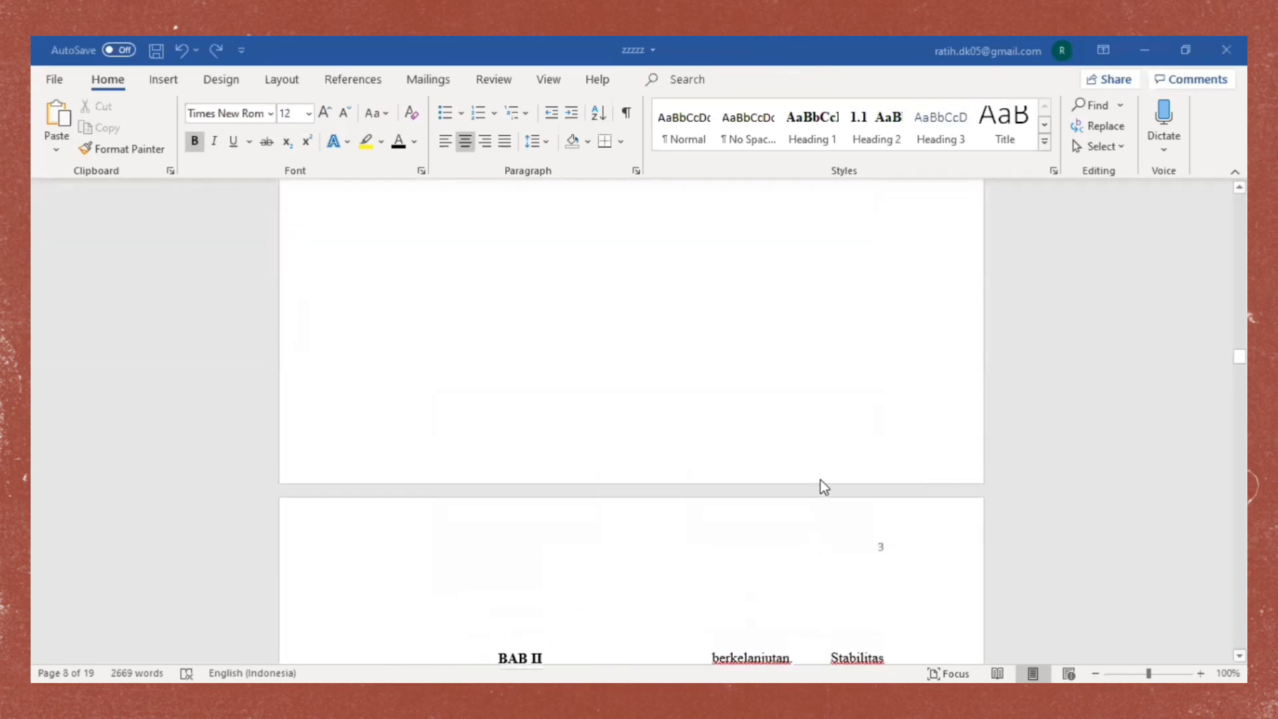
scroll(820, 488, down, 4)
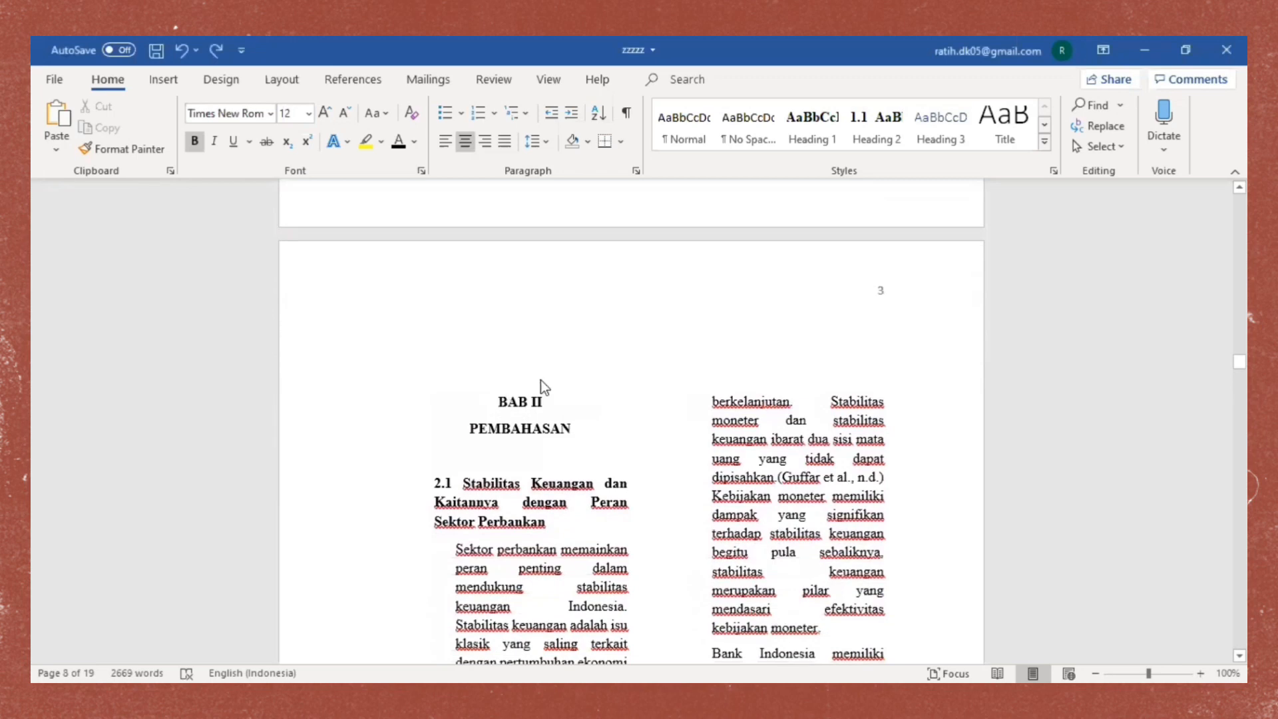
double_click(815, 345)
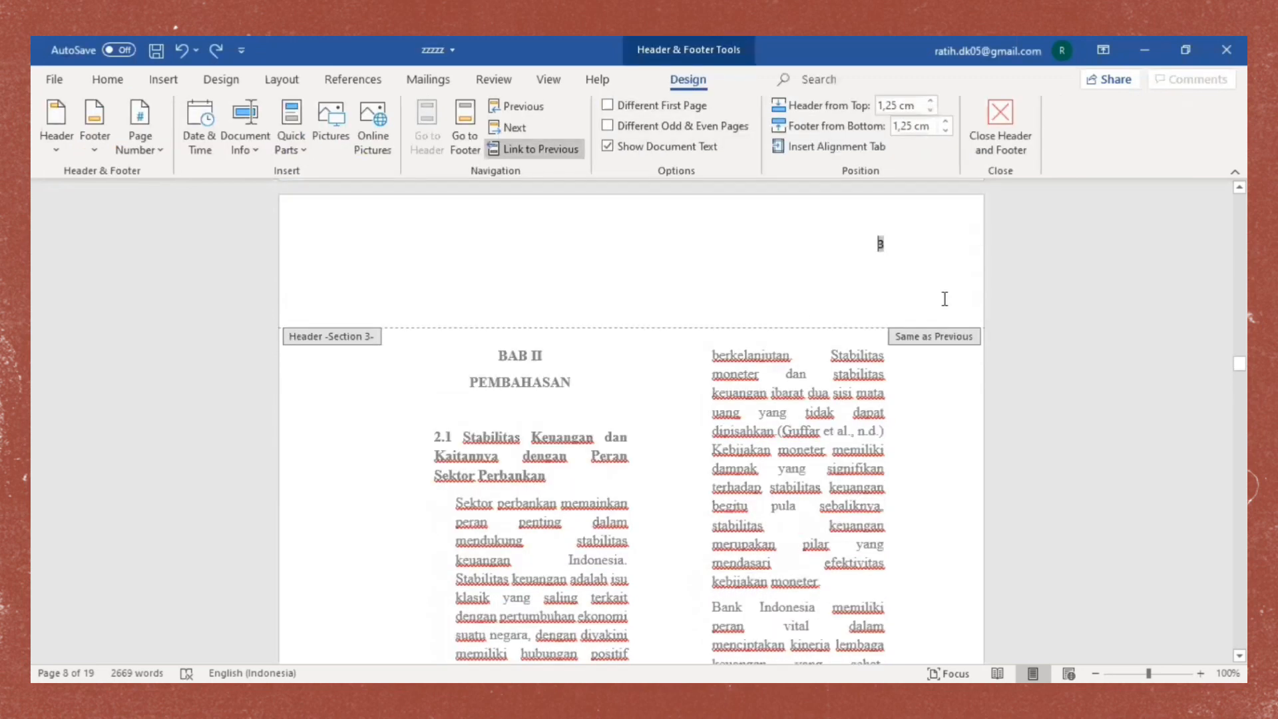
click(557, 150)
click(466, 155)
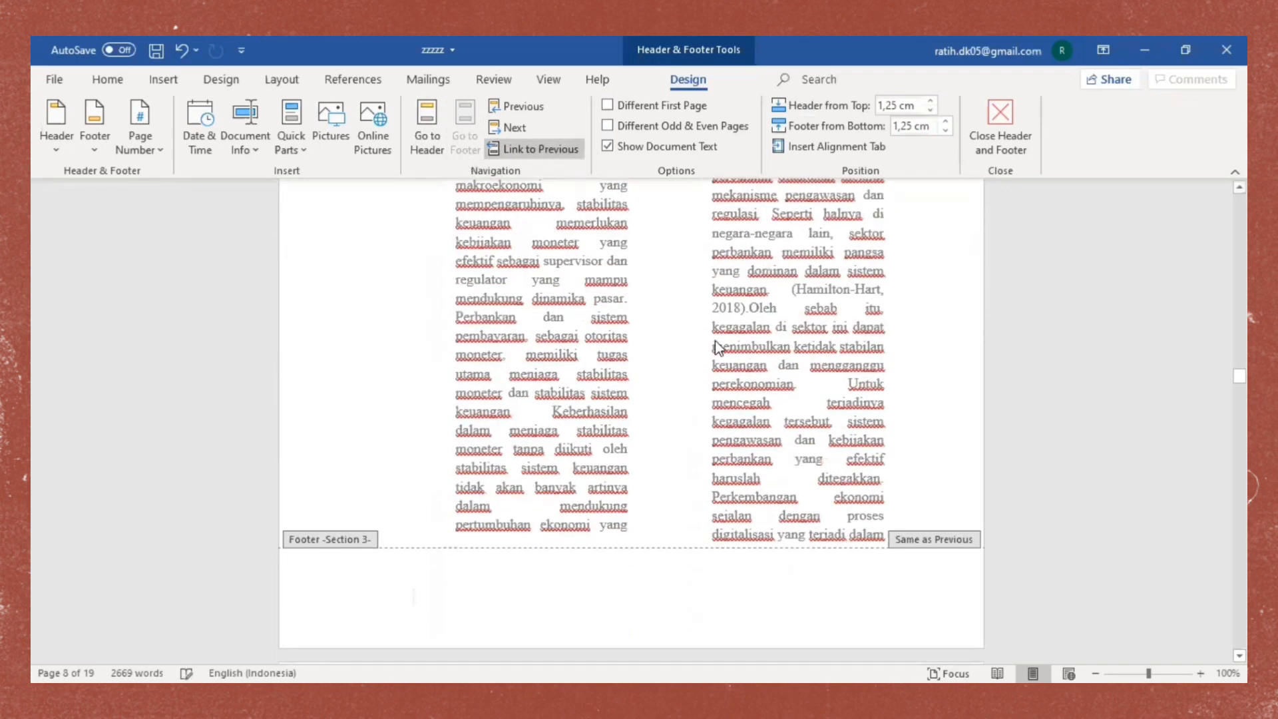
click(574, 153)
- Turn on Different First Page for the section 4 header
scroll(718, 321, down, 5)
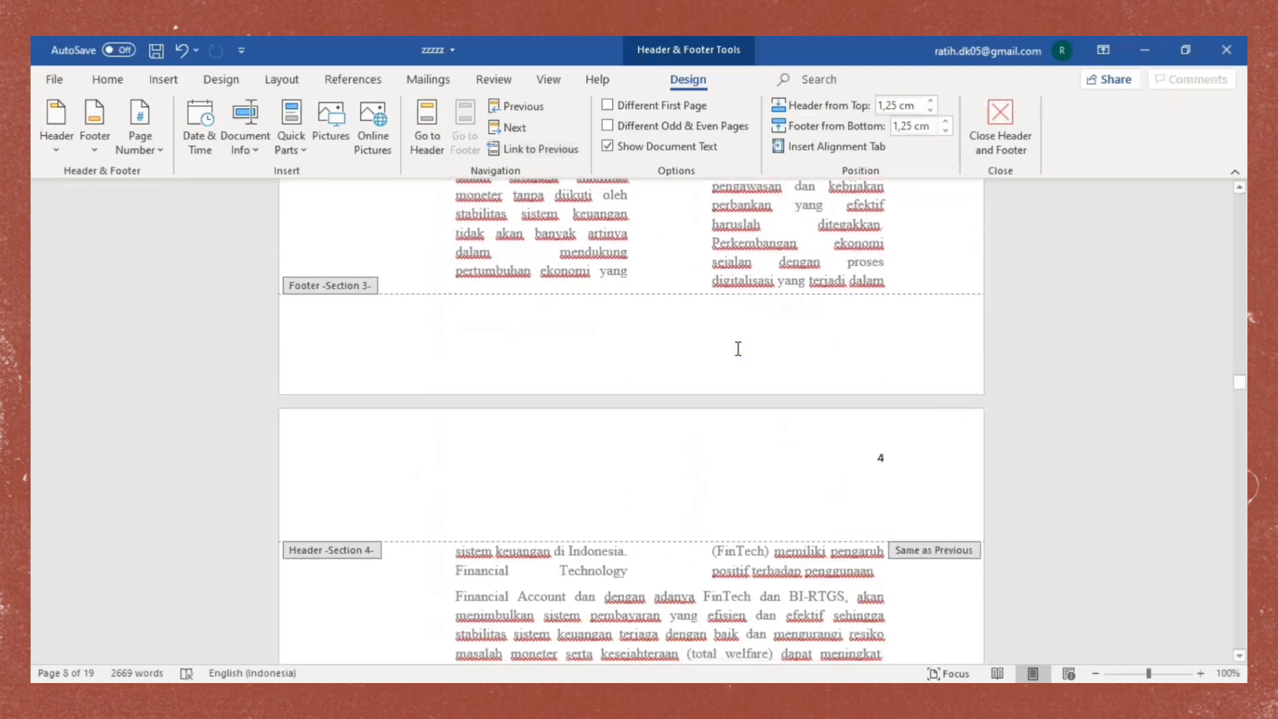
click(726, 369)
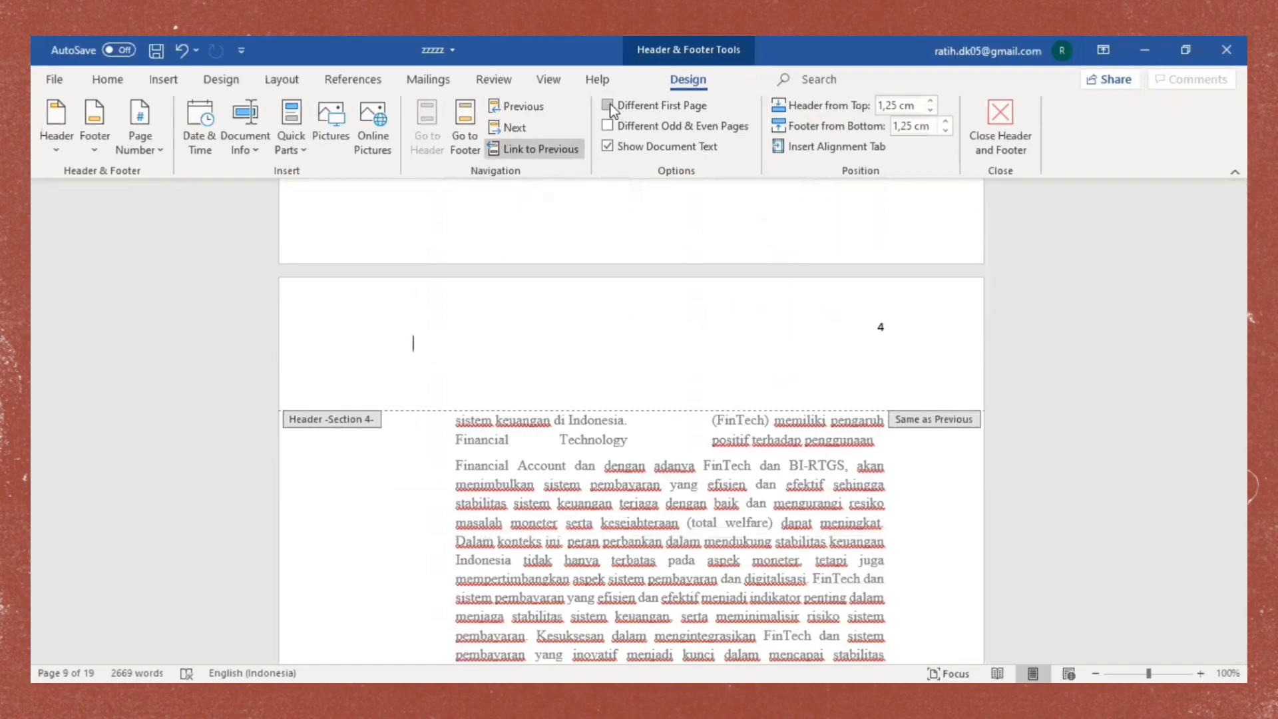
click(609, 107)
- Check the headers, footers and page numbers across the section 3 pages around BAB II
scroll(678, 373, up, 4)
scroll(685, 383, up, 10)
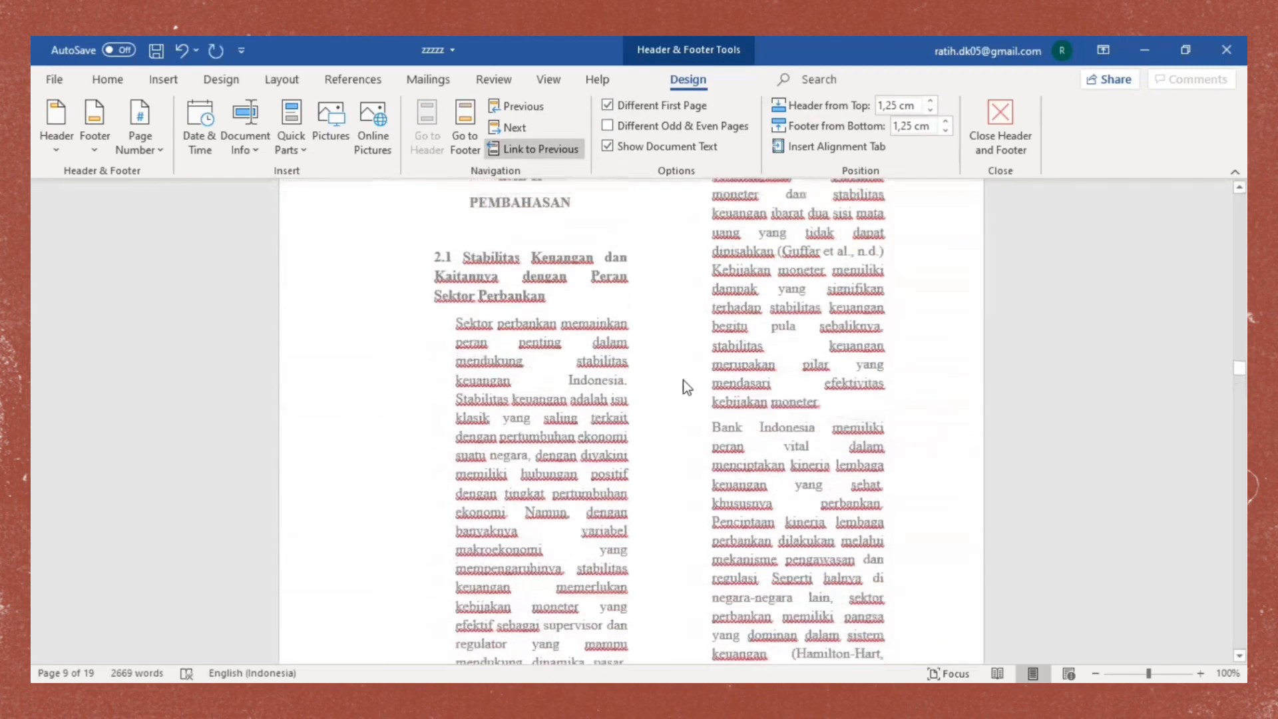
scroll(685, 385, up, 6)
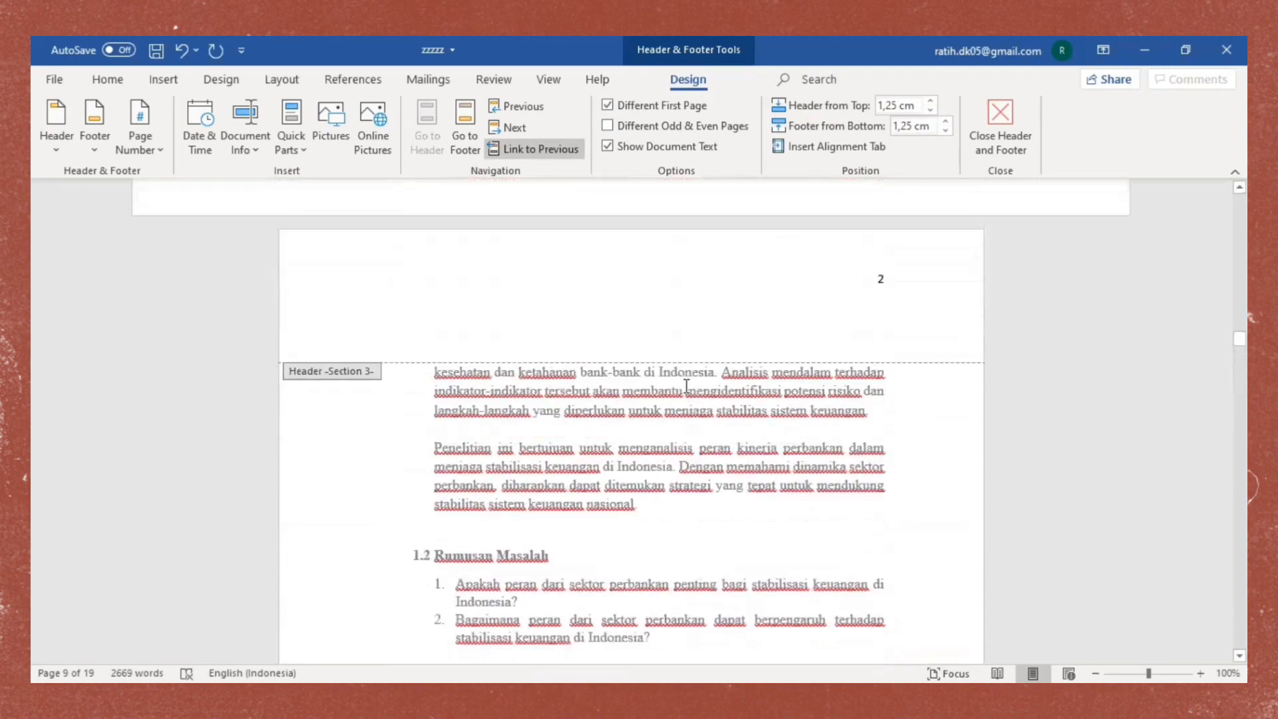
scroll(687, 387, down, 11)
scroll(735, 400, down, 10)
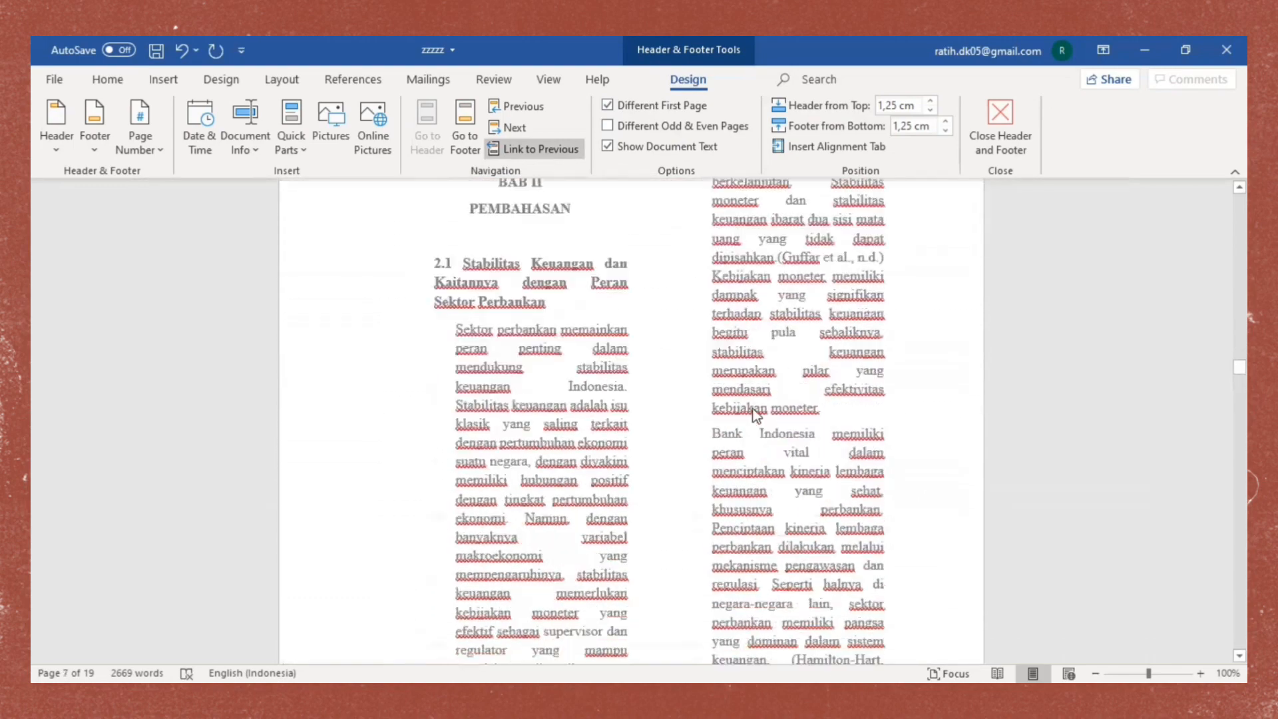
scroll(741, 441, down, 3)
scroll(739, 441, up, 4)
scroll(733, 442, down, 3)
scroll(709, 453, up, 6)
scroll(706, 447, up, 8)
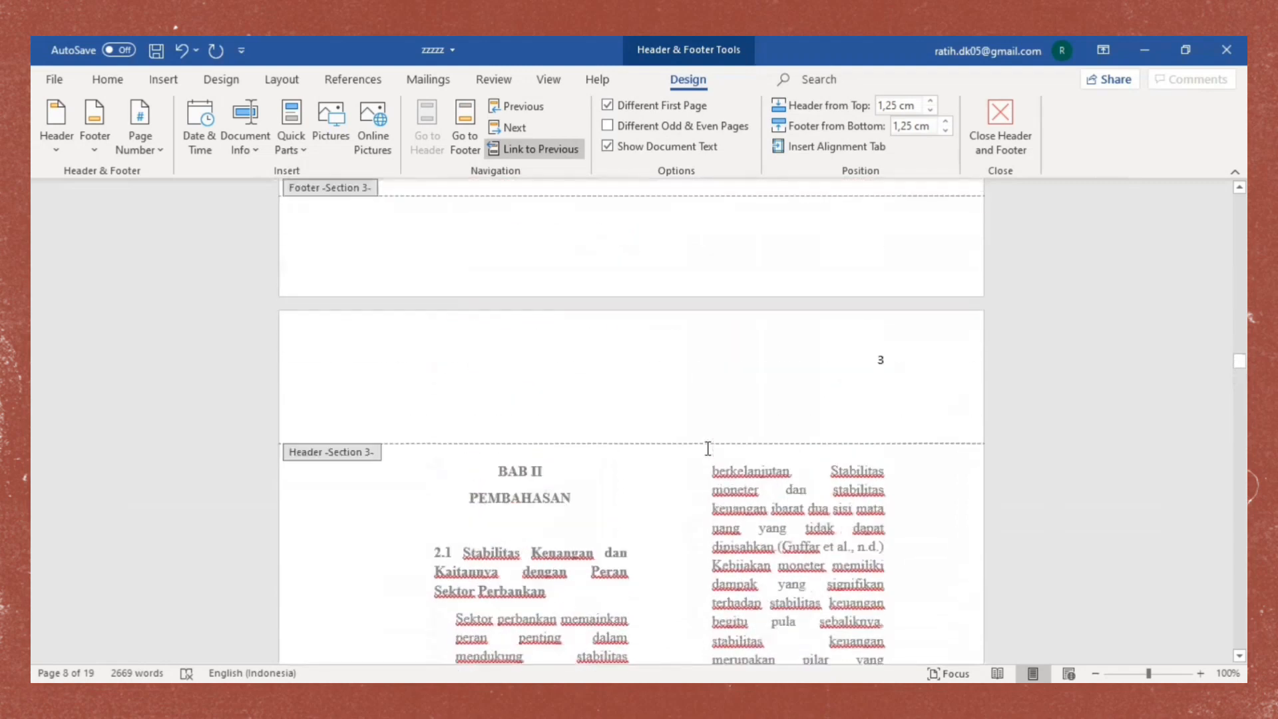
- Try starting the section 3 page numbering at 3 and undo the change
click(659, 432)
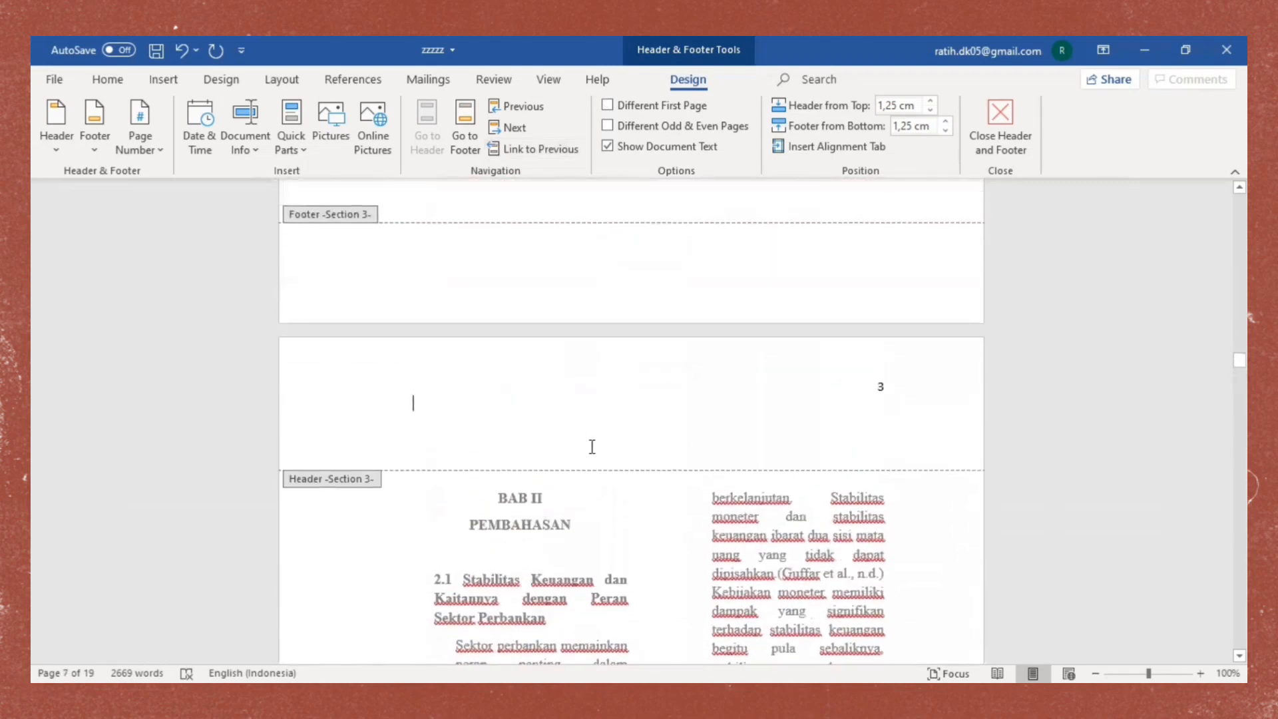
click(139, 141)
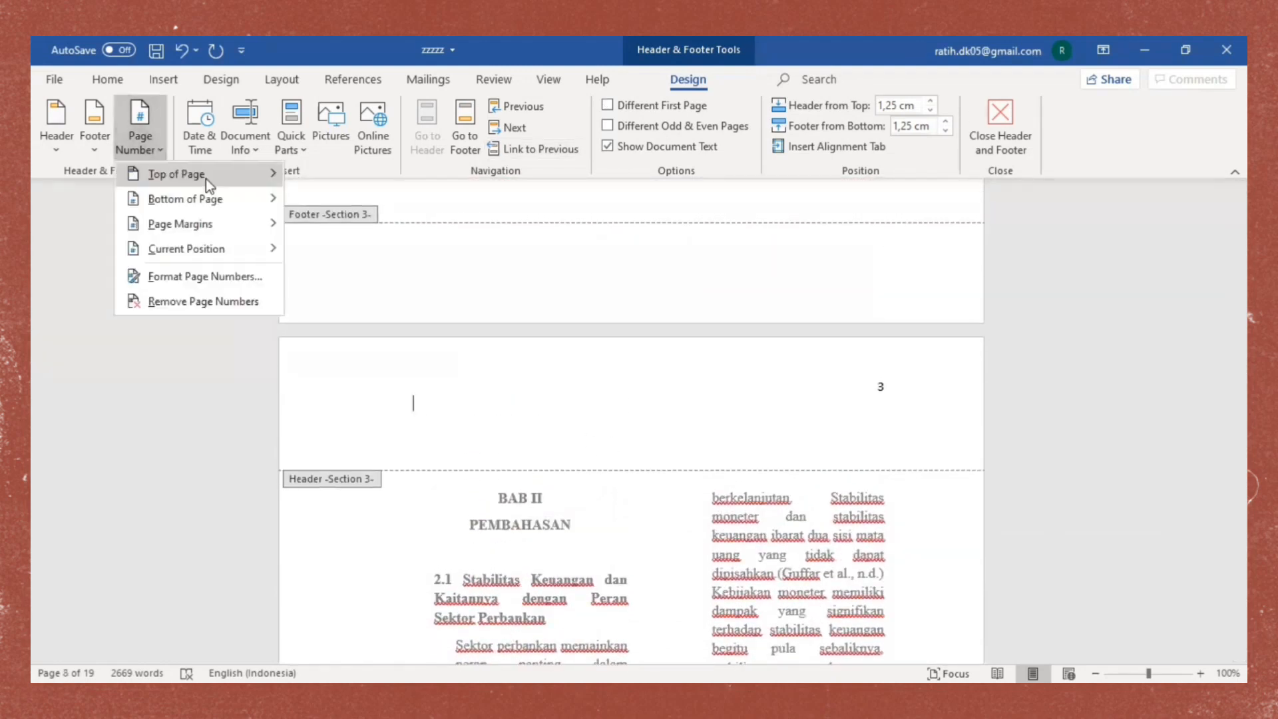
click(261, 280)
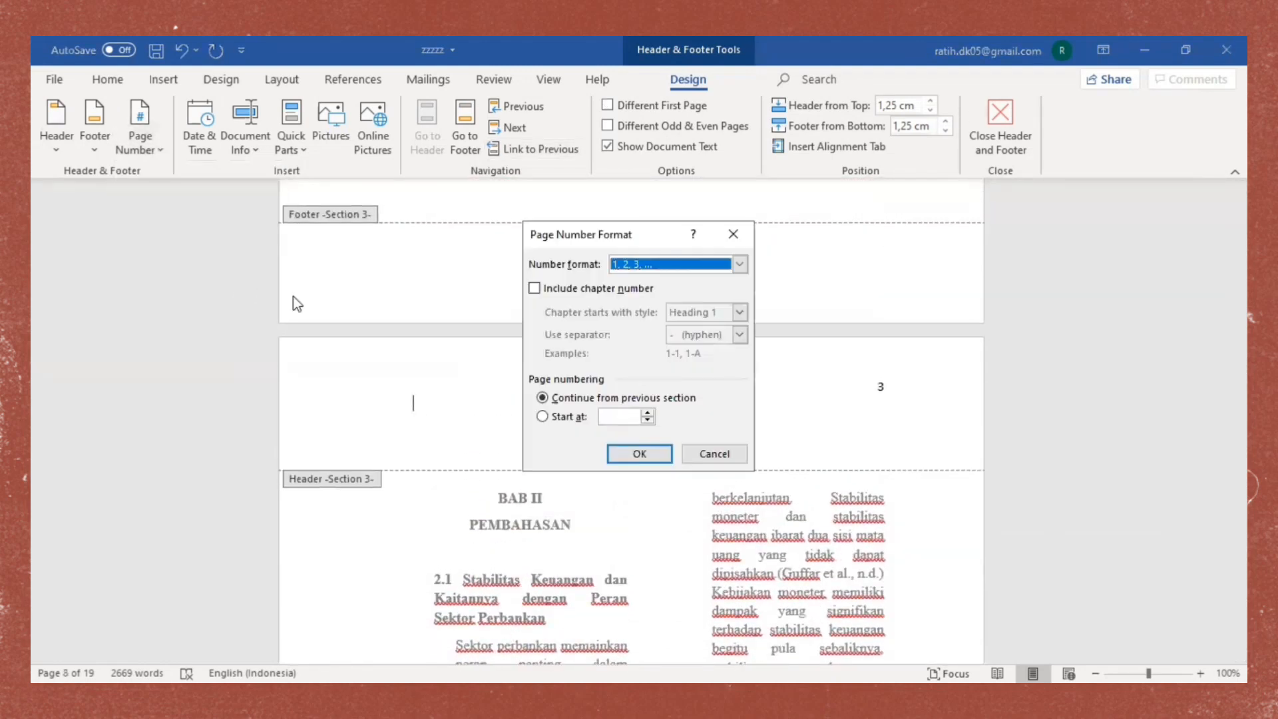
click(650, 413)
click(648, 413)
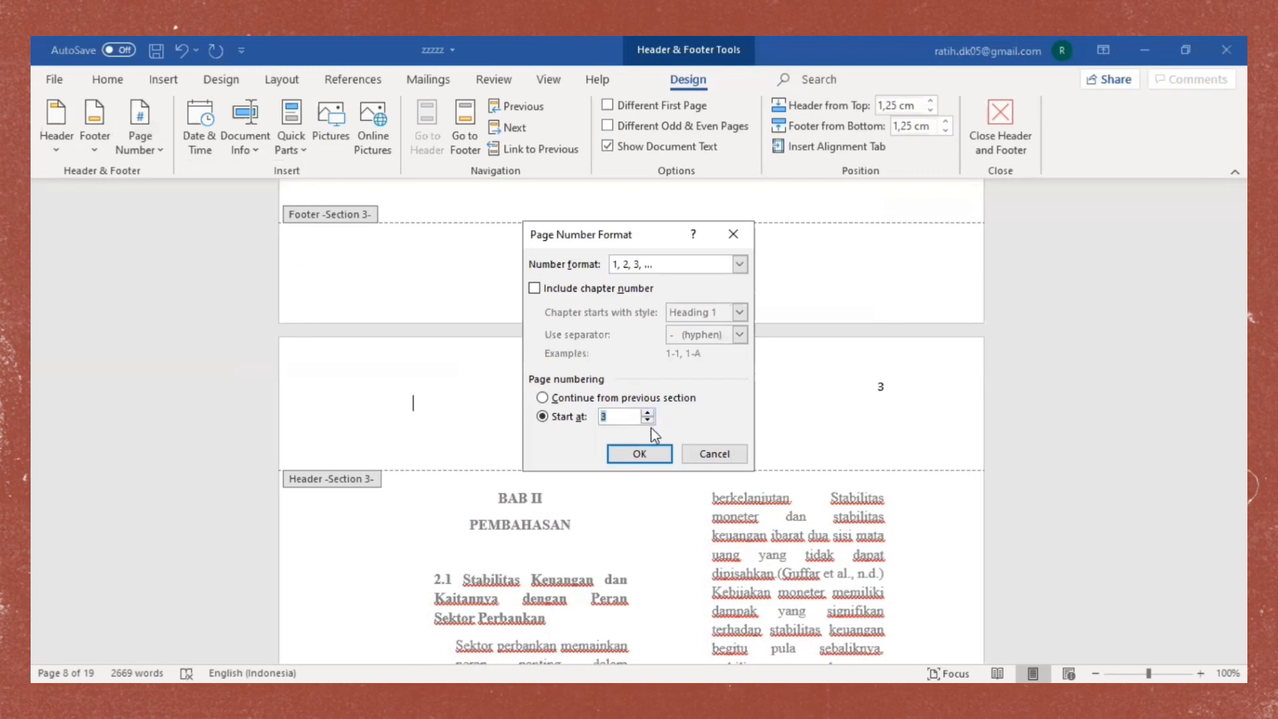
click(639, 453)
scroll(573, 360, down, 5)
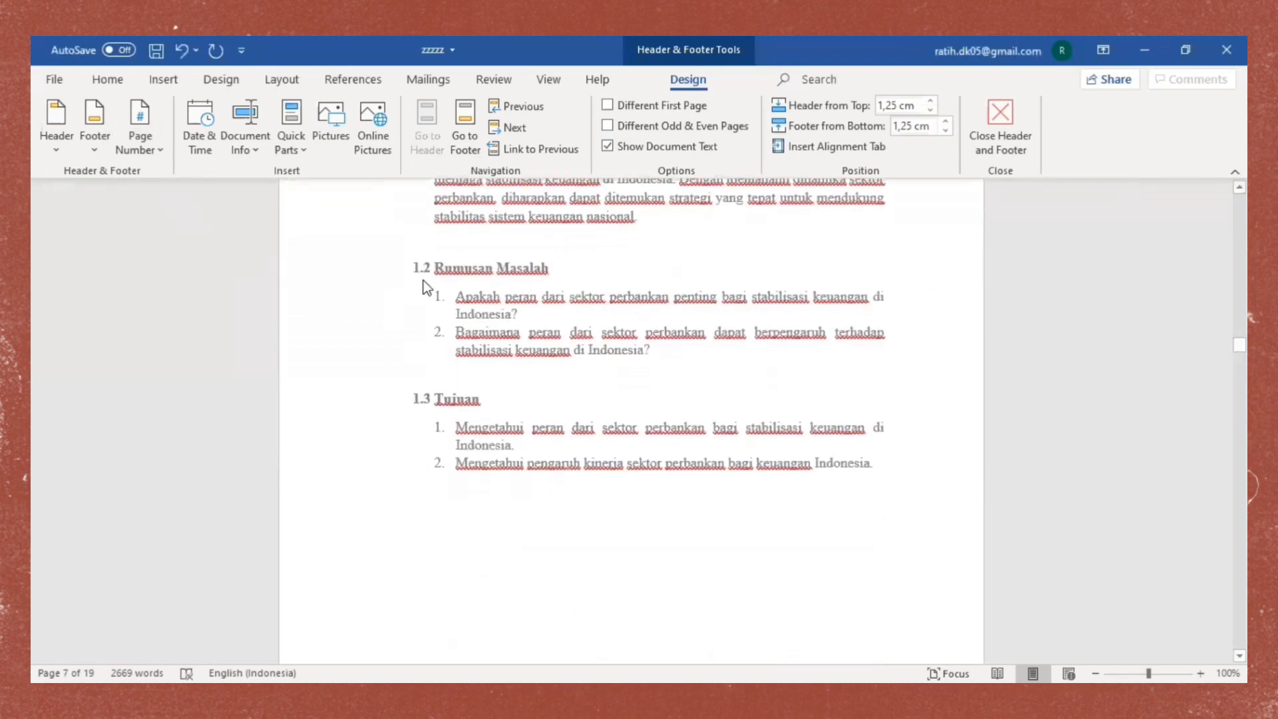
click(181, 48)
- Review the front matter of the finished paper from the cover to the BAB I heading, including its page numbers and table of contents
scroll(638, 329, down, 3)
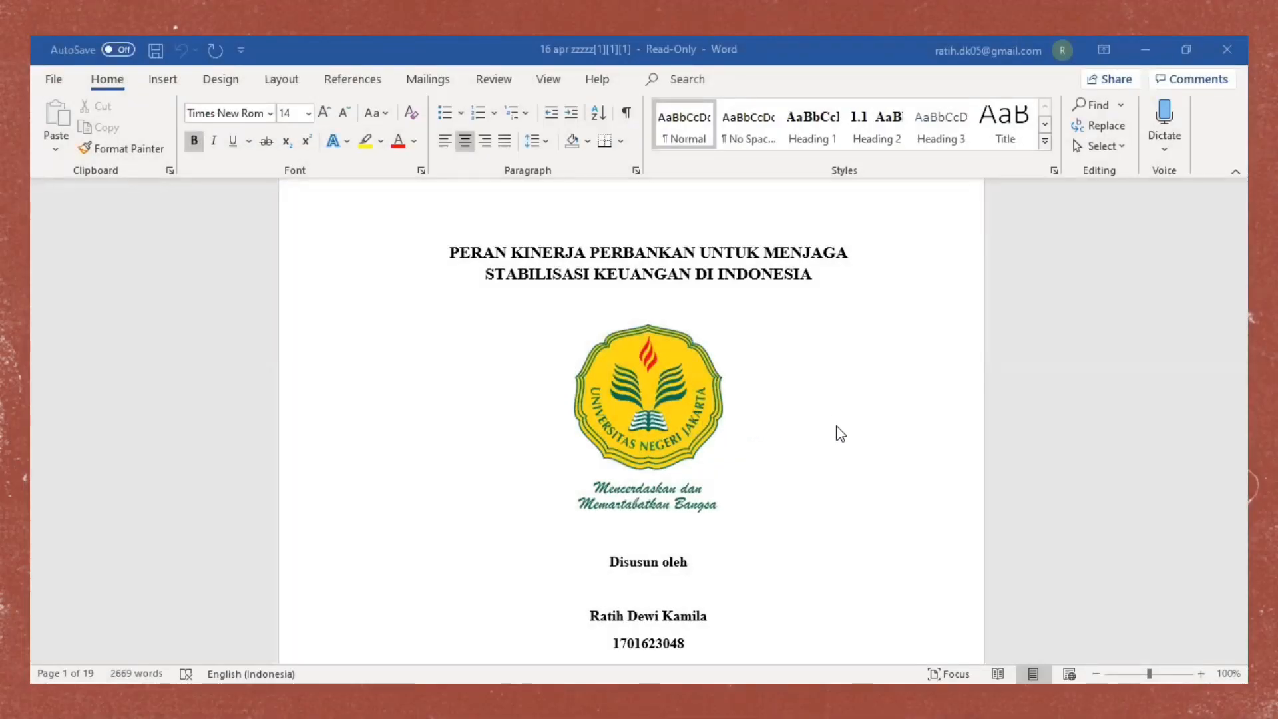
scroll(838, 432, down, 5)
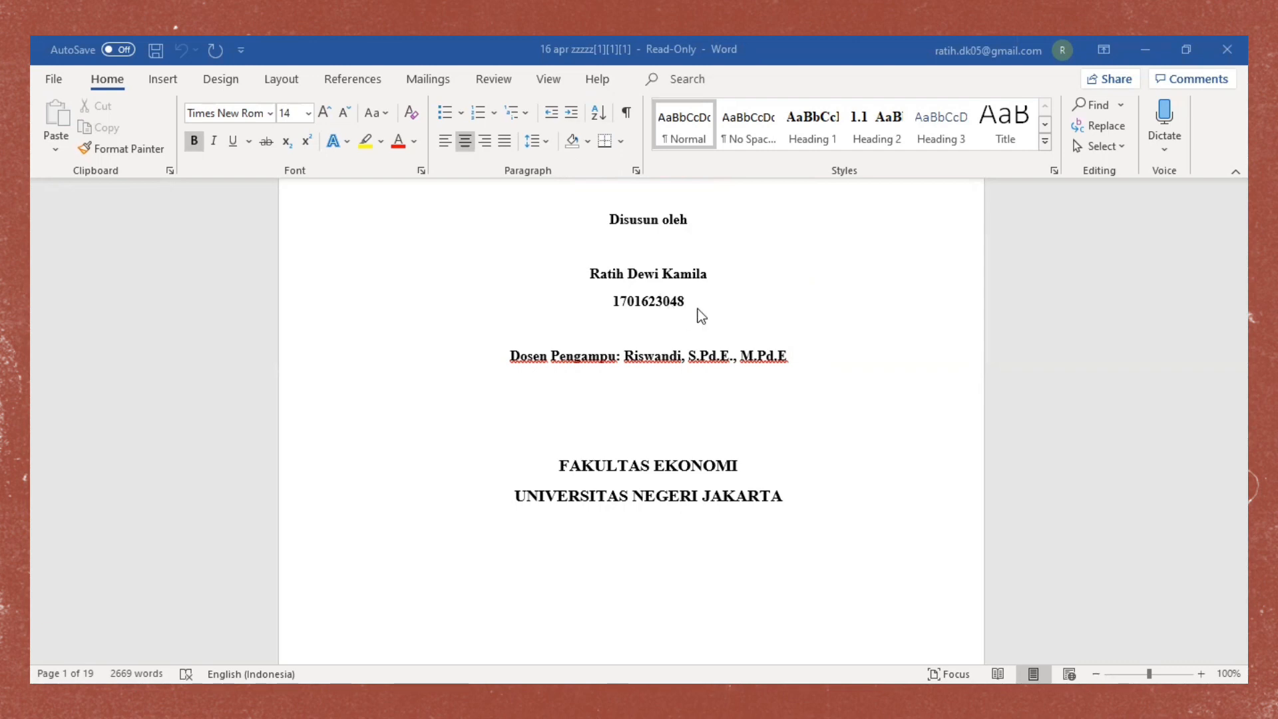
scroll(697, 309, down, 7)
scroll(697, 342, down, 10)
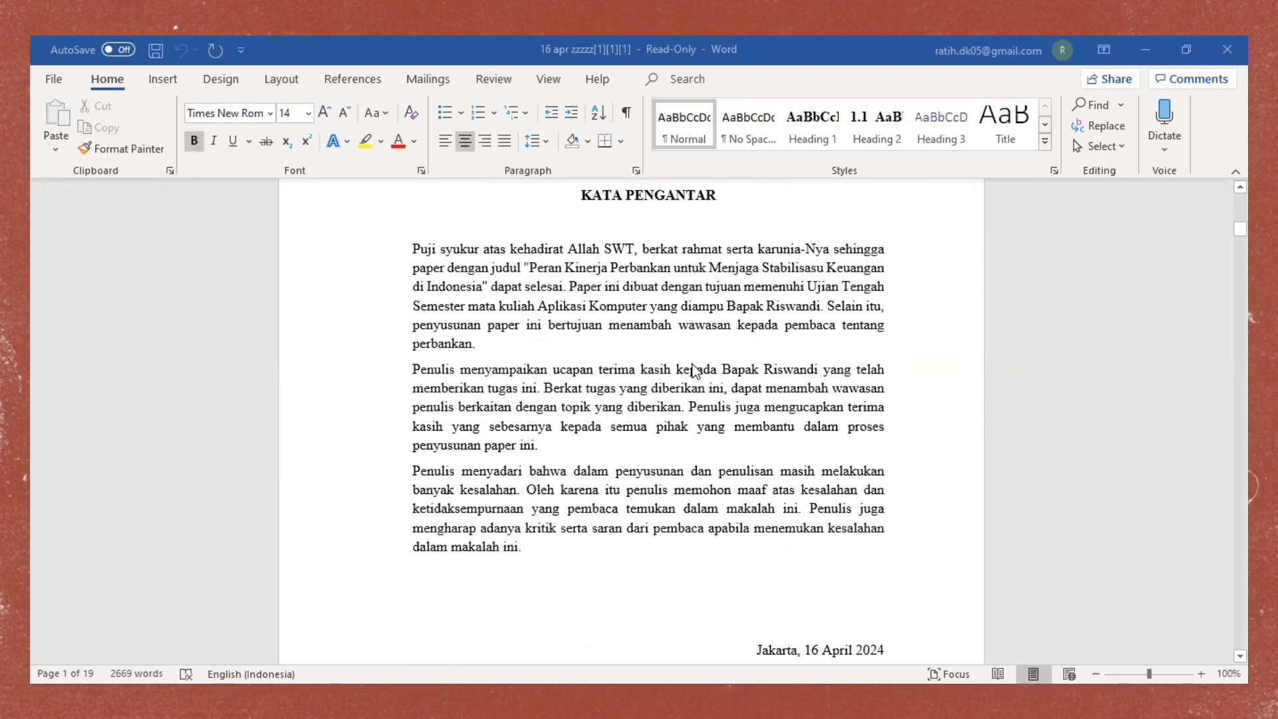
scroll(703, 384, down, 3)
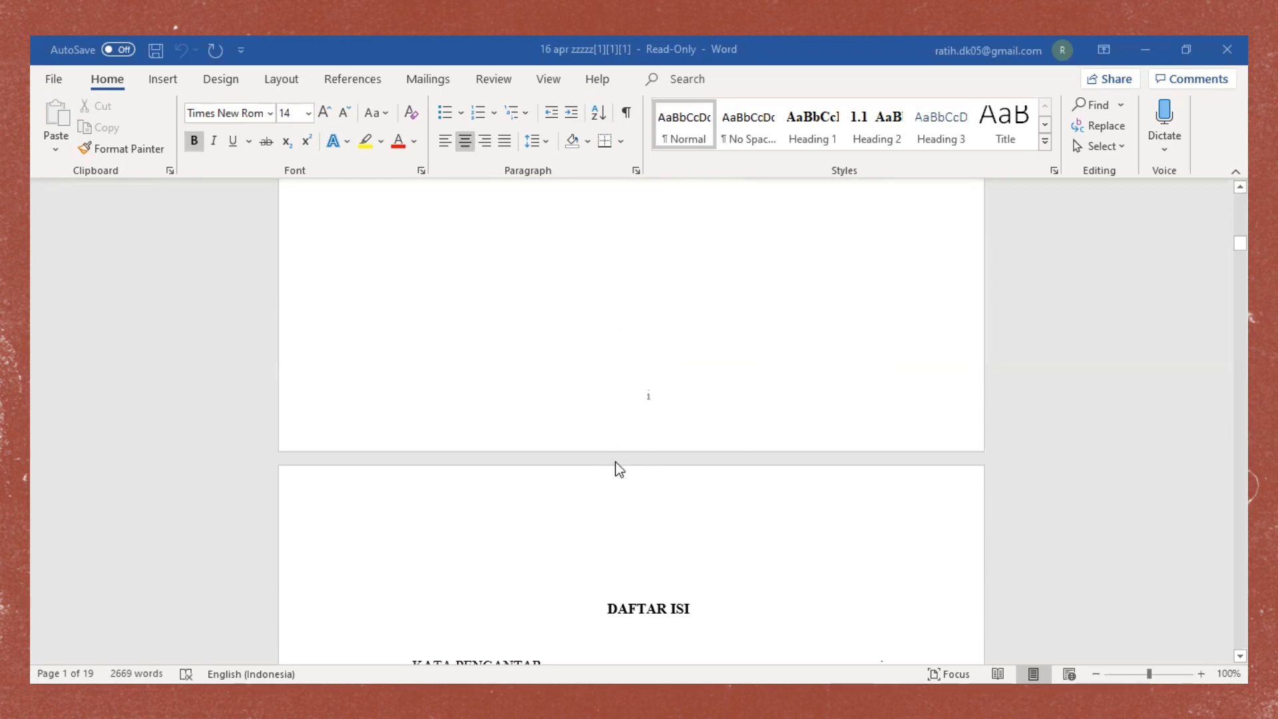
scroll(669, 466, down, 13)
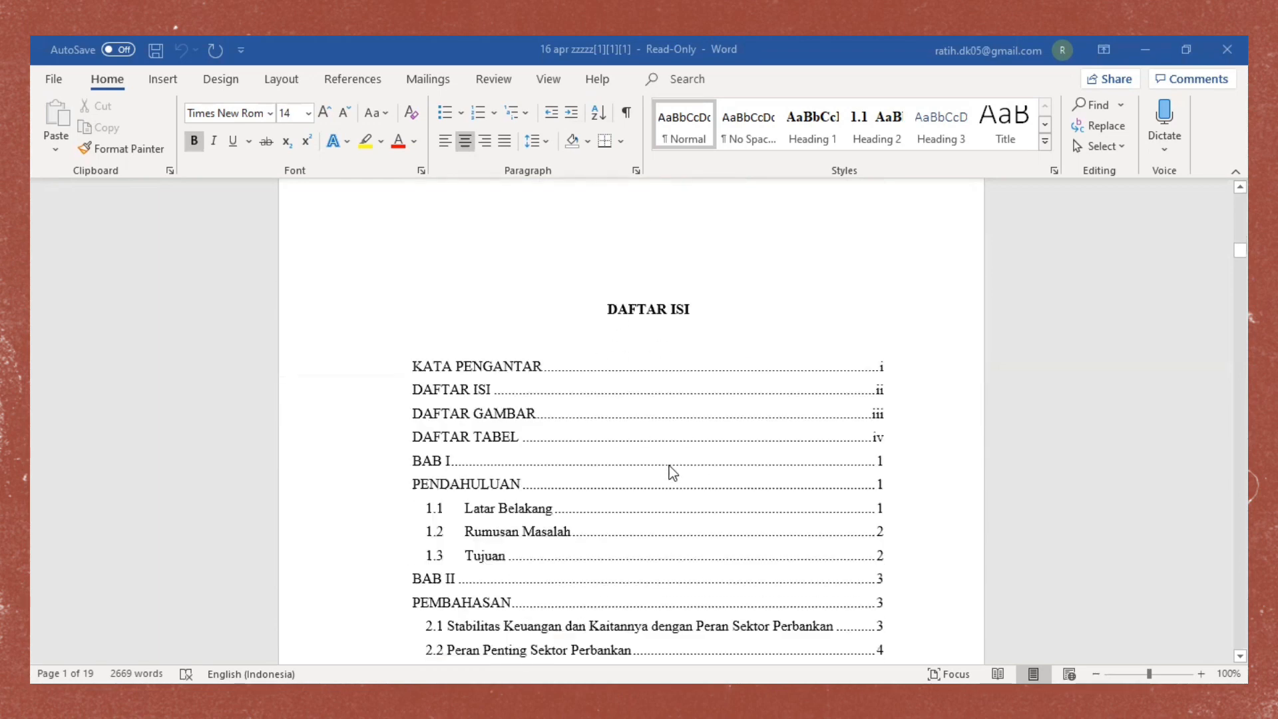
scroll(648, 558, down, 14)
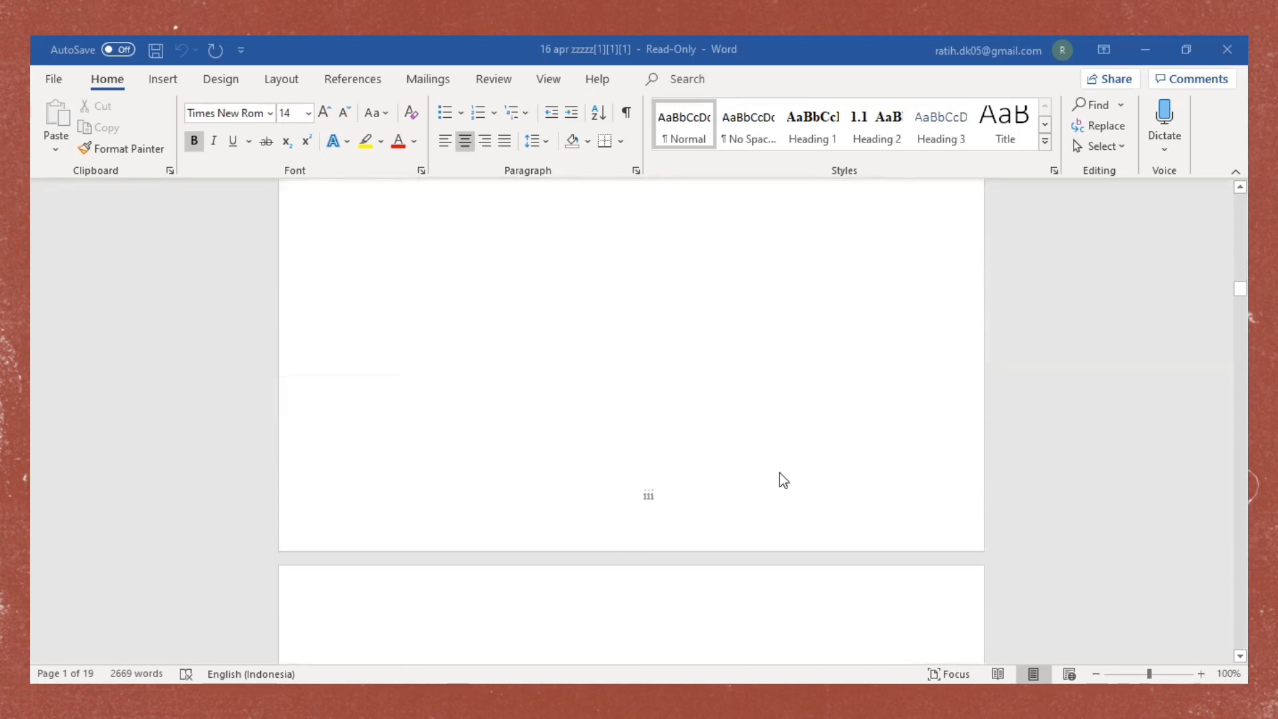
scroll(749, 463, down, 13)
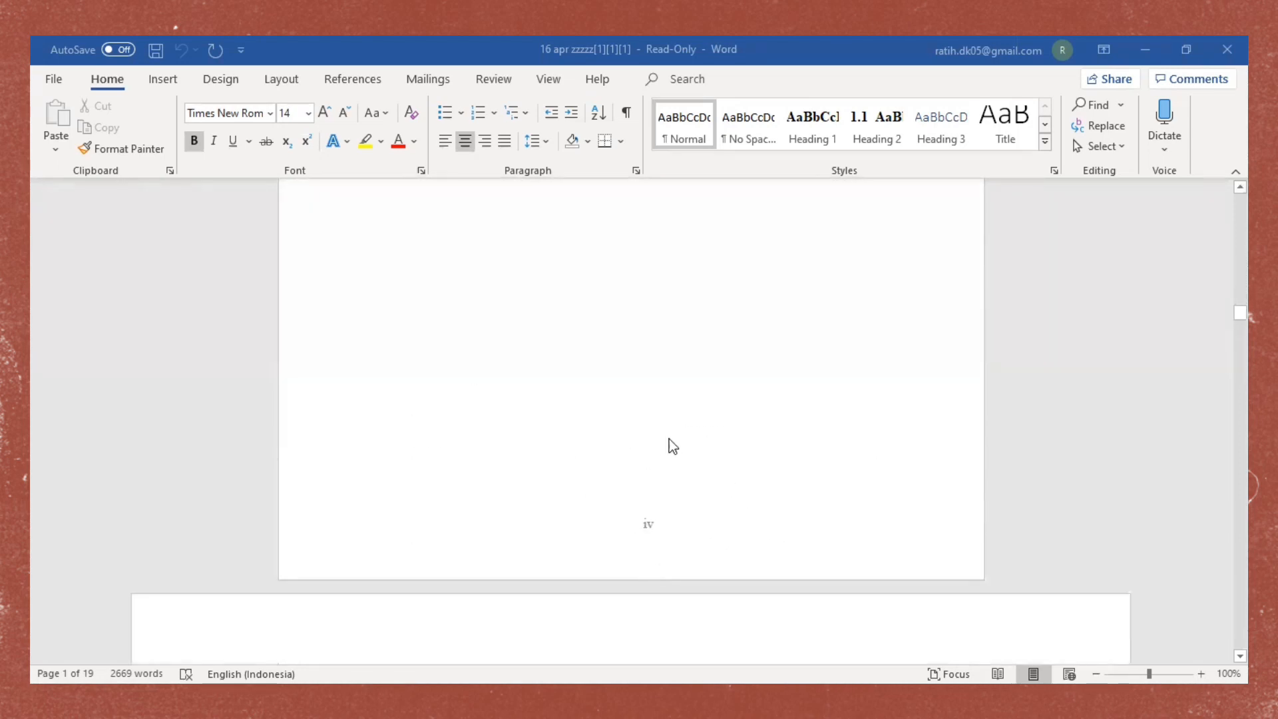
scroll(751, 443, down, 4)
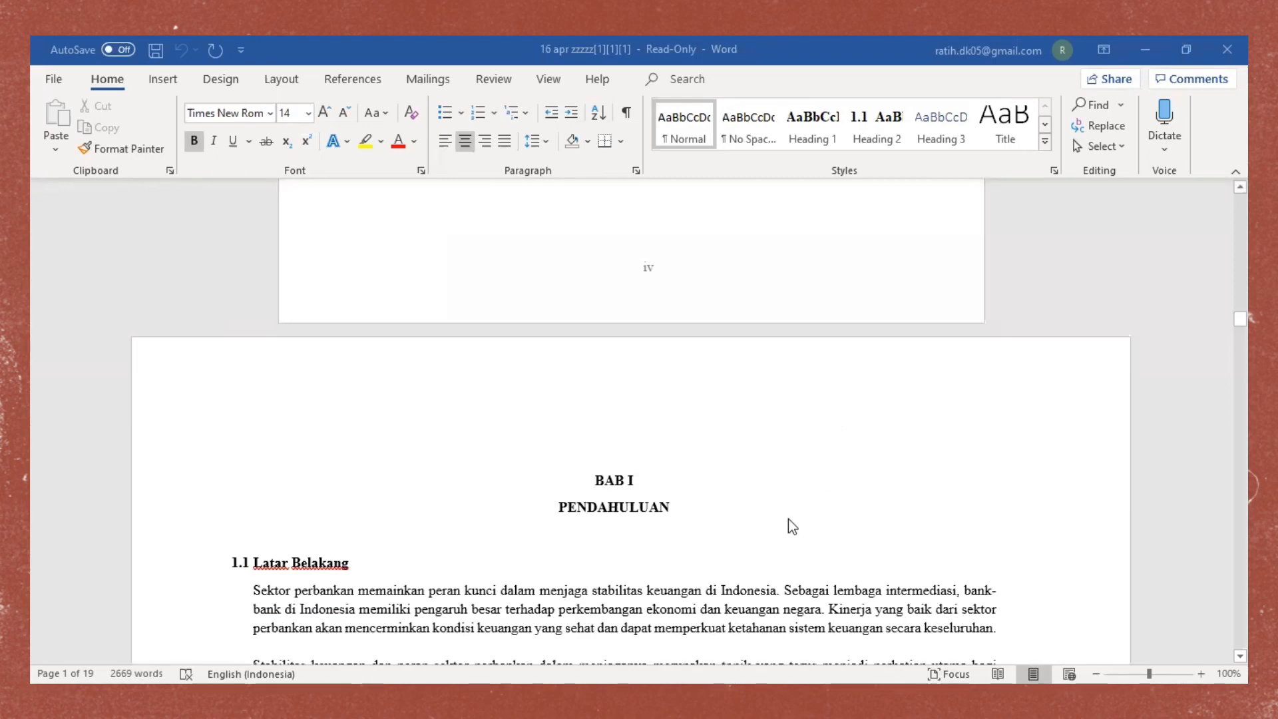
- Review the page numbers and layout of the finished paper from BAB I through BAB III to DAFTAR PUSTAKA
scroll(729, 518, down, 13)
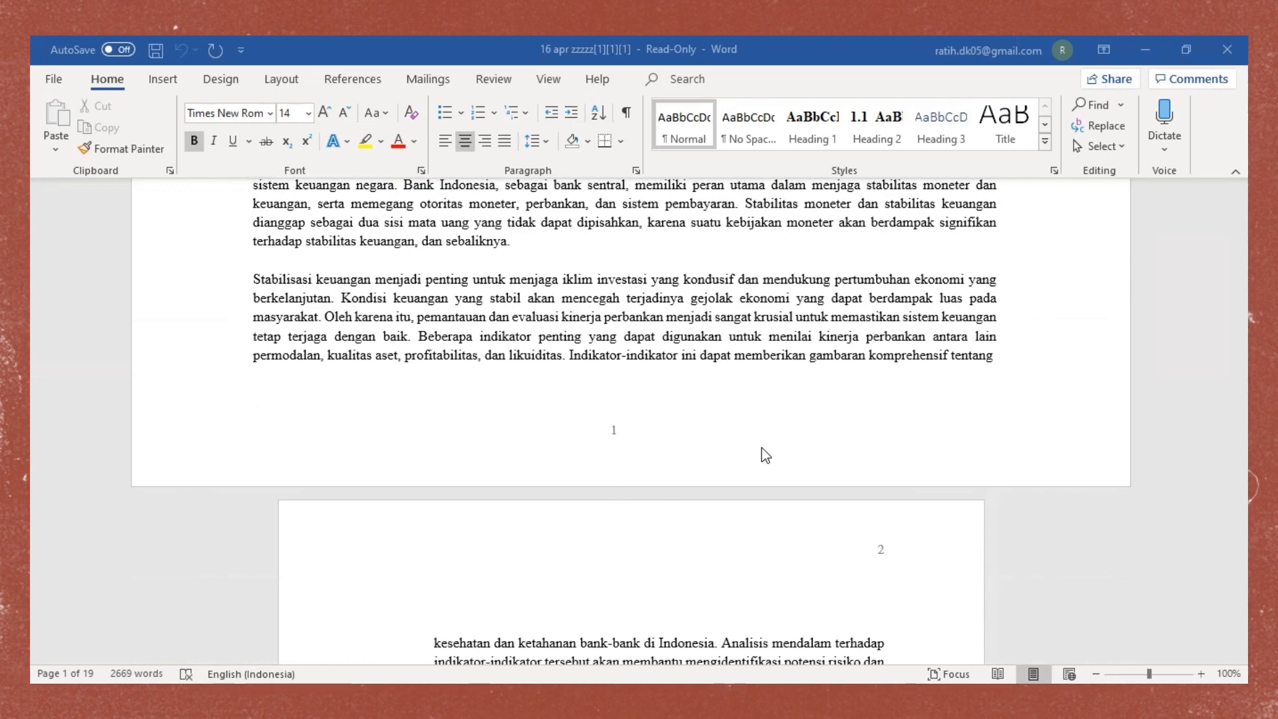
scroll(730, 542, down, 3)
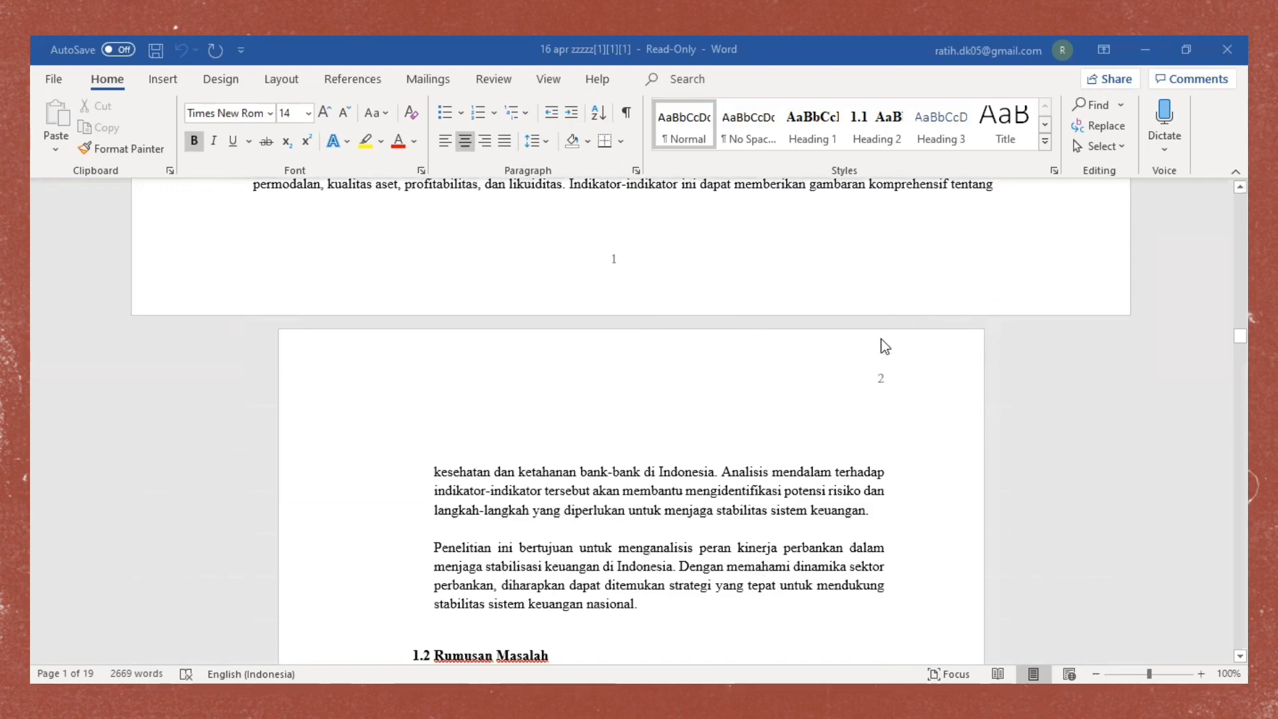
scroll(884, 382, down, 13)
scroll(890, 394, down, 1)
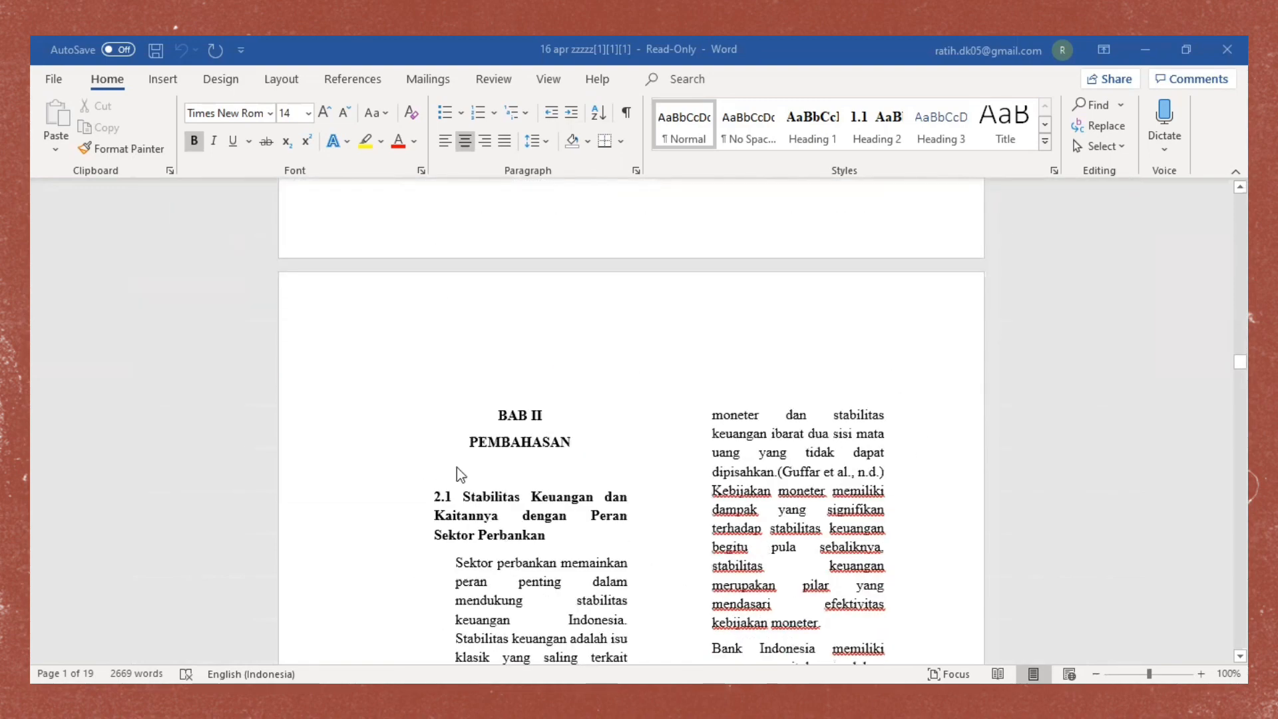
scroll(779, 359, down, 17)
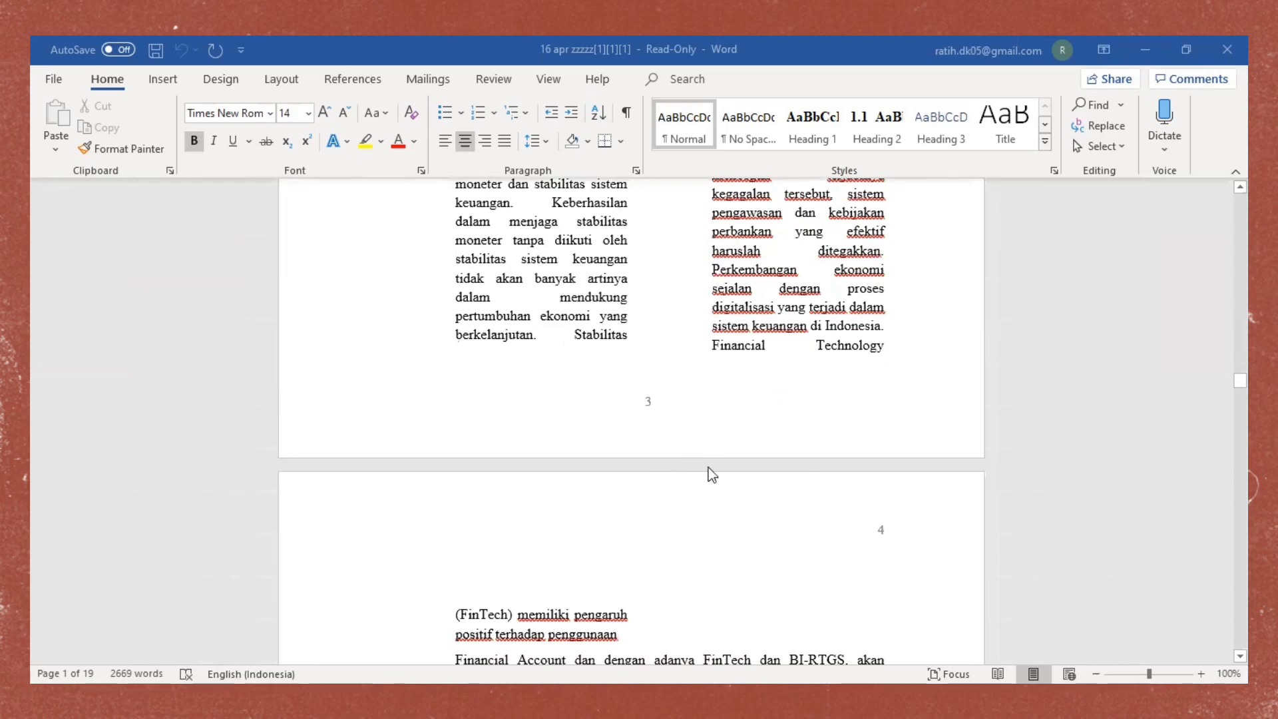
scroll(945, 512, down, 15)
scroll(944, 511, down, 20)
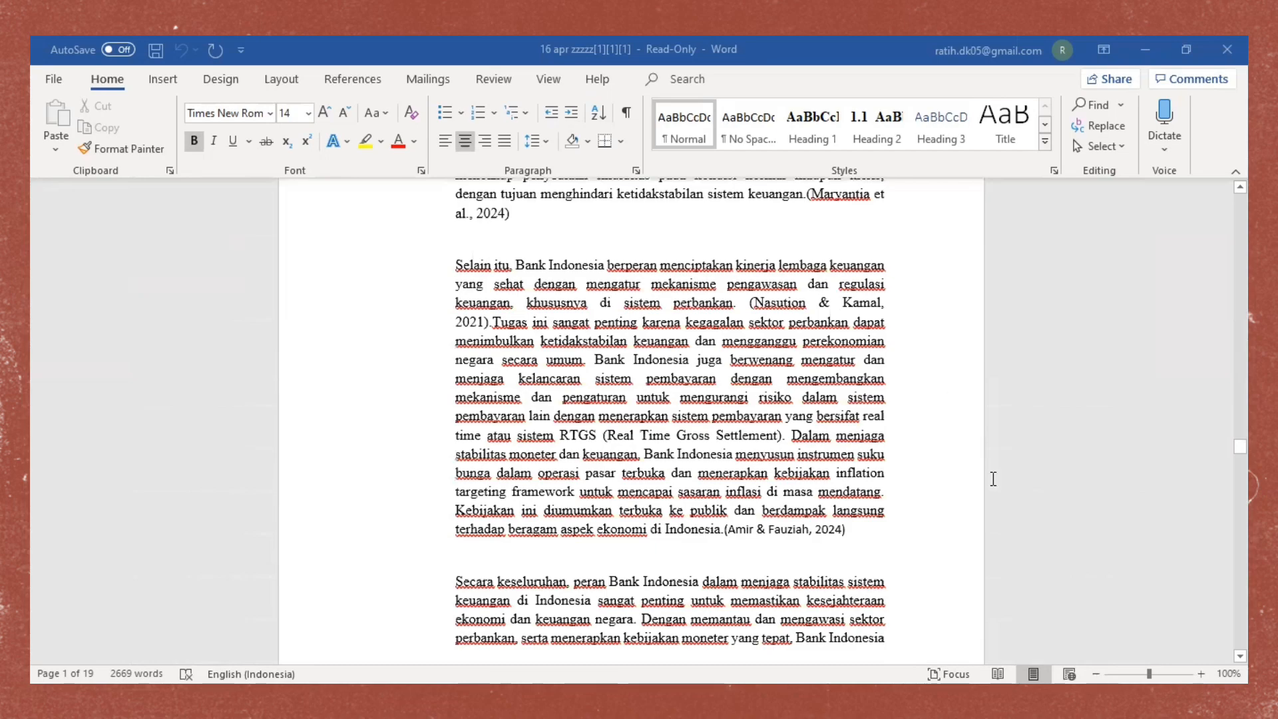
scroll(976, 466, down, 20)
scroll(977, 458, up, 5)
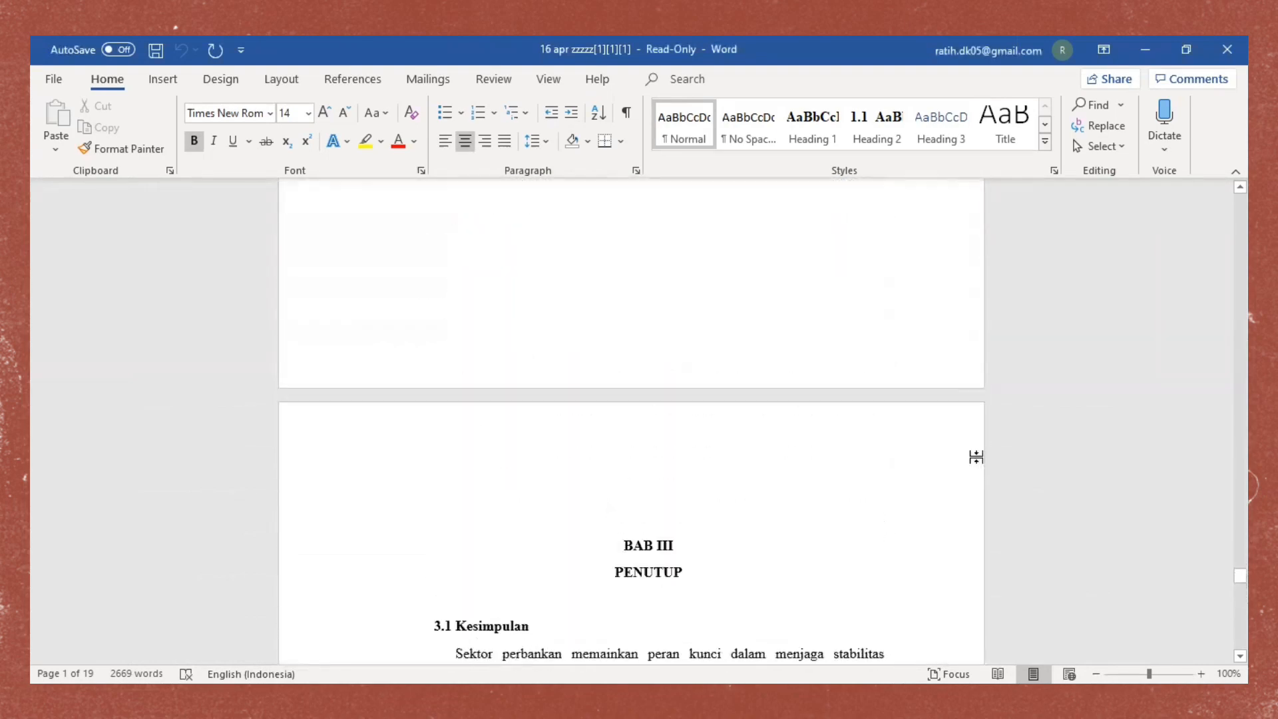
scroll(979, 459, down, 10)
scroll(978, 452, down, 15)
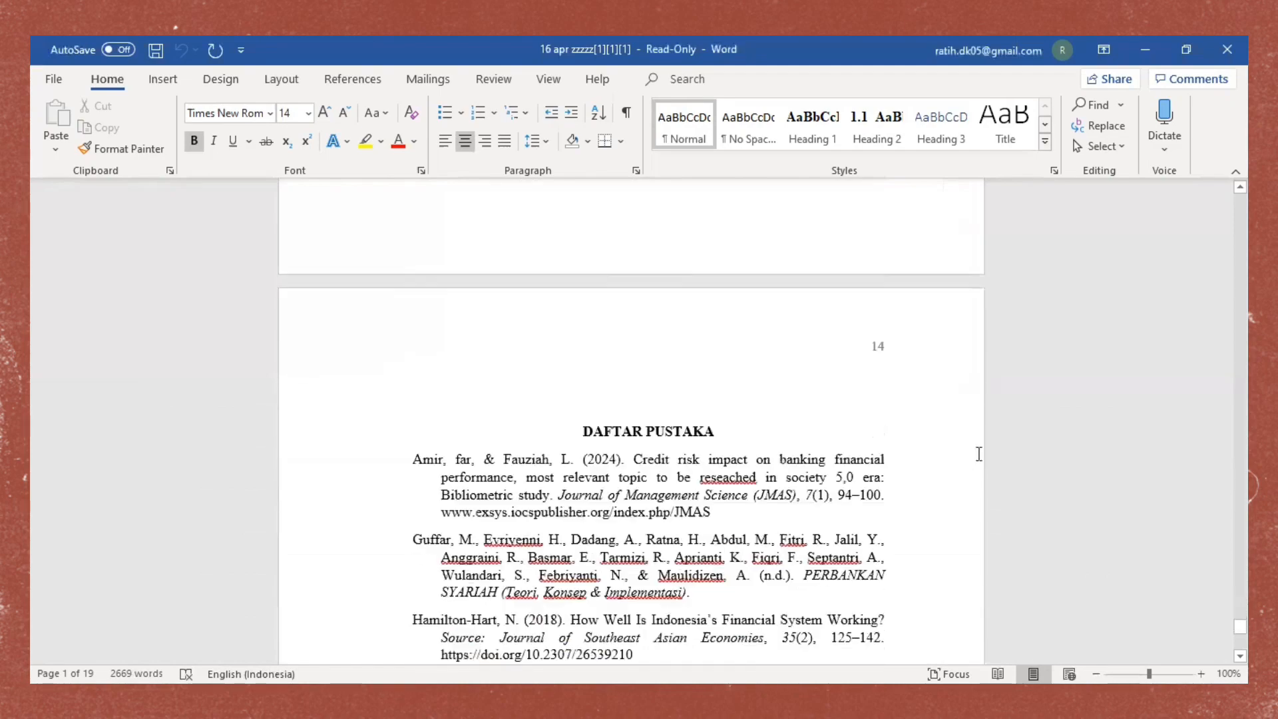